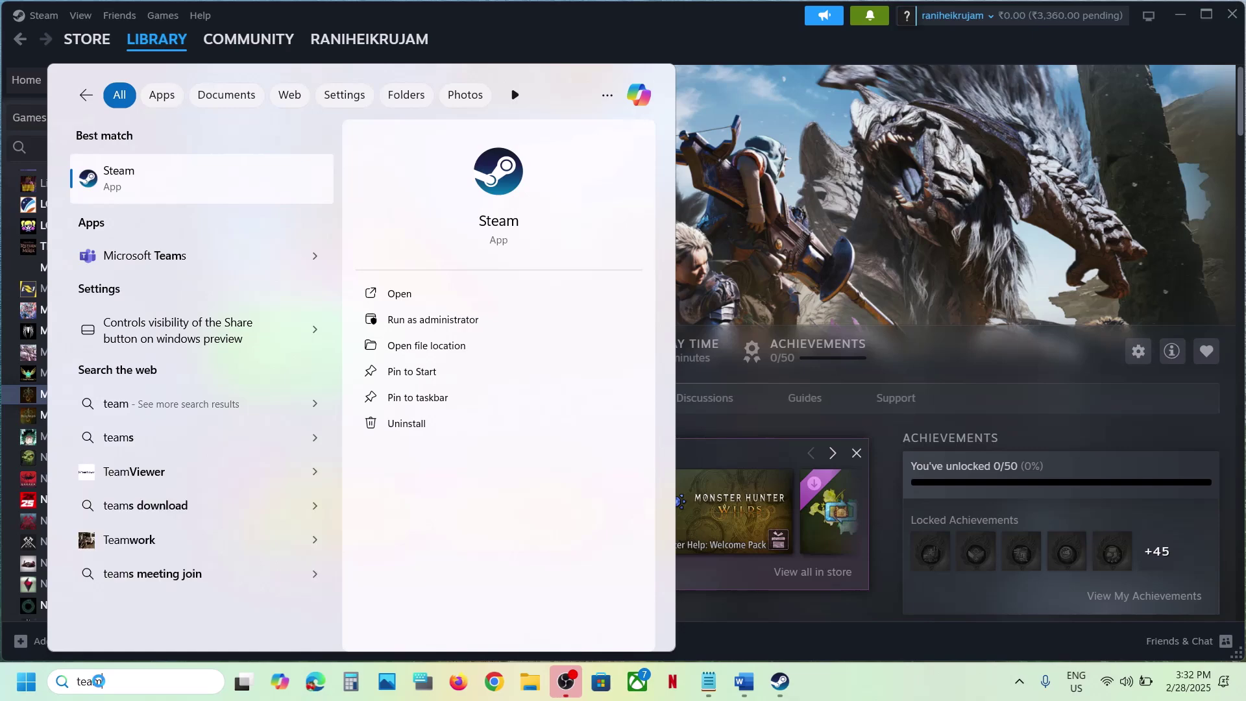
Read step 1 of the Word troubleshooting notes, switch to Steam and view its Exit option without exiting.
{"action": "left_click", "coordinate": [928, 224]}
{"action": "left_click", "coordinate": [744, 682]}
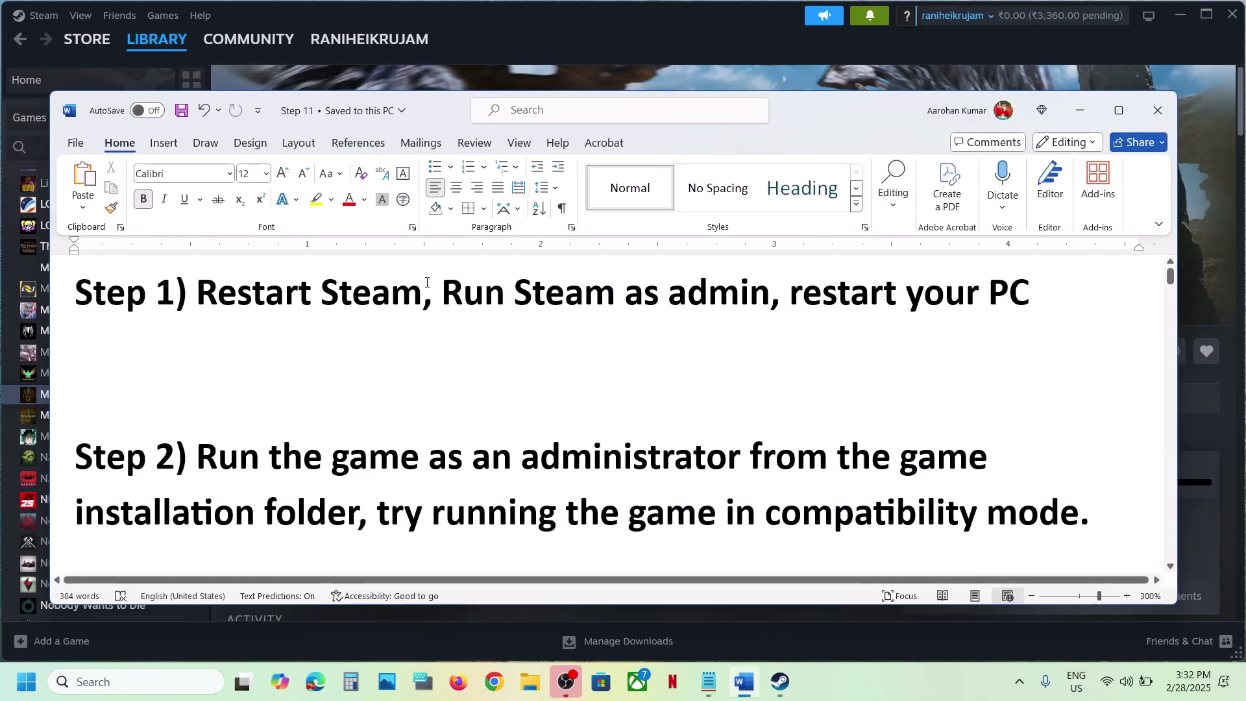
{"action": "left_click", "coordinate": [535, 60]}
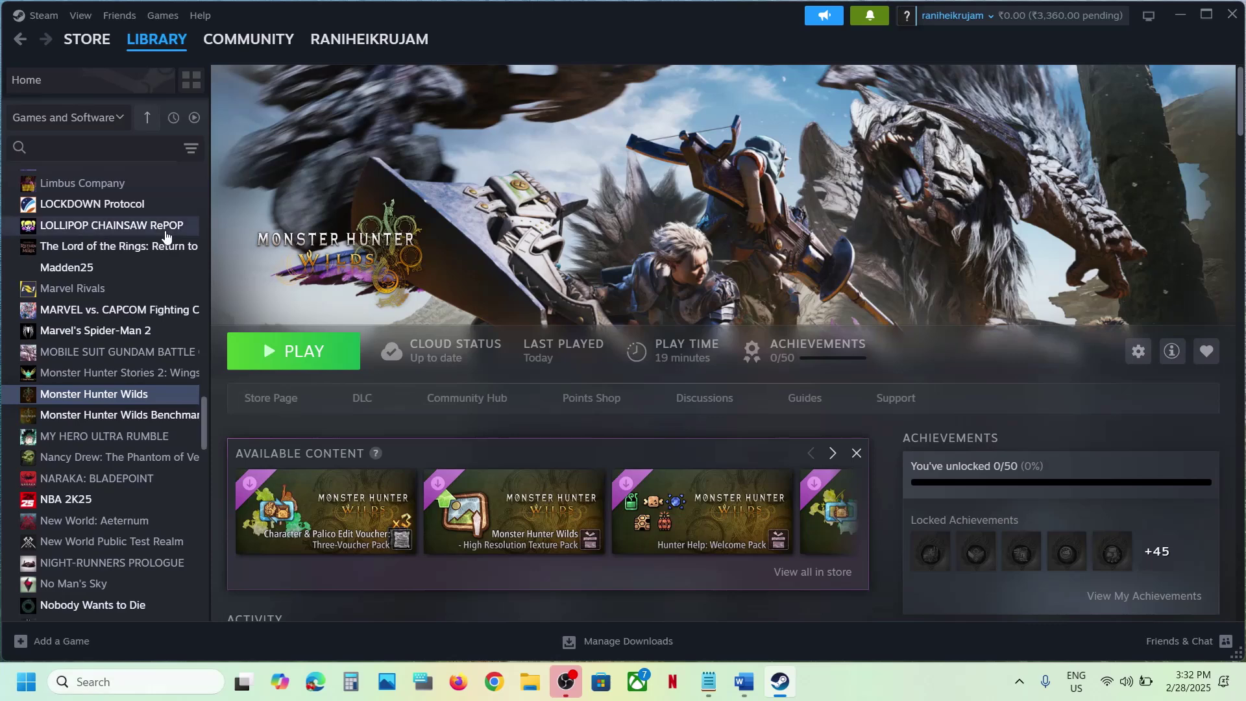
{"action": "left_click", "coordinate": [35, 15]}
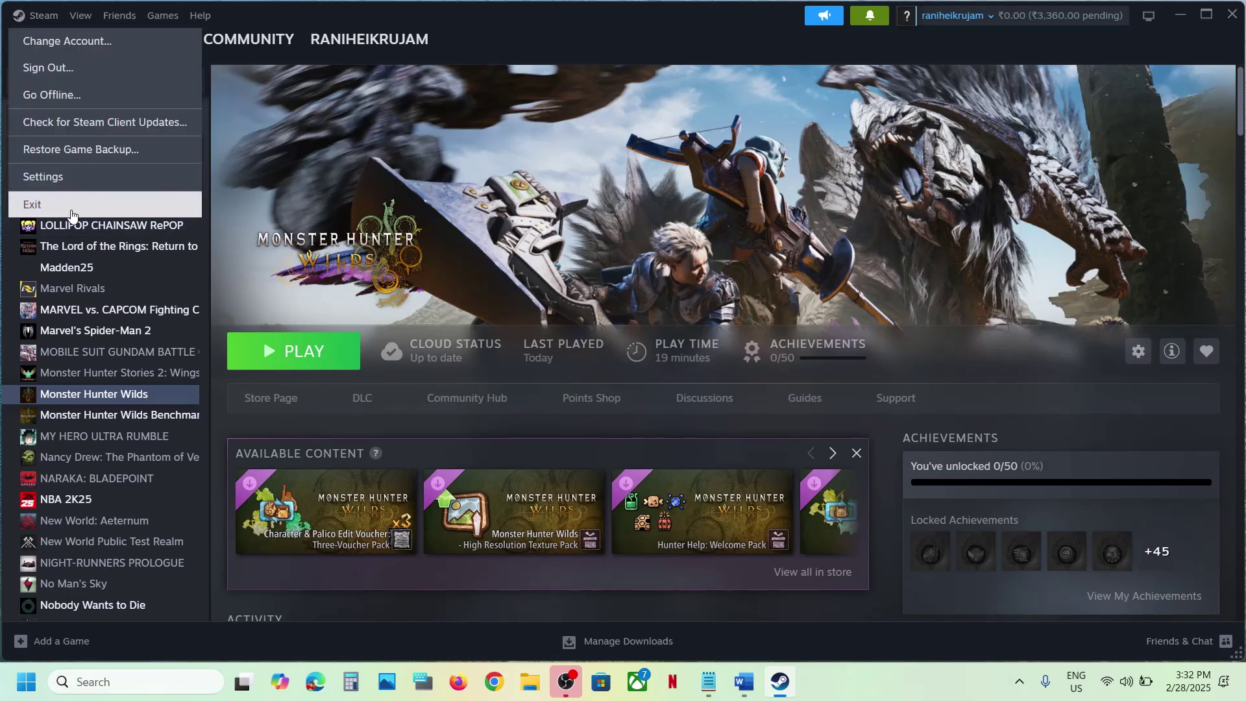
{"action": "left_click", "coordinate": [391, 227]}
Search Windows for "steam" and view the Run as administrator option for the Steam app.
{"action": "left_click", "coordinate": [90, 681]}
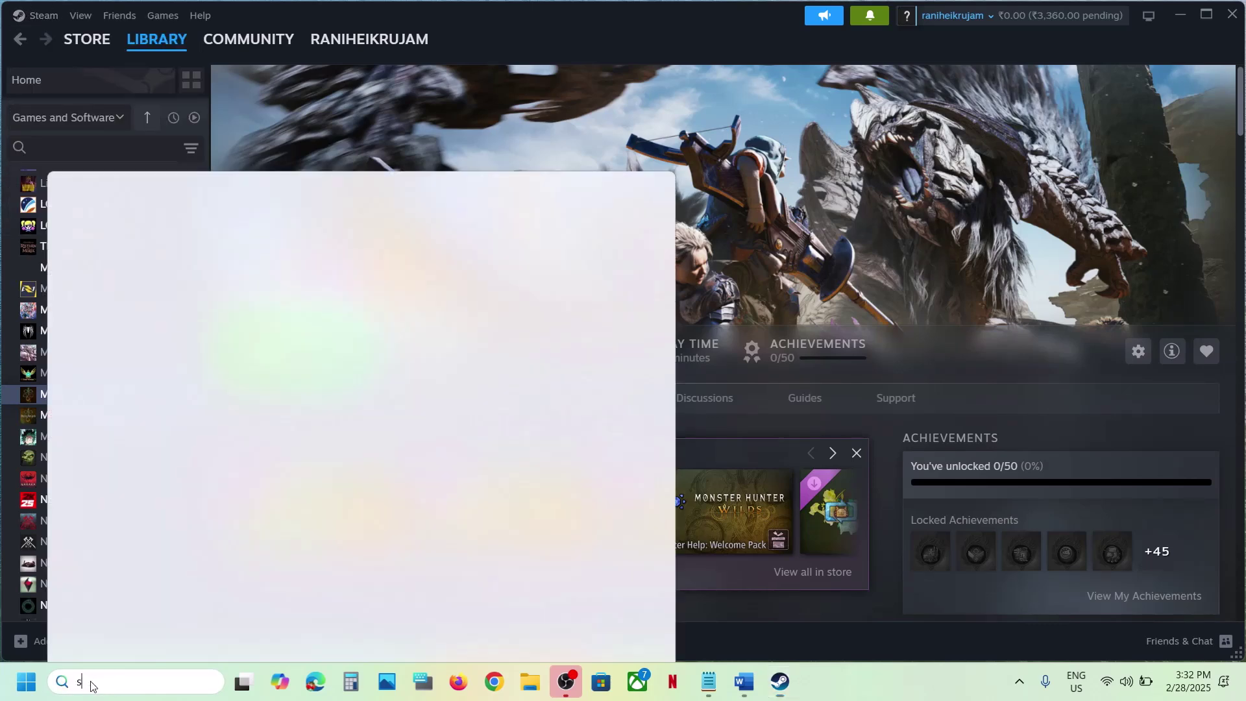
{"action": "type", "text": "steam"}
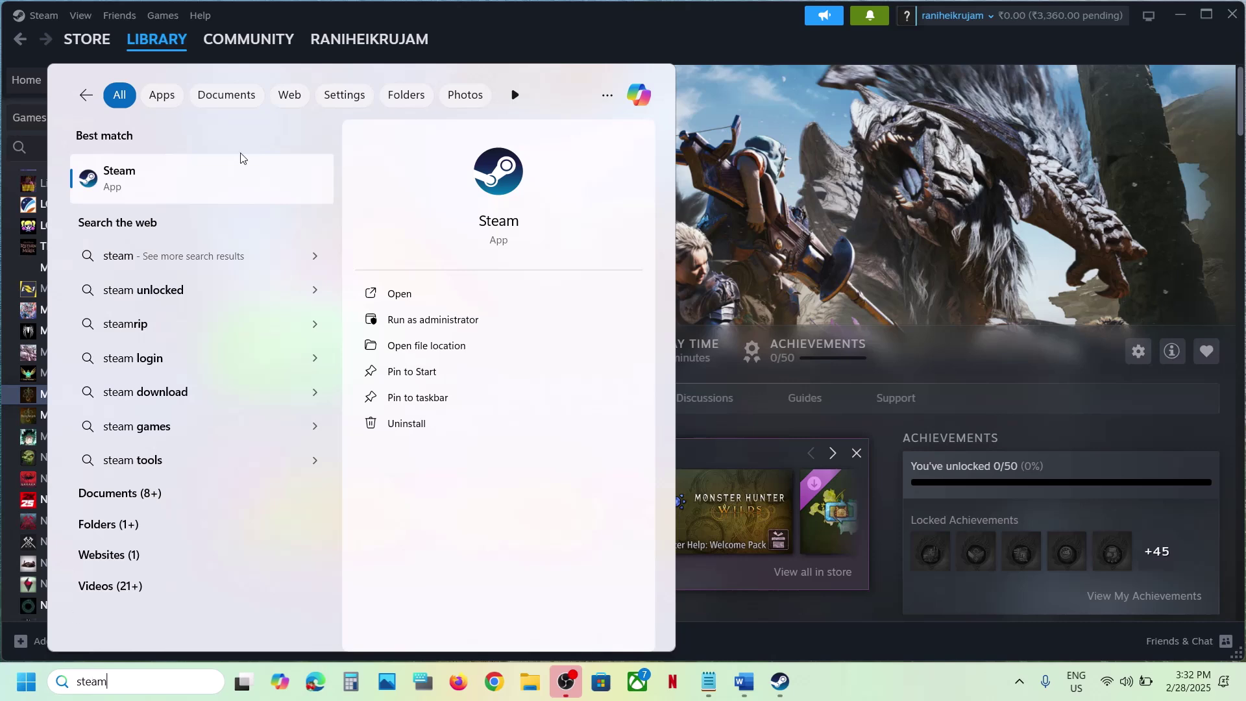
{"action": "right_click", "coordinate": [180, 190]}
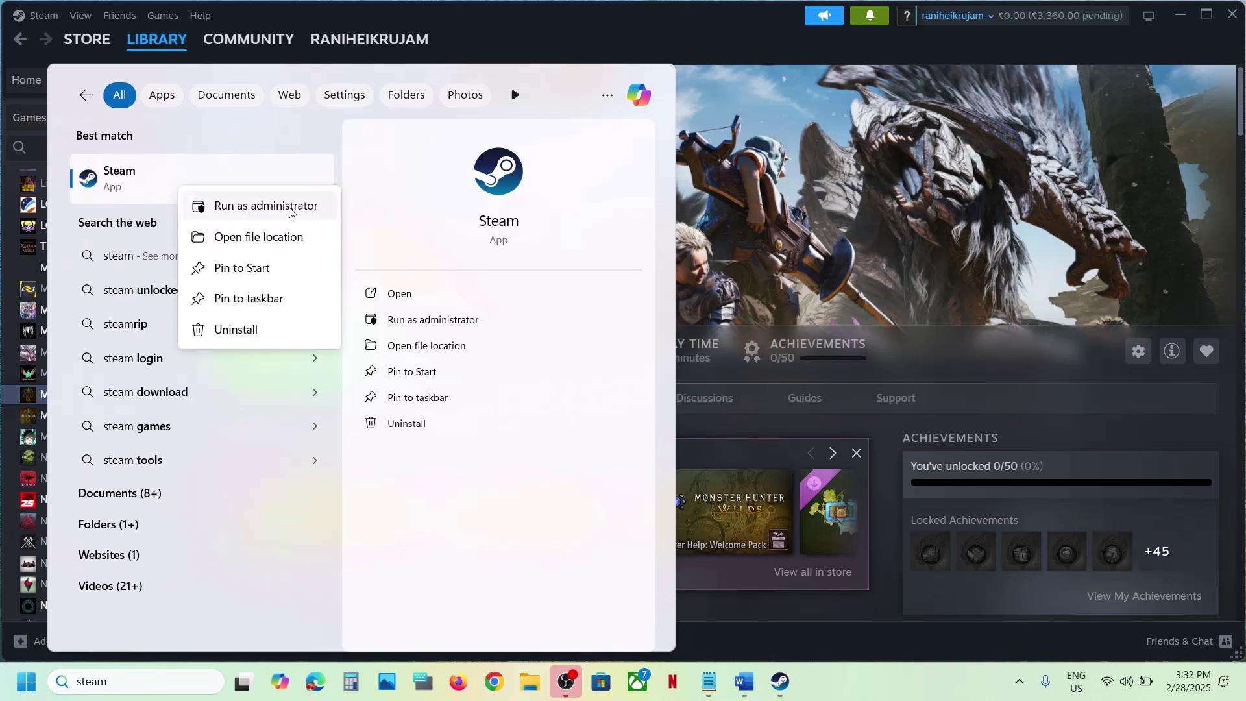
{"action": "left_click", "coordinate": [886, 270]}
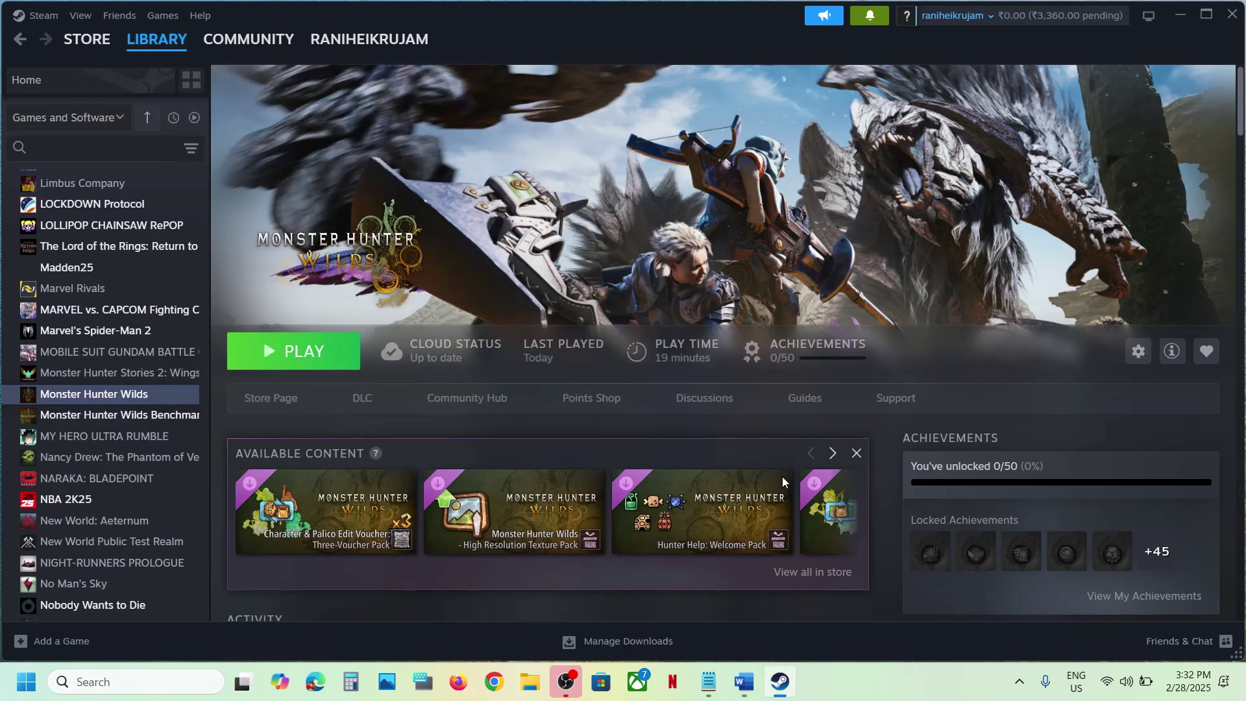
Highlight "restart your PC" in the Word troubleshooting notes and view the Windows power options.
{"action": "left_click", "coordinate": [745, 682]}
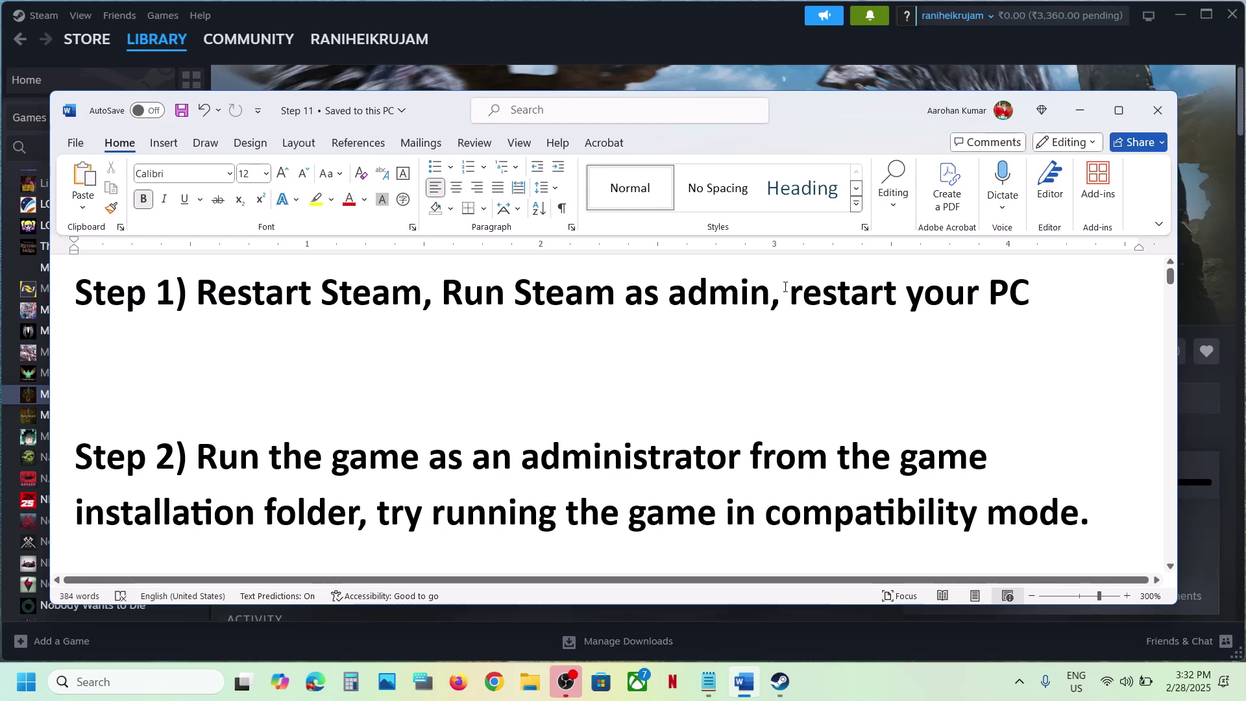
{"action": "left_click_drag", "start_coordinate": [785, 287], "coordinate": [1021, 296]}
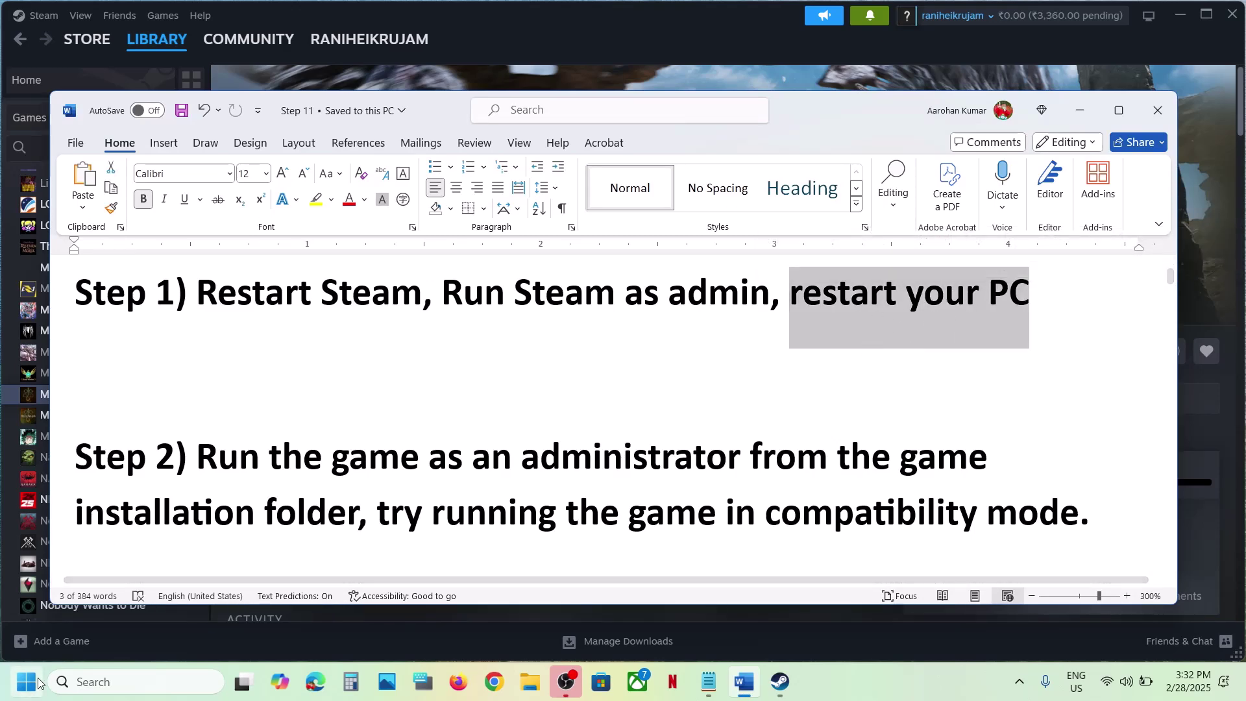
{"action": "key", "text": "super"}
{"action": "left_click", "coordinate": [472, 626]}
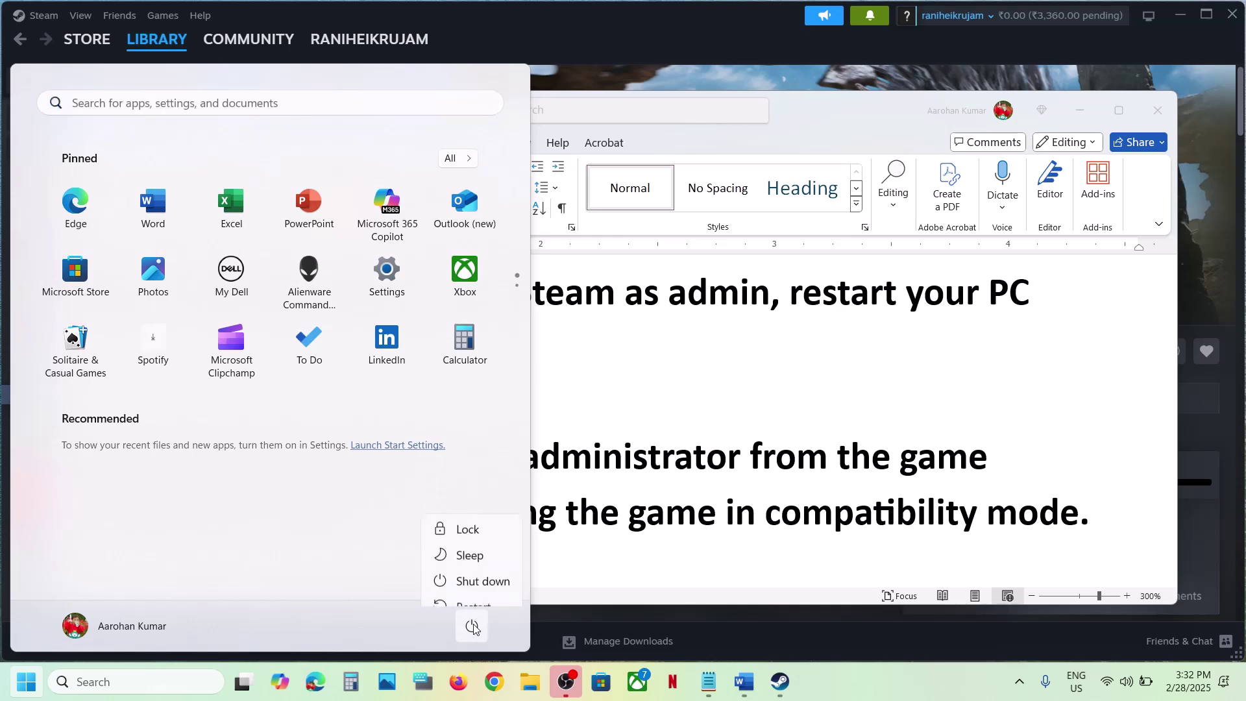
{"action": "left_click", "coordinate": [738, 404]}
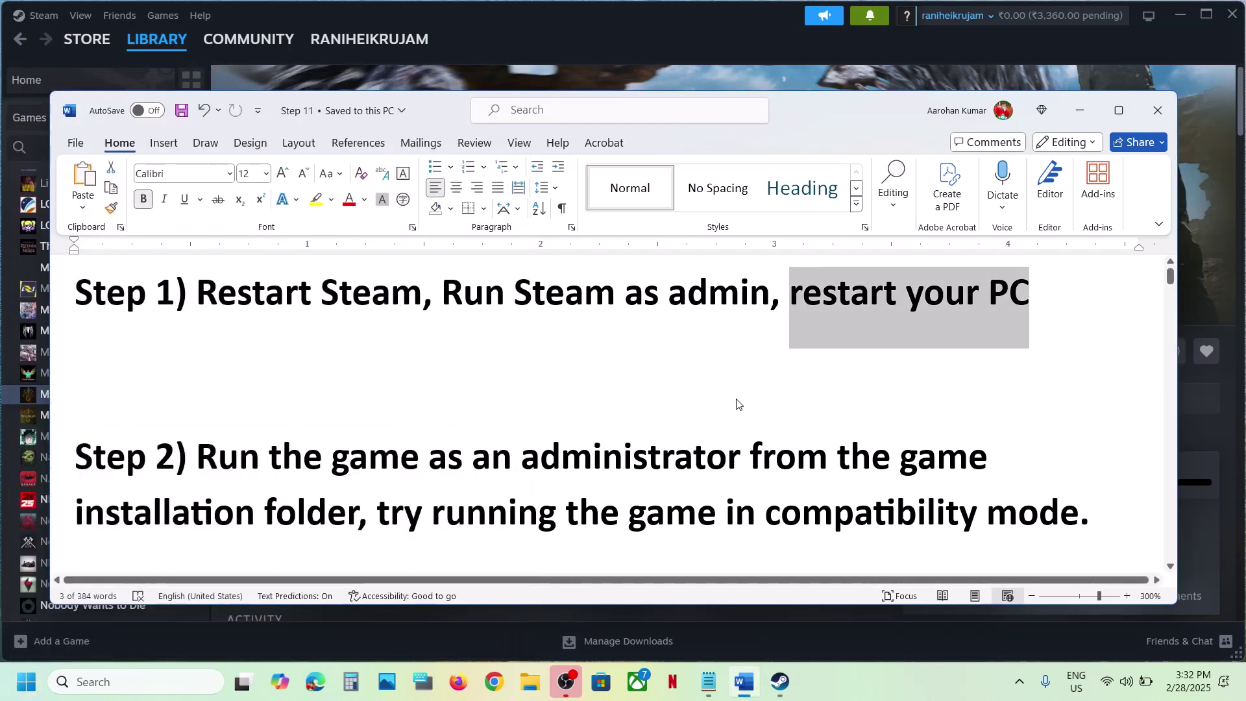
Highlight the run-as-administrator instruction in step 2, browse Monster Hunter Wilds' local files from Steam and select the MonsterHunterWilds application.
{"action": "scroll", "coordinate": [350, 413], "scroll_direction": "down", "scroll_amount": 1}
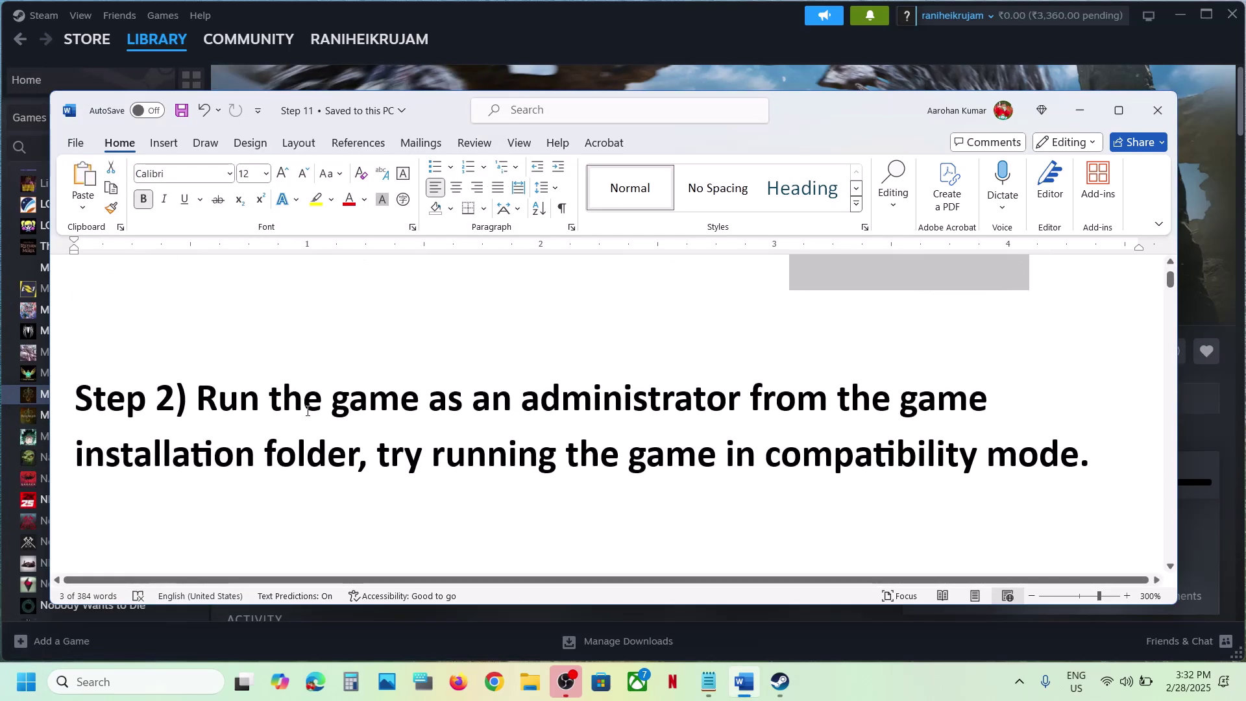
{"action": "left_click_drag", "start_coordinate": [204, 396], "coordinate": [354, 453]}
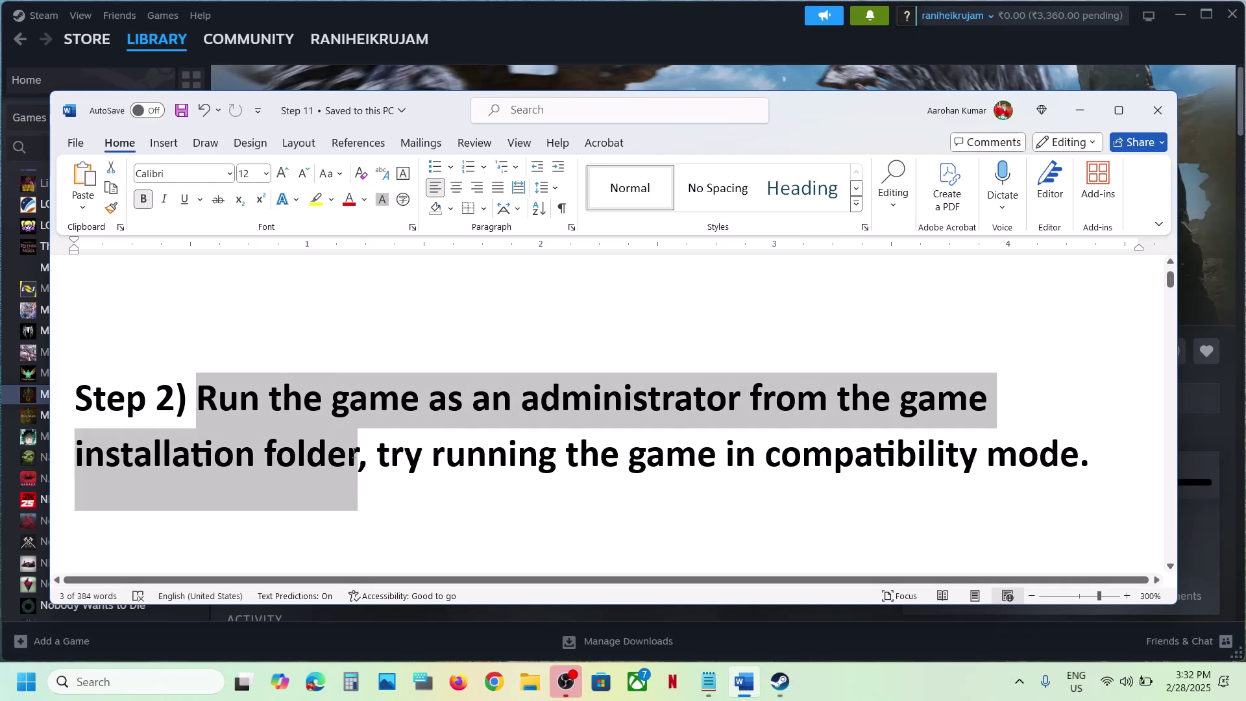
{"action": "left_click", "coordinate": [562, 33]}
{"action": "right_click", "coordinate": [137, 396]}
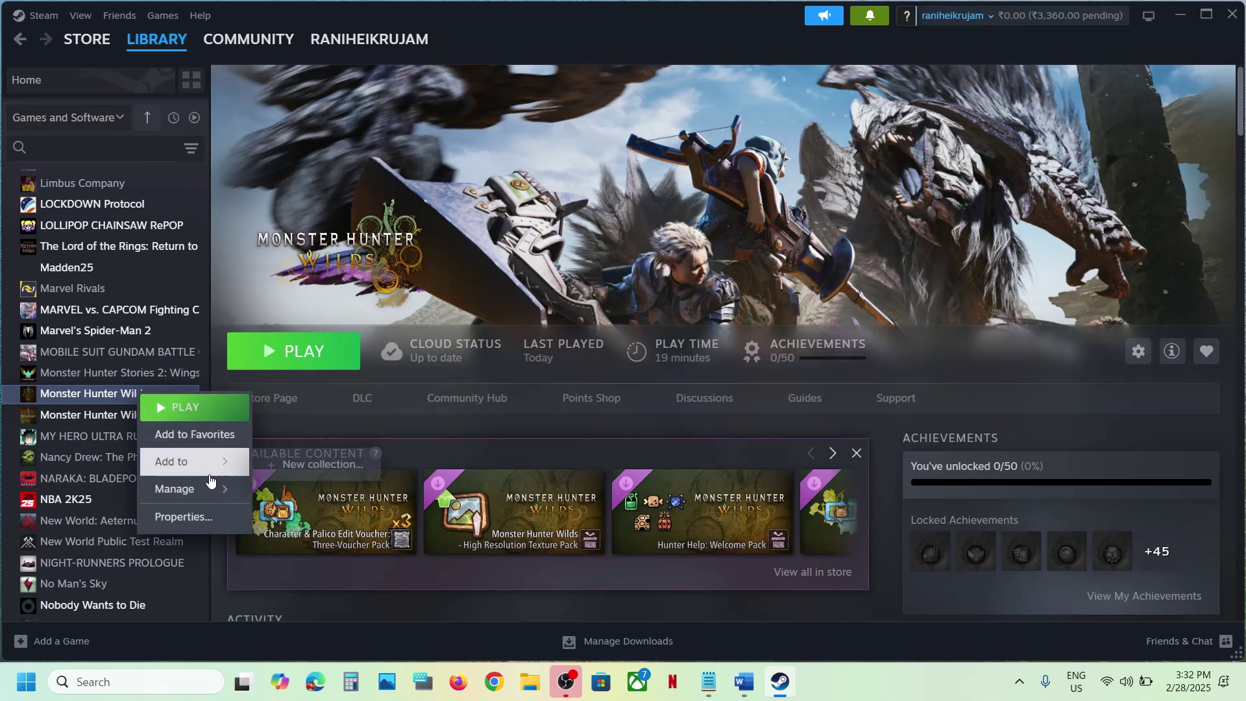
{"action": "mouse_move", "coordinate": [194, 489]}
{"action": "left_click", "coordinate": [354, 517]}
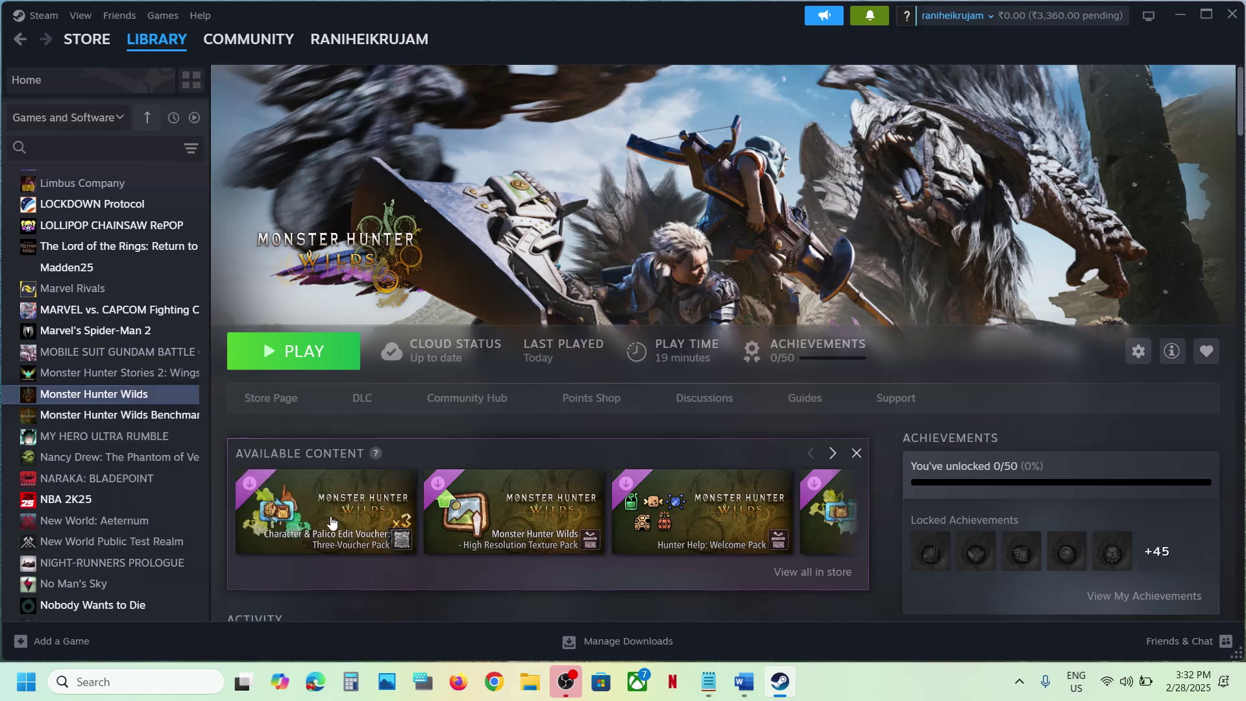
{"action": "scroll", "coordinate": [330, 521], "scroll_direction": "down", "scroll_amount": 3}
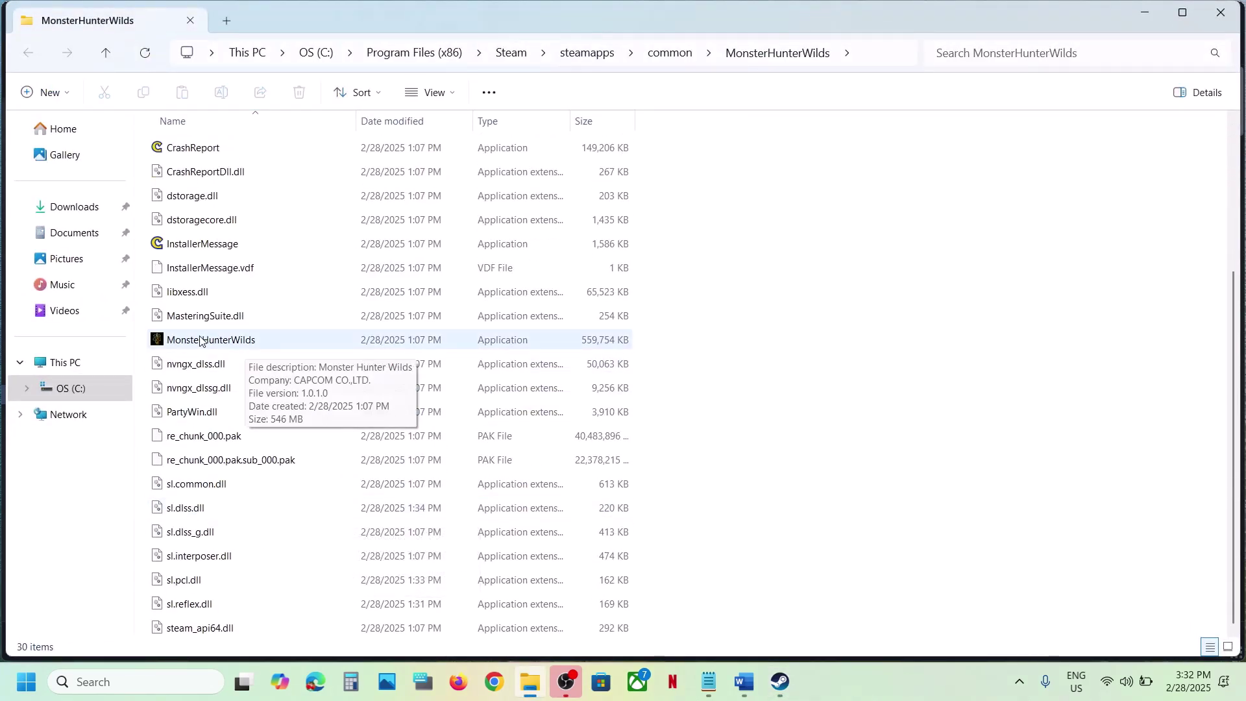
{"action": "left_click", "coordinate": [232, 341]}
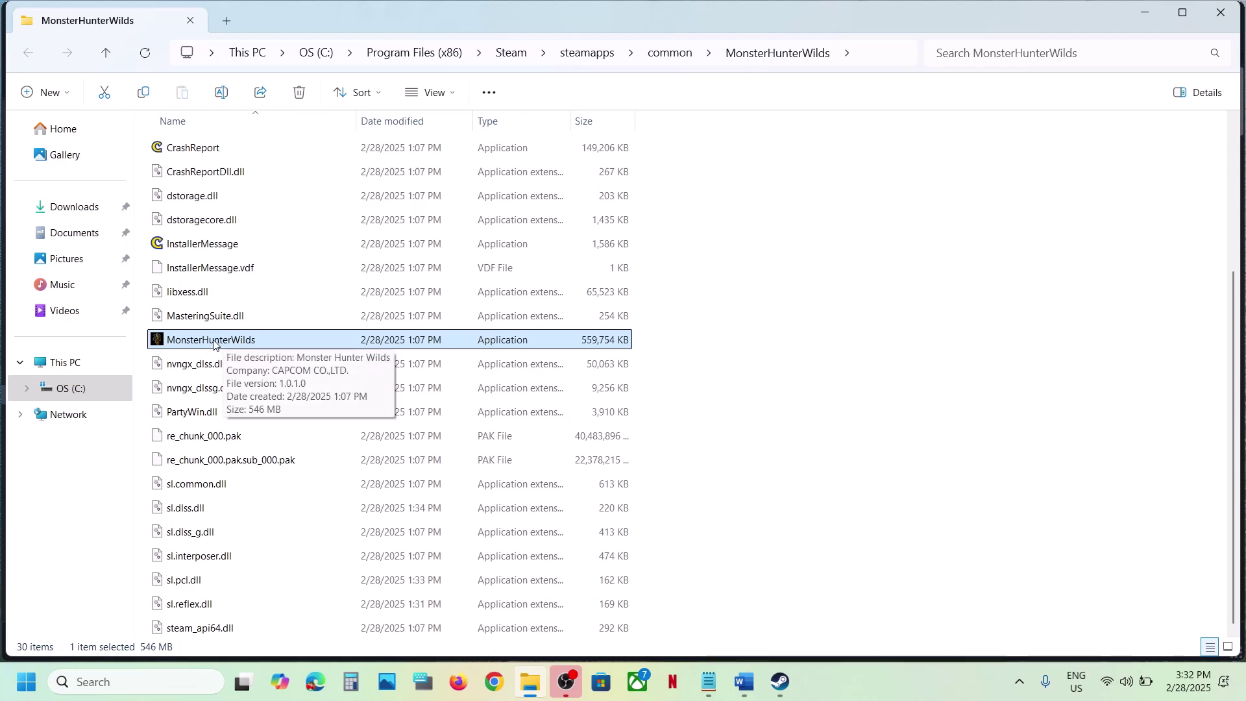
{"action": "right_click", "coordinate": [232, 341]}
{"action": "left_click", "coordinate": [298, 426]}
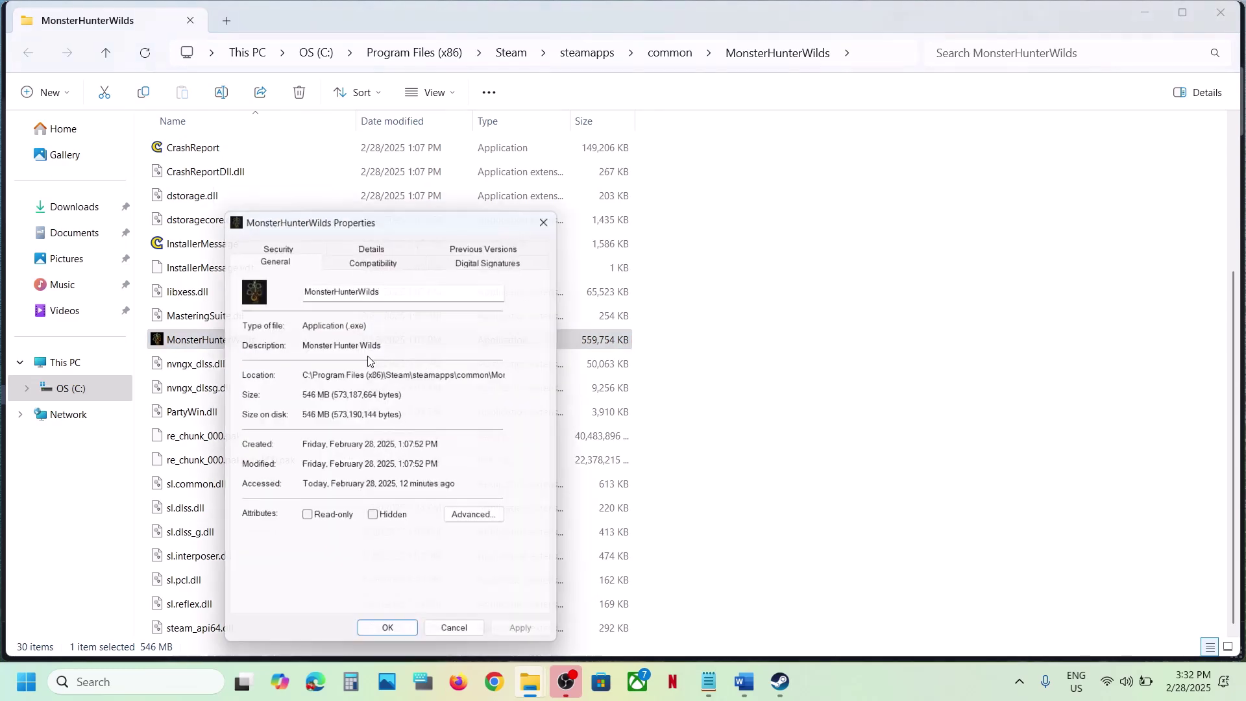
{"action": "left_click", "coordinate": [552, 216]}
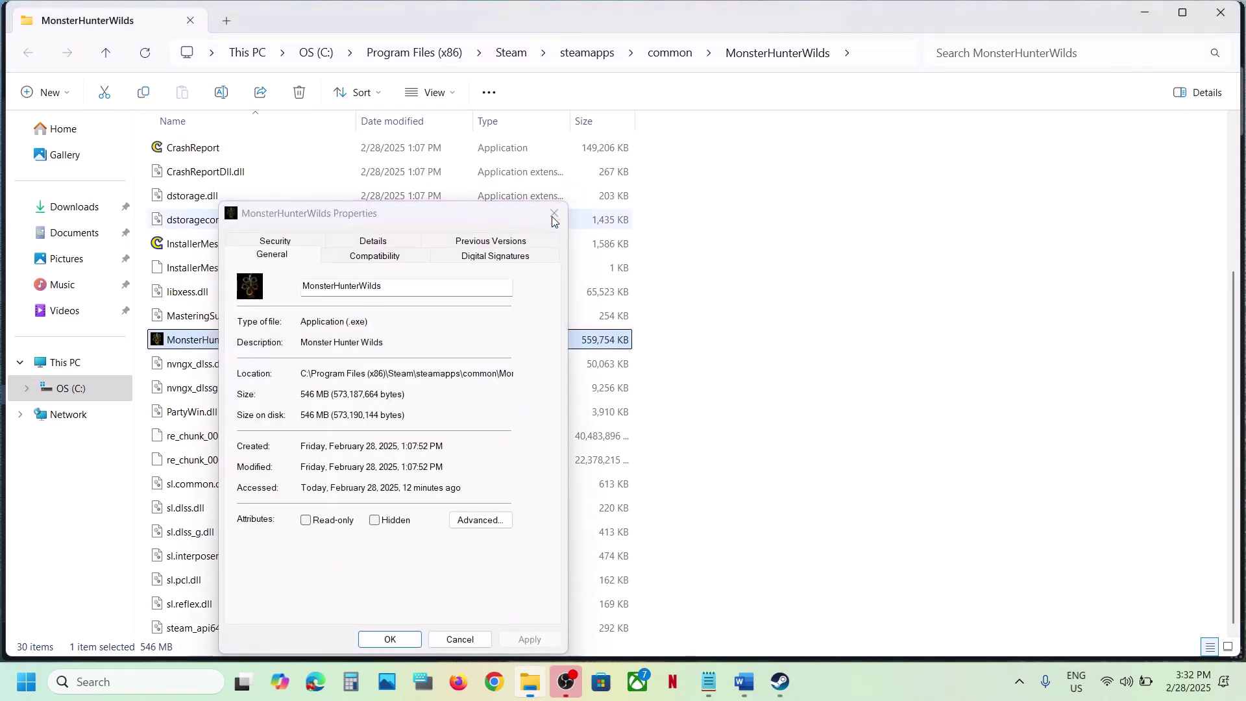
{"action": "mouse_move", "coordinate": [278, 350]}
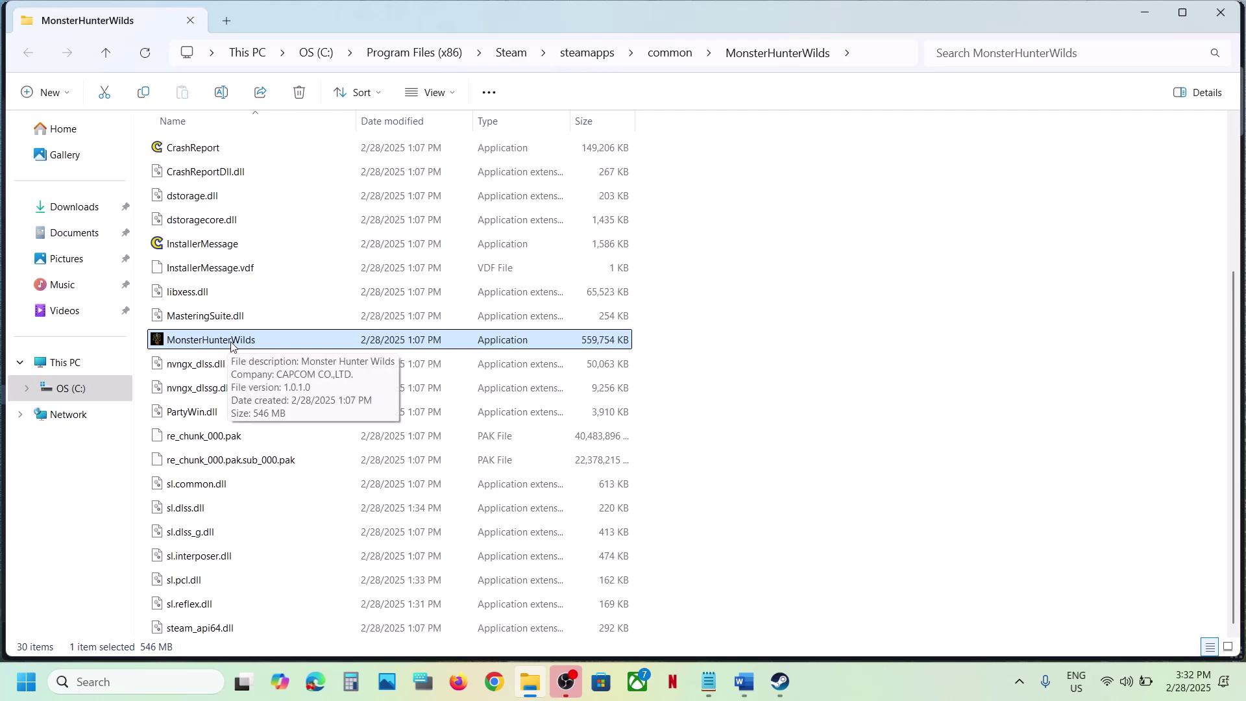
{"action": "left_click", "coordinate": [779, 680]}
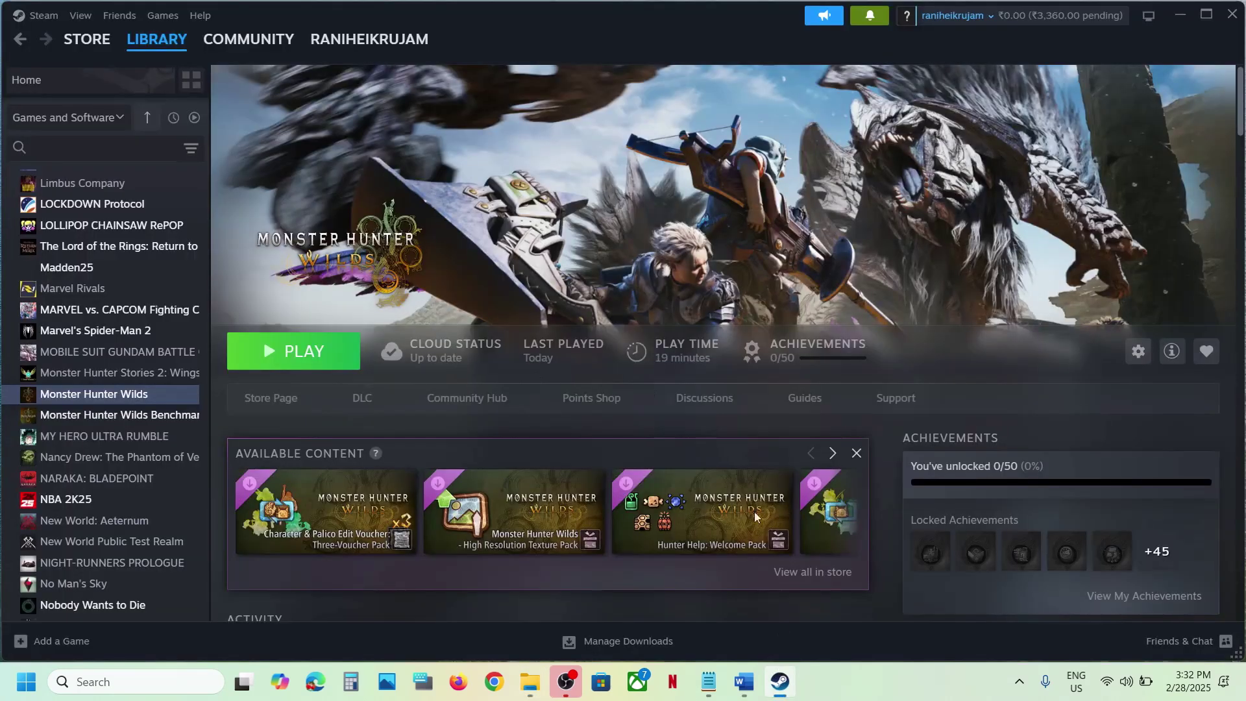
{"action": "left_click", "coordinate": [780, 692]}
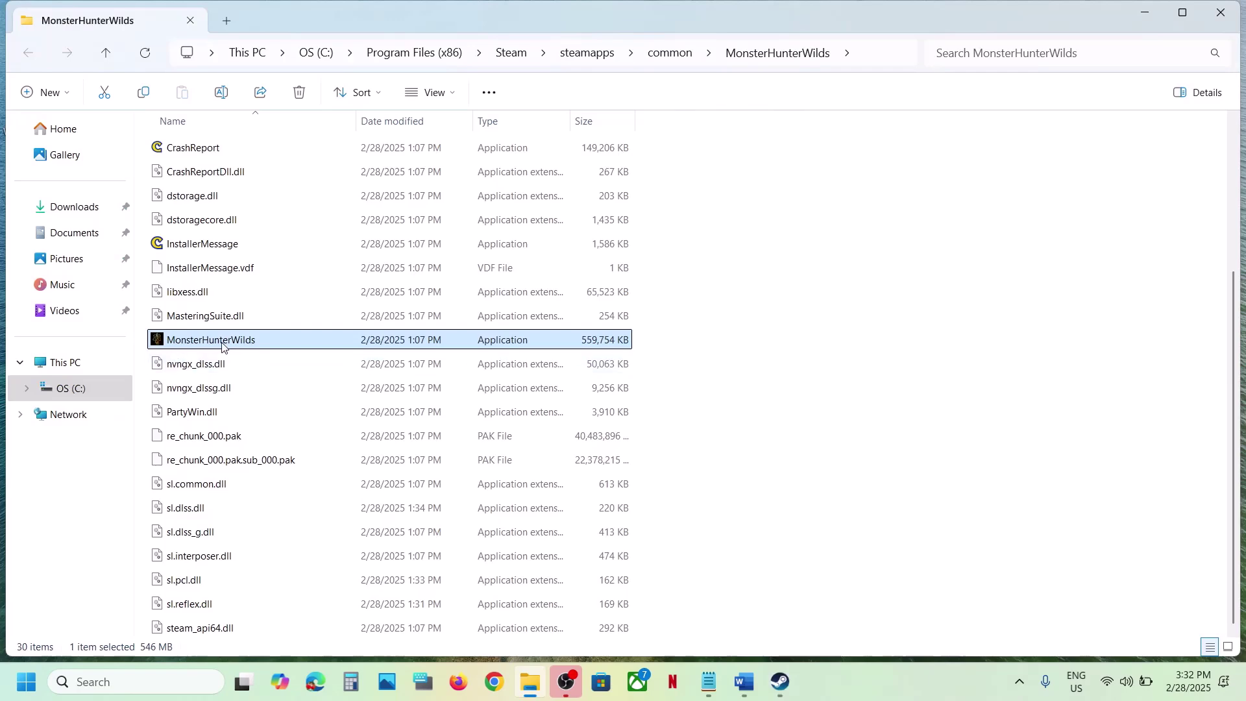
Set the MonsterHunterWilds application to run as an administrator in its compatibility properties and apply the change.
{"action": "mouse_move", "coordinate": [227, 344]}
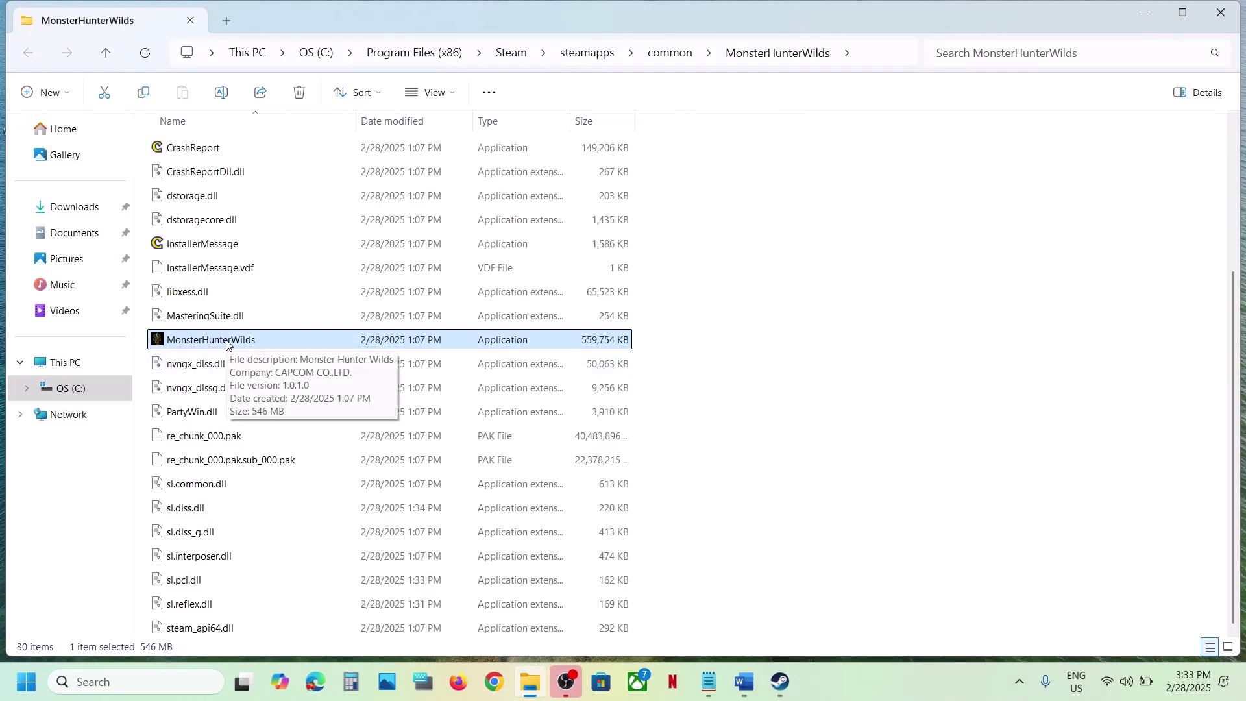
{"action": "right_click", "coordinate": [227, 345]}
{"action": "left_click", "coordinate": [313, 431]}
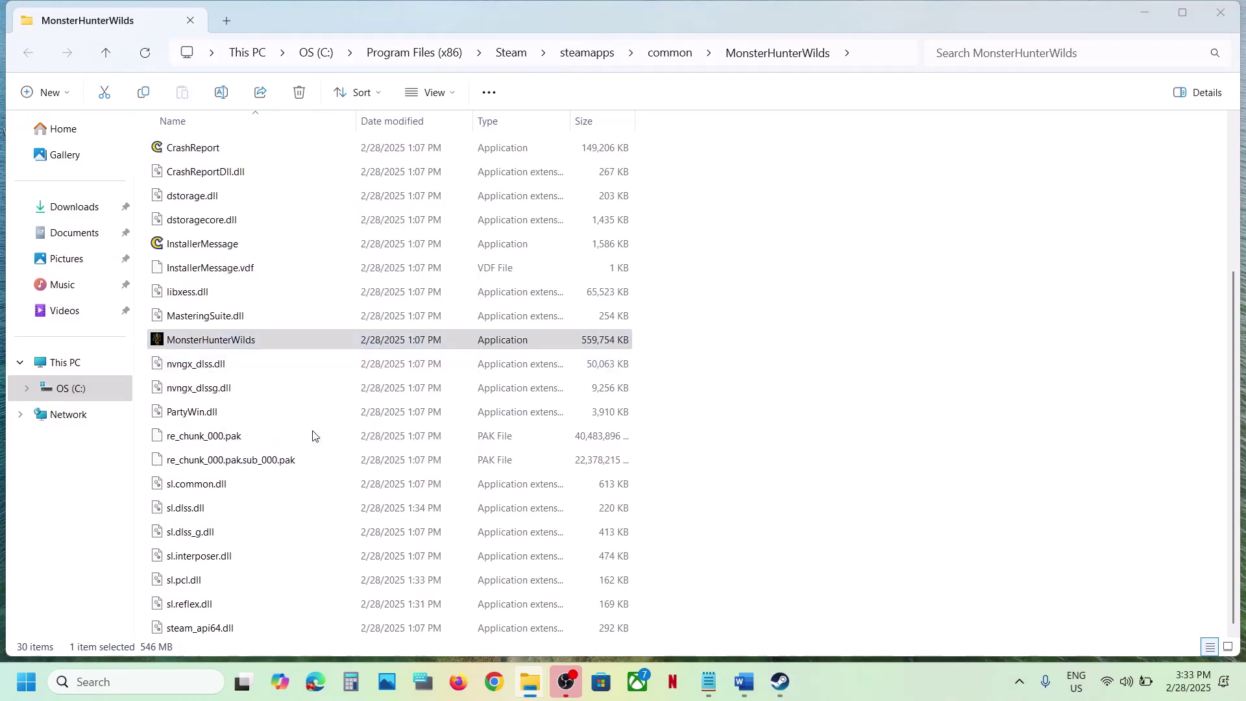
{"action": "left_click", "coordinate": [397, 259]}
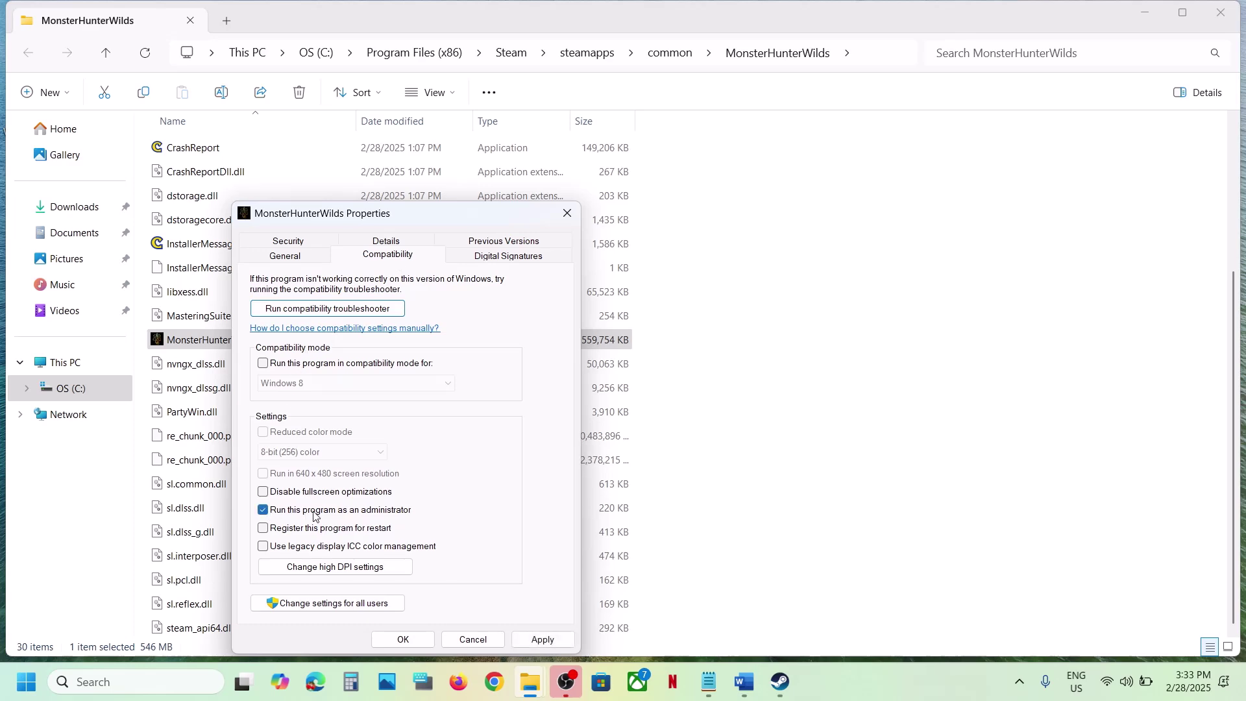
{"action": "left_click", "coordinate": [543, 641]}
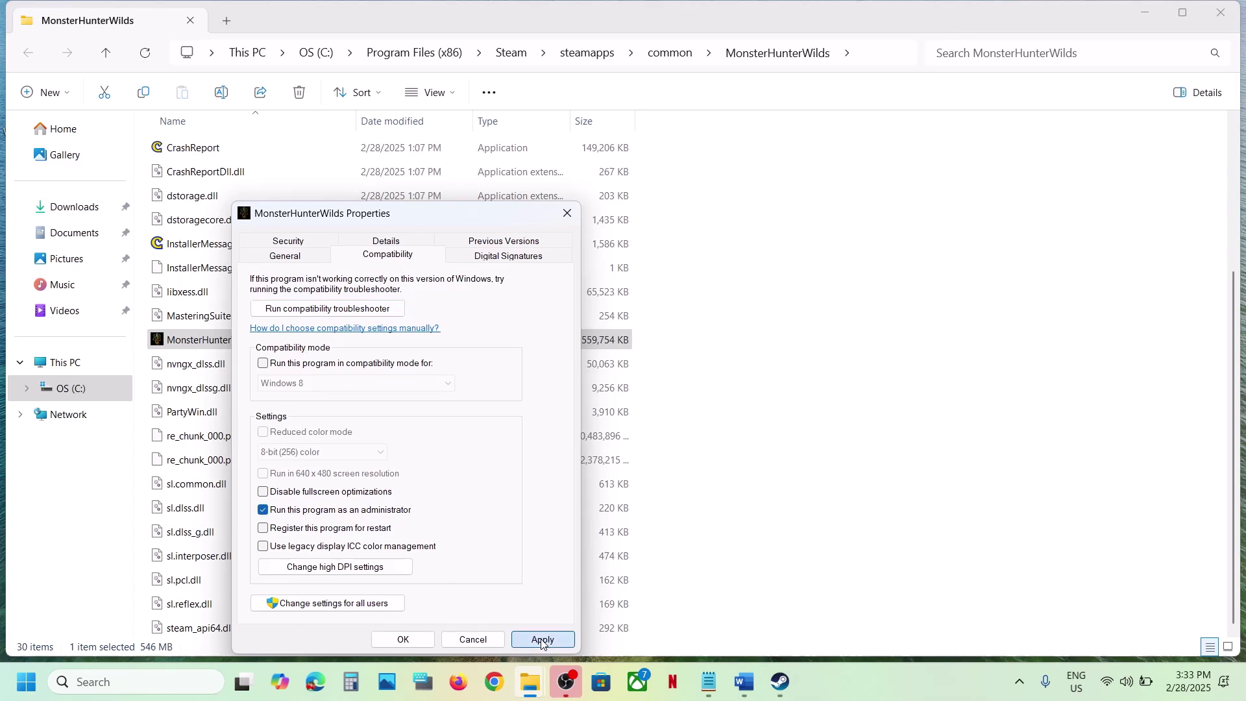
{"action": "left_click", "coordinate": [402, 639]}
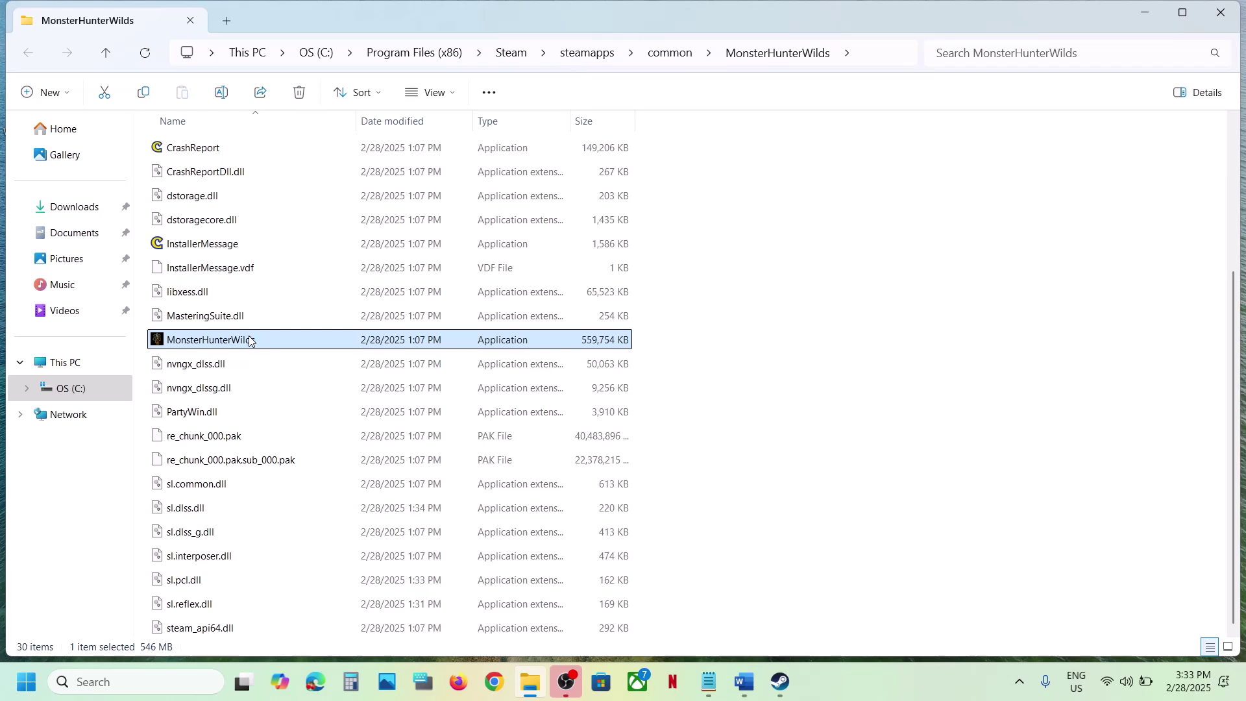
Enable compatibility mode for Windows 8 in the MonsterHunterWilds application's properties and apply the change.
{"action": "right_click", "coordinate": [250, 340]}
{"action": "left_click", "coordinate": [310, 426]}
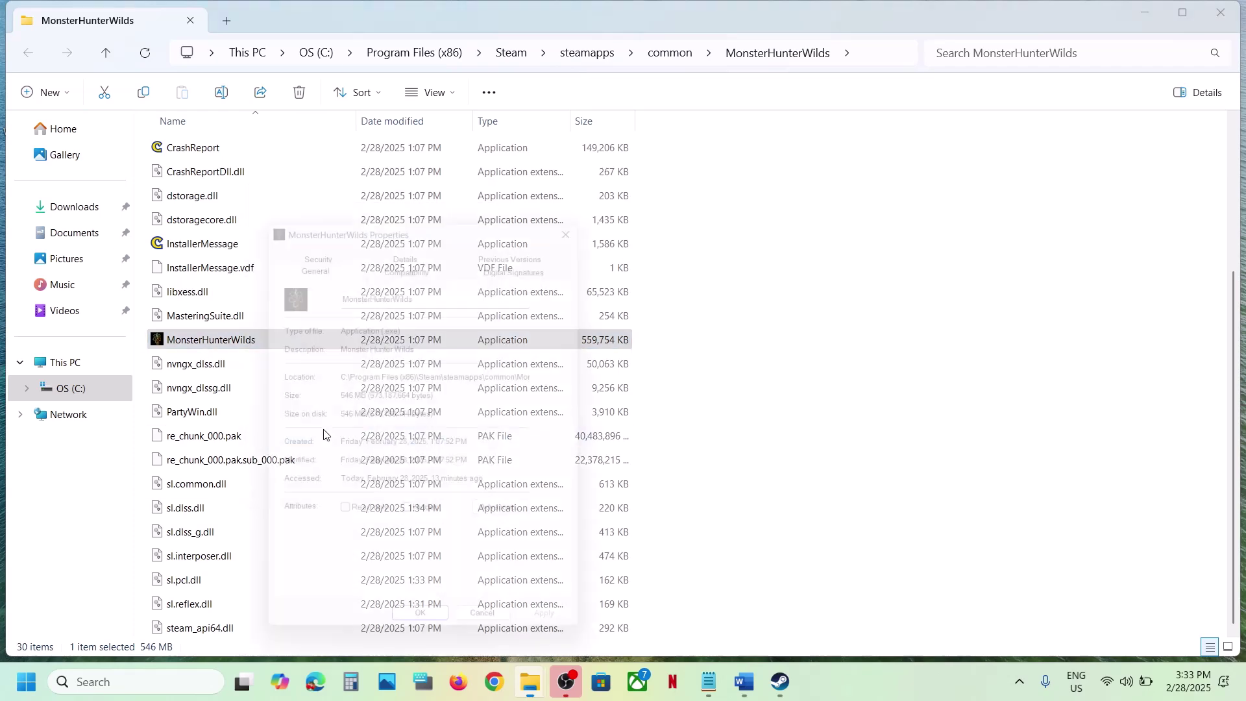
{"action": "left_click", "coordinate": [397, 260]}
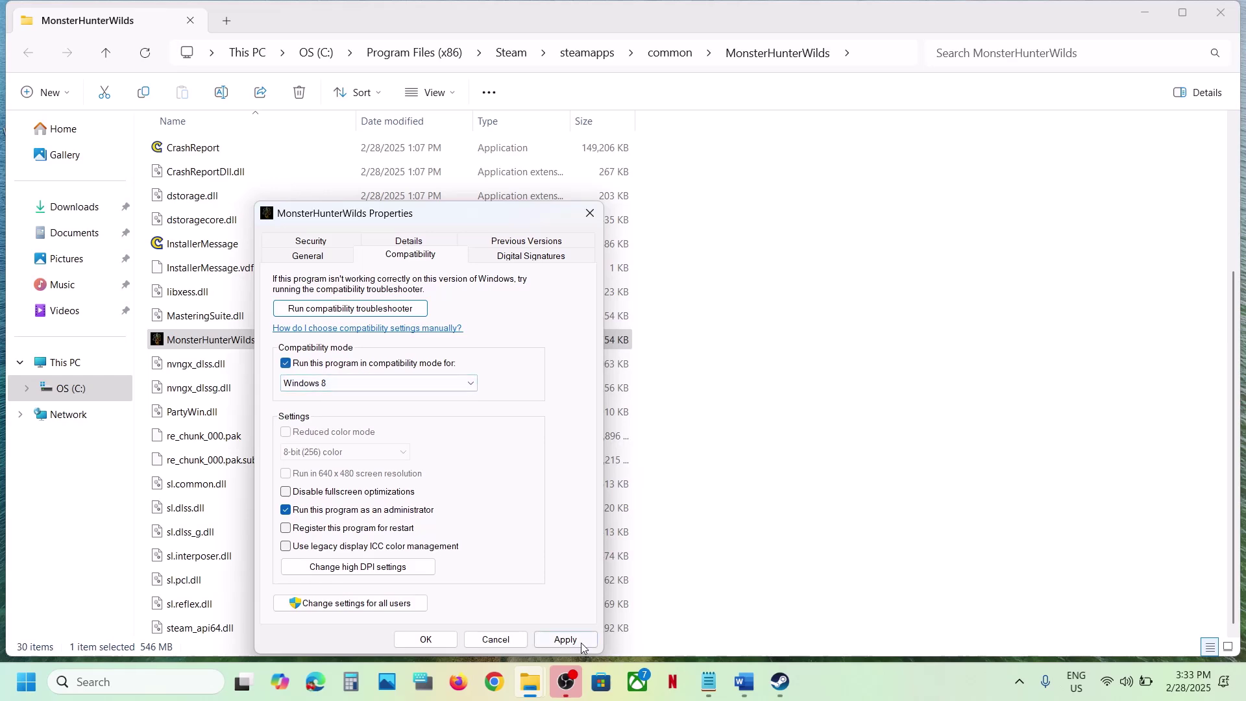
{"action": "left_click", "coordinate": [564, 640]}
{"action": "left_click", "coordinate": [428, 639]}
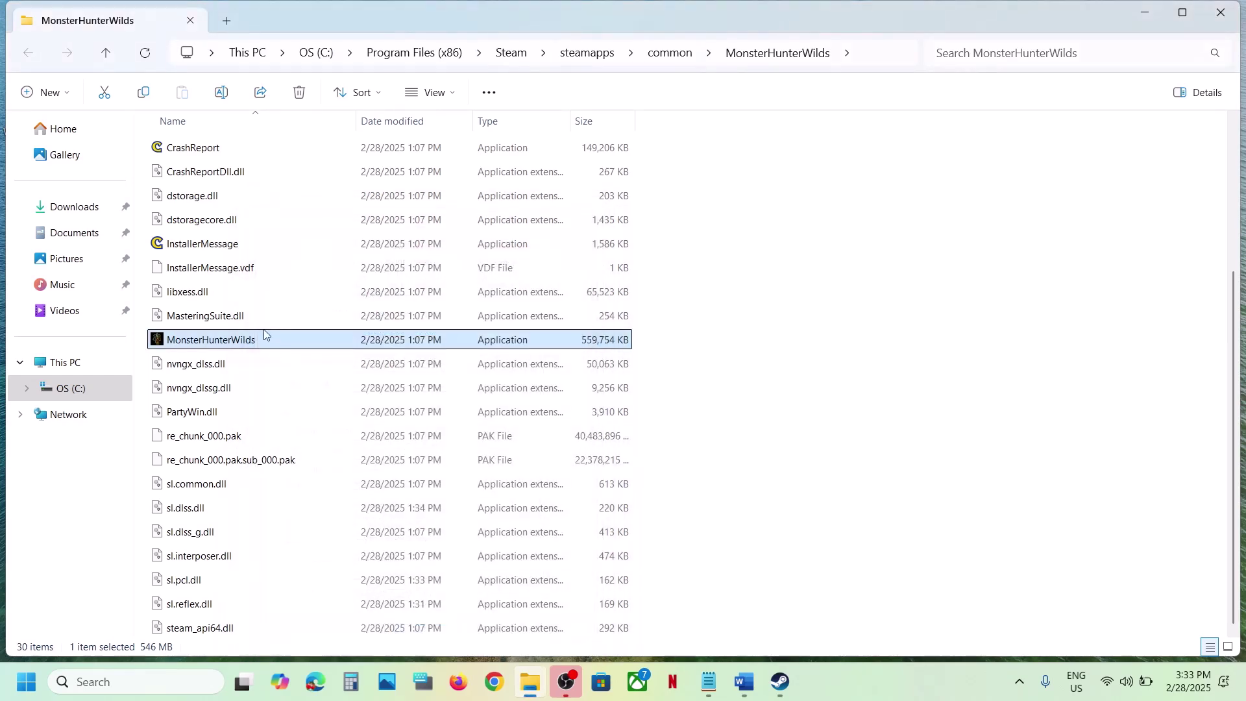
Set the MonsterHunterWilds application's compatibility mode to Windows 7, disable fullscreen optimizations and apply the changes.
{"action": "right_click", "coordinate": [252, 338]}
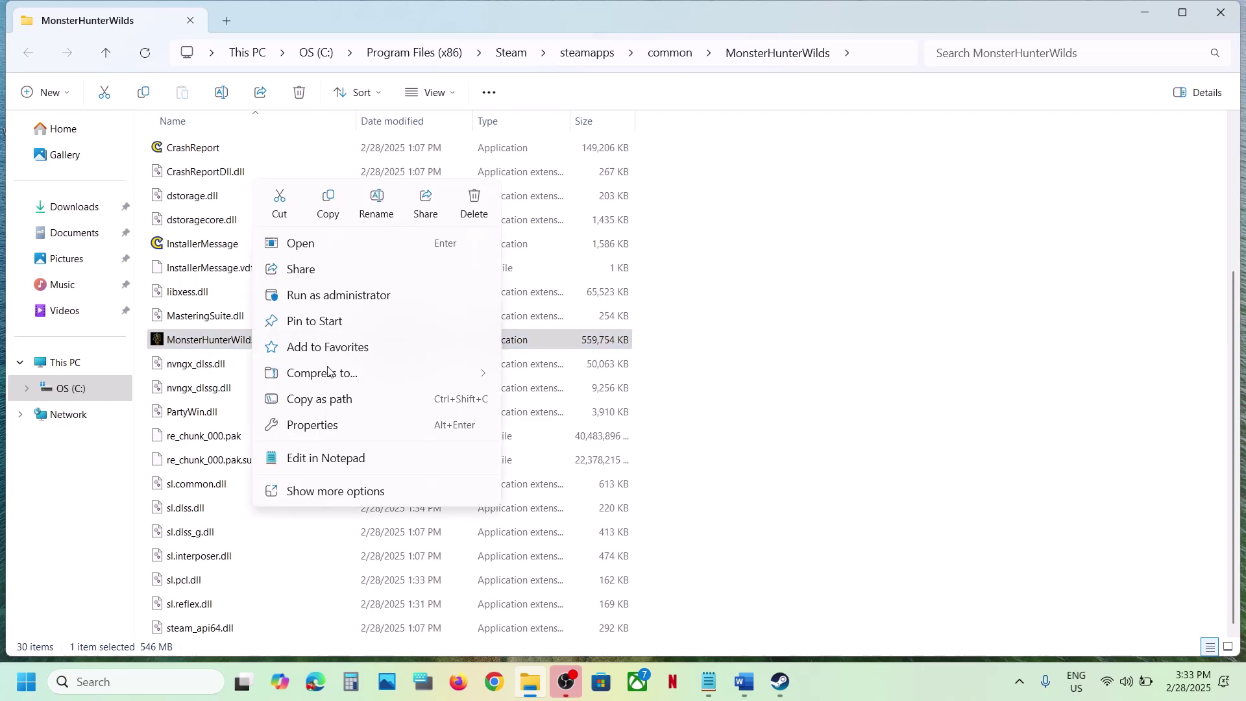
{"action": "left_click", "coordinate": [329, 423]}
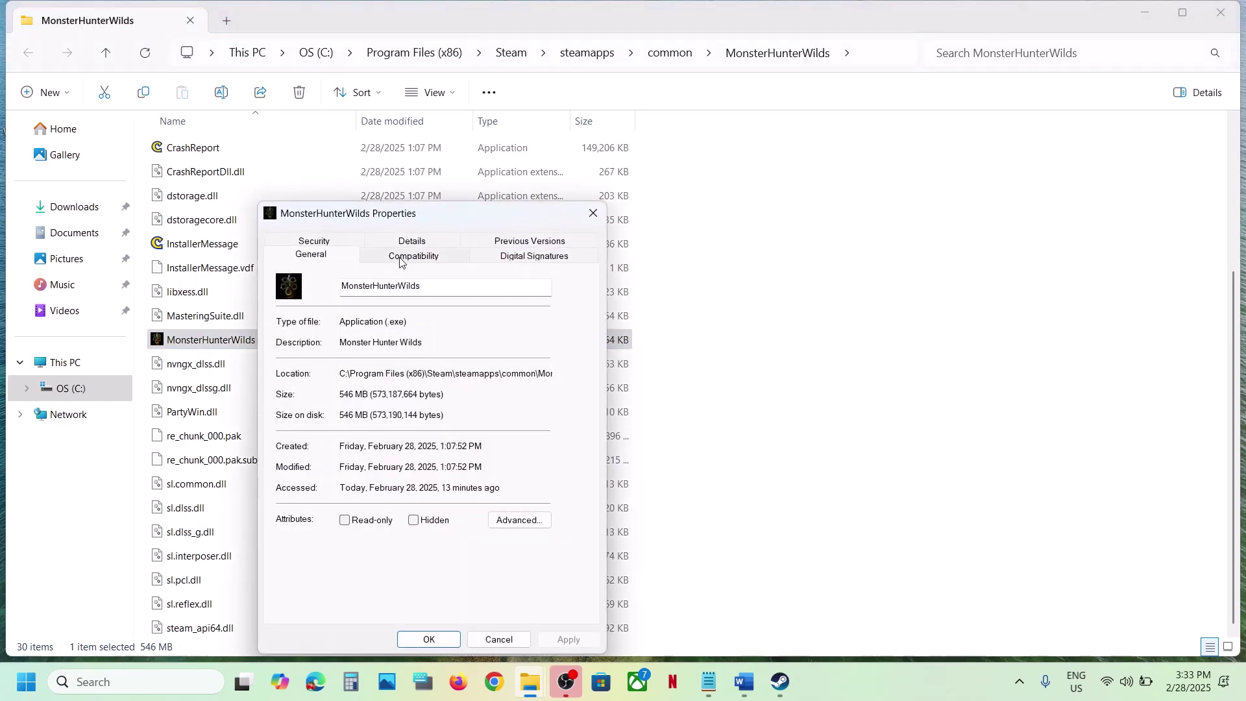
{"action": "left_click", "coordinate": [400, 258]}
{"action": "left_click", "coordinate": [335, 386]}
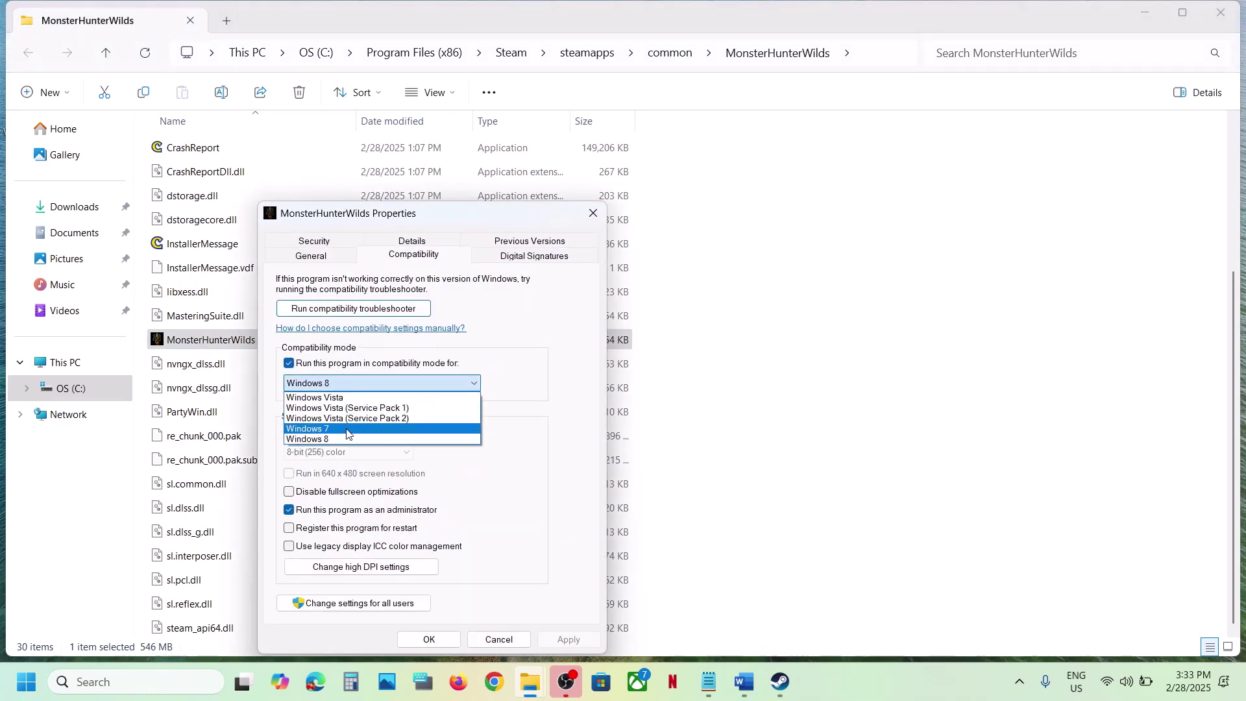
{"action": "left_click", "coordinate": [342, 431]}
{"action": "left_click", "coordinate": [565, 640]}
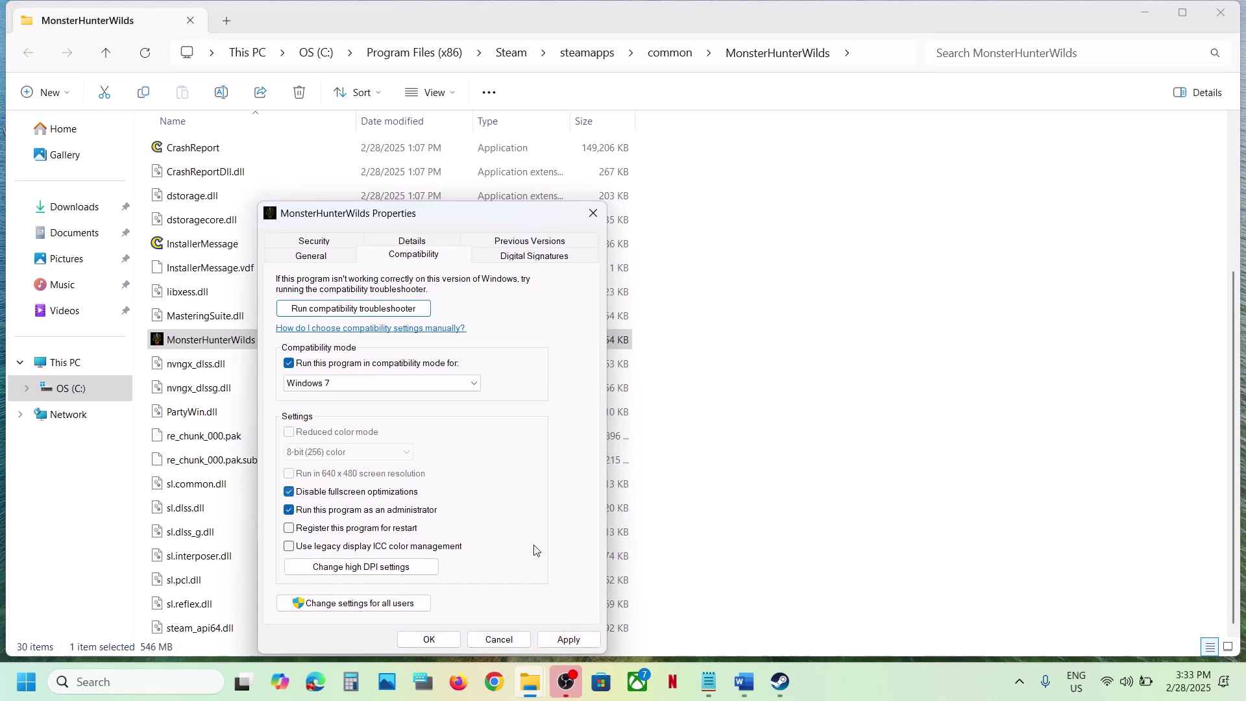
{"action": "left_click", "coordinate": [567, 639]}
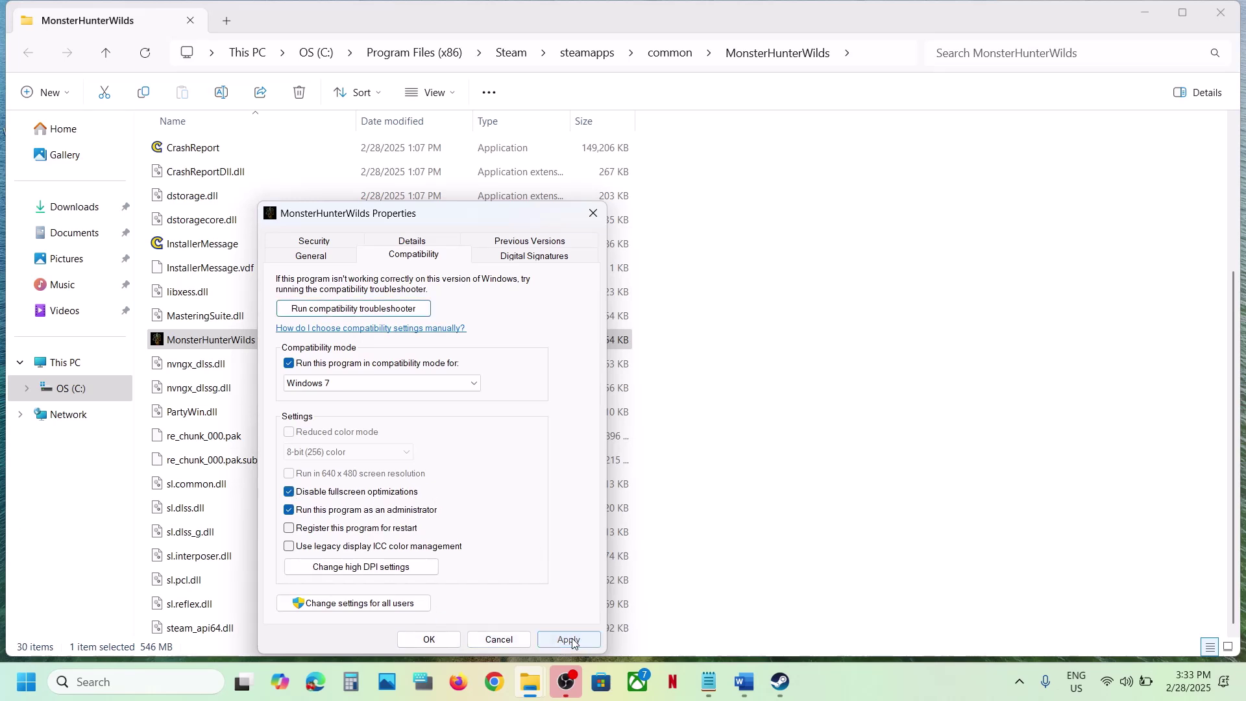
Turn off compatibility mode, the fullscreen optimizations override and run-as-administrator in the MonsterHunterWilds application's properties, and apply the changes.
{"action": "left_click", "coordinate": [429, 639]}
{"action": "right_click", "coordinate": [245, 348]}
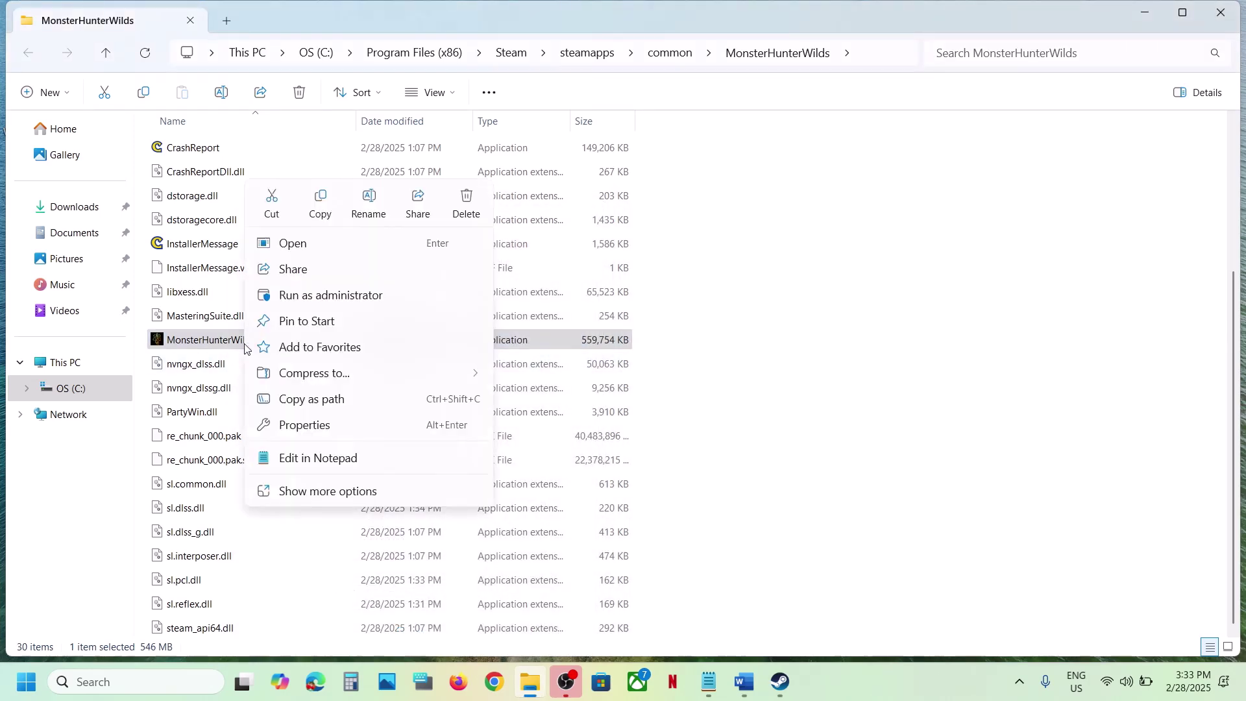
{"action": "left_click", "coordinate": [324, 426]}
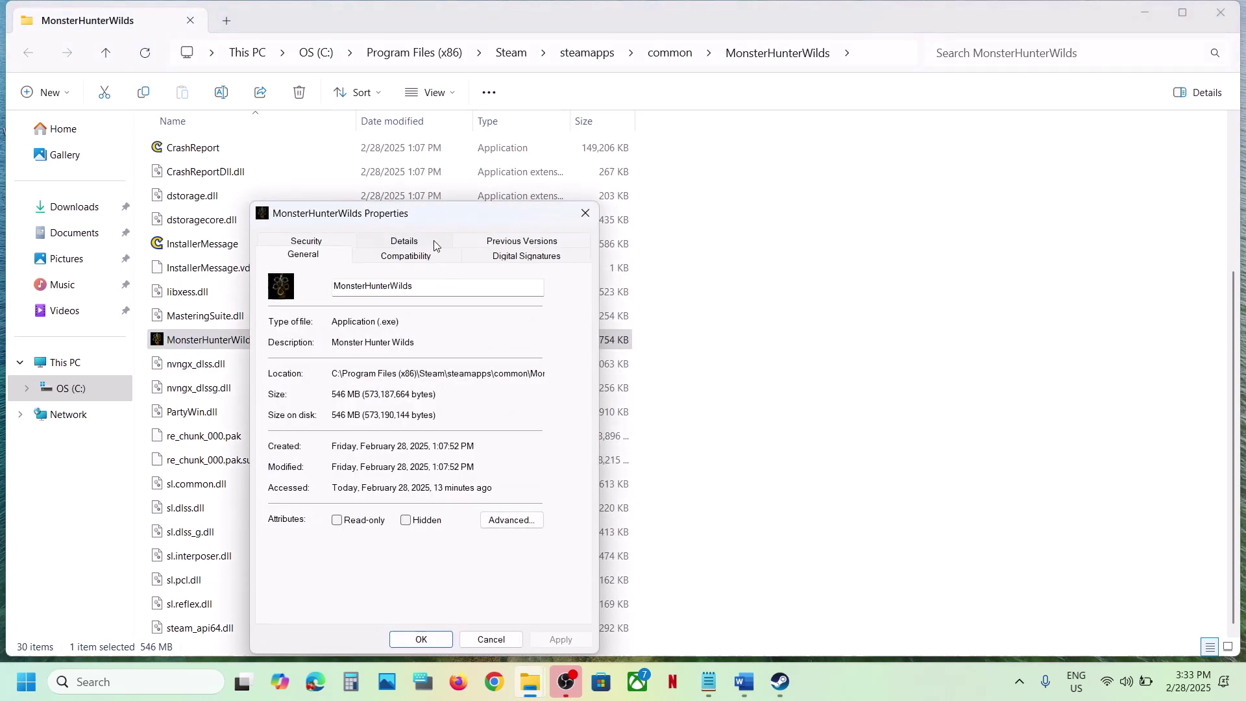
{"action": "left_click", "coordinate": [403, 257]}
{"action": "left_click", "coordinate": [339, 364]}
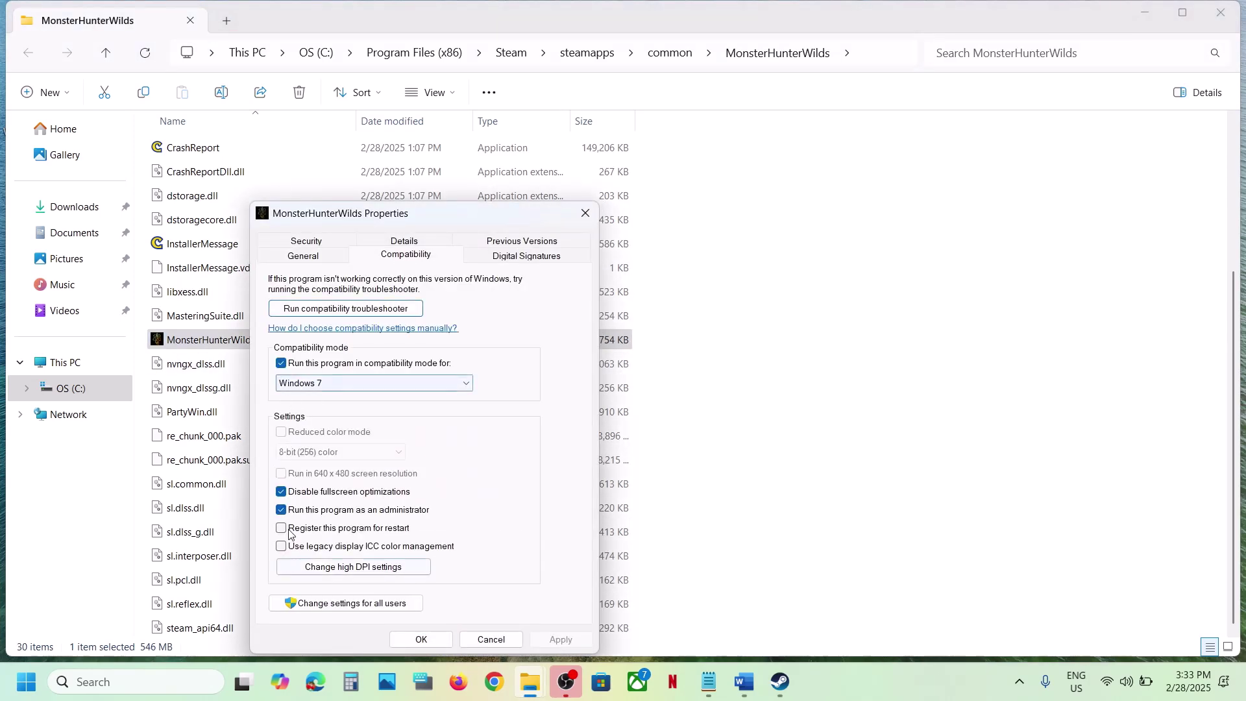
{"action": "left_click", "coordinate": [281, 364]}
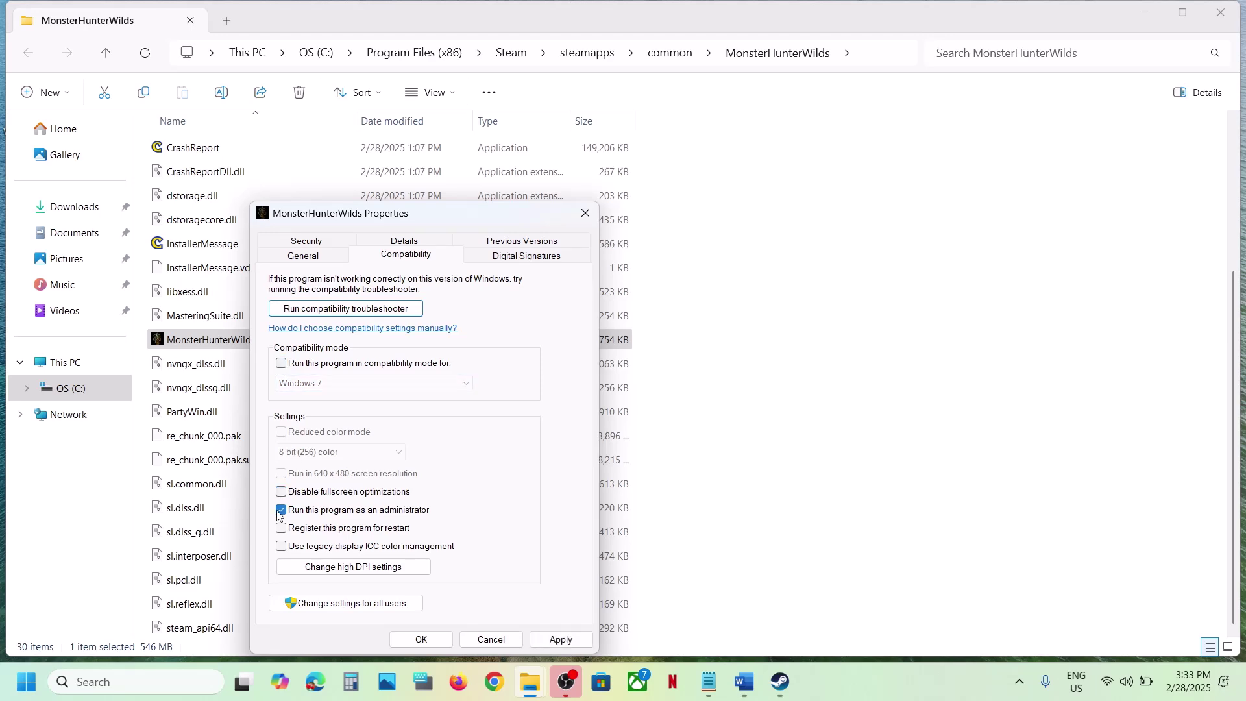
{"action": "left_click", "coordinate": [556, 638]}
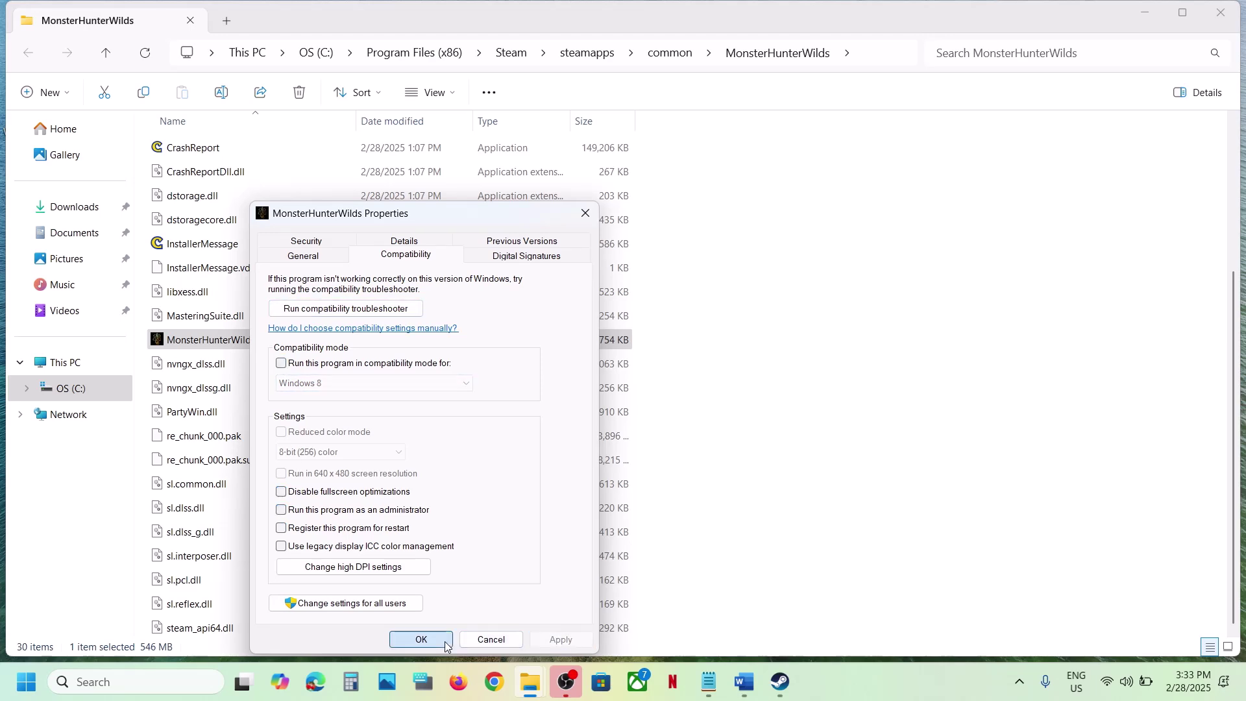
{"action": "left_click", "coordinate": [422, 639]}
Switch to the Word document and highlight the Step 3 instruction "Verify the game files".
{"action": "left_click", "coordinate": [744, 681]}
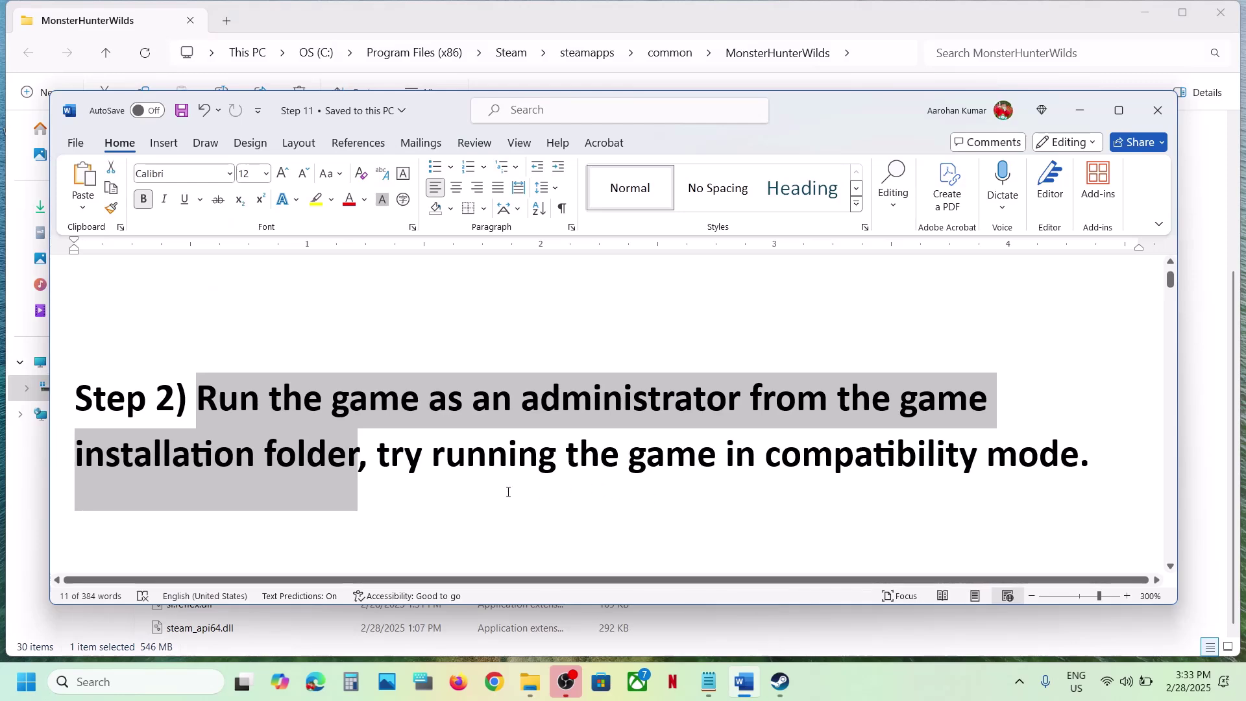
{"action": "scroll", "coordinate": [506, 492], "scroll_direction": "down", "scroll_amount": 2}
{"action": "scroll", "coordinate": [507, 492], "scroll_direction": "down", "scroll_amount": 1}
{"action": "scroll", "coordinate": [504, 489], "scroll_direction": "up", "scroll_amount": 2}
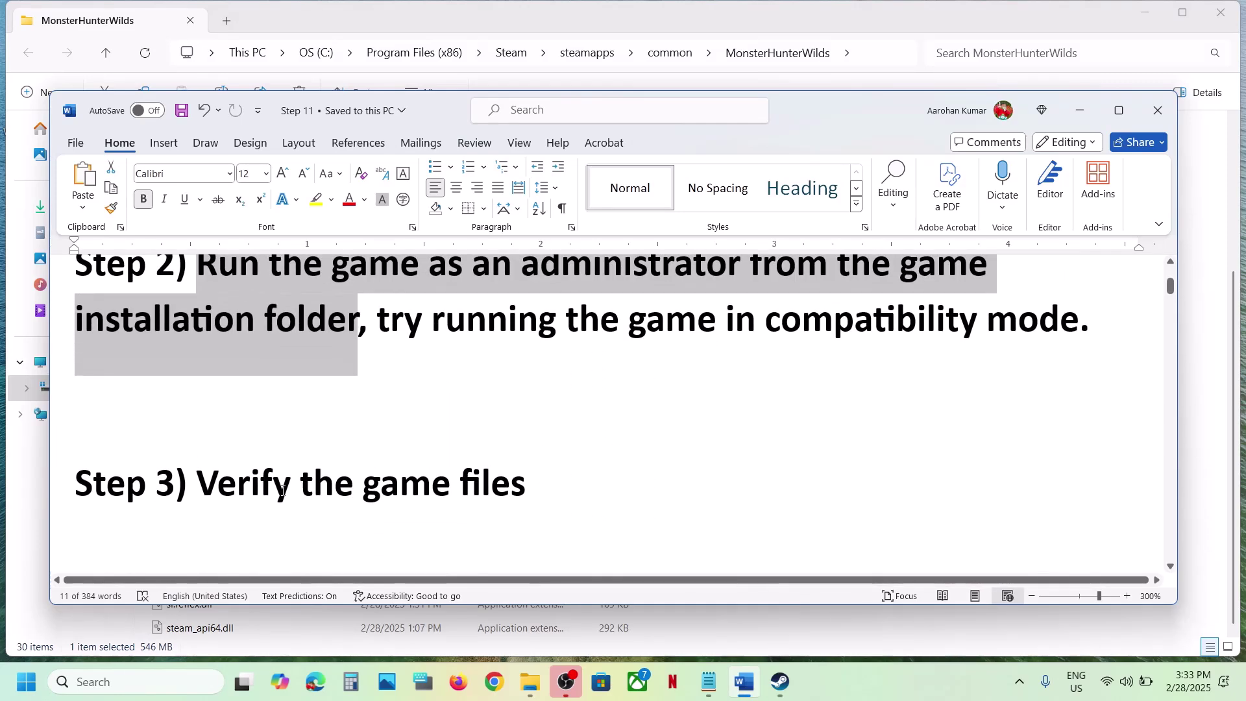
{"action": "left_click_drag", "start_coordinate": [211, 481], "coordinate": [527, 484]}
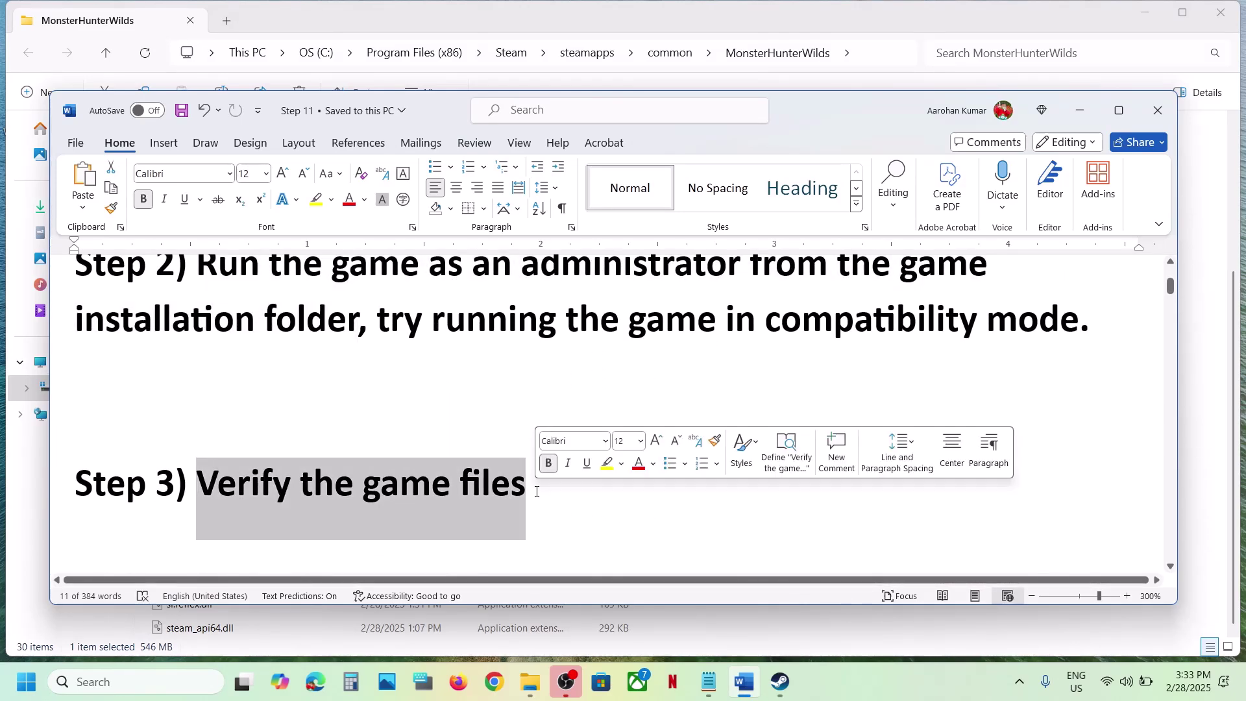
Switch to Steam, view the option to verify Monster Hunter Wilds' file integrity in its installed files properties, and close them.
{"action": "left_click", "coordinate": [780, 683]}
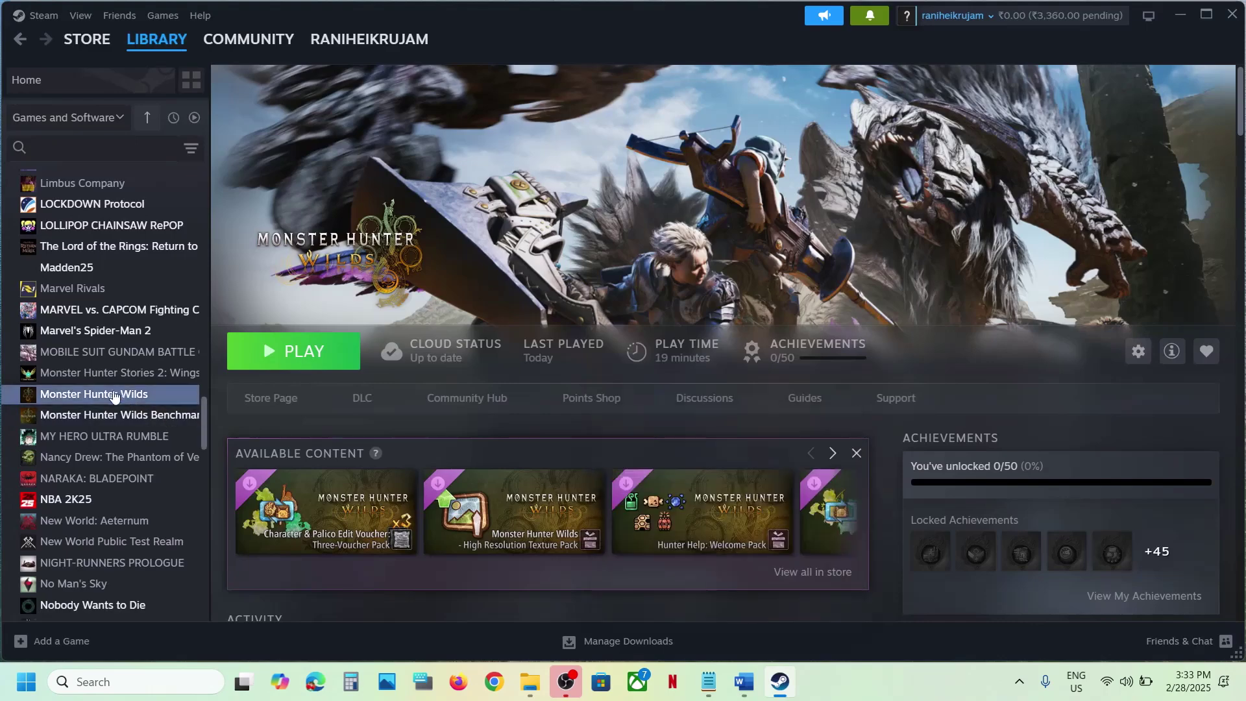
{"action": "right_click", "coordinate": [110, 394]}
{"action": "left_click", "coordinate": [153, 514]}
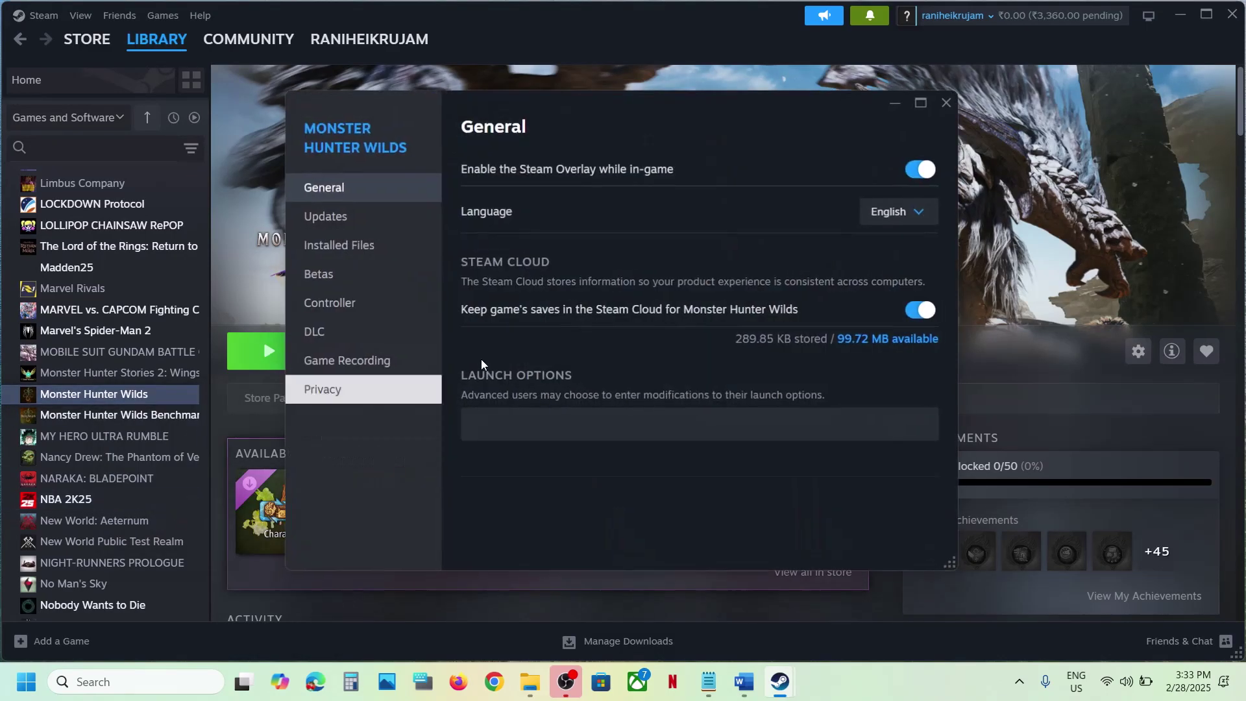
{"action": "left_click", "coordinate": [364, 253]}
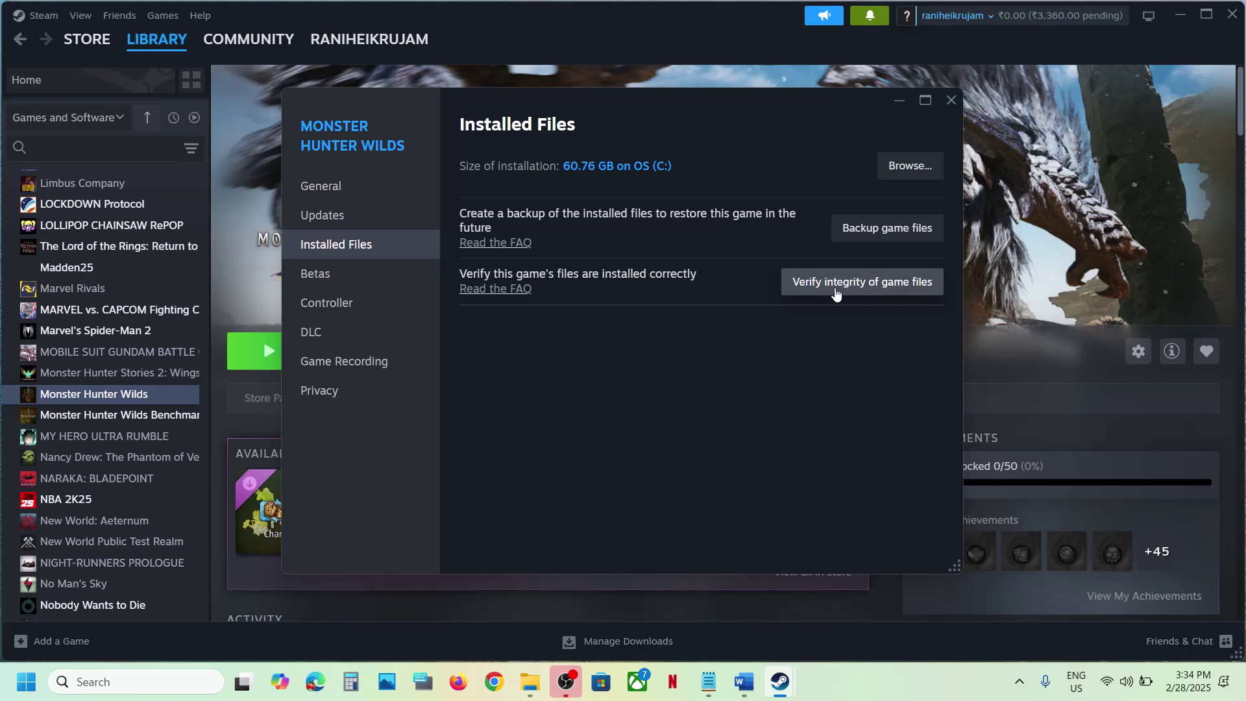
{"action": "left_click", "coordinate": [950, 99]}
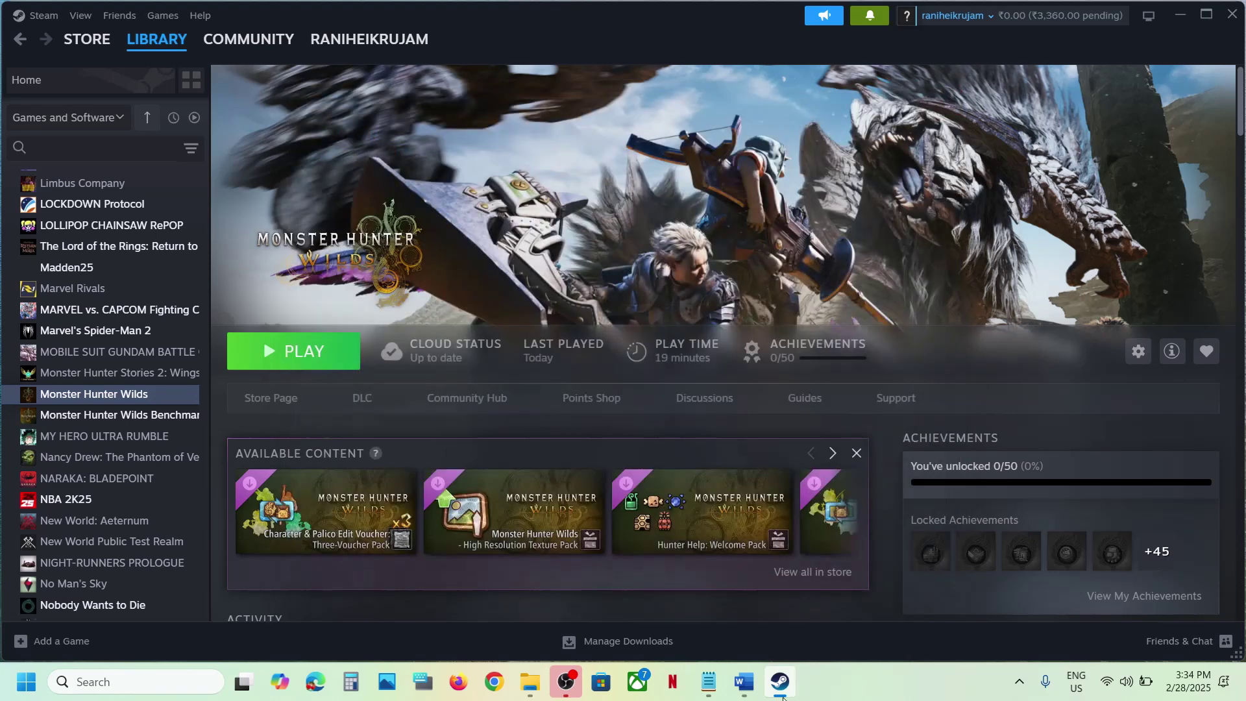
Return to the Word document and highlight the Step 4 wording on the Anti-Tamper/something went wrong error and spam clicking retry.
{"action": "left_click", "coordinate": [745, 684]}
{"action": "scroll", "coordinate": [467, 446], "scroll_direction": "down", "scroll_amount": 5}
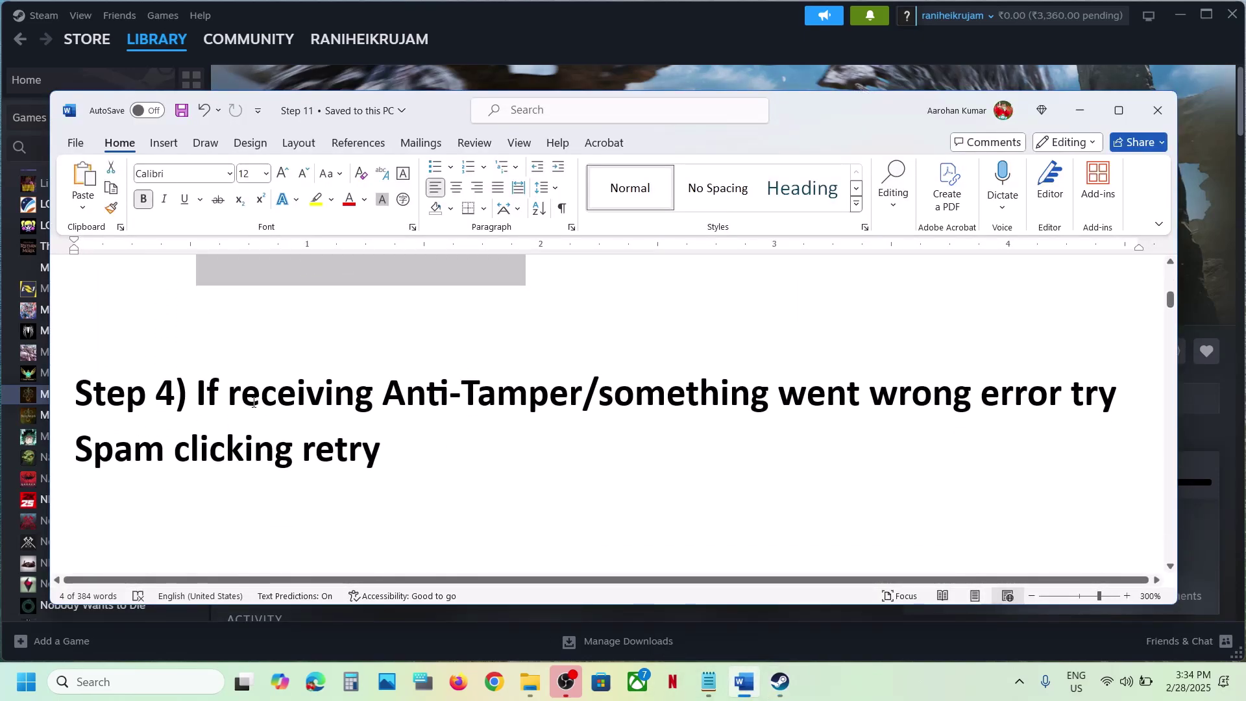
{"action": "left_click_drag", "start_coordinate": [200, 392], "coordinate": [521, 399]}
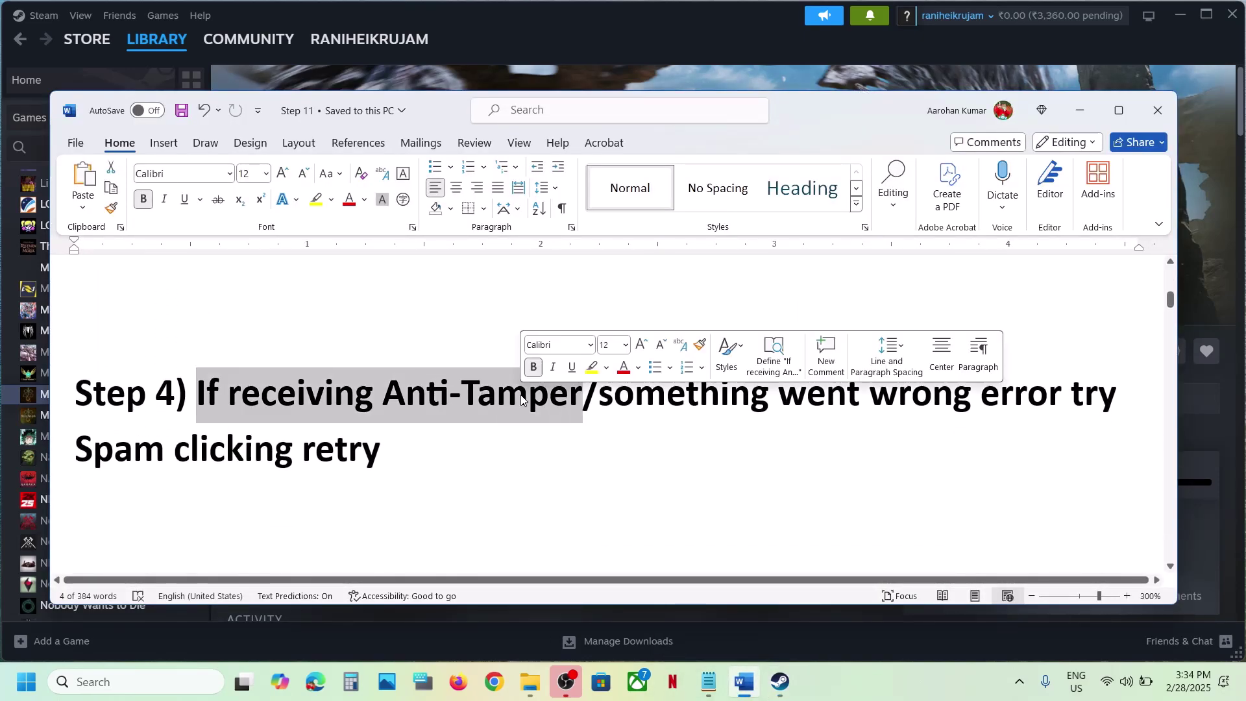
{"action": "left_click_drag", "start_coordinate": [600, 397], "coordinate": [977, 399]}
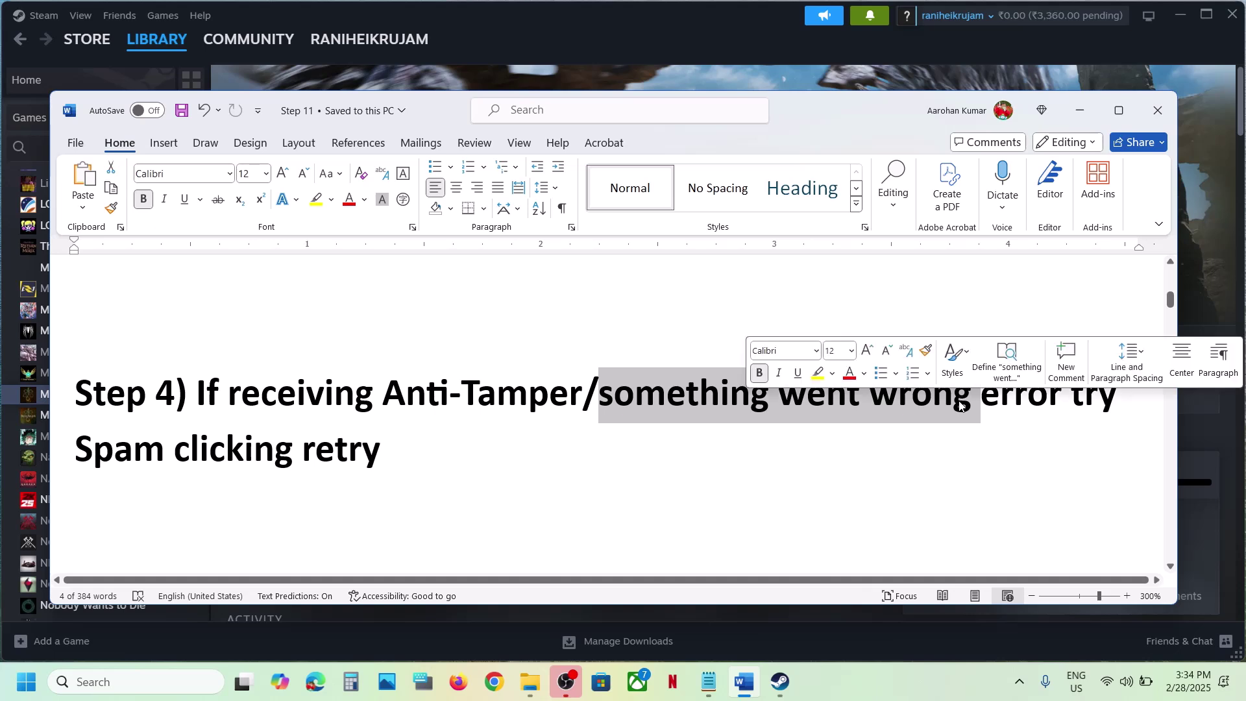
{"action": "left_click", "coordinate": [641, 437]}
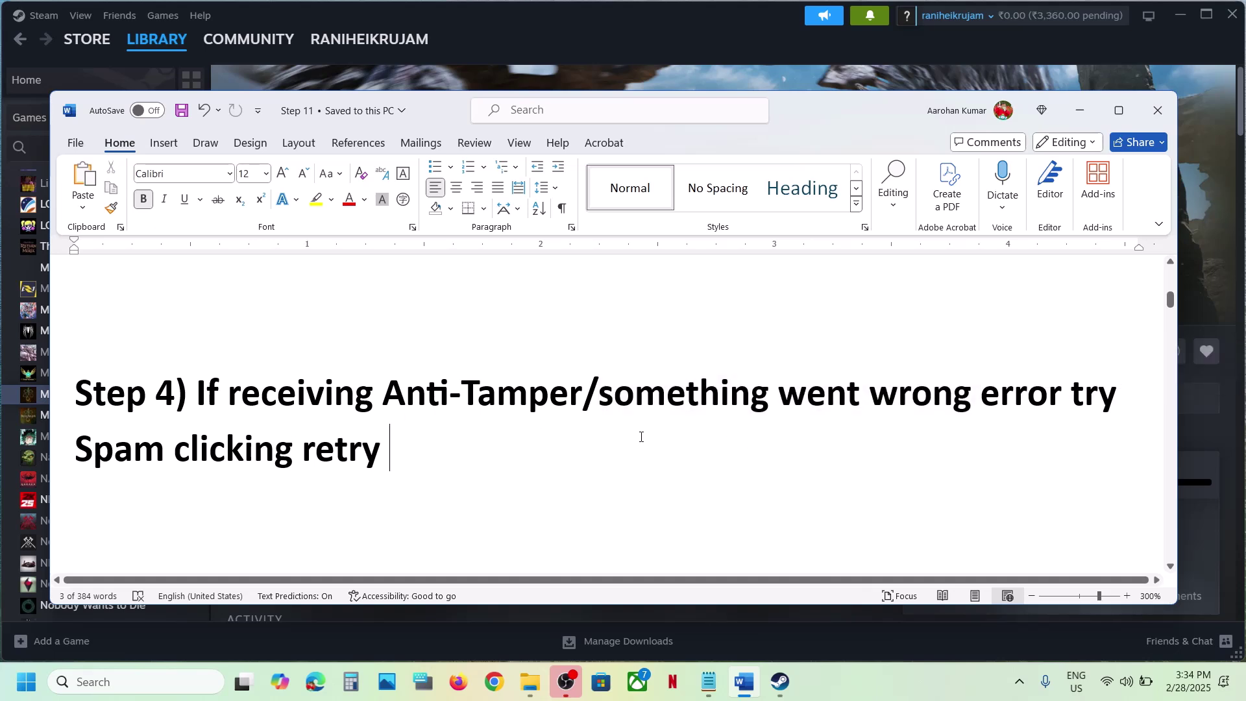
{"action": "left_click_drag", "start_coordinate": [304, 450], "coordinate": [409, 449]}
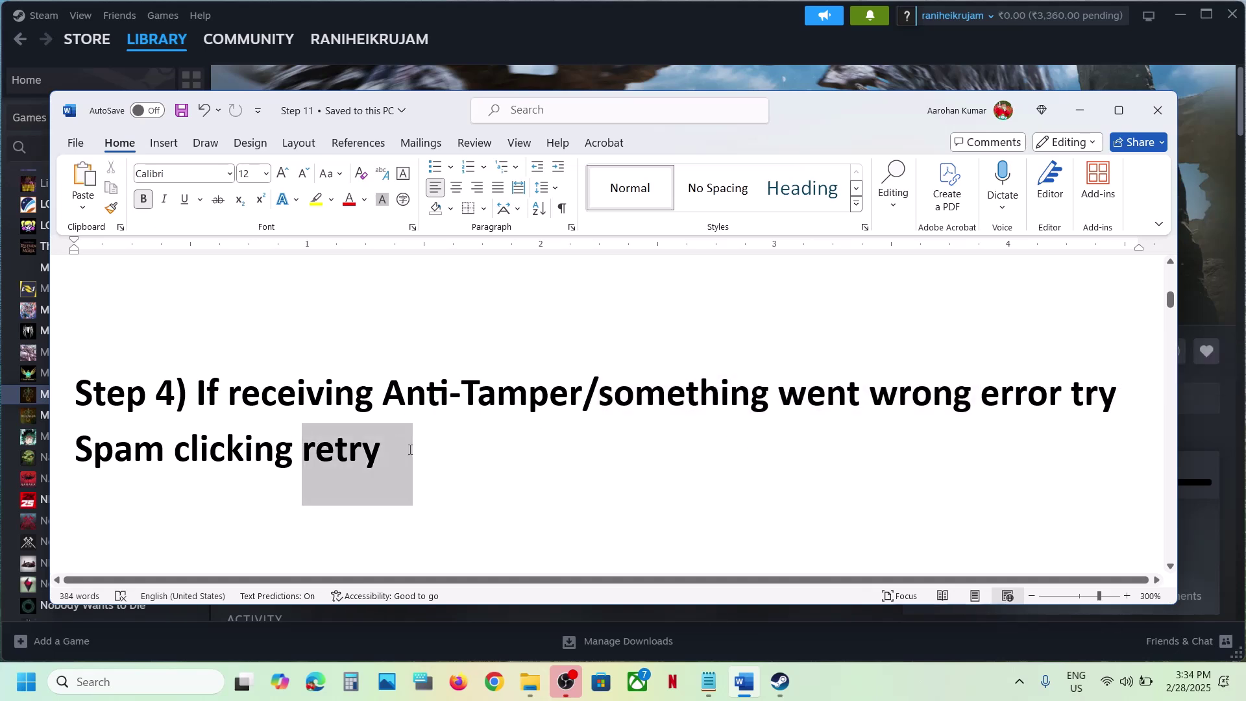
{"action": "left_click_drag", "start_coordinate": [79, 448], "coordinate": [111, 452]}
{"action": "left_click", "coordinate": [361, 448]}
{"action": "left_click", "coordinate": [111, 454]}
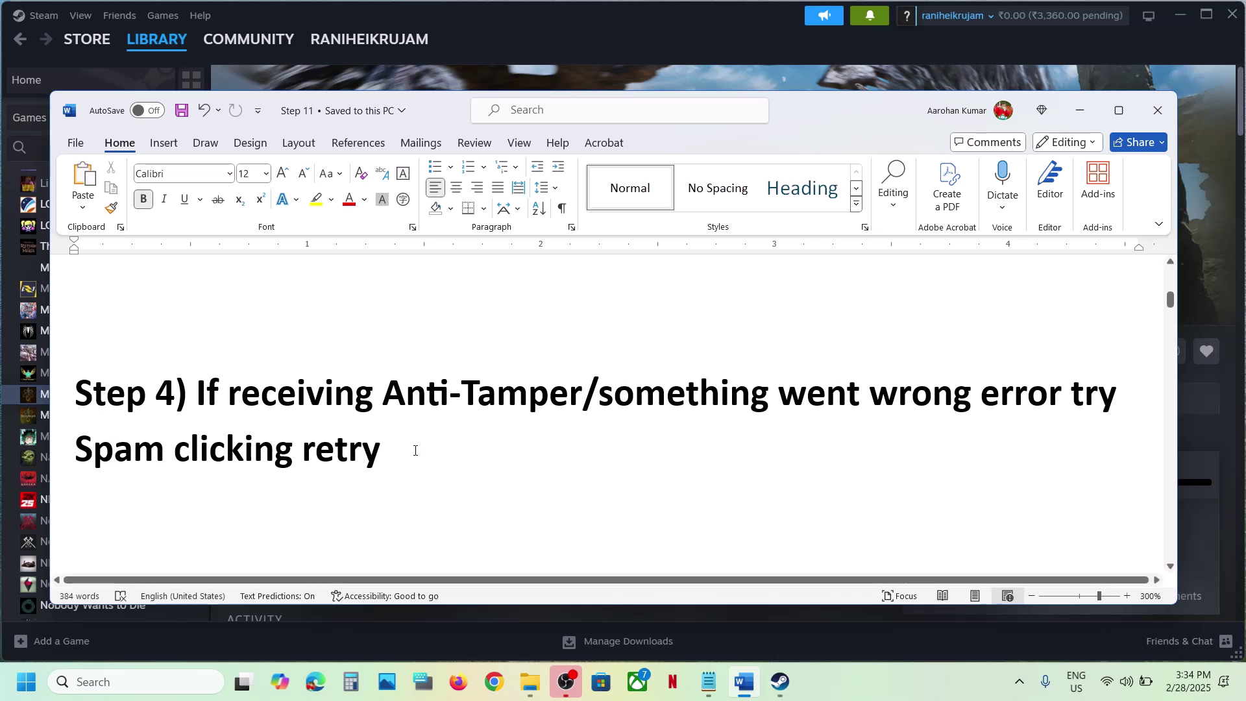
Highlight the Step 5 instruction "Exit Riot Vanguard from system tray" in the document.
{"action": "scroll", "coordinate": [415, 450], "scroll_direction": "down", "scroll_amount": 1}
{"action": "scroll", "coordinate": [415, 450], "scroll_direction": "down", "scroll_amount": 3}
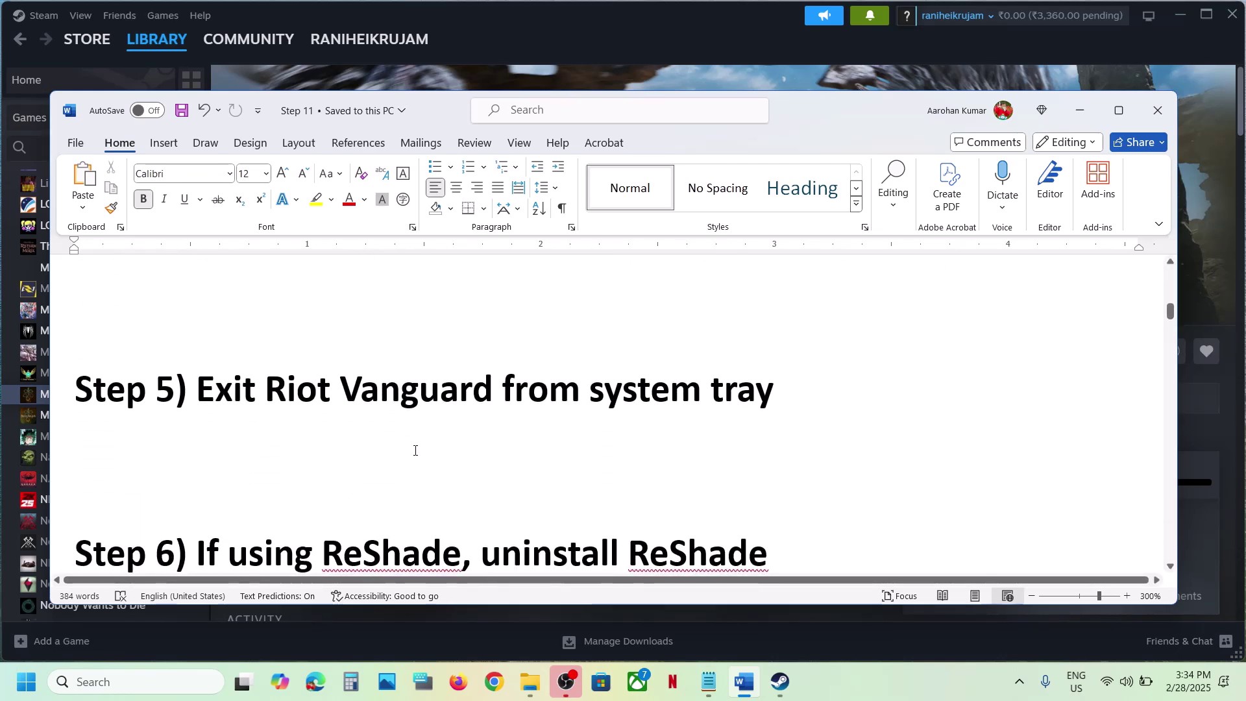
{"action": "scroll", "coordinate": [375, 439], "scroll_direction": "up", "scroll_amount": 1}
{"action": "left_click_drag", "start_coordinate": [198, 457], "coordinate": [772, 457]}
Minimize the document, show the hidden system tray icons and open one icon's context menu to demonstrate exiting Riot Vanguard.
{"action": "left_click", "coordinate": [1079, 110]}
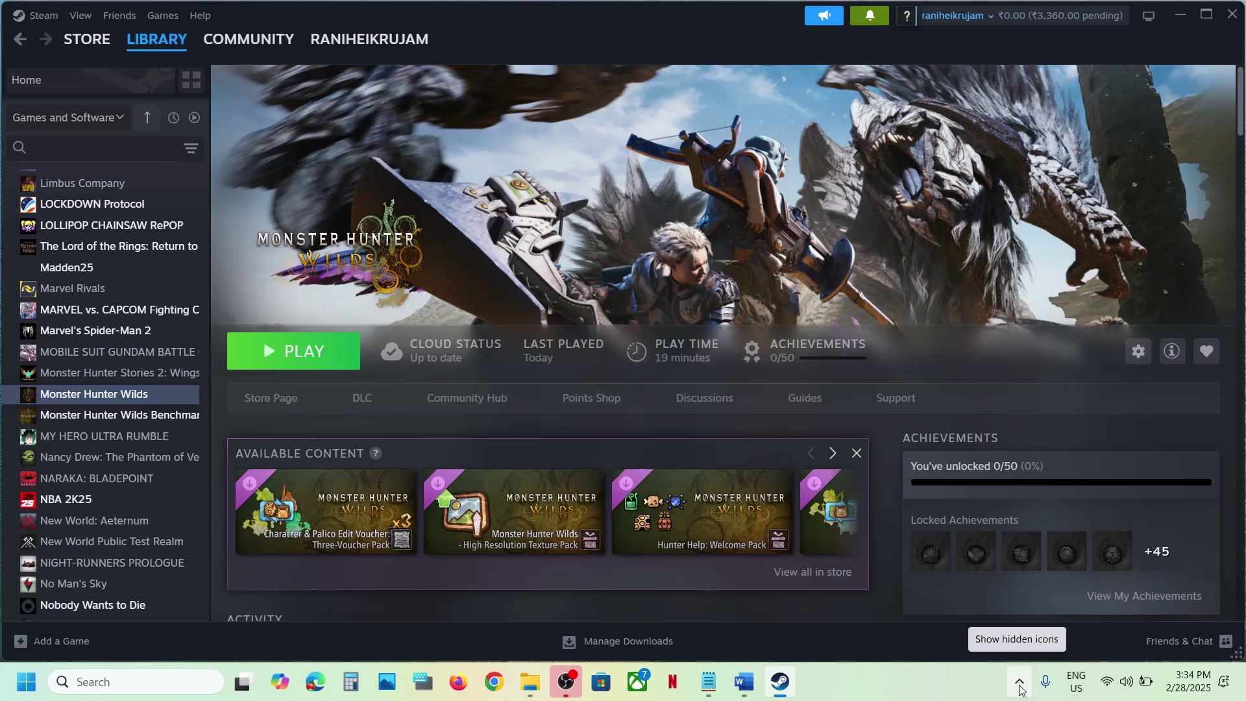
{"action": "left_click", "coordinate": [1020, 686]}
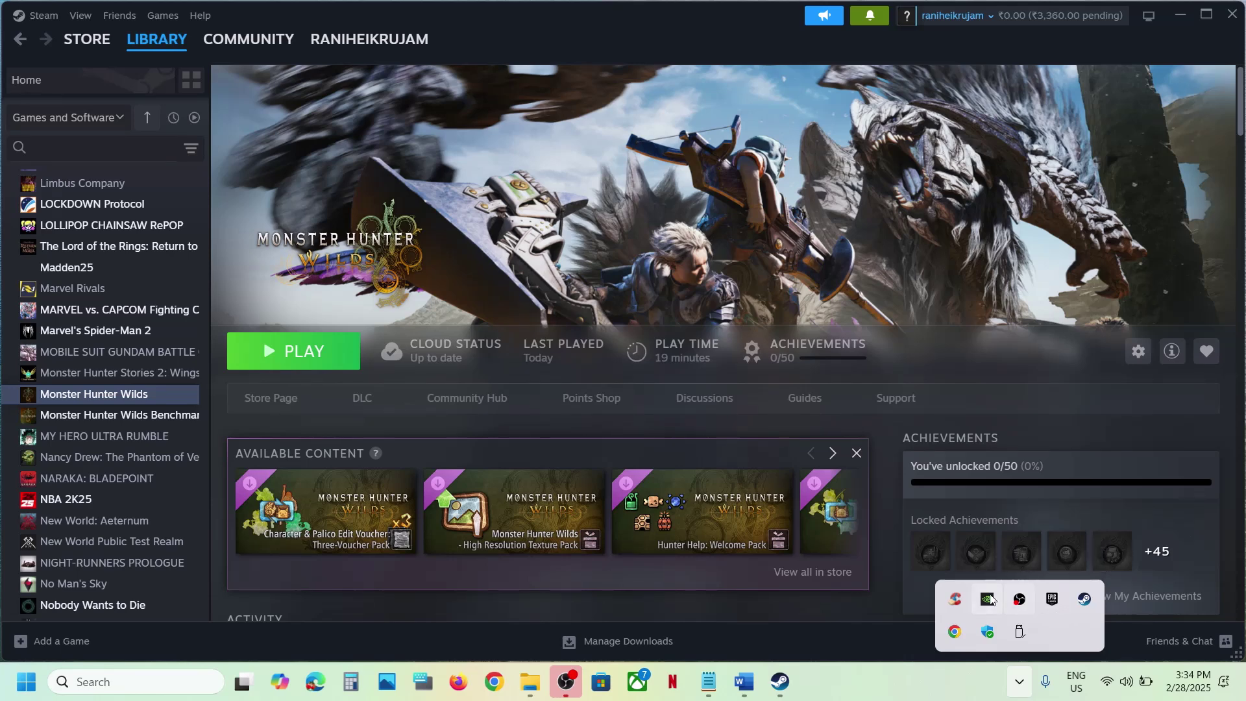
{"action": "right_click", "coordinate": [955, 599]}
{"action": "left_click", "coordinate": [947, 666]}
Return to the Word document and highlight the Step 6 instruction "If using ReShade, uninstall ReShade".
{"action": "left_click", "coordinate": [745, 682]}
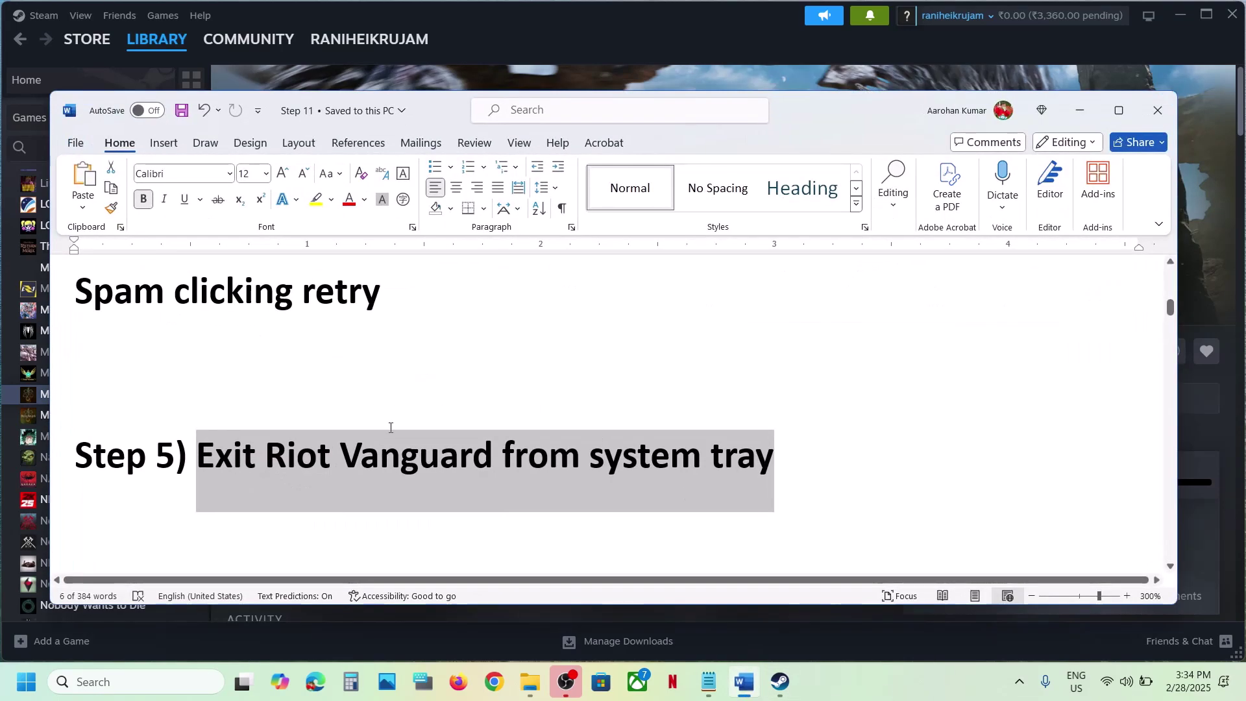
{"action": "left_click", "coordinate": [843, 459]}
{"action": "left_click_drag", "start_coordinate": [844, 459], "coordinate": [119, 461]}
{"action": "scroll", "coordinate": [119, 461], "scroll_direction": "down", "scroll_amount": 2}
{"action": "scroll", "coordinate": [118, 461], "scroll_direction": "down", "scroll_amount": 1}
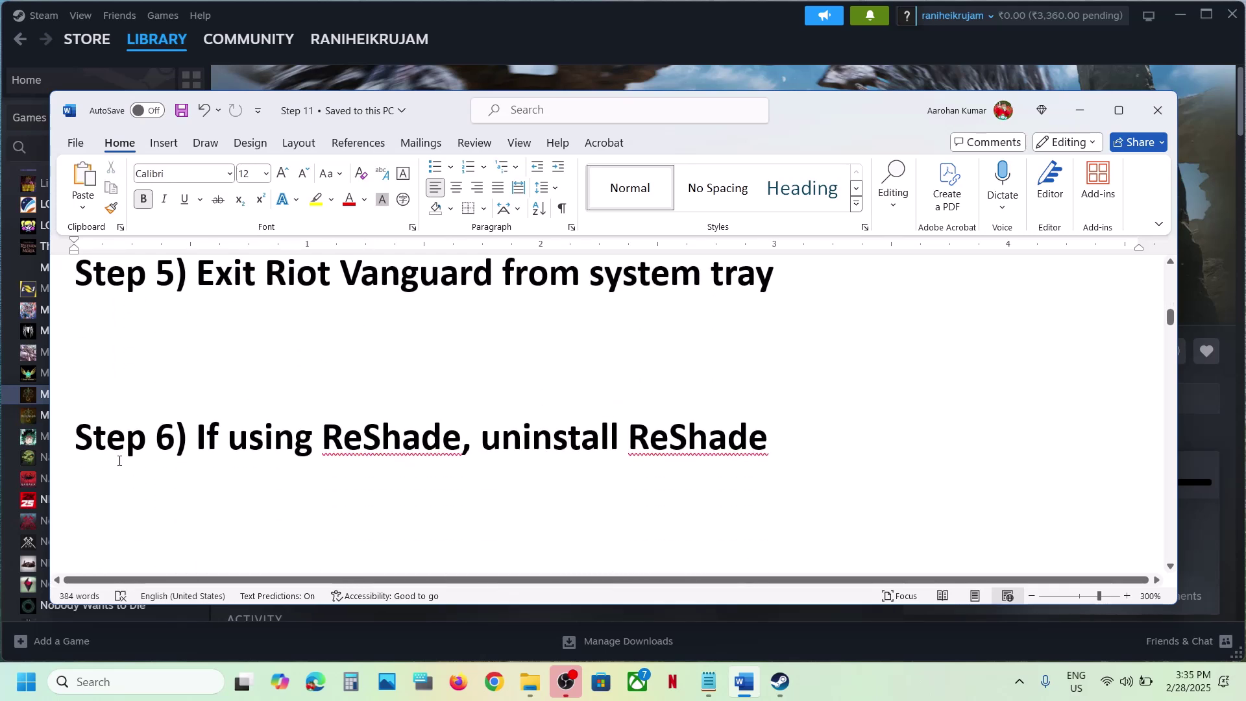
{"action": "left_click_drag", "start_coordinate": [197, 438], "coordinate": [747, 438]}
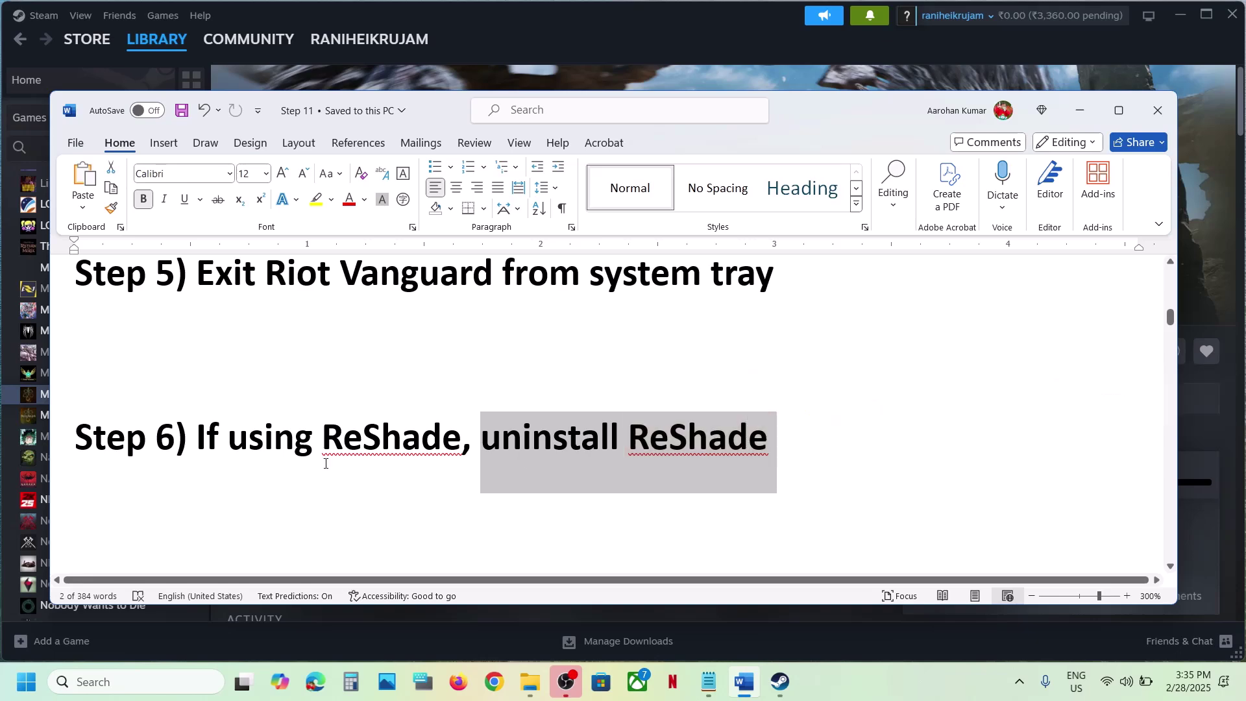
{"action": "left_click_drag", "start_coordinate": [197, 440], "coordinate": [800, 462]}
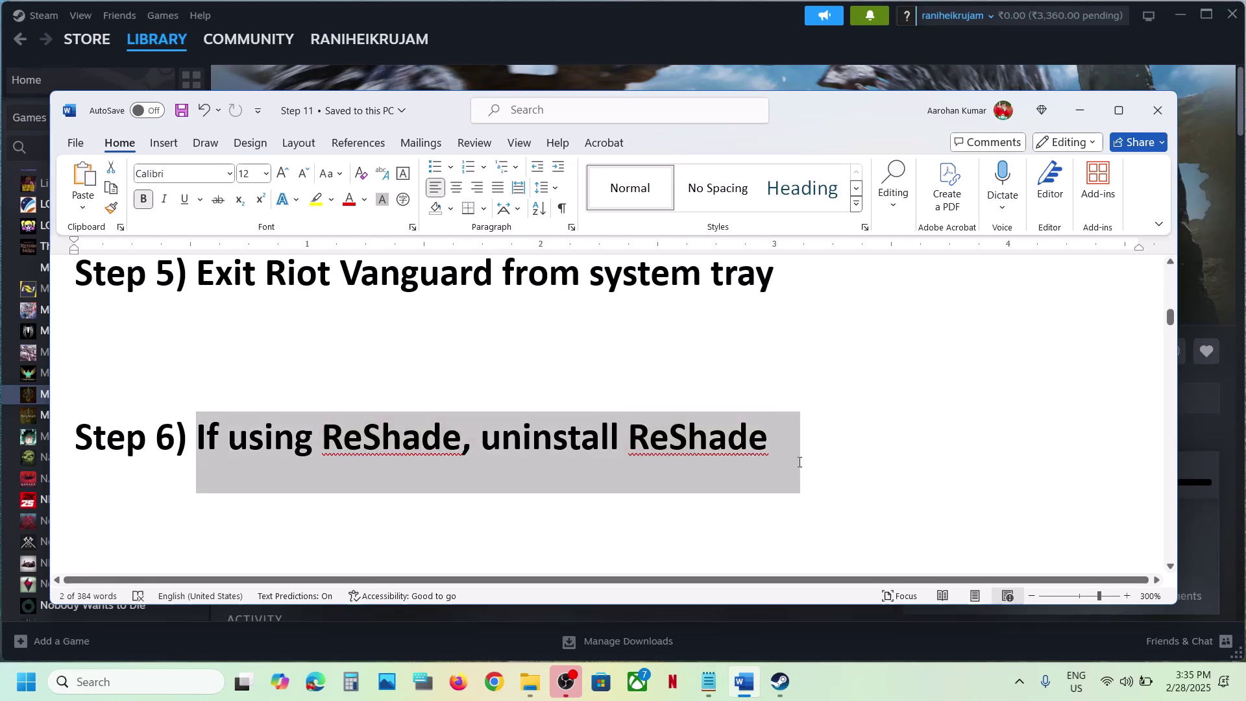
Copy the word "ReShade" from Step 6, search Windows for it and launch ReShade_Setup_6.4.0.exe.
{"action": "double_click", "coordinate": [353, 448]}
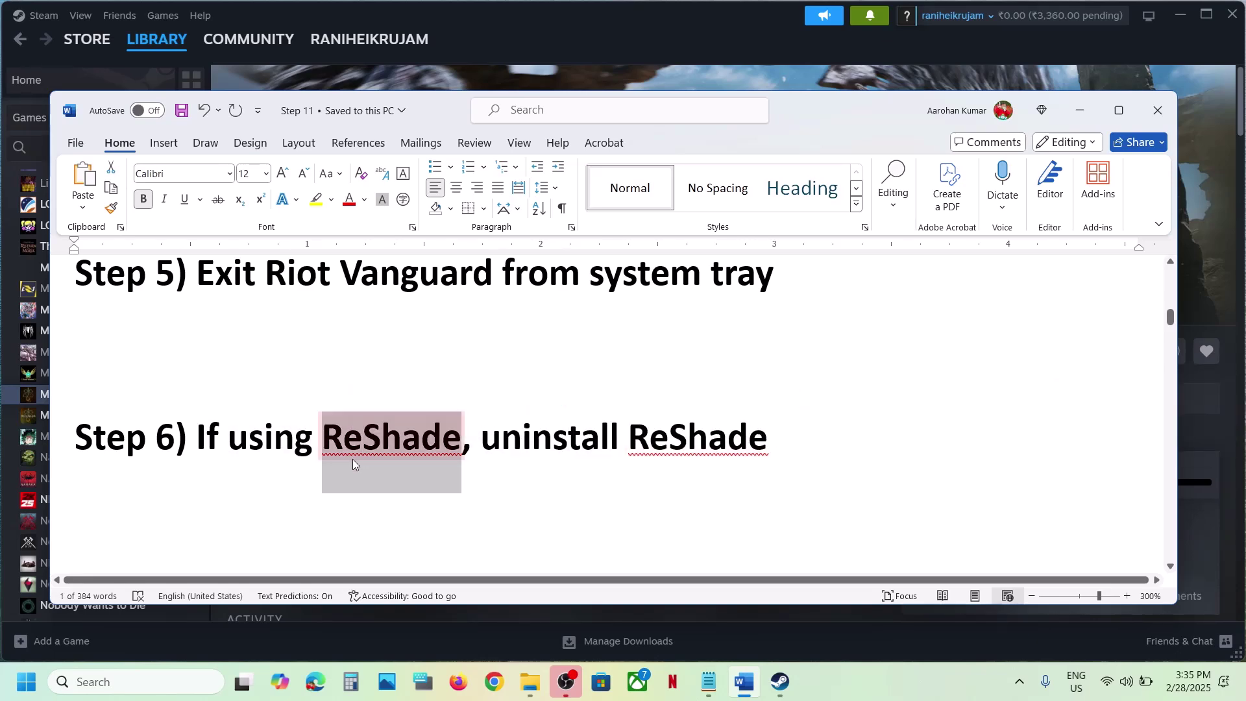
{"action": "key", "text": "ctrl+c"}
{"action": "left_click", "coordinate": [186, 682]}
{"action": "key", "text": "ctrl+v"}
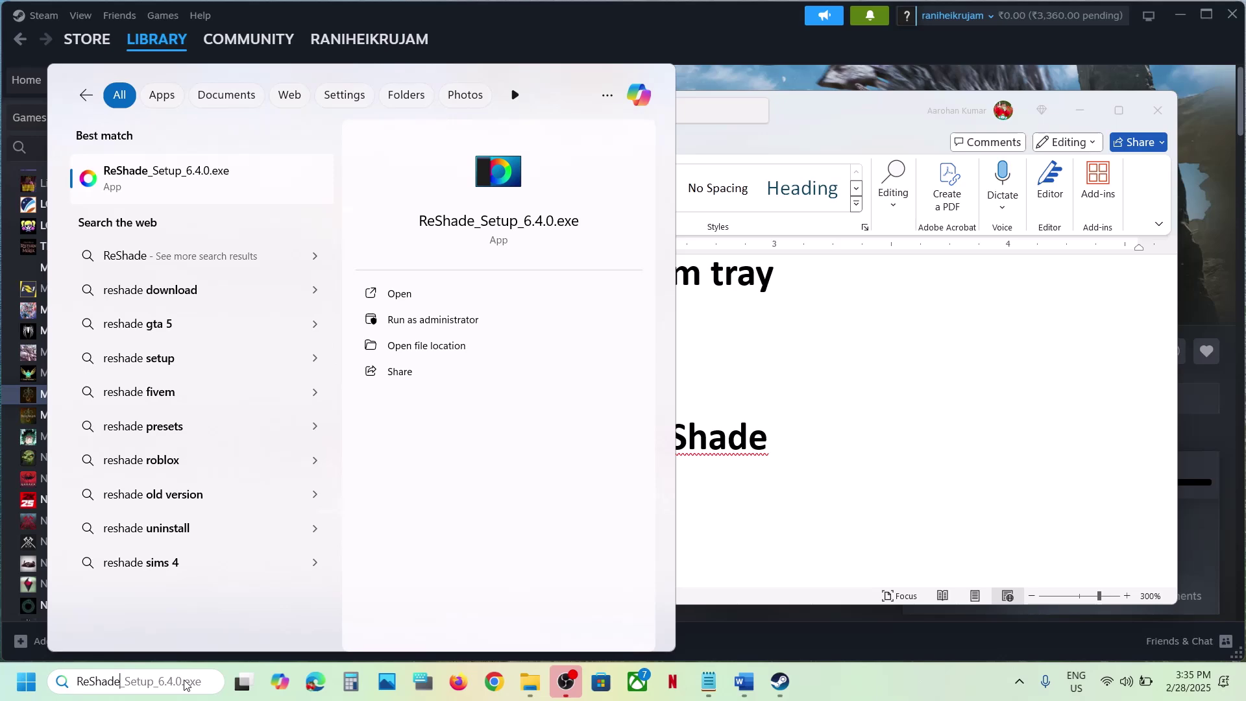
{"action": "key", "text": "Return"}
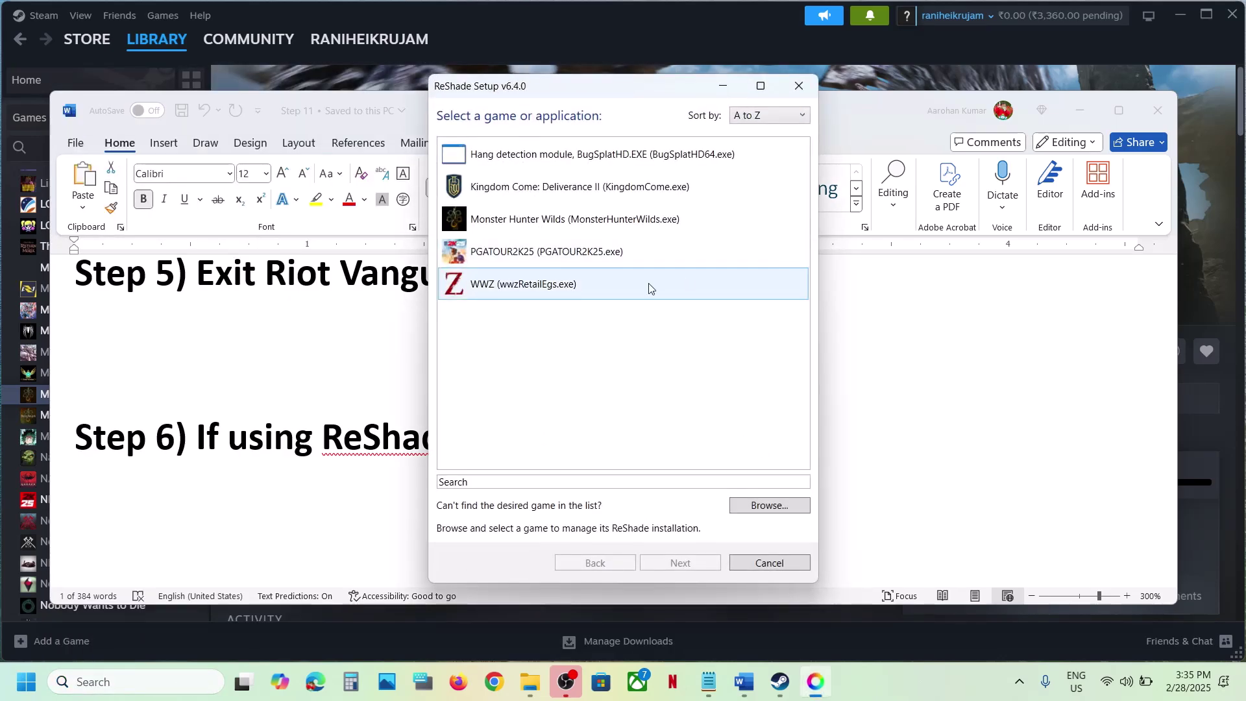
Uninstall ReShade and effects from WWZ with the DirectX 10/11/12 rendering API, finish the setup and clear the document's text selection.
{"action": "left_click", "coordinate": [559, 225]}
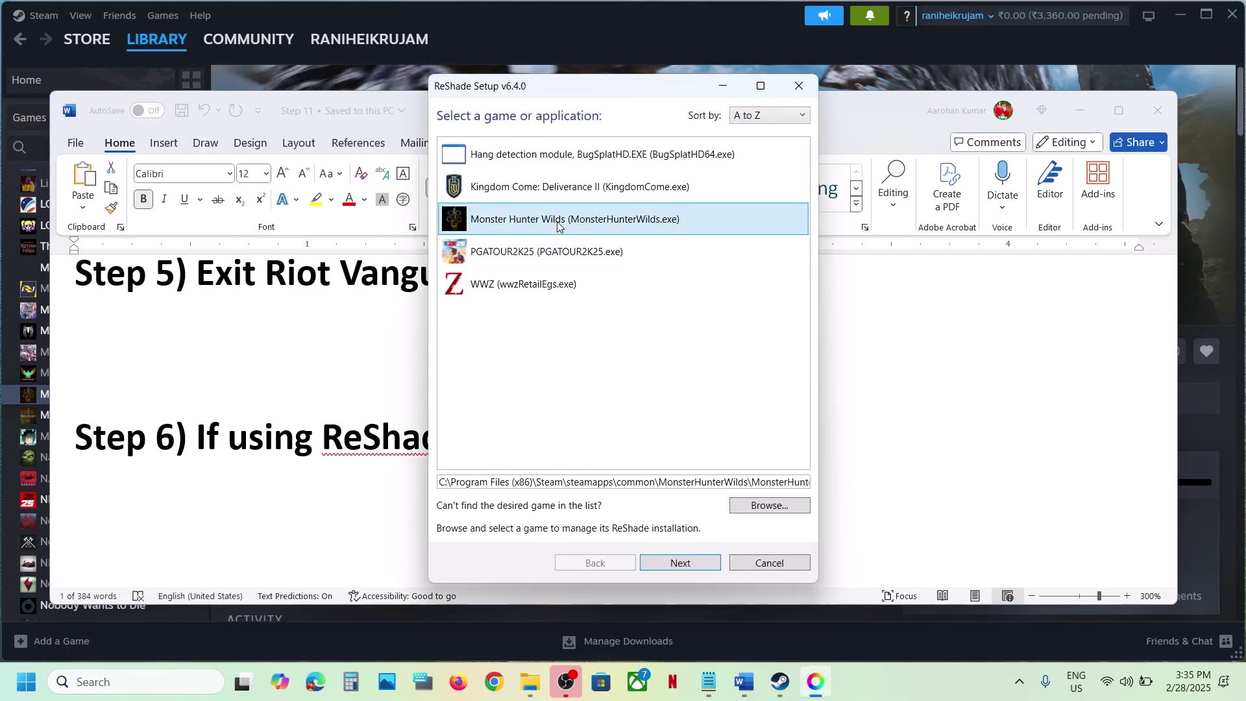
{"action": "left_click", "coordinate": [528, 286]}
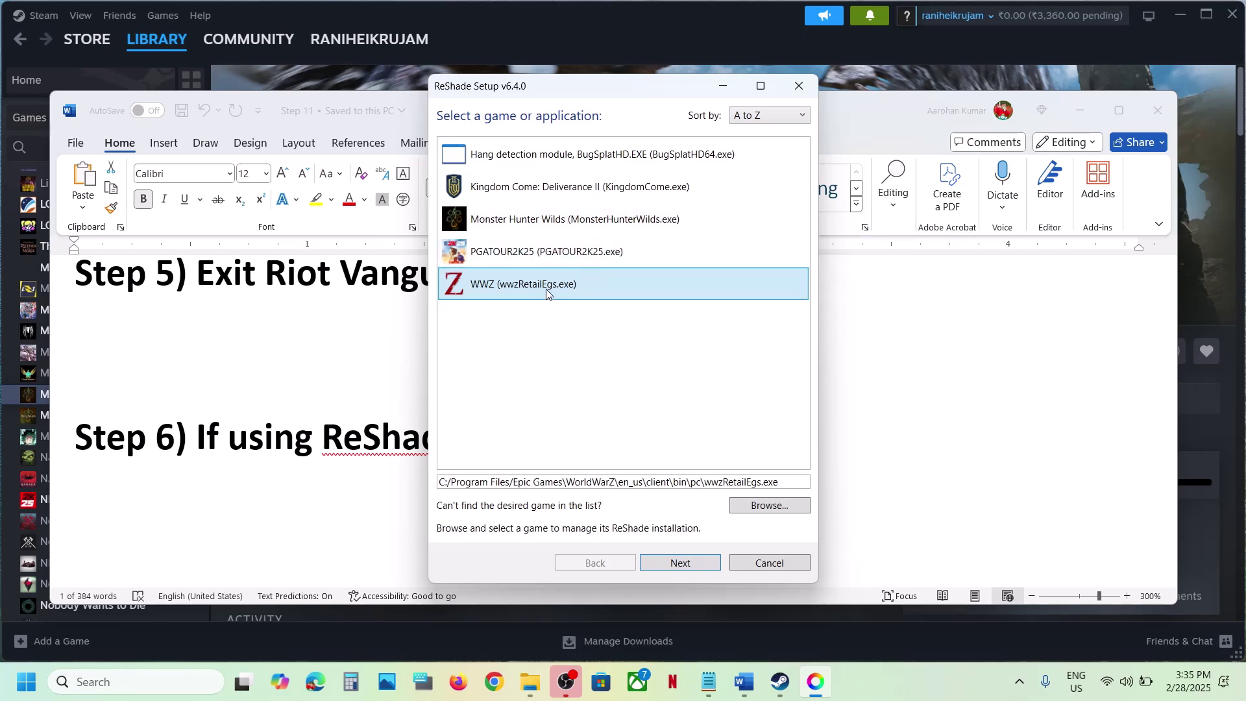
{"action": "left_click", "coordinate": [694, 562]}
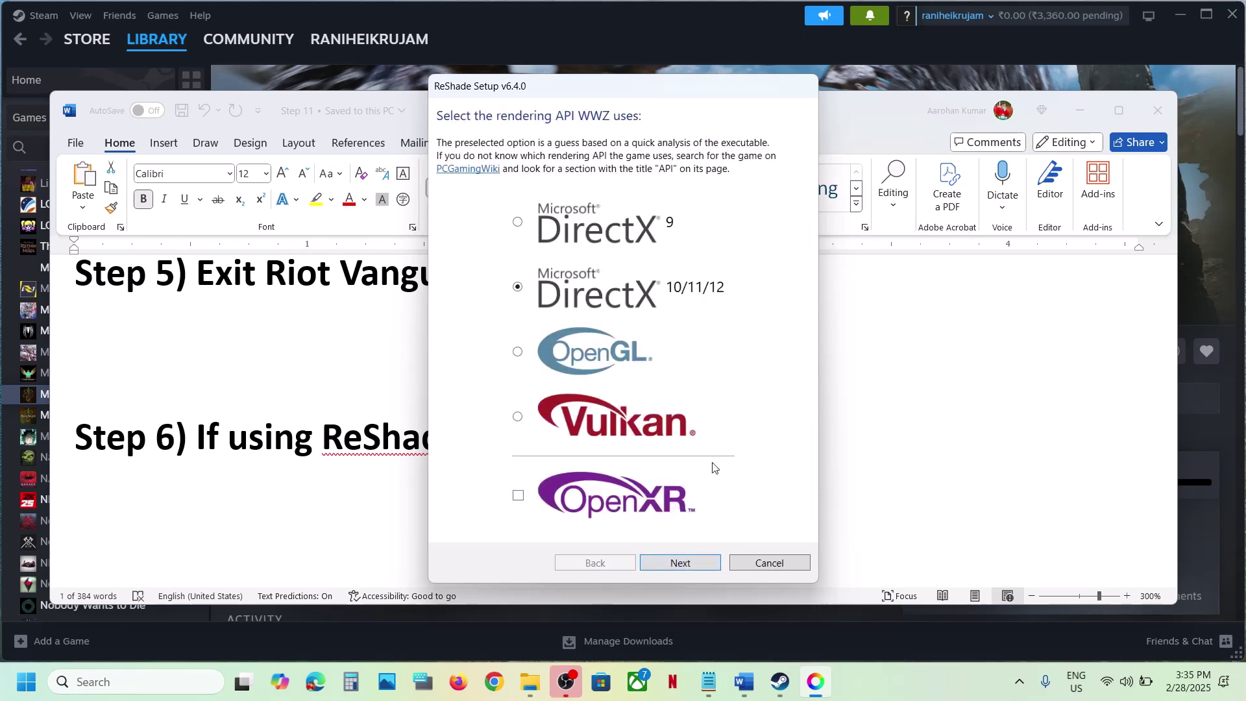
{"action": "left_click", "coordinate": [682, 564]}
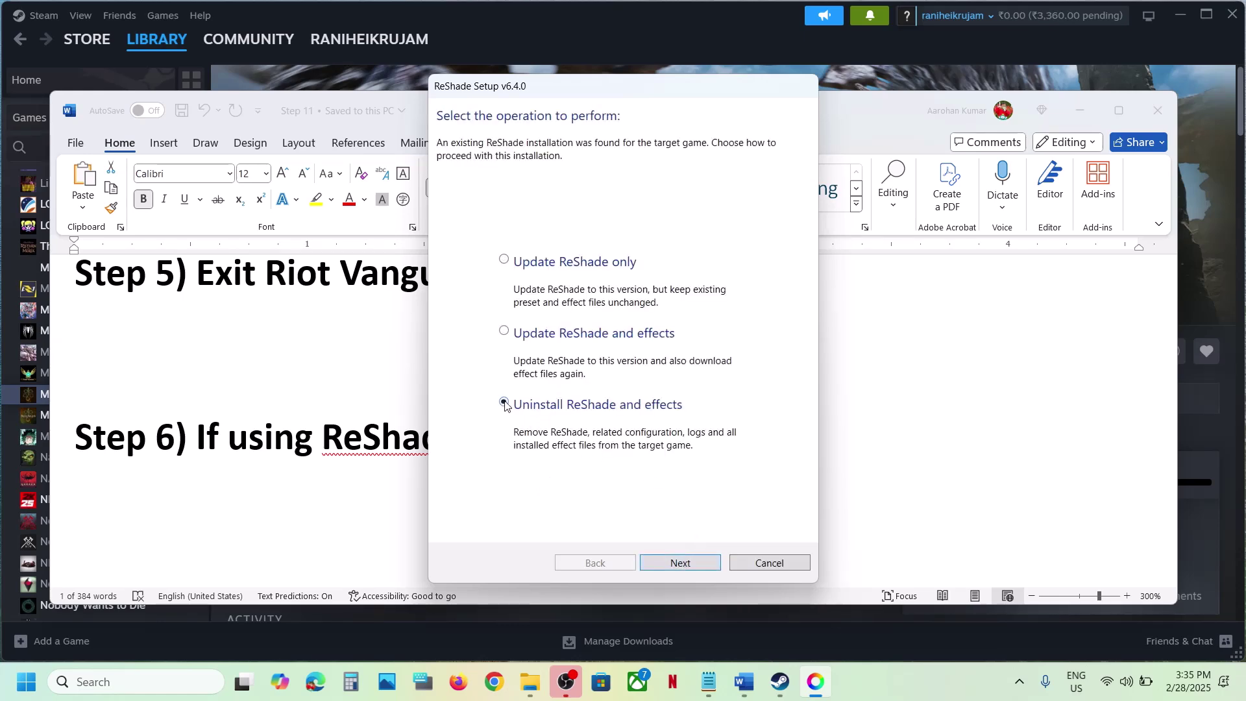
{"action": "left_click", "coordinate": [686, 569]}
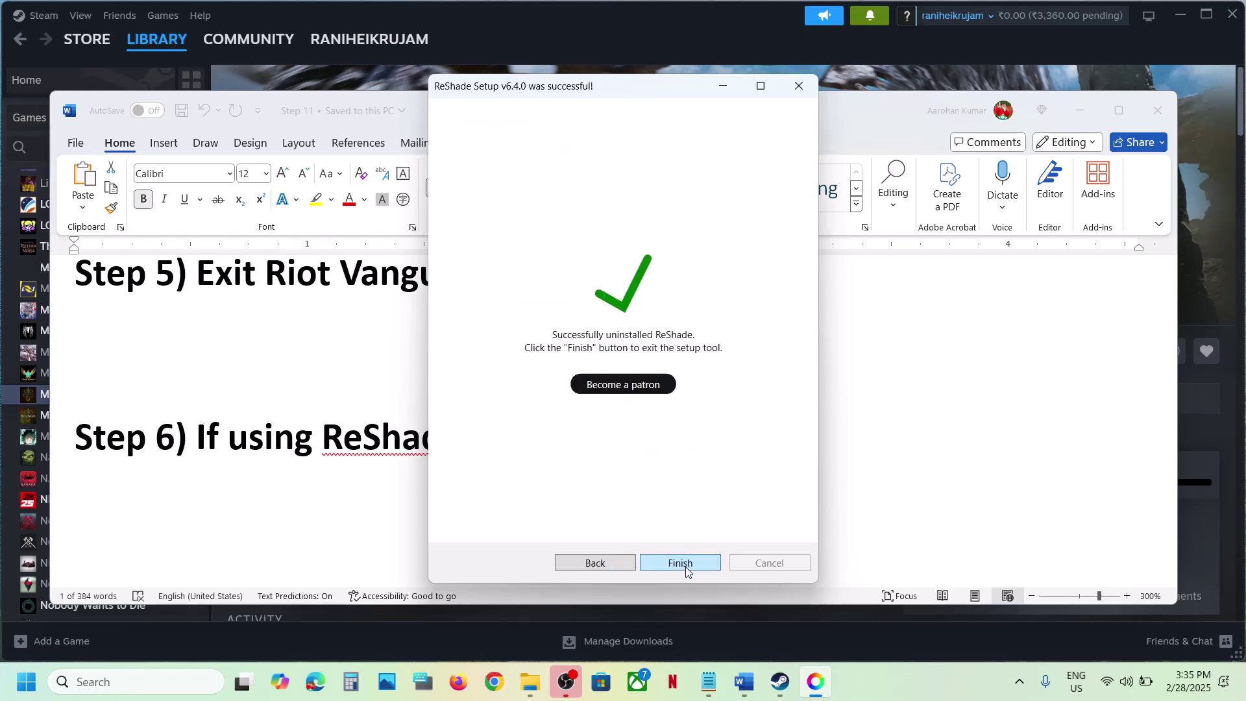
{"action": "left_click", "coordinate": [680, 564]}
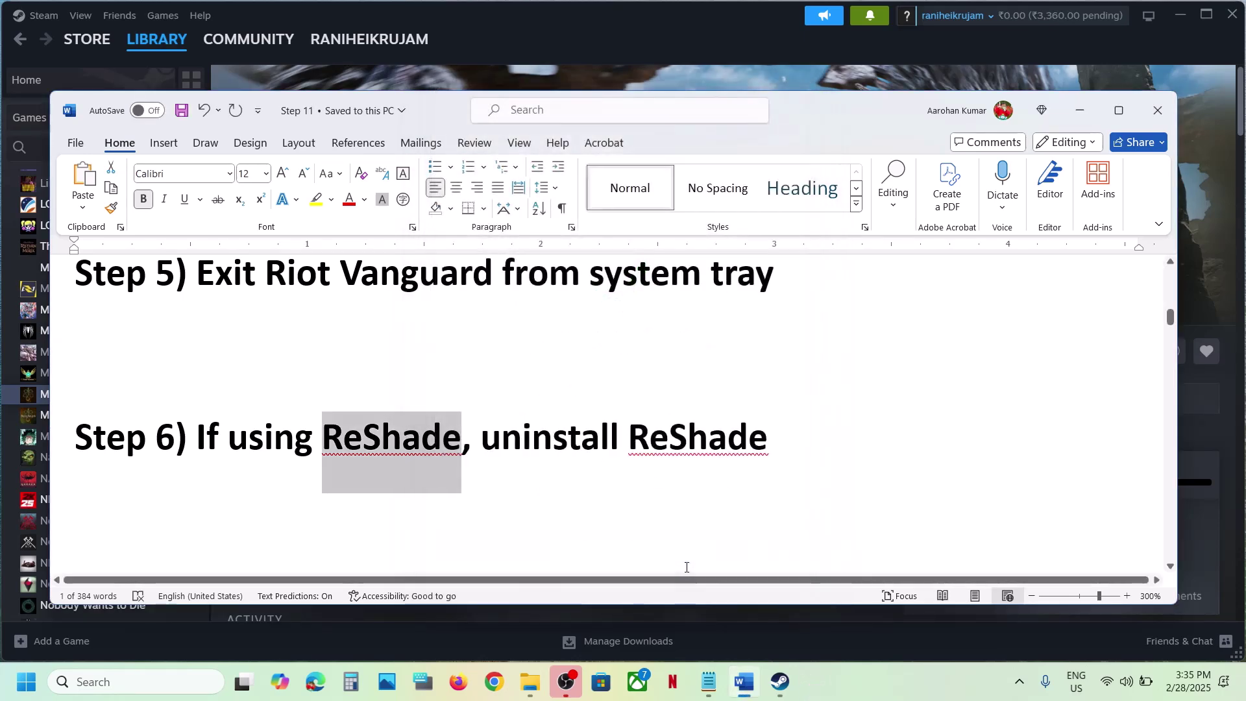
{"action": "right_click", "coordinate": [644, 464]}
{"action": "left_click", "coordinate": [474, 441]}
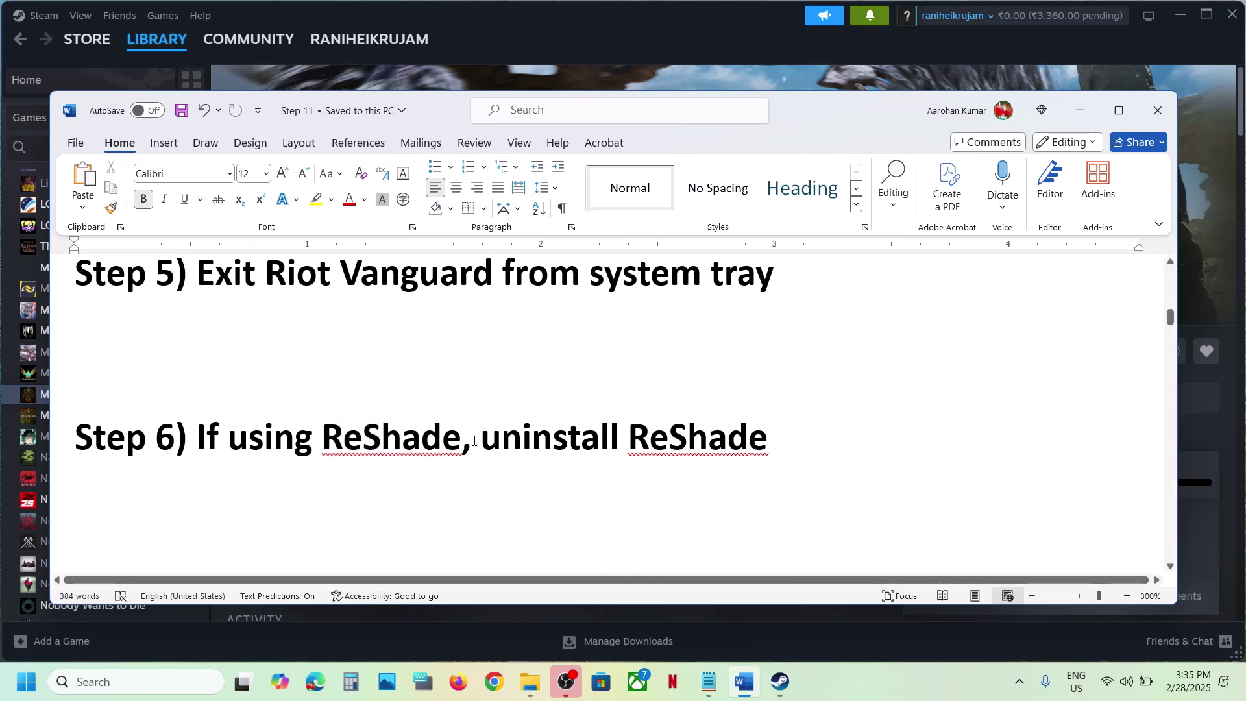
Go to Step 7 in the document and highlight the removal instruction, "Create backup first" and the file names CrashReport.exe & CrashReportDll.dll.
{"action": "scroll", "coordinate": [474, 440], "scroll_direction": "down", "scroll_amount": 3}
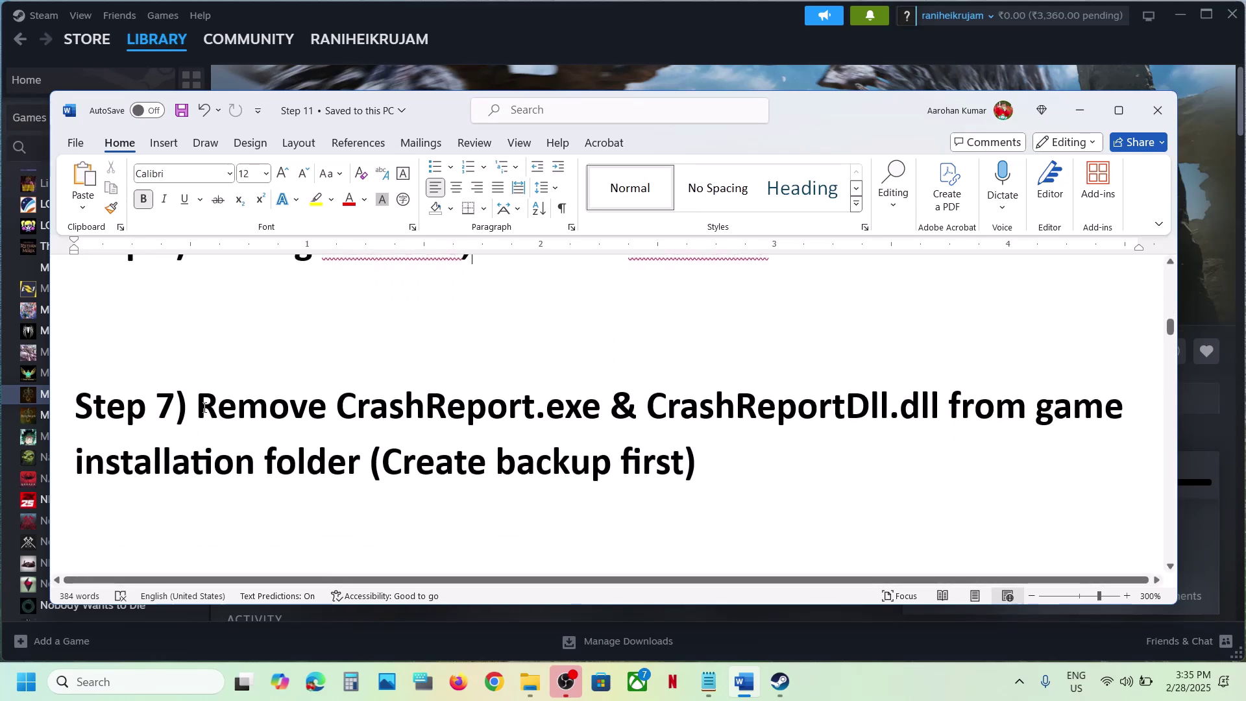
{"action": "left_click_drag", "start_coordinate": [198, 404], "coordinate": [336, 462]}
{"action": "left_click", "coordinate": [334, 462]}
{"action": "left_click_drag", "start_coordinate": [397, 454], "coordinate": [682, 462]}
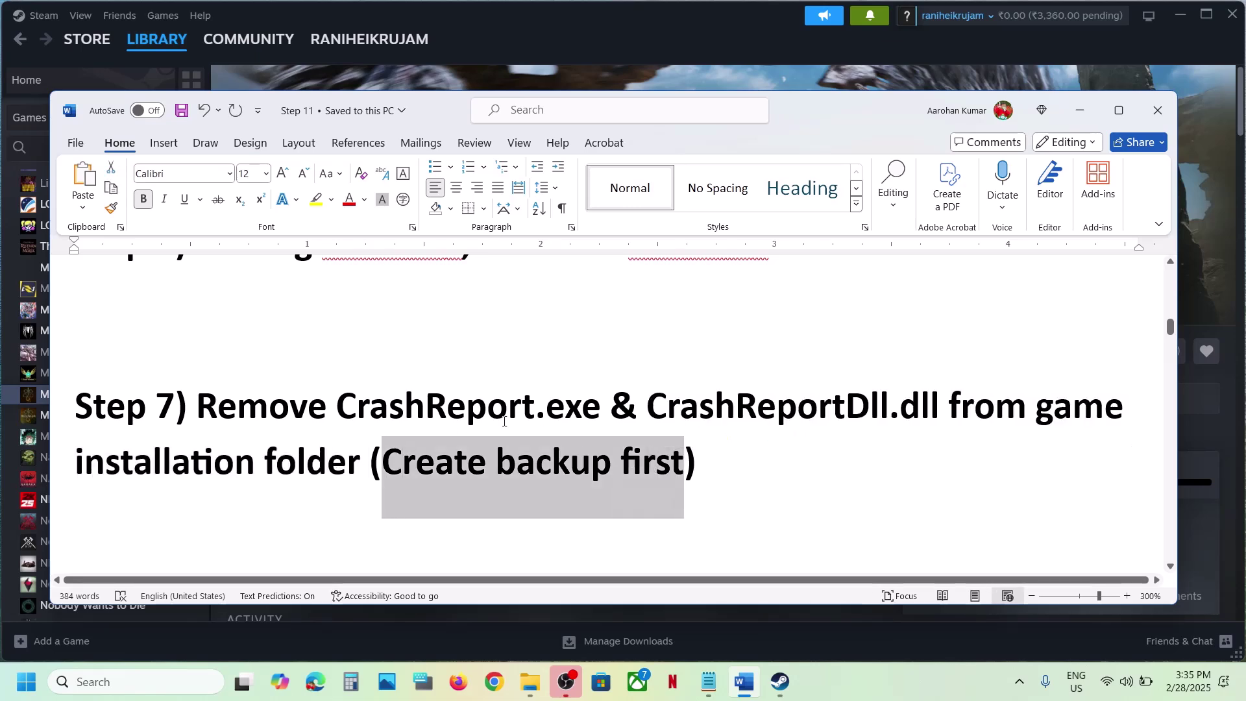
{"action": "left_click_drag", "start_coordinate": [337, 405], "coordinate": [946, 409]}
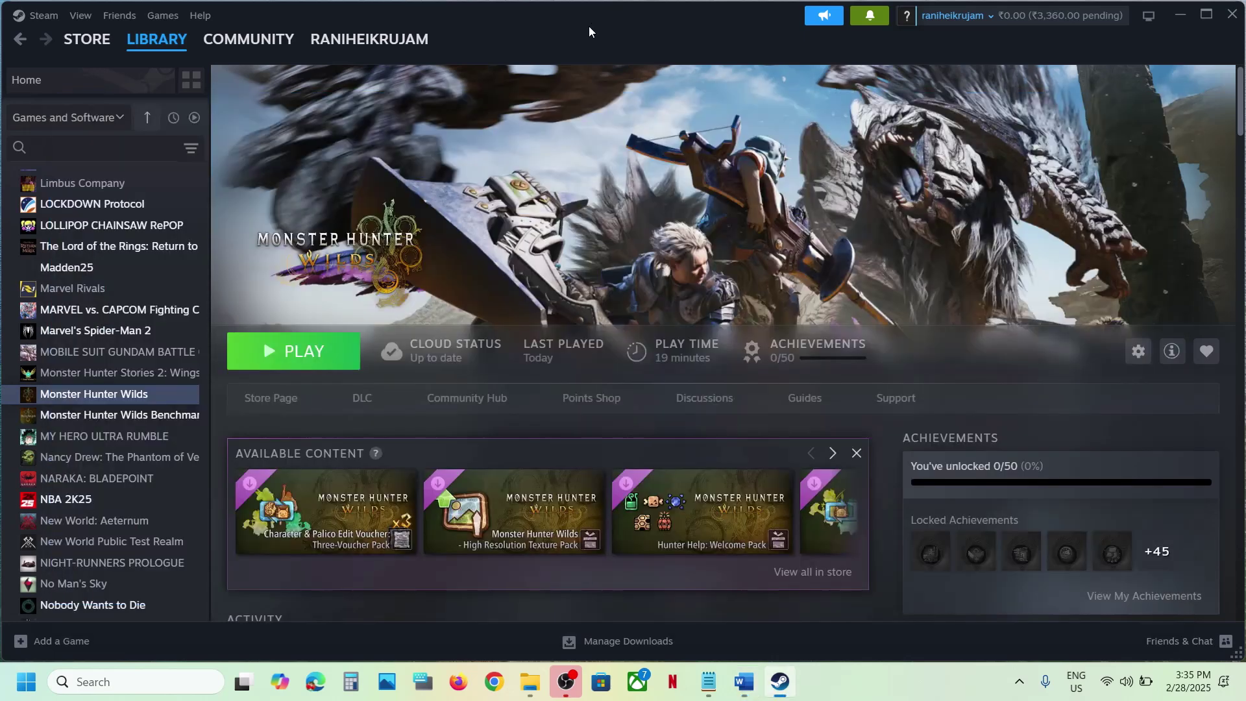
Switch to Steam and browse the local files of Monster Hunter Wilds to open its installation folder.
{"action": "left_click", "coordinate": [590, 33]}
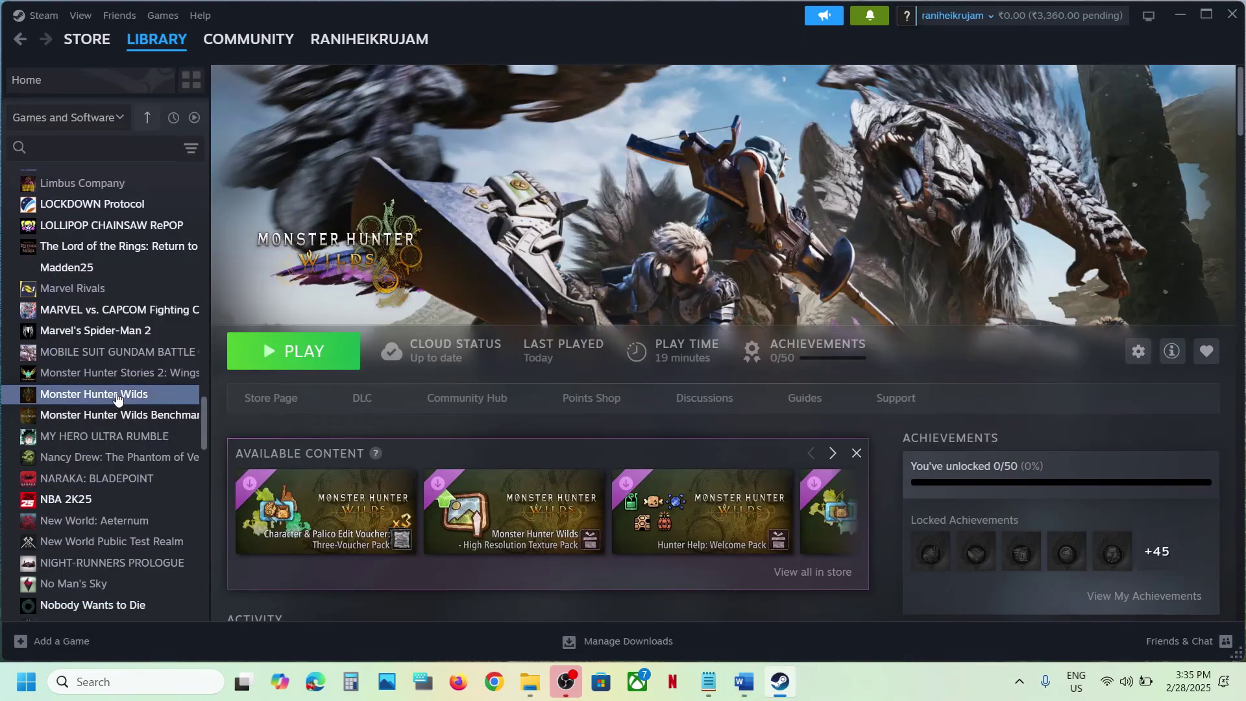
{"action": "right_click", "coordinate": [117, 397]}
{"action": "mouse_move", "coordinate": [161, 491]}
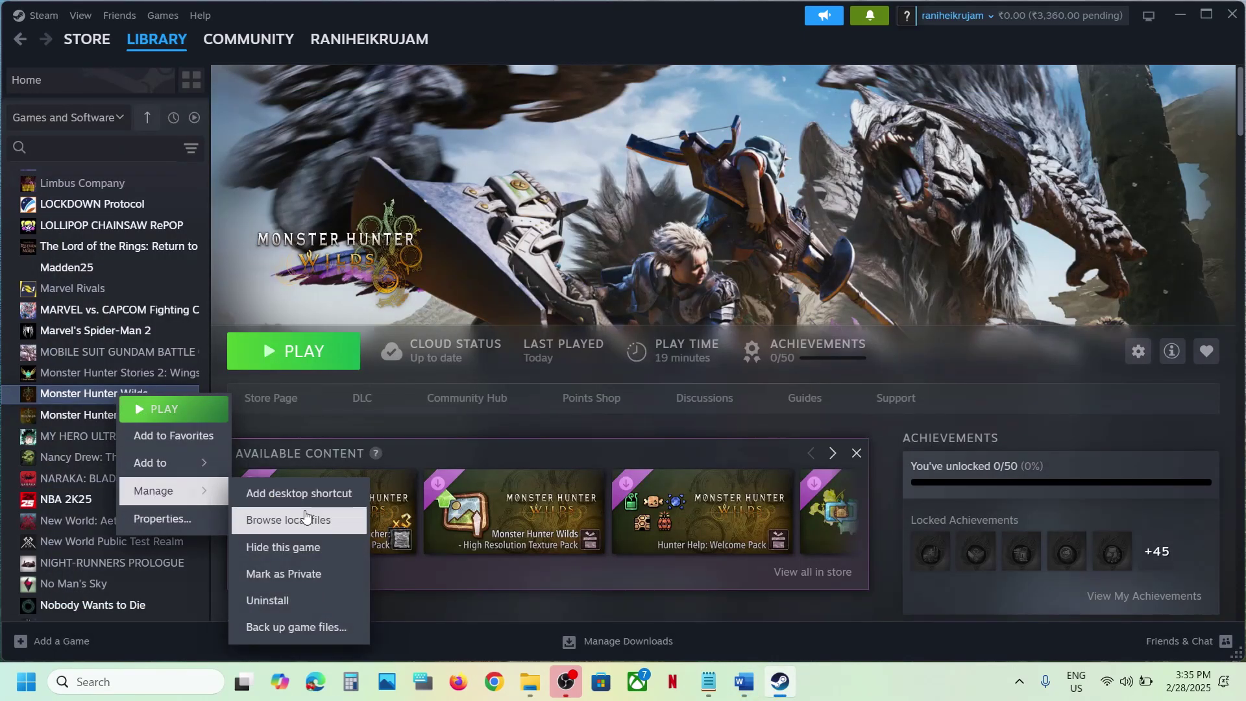
{"action": "left_click", "coordinate": [306, 516]}
{"action": "scroll", "coordinate": [373, 353], "scroll_direction": "up", "scroll_amount": 3}
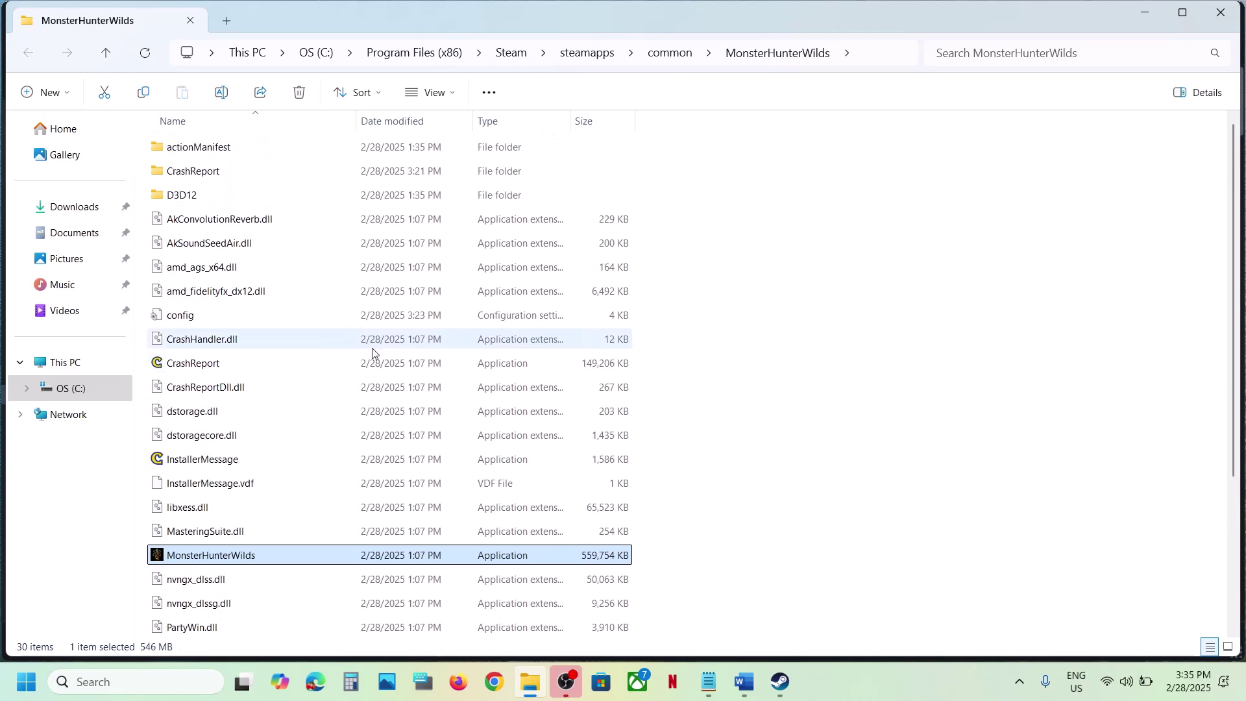
Locate CrashReport and CrashReportDll.dll in the game folder, checking the names against Step 7 in the Word document.
{"action": "left_click", "coordinate": [203, 373]}
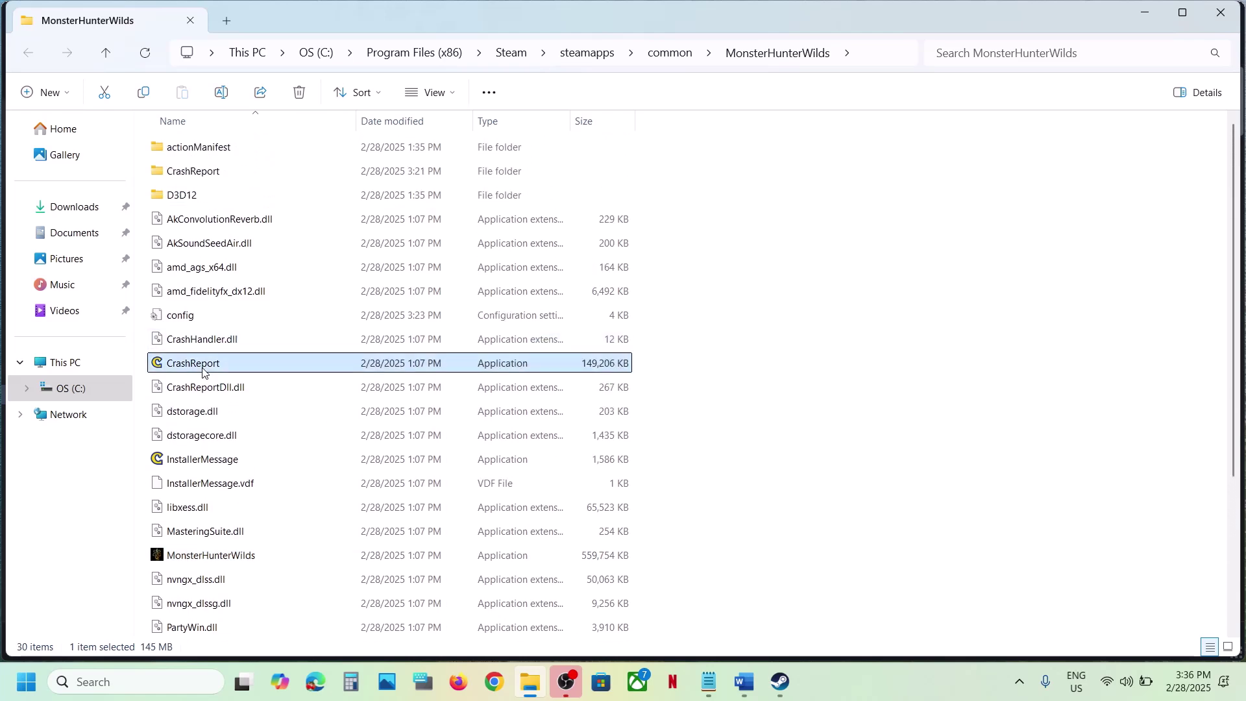
{"action": "left_click", "coordinate": [744, 682]}
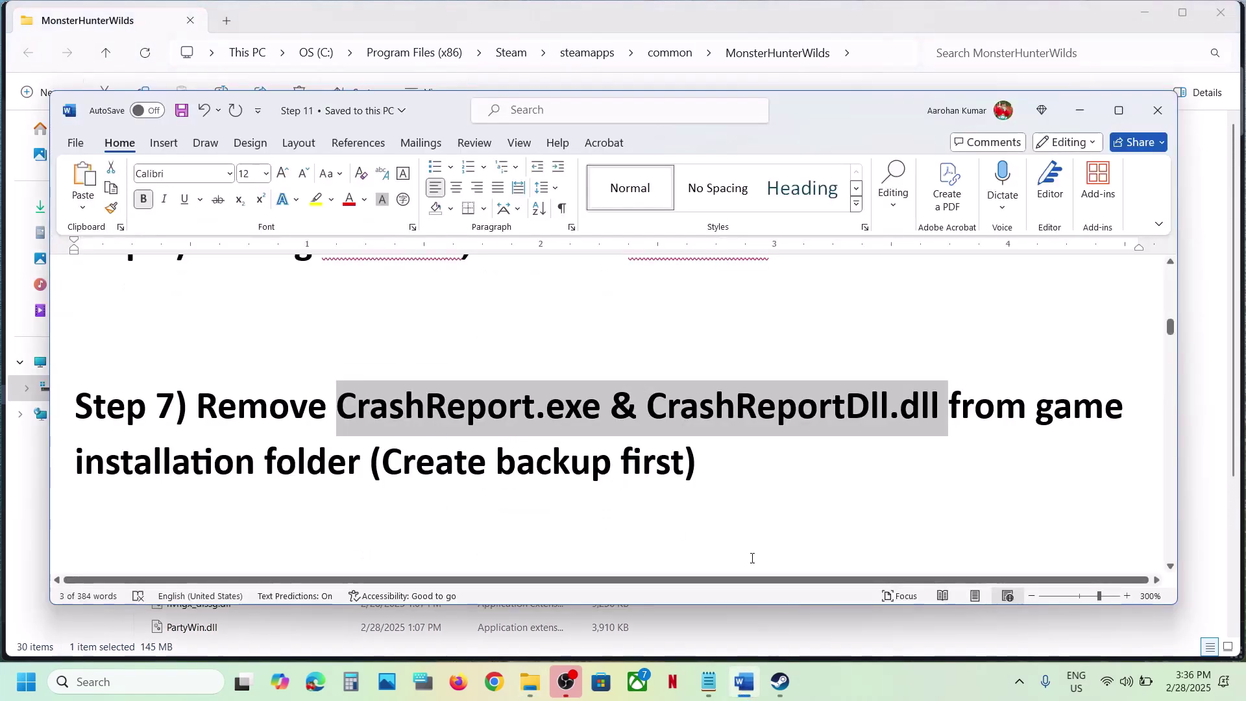
{"action": "left_click", "coordinate": [1090, 123]}
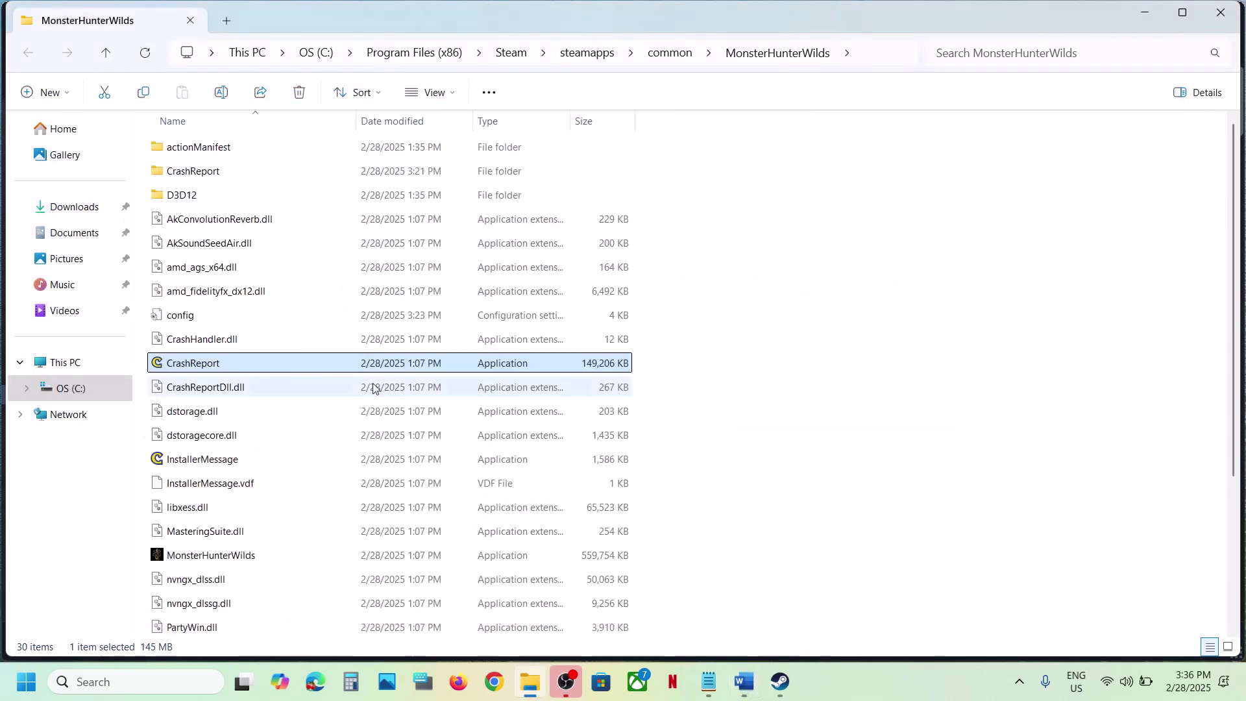
{"action": "left_click", "coordinate": [215, 387]}
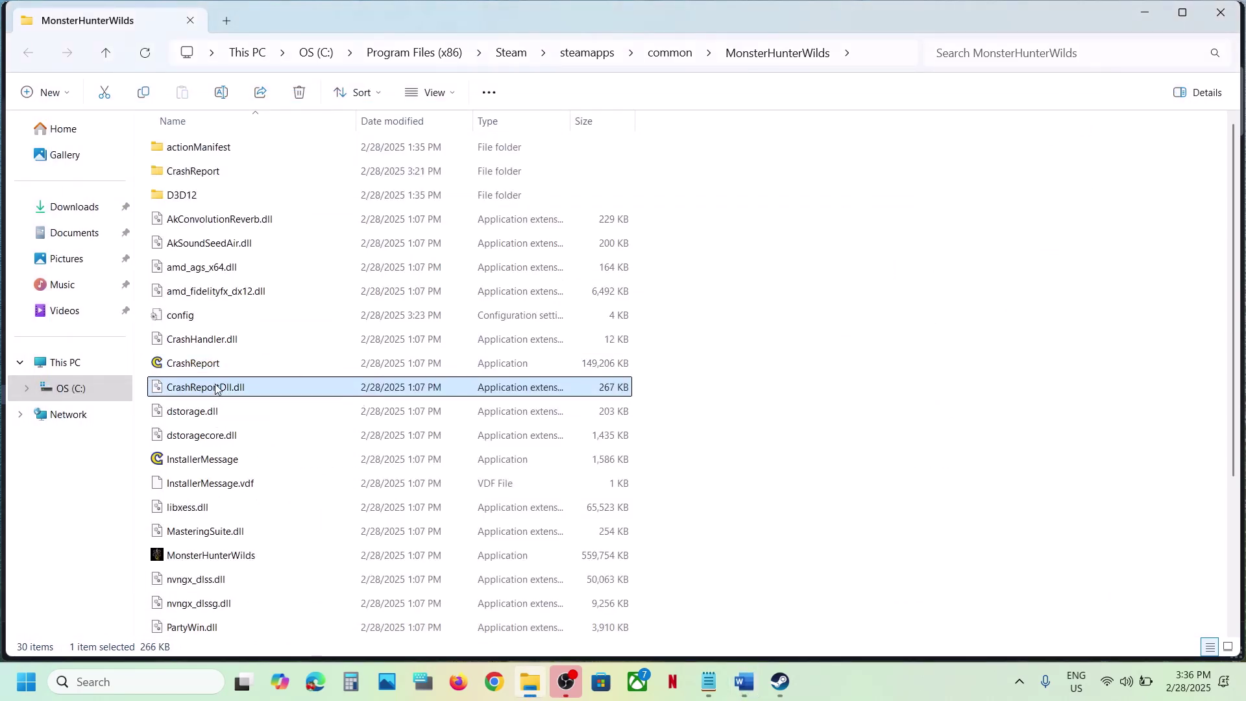
Back up CrashReport and CrashReportDll.dll by copying both files from the game folder to the desktop, and check the copies there.
{"action": "left_click", "coordinate": [198, 364]}
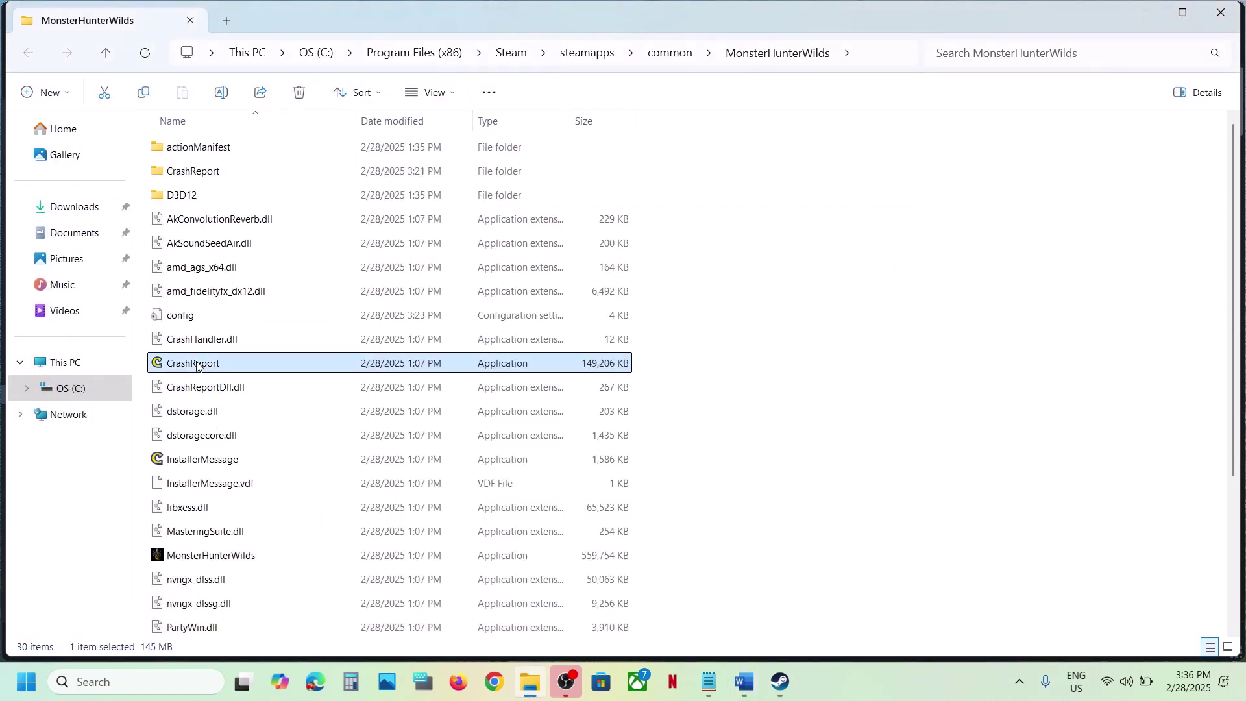
{"action": "left_click", "coordinate": [198, 392], "text": "ctrl"}
{"action": "right_click", "coordinate": [211, 393]}
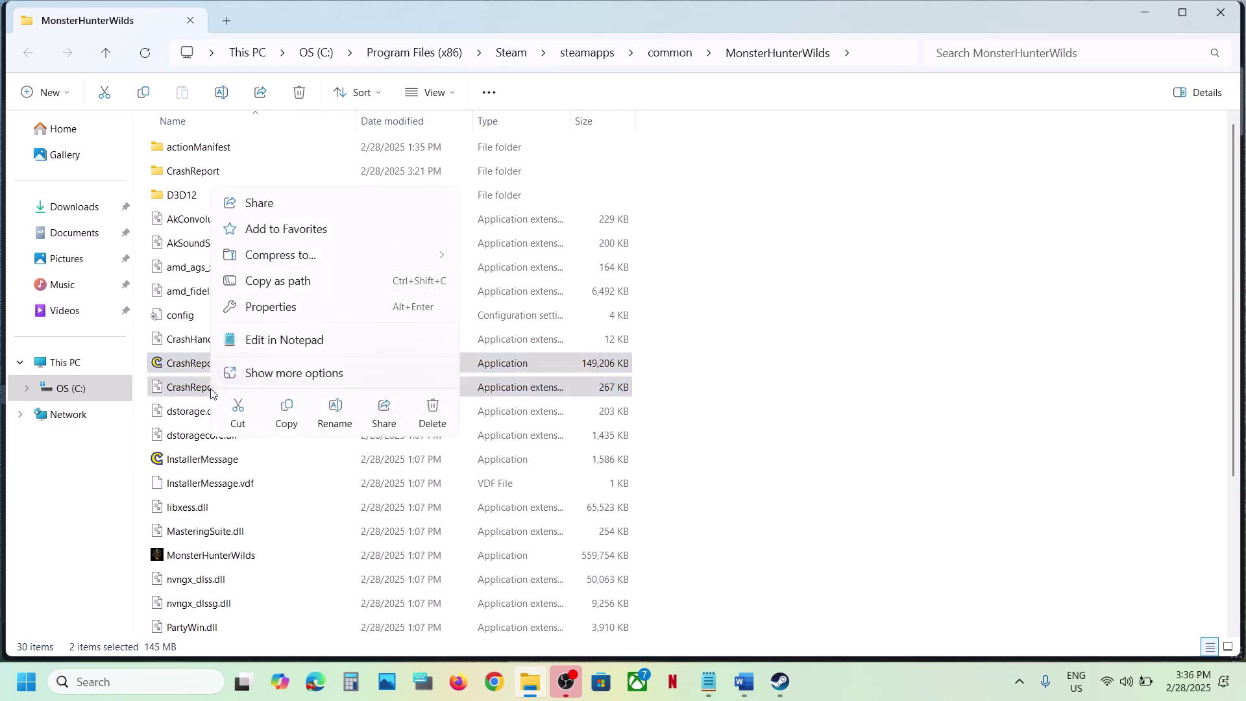
{"action": "left_click", "coordinate": [287, 414]}
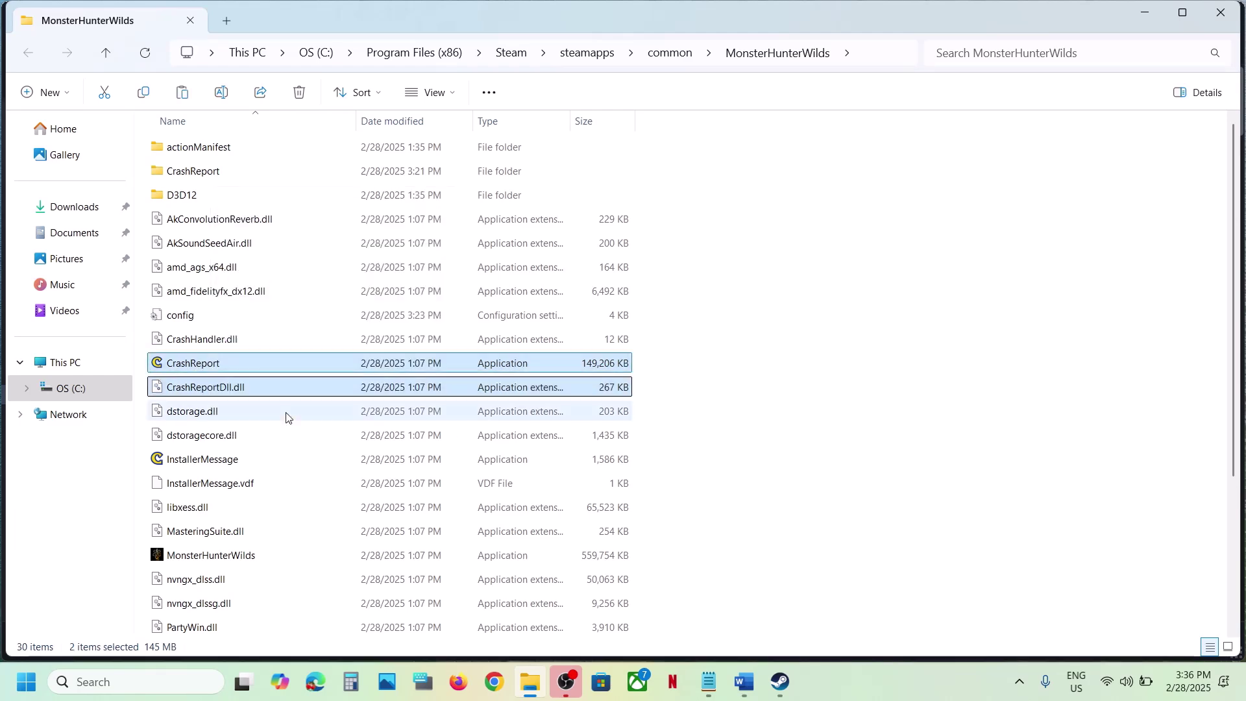
{"action": "key", "text": "super+d"}
{"action": "left_click", "coordinate": [321, 325]}
{"action": "key", "text": "ctrl+v"}
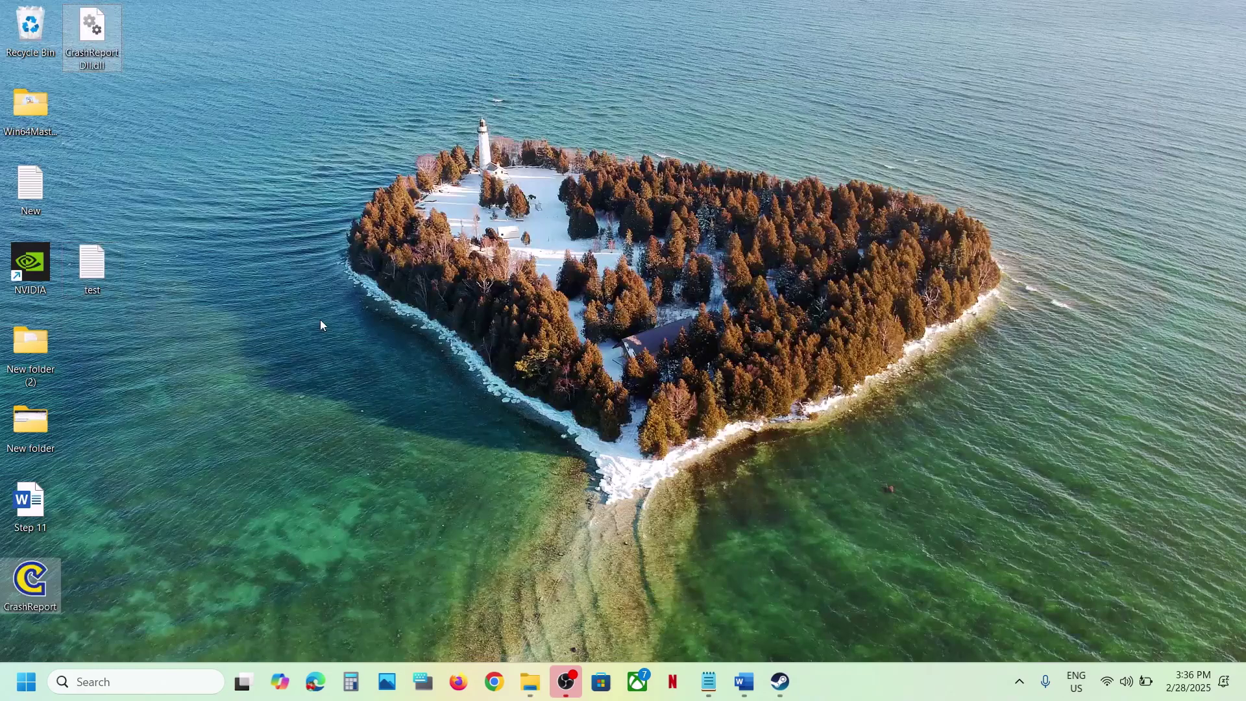
{"action": "left_click", "coordinate": [100, 54]}
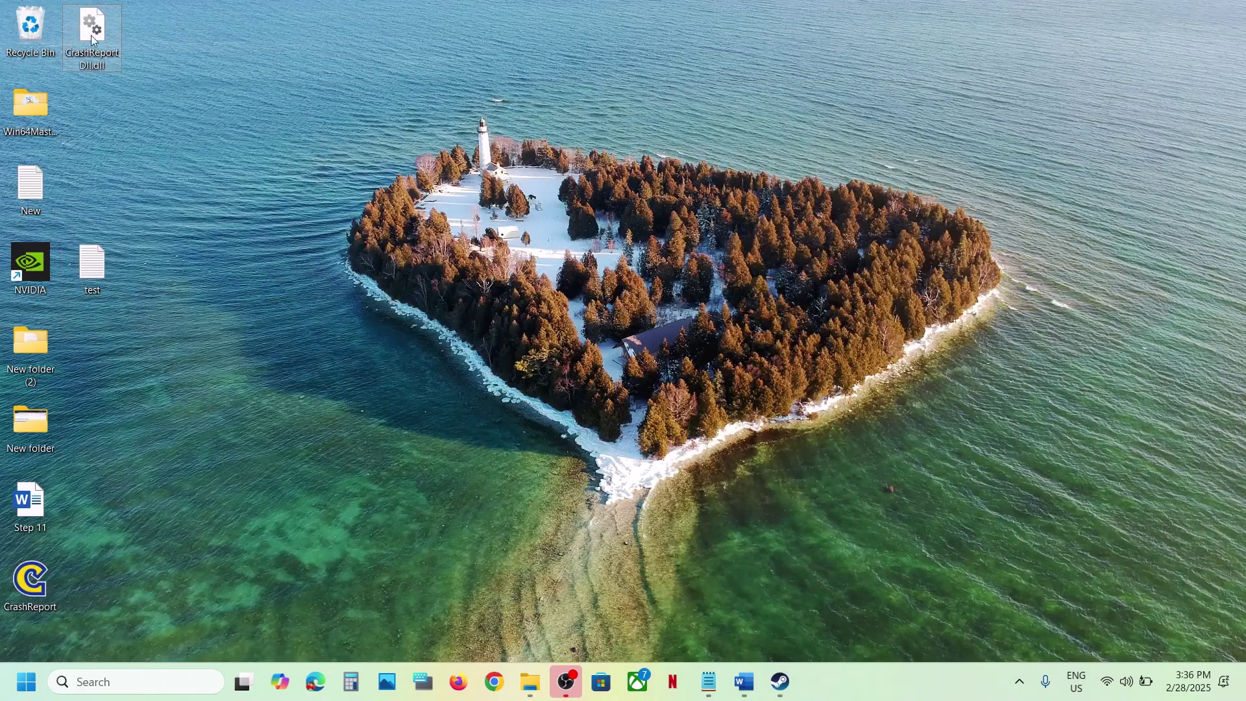
{"action": "left_click", "coordinate": [34, 598]}
{"action": "left_click", "coordinate": [54, 588]}
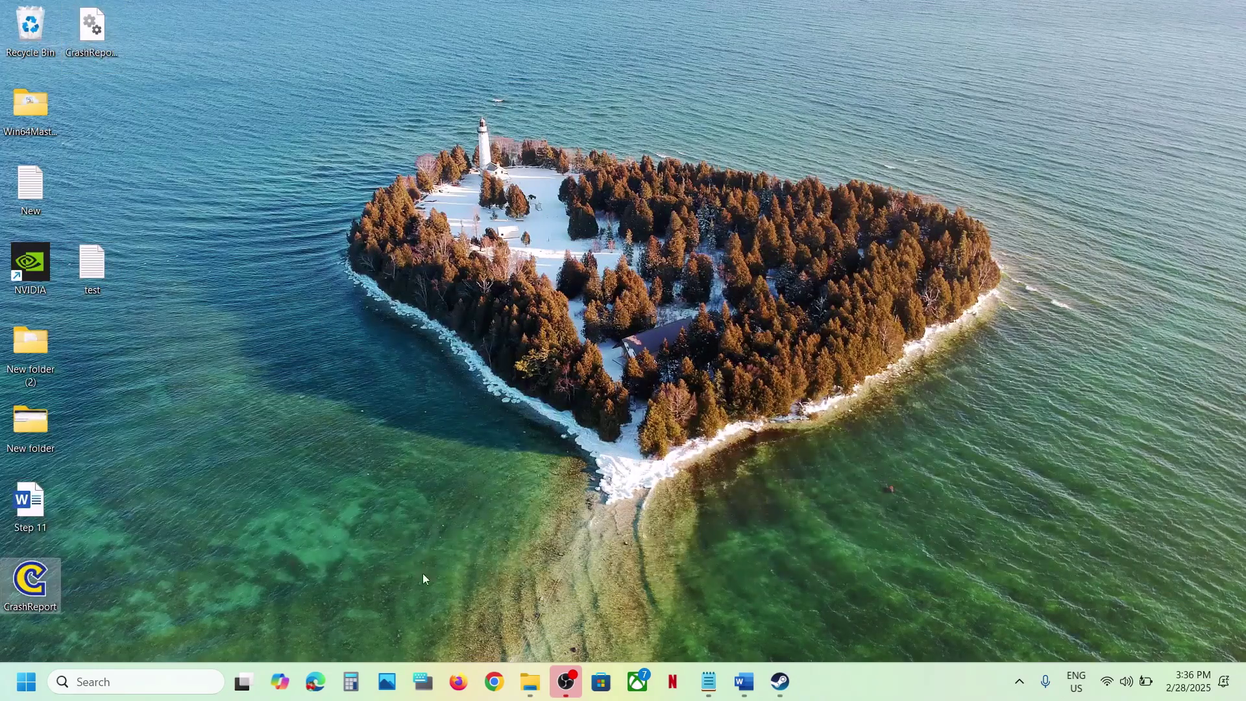
Return to the MonsterHunterWilds folder and delete the original CrashReport and CrashReportDll.dll files.
{"action": "left_click", "coordinate": [531, 688]}
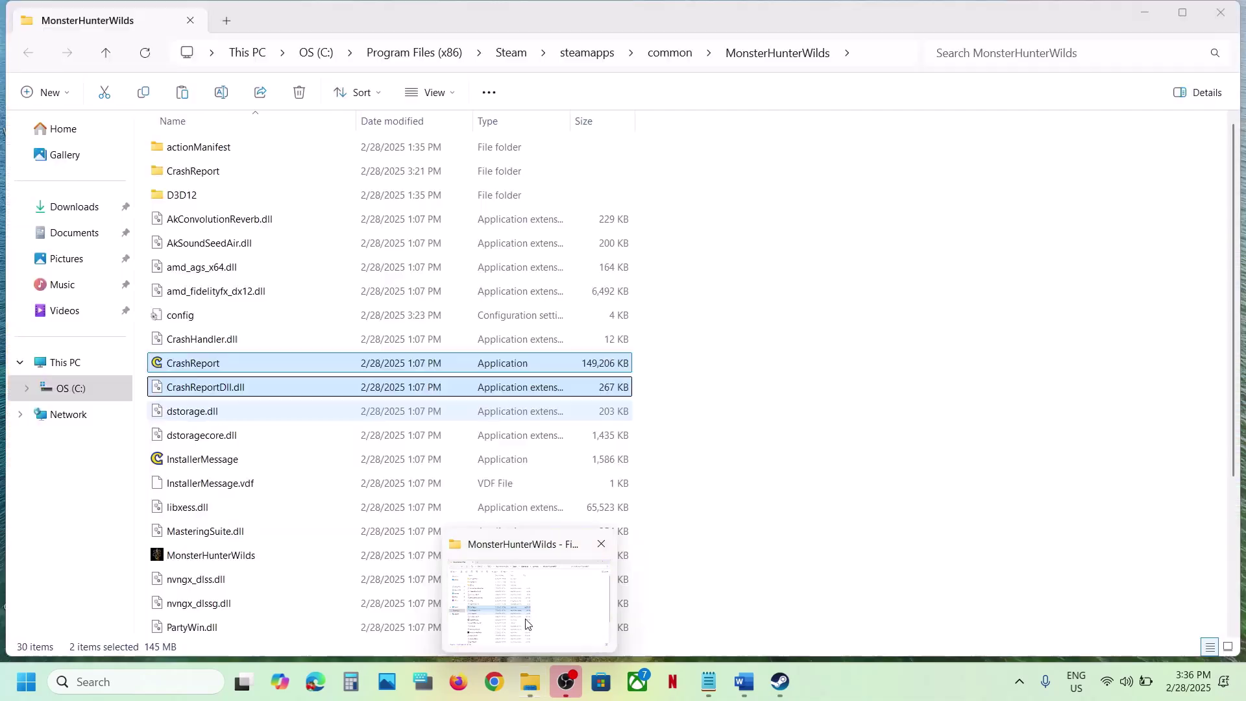
{"action": "right_click", "coordinate": [223, 368]}
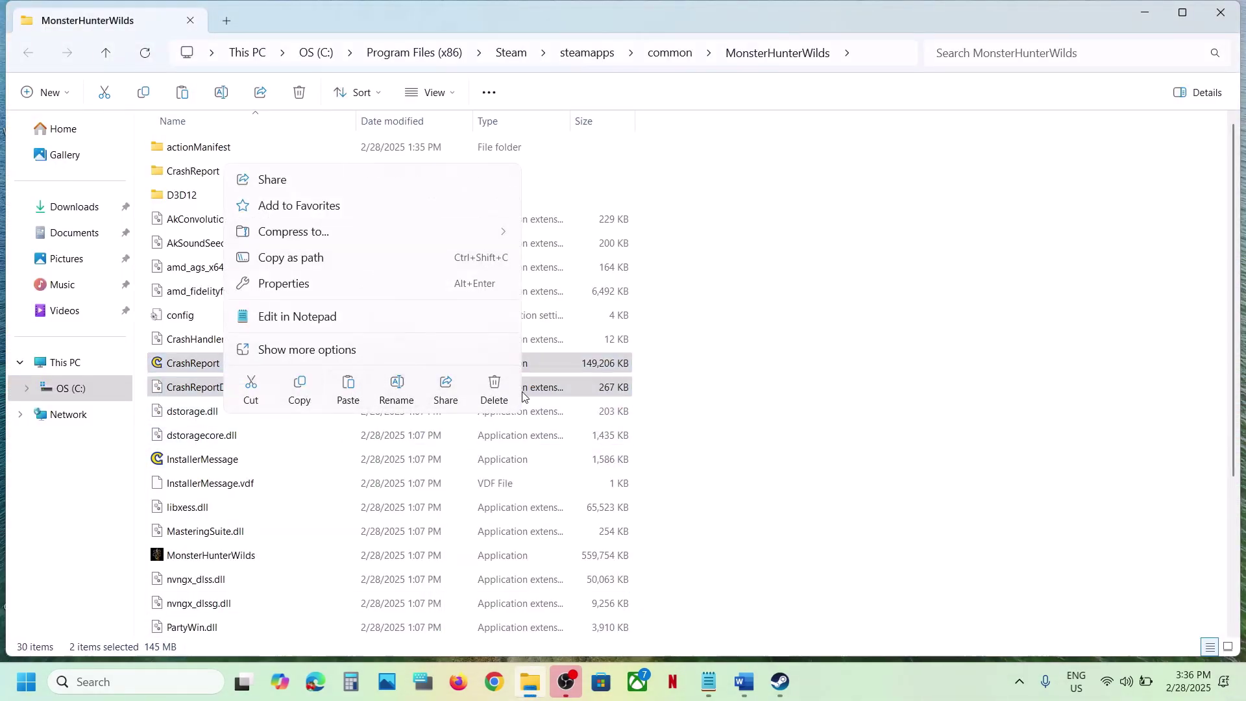
{"action": "left_click", "coordinate": [495, 393]}
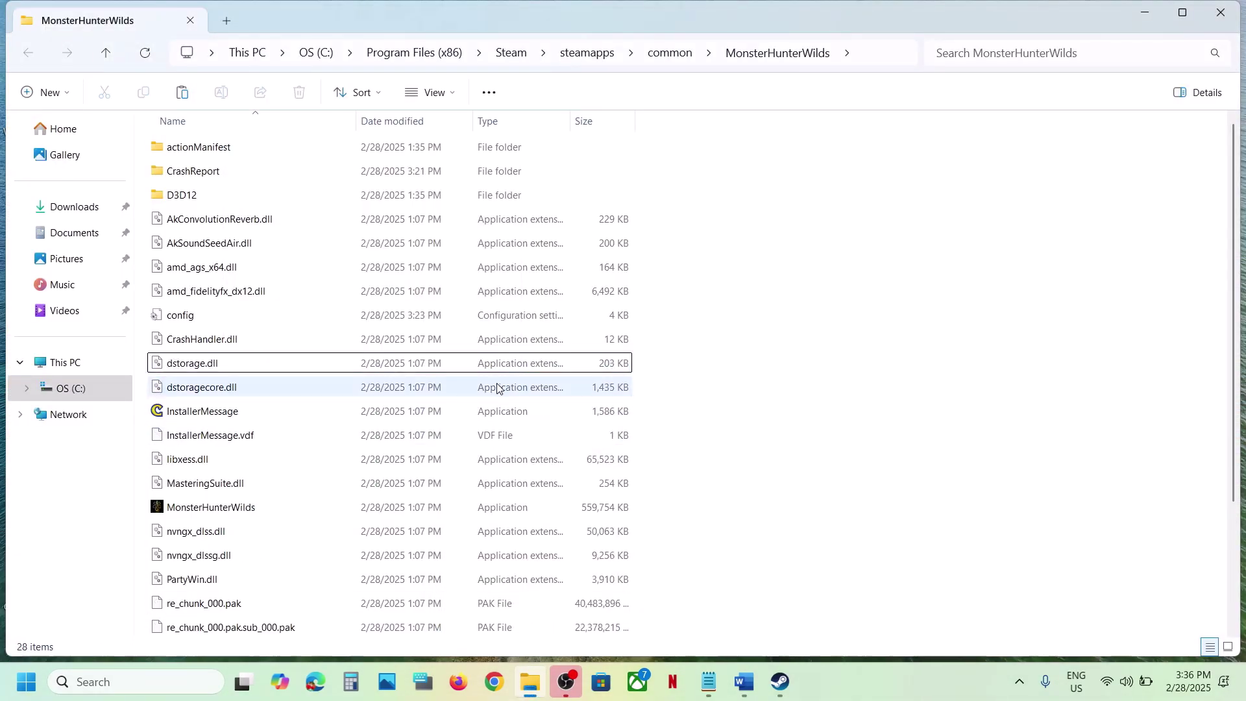
Launch Monster Hunter Wilds from Steam to test the fix, reposition its game window and stop the game.
{"action": "left_click", "coordinate": [789, 691]}
{"action": "left_click", "coordinate": [305, 361]}
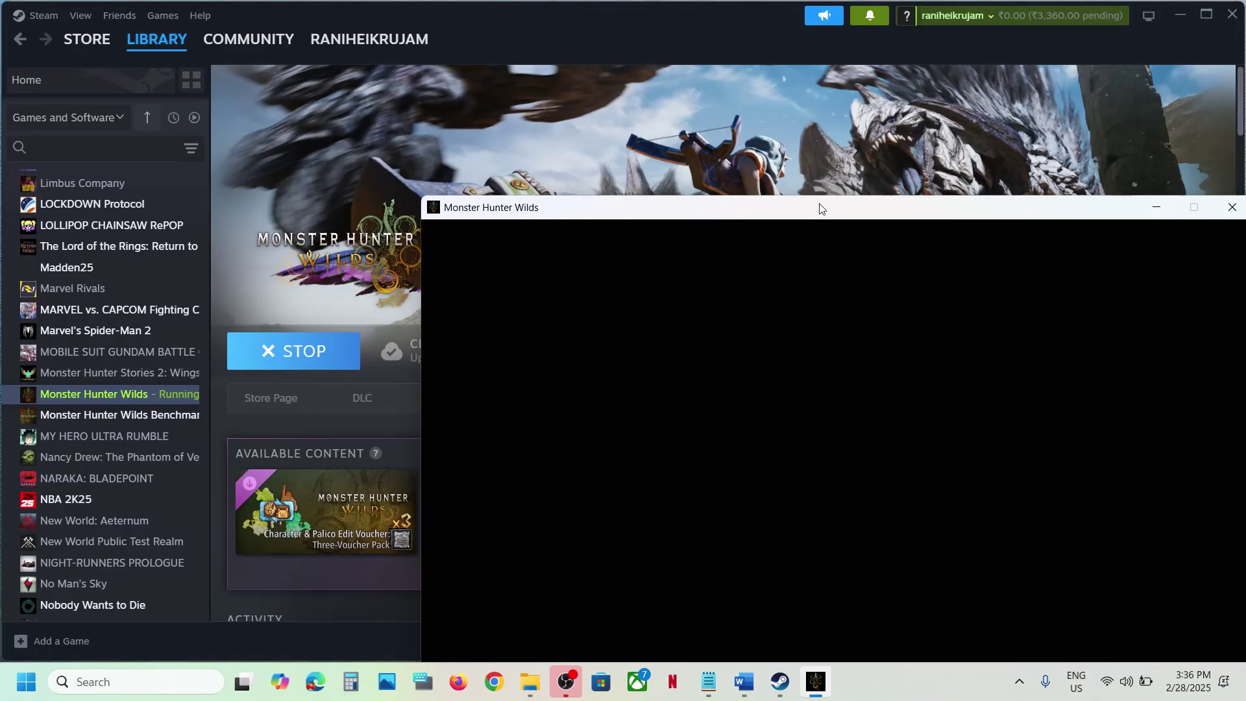
{"action": "left_click_drag", "start_coordinate": [822, 208], "coordinate": [548, 145]}
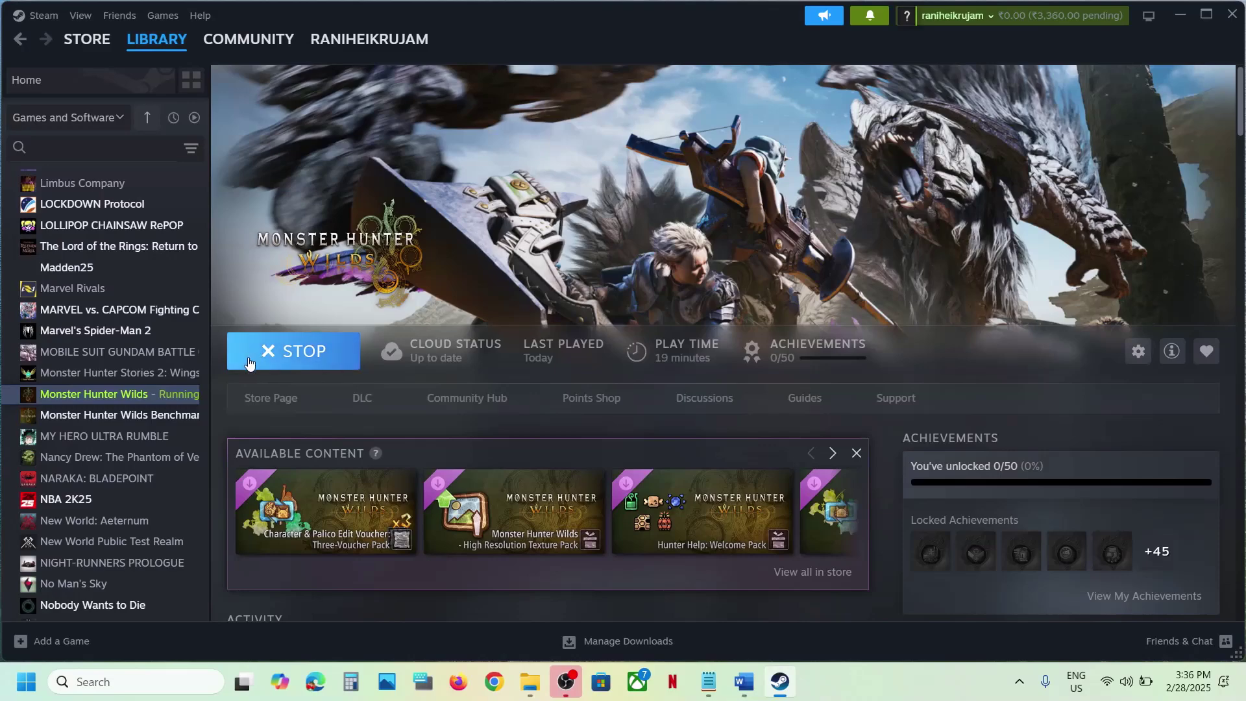
{"action": "left_click", "coordinate": [293, 351]}
{"action": "left_click", "coordinate": [609, 373]}
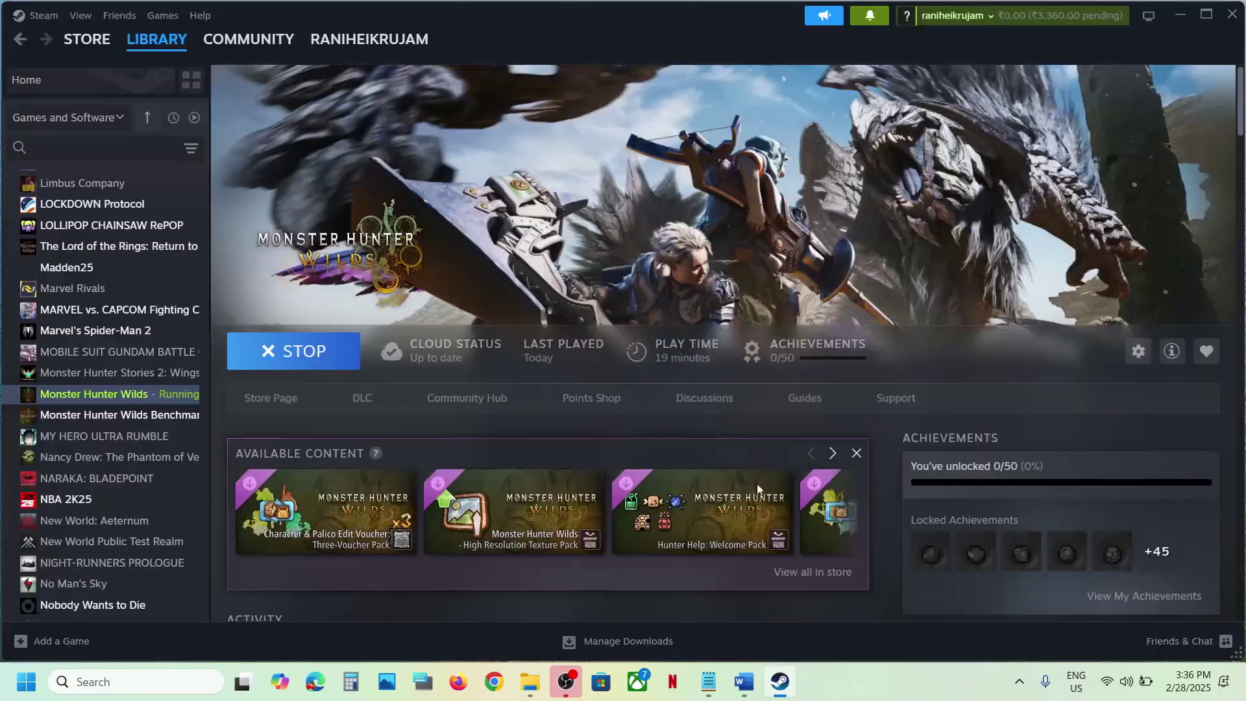
Highlight the Step 8 instruction about version.dll in the Word document, and return to Steam to show its Exit option.
{"action": "left_click", "coordinate": [744, 688]}
{"action": "scroll", "coordinate": [475, 468], "scroll_direction": "down", "scroll_amount": 4}
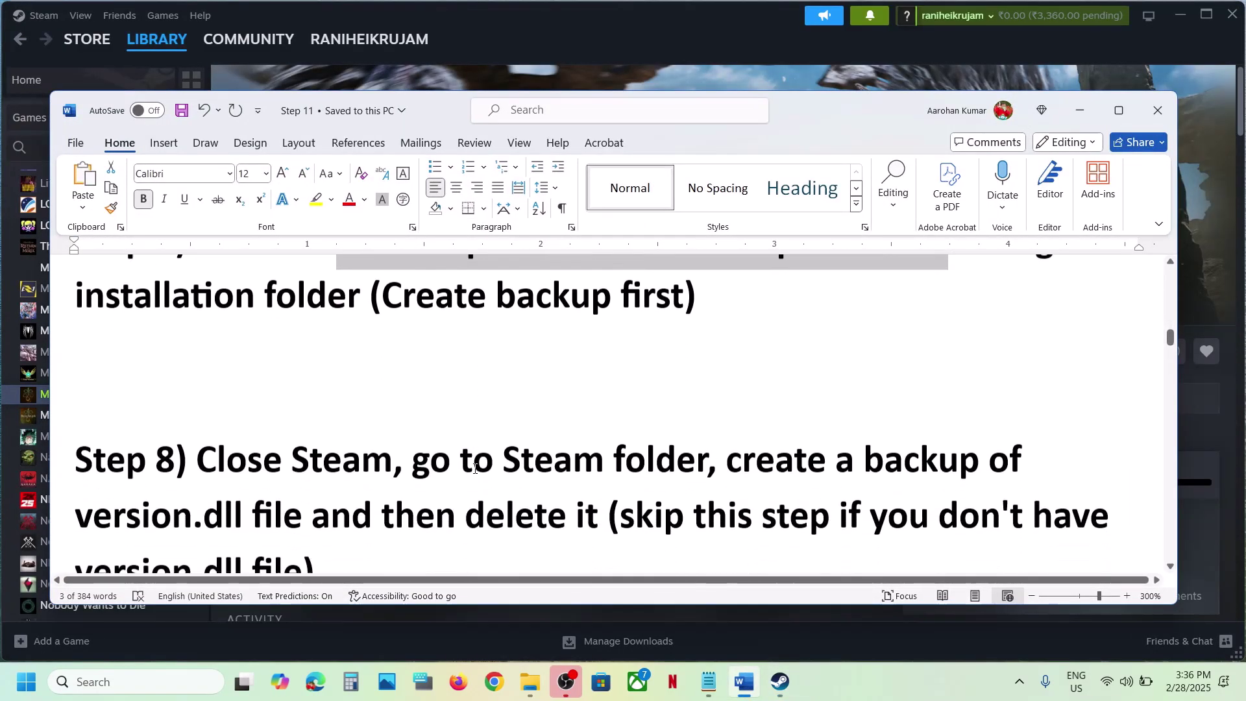
{"action": "left_click_drag", "start_coordinate": [198, 383], "coordinate": [559, 438]}
{"action": "left_click", "coordinate": [675, 49]}
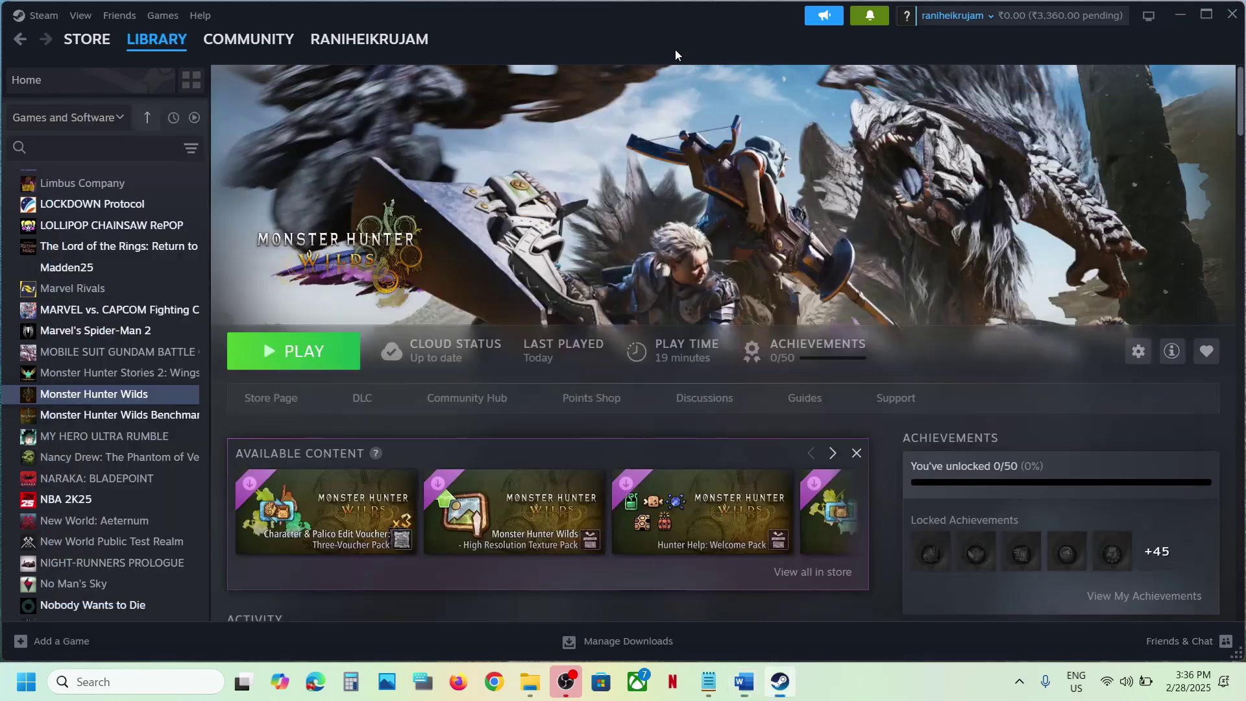
{"action": "left_click", "coordinate": [43, 15]}
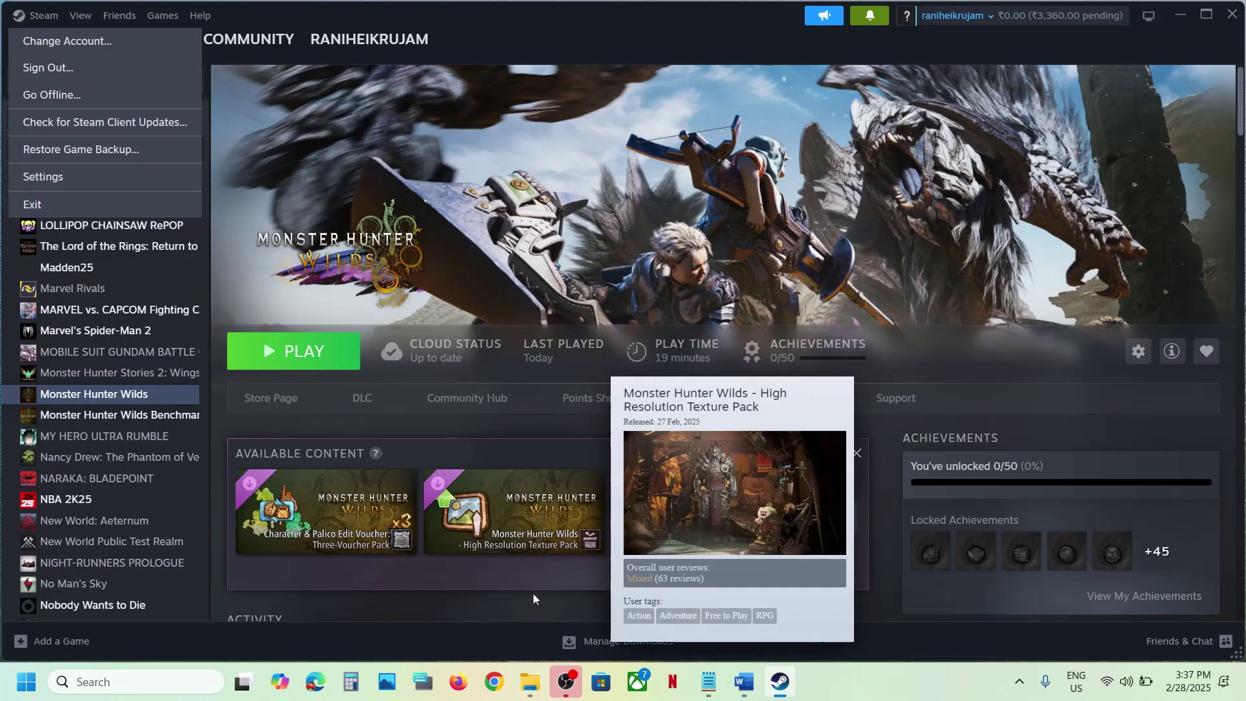
Switch to File Explorer and open the Steam folder under Program Files (x86) on the OS (C:) drive.
{"action": "mouse_move", "coordinate": [526, 693]}
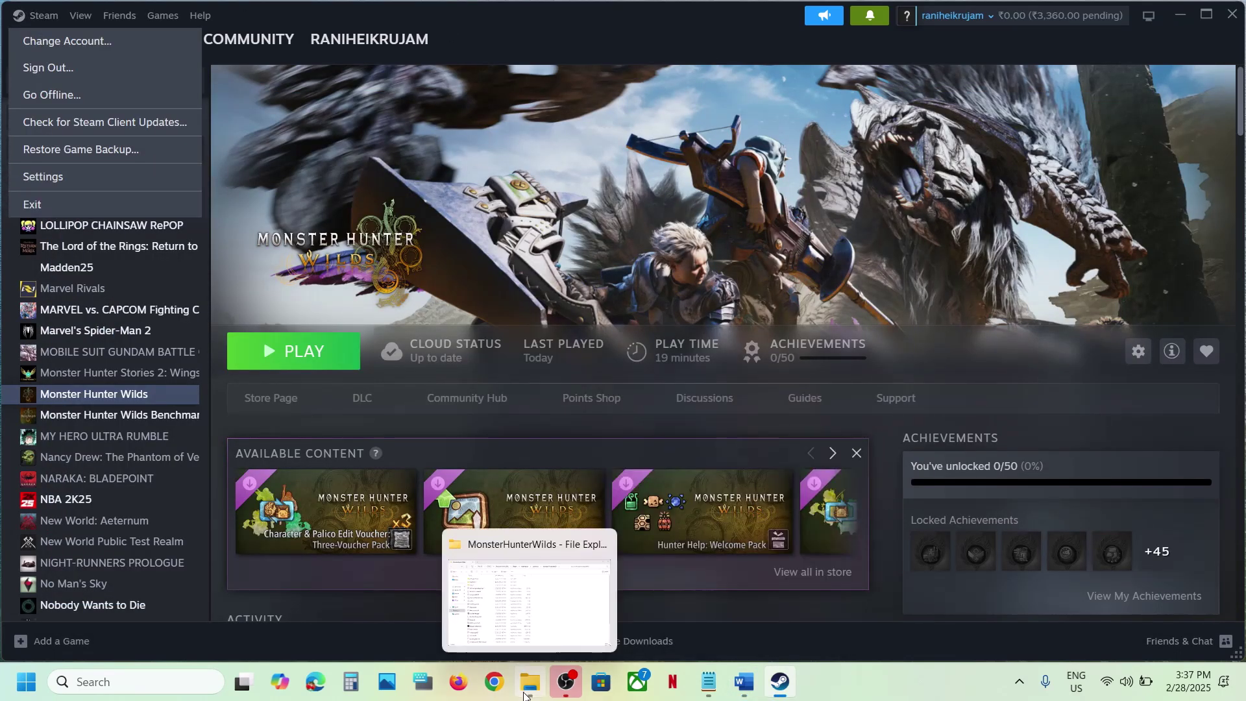
{"action": "left_click", "coordinate": [528, 620]}
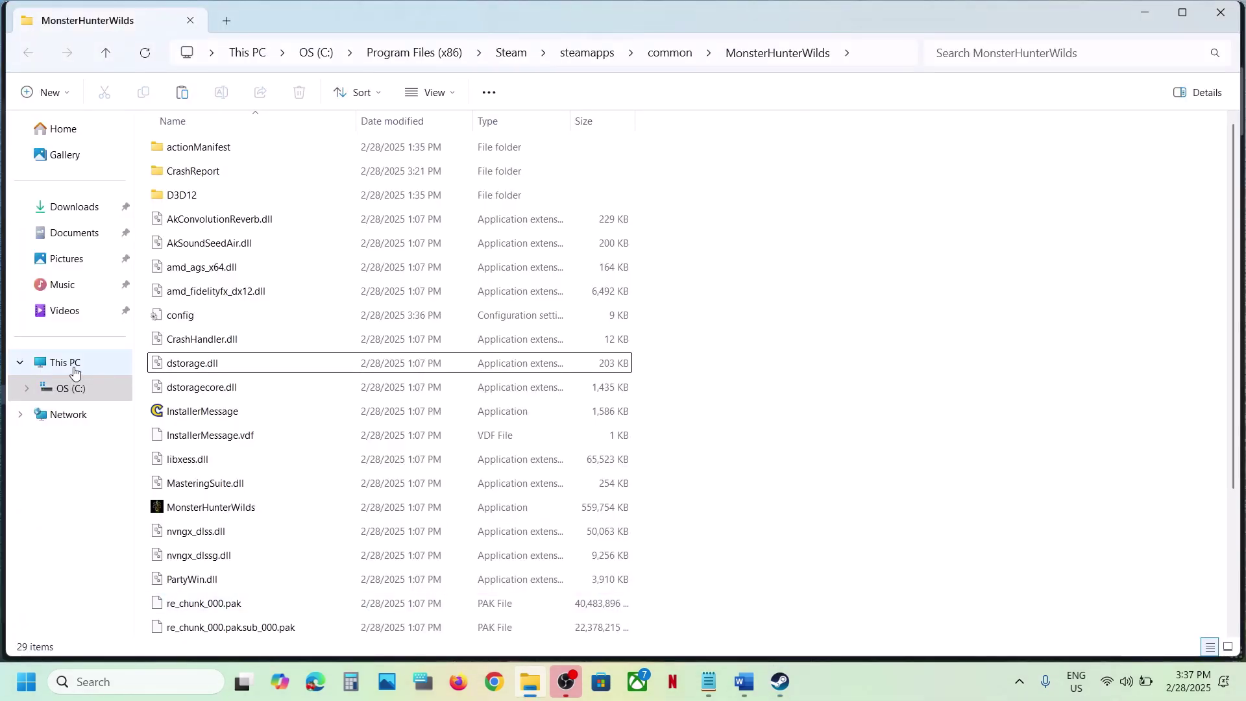
{"action": "left_click", "coordinate": [75, 371]}
{"action": "double_click", "coordinate": [224, 170]}
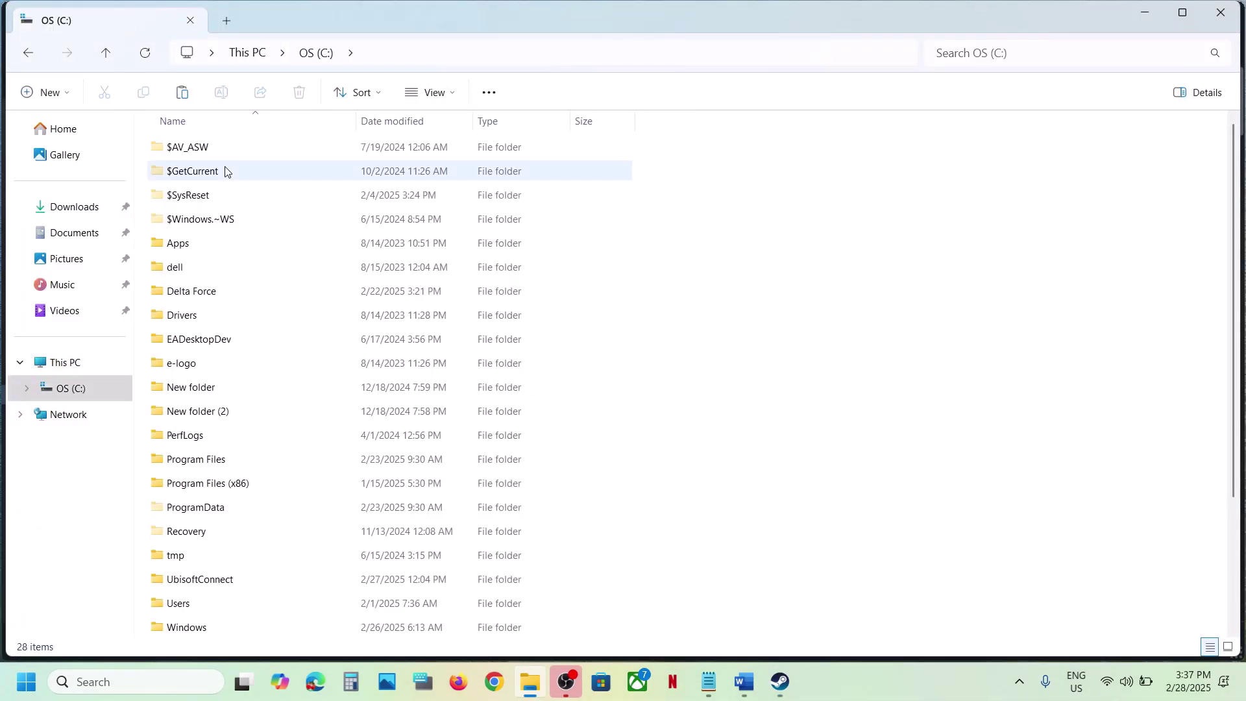
{"action": "scroll", "coordinate": [292, 344], "scroll_direction": "down", "scroll_amount": 3}
{"action": "left_click", "coordinate": [226, 318]}
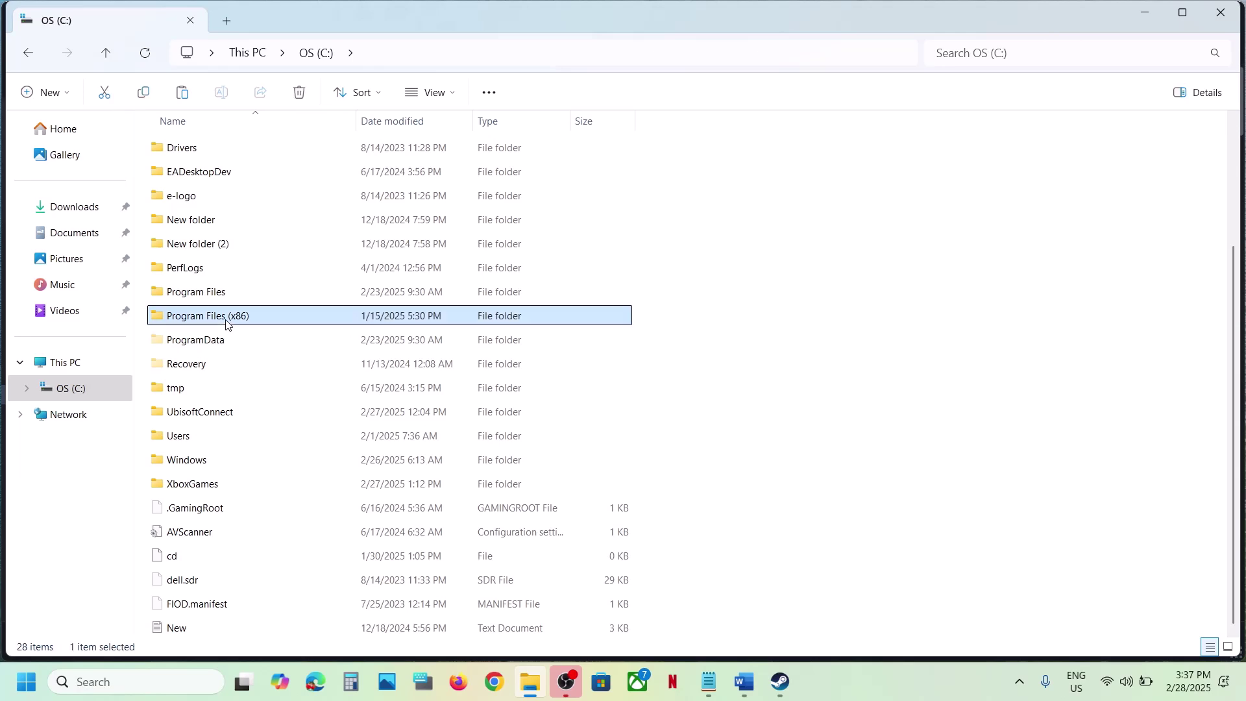
{"action": "double_click", "coordinate": [226, 322]}
{"action": "scroll", "coordinate": [226, 323], "scroll_direction": "down", "scroll_amount": 4}
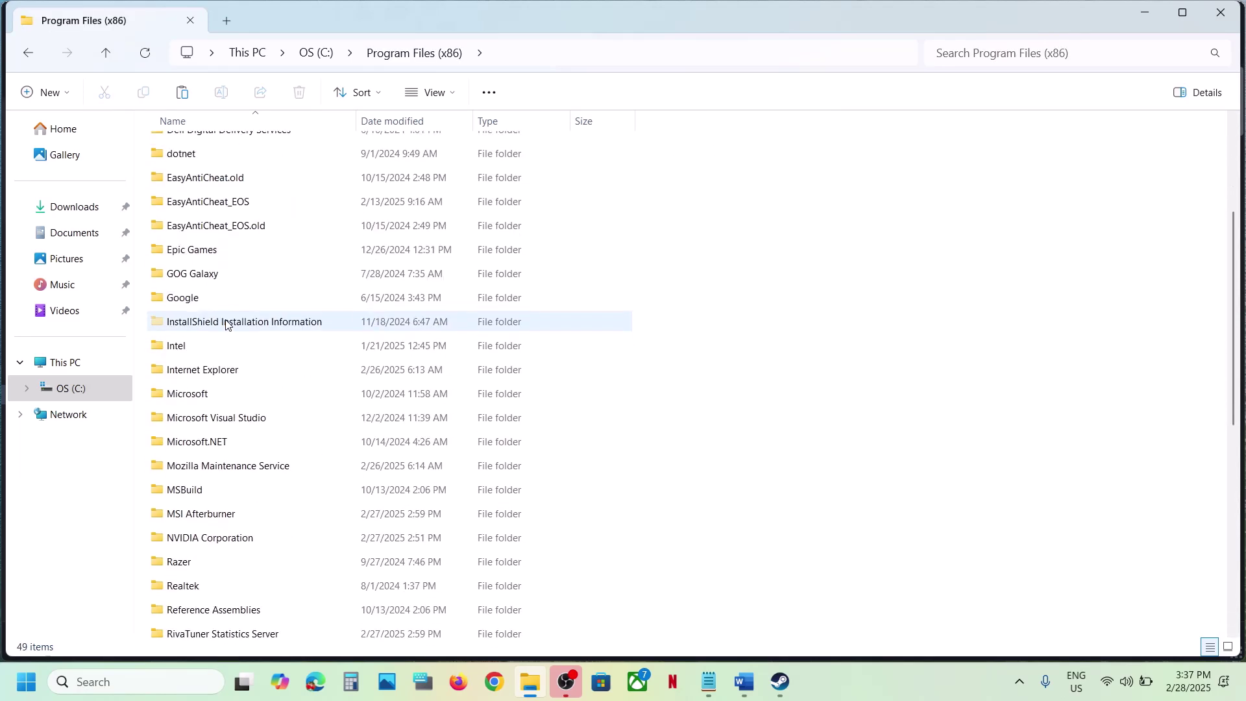
{"action": "scroll", "coordinate": [225, 323], "scroll_direction": "down", "scroll_amount": 5}
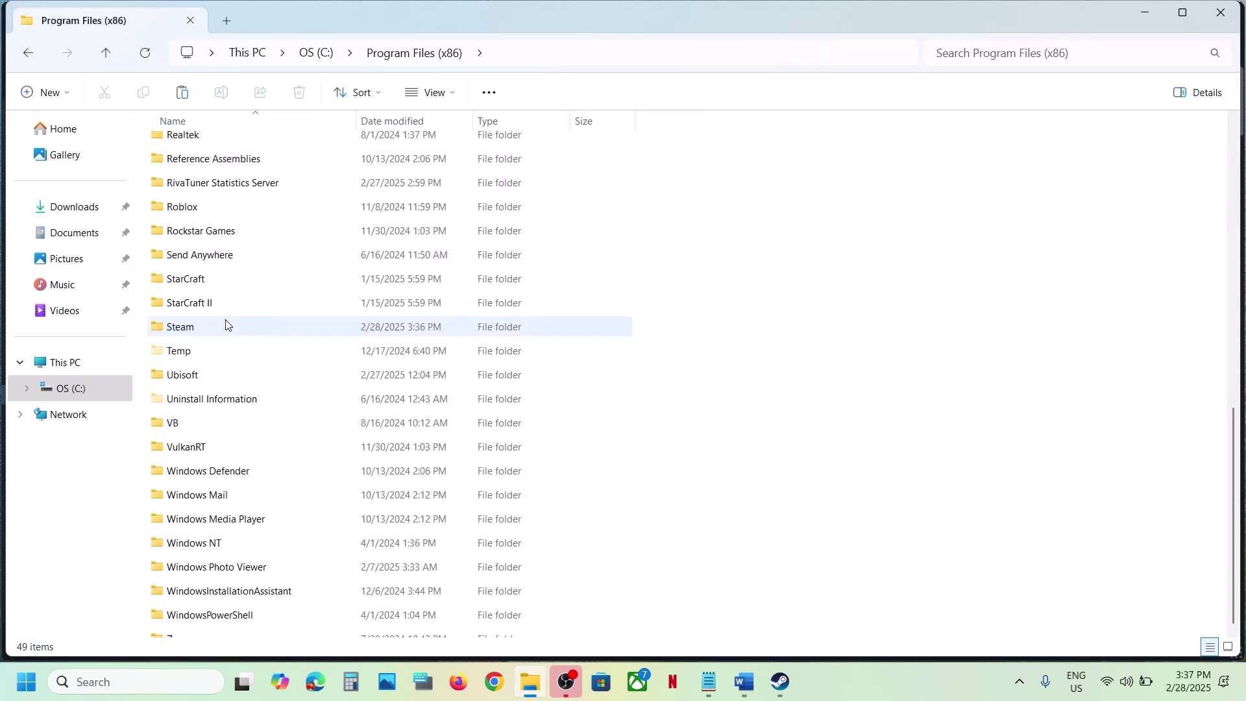
{"action": "double_click", "coordinate": [188, 325]}
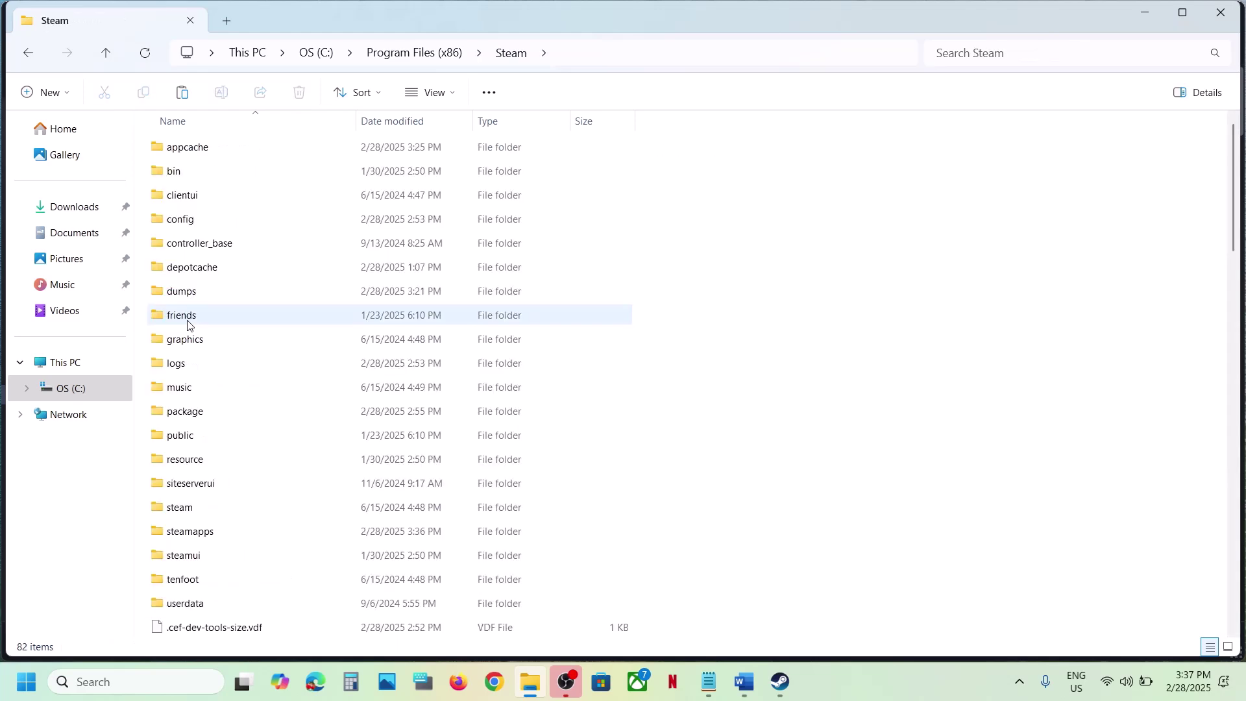
Back up version.dll from the Steam folder by copying it to the desktop.
{"action": "left_click", "coordinate": [221, 484]}
{"action": "scroll", "coordinate": [221, 483], "scroll_direction": "down", "scroll_amount": 15}
{"action": "left_click", "coordinate": [219, 483]}
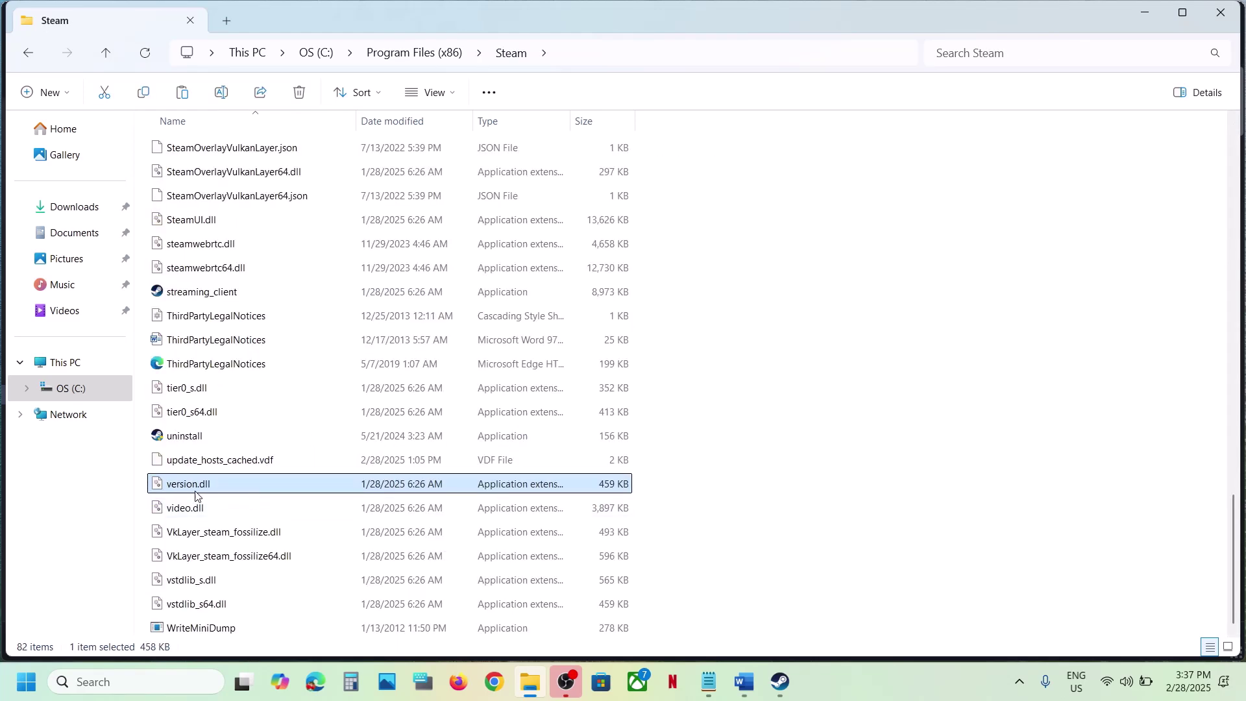
{"action": "left_click", "coordinate": [197, 488]}
{"action": "key", "text": "Escape"}
{"action": "mouse_move", "coordinate": [210, 490]}
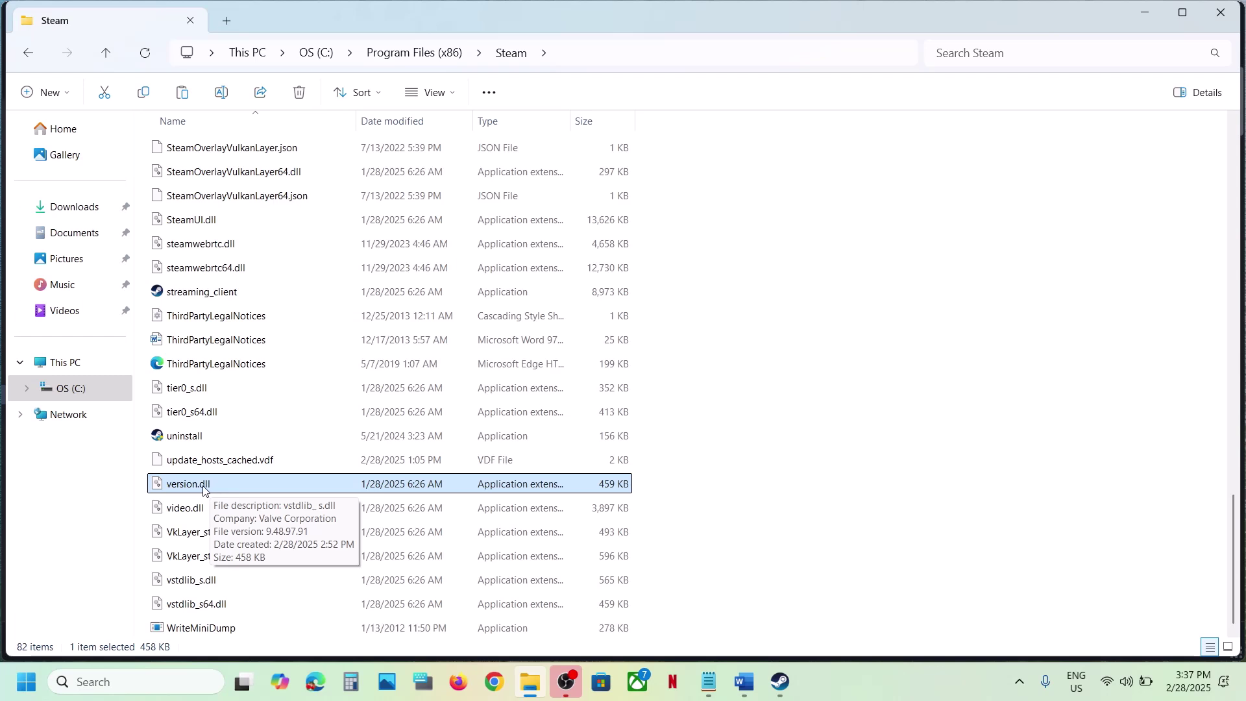
{"action": "right_click", "coordinate": [203, 490]}
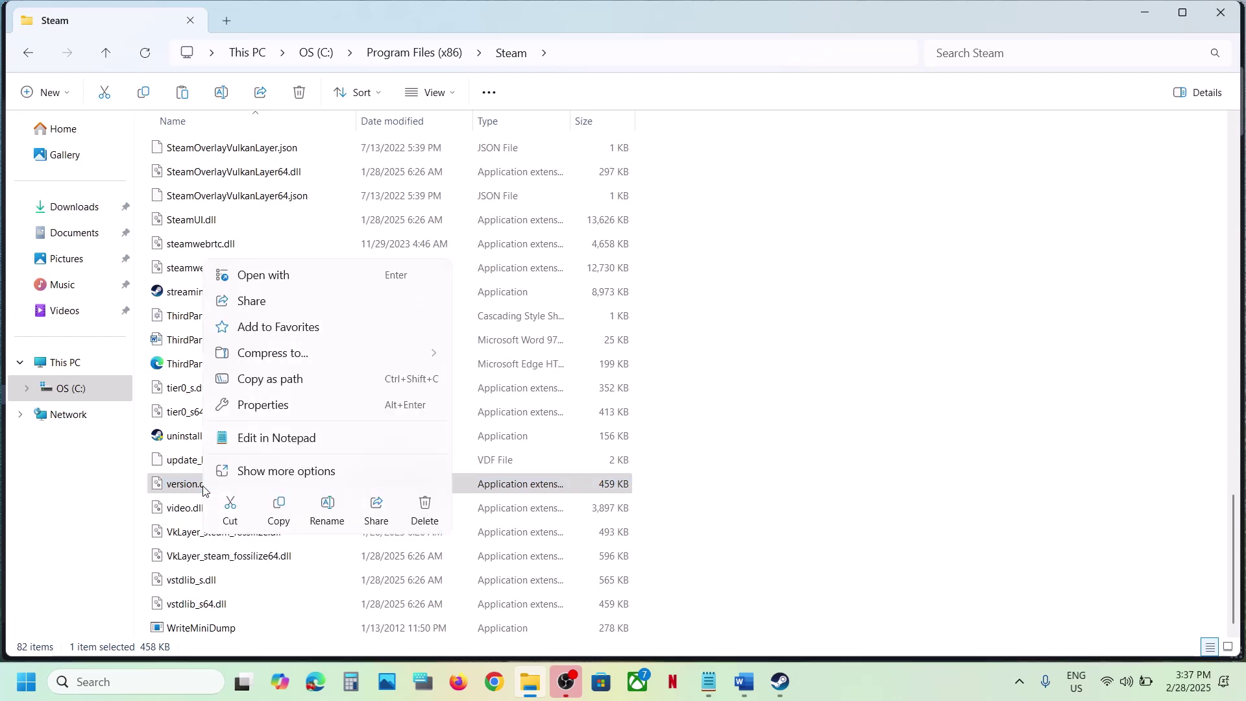
{"action": "left_click", "coordinate": [281, 505]}
{"action": "key", "text": "super+d"}
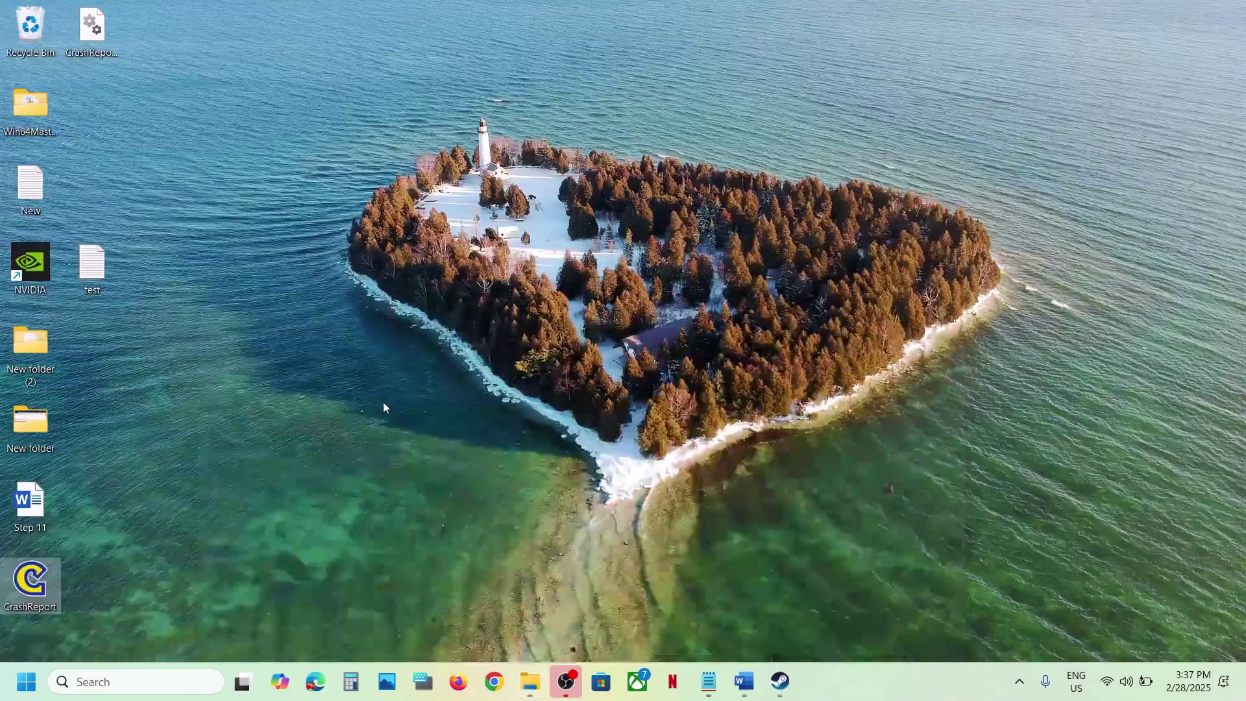
{"action": "key", "text": "ctrl+v"}
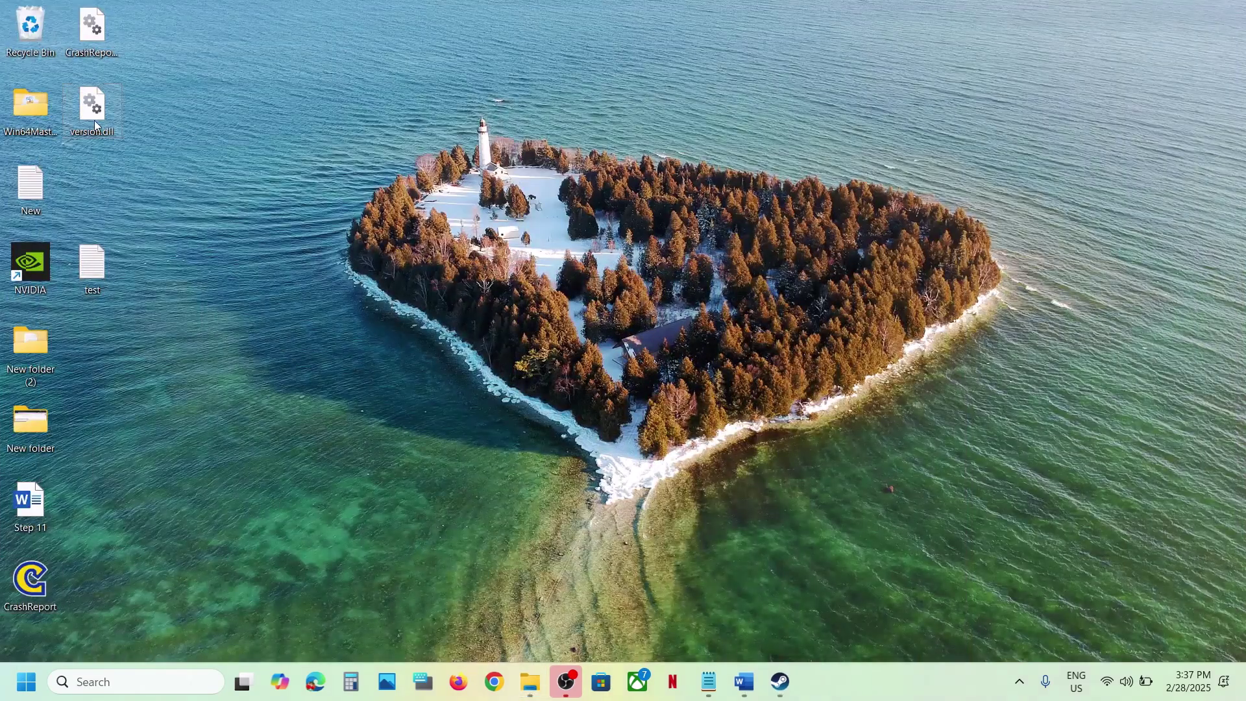
Return to the Steam folder in File Explorer and delete the original version.dll file.
{"action": "left_click", "coordinate": [531, 681]}
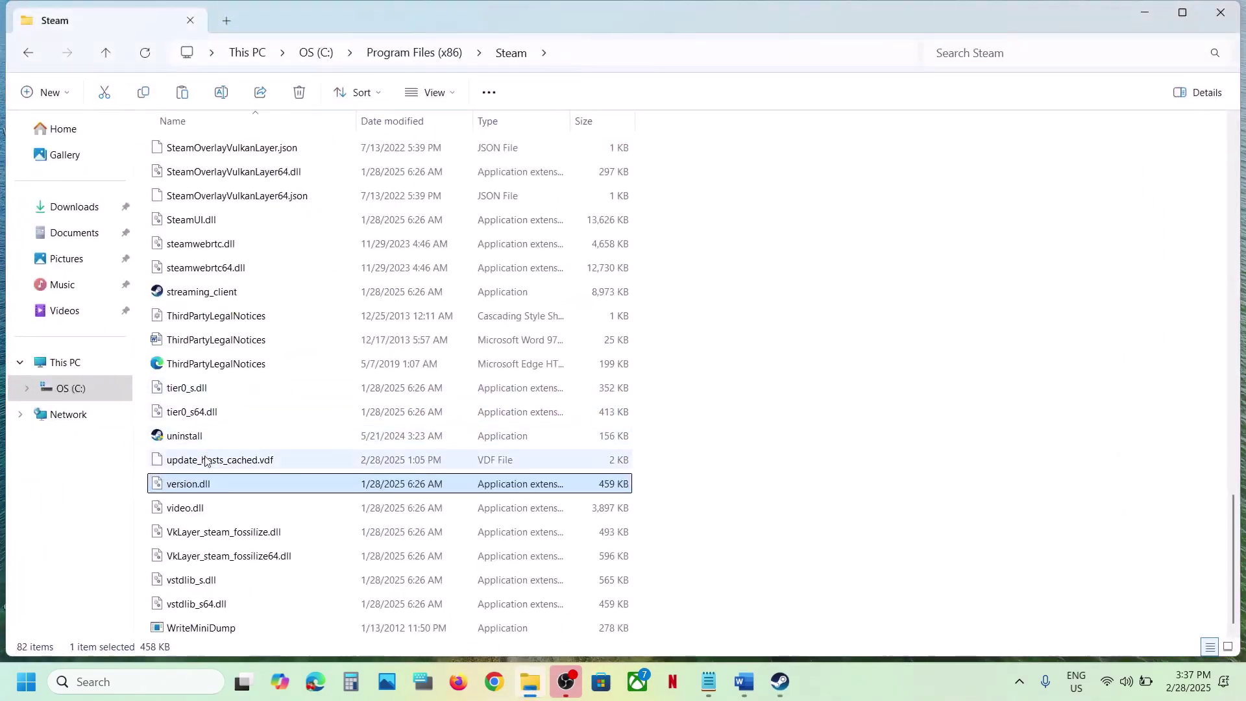
{"action": "right_click", "coordinate": [195, 494]}
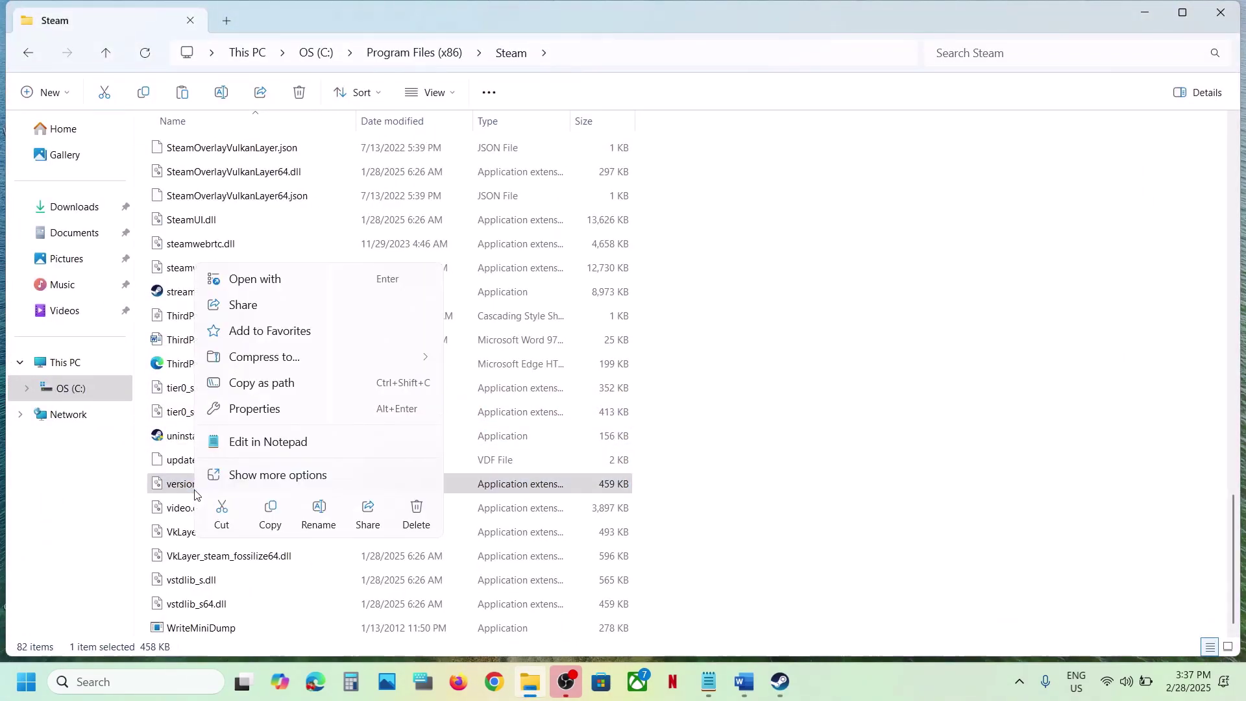
{"action": "left_click", "coordinate": [417, 510]}
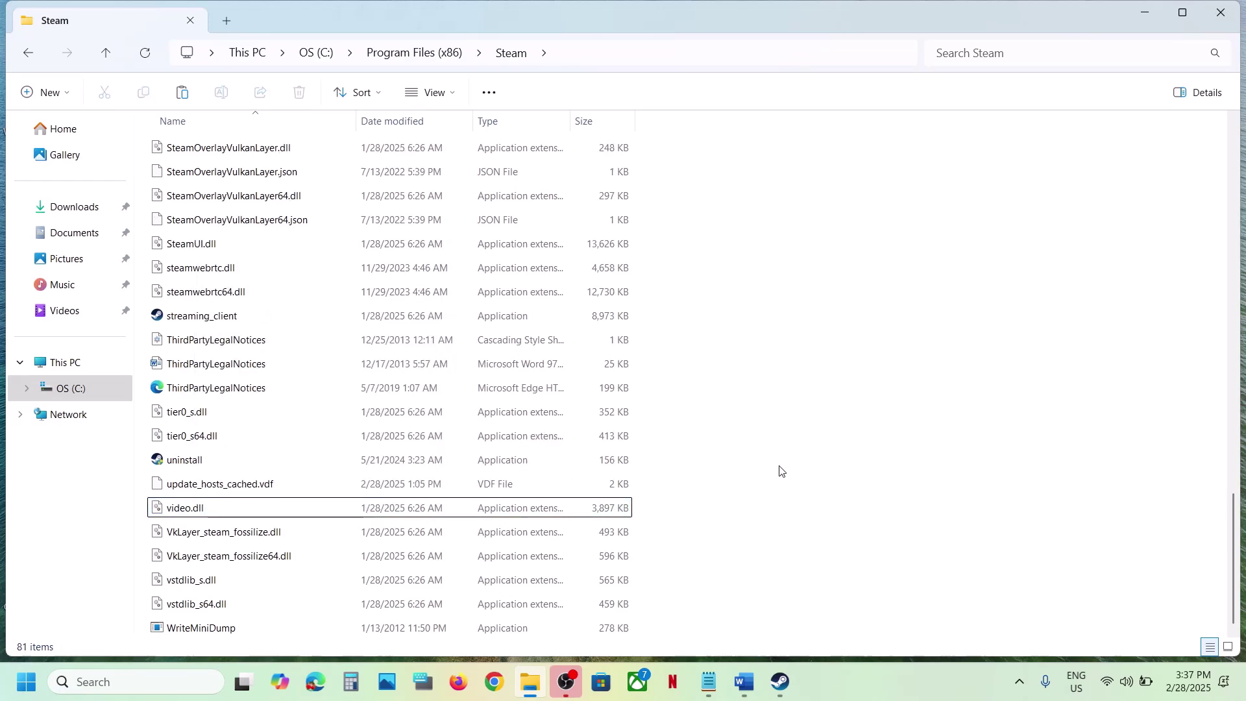
Switch to the Word document and highlight "Clear download cache" in the Step 9 instruction.
{"action": "left_click", "coordinate": [773, 694]}
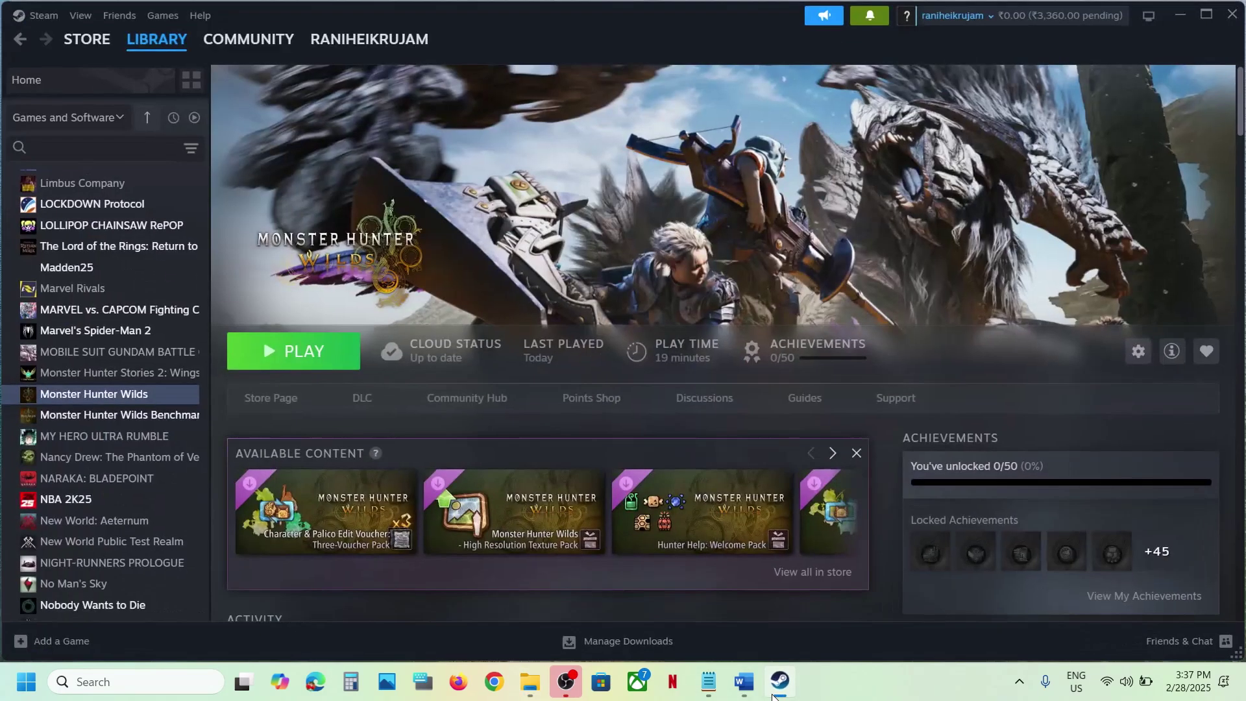
{"action": "left_click", "coordinate": [738, 688]}
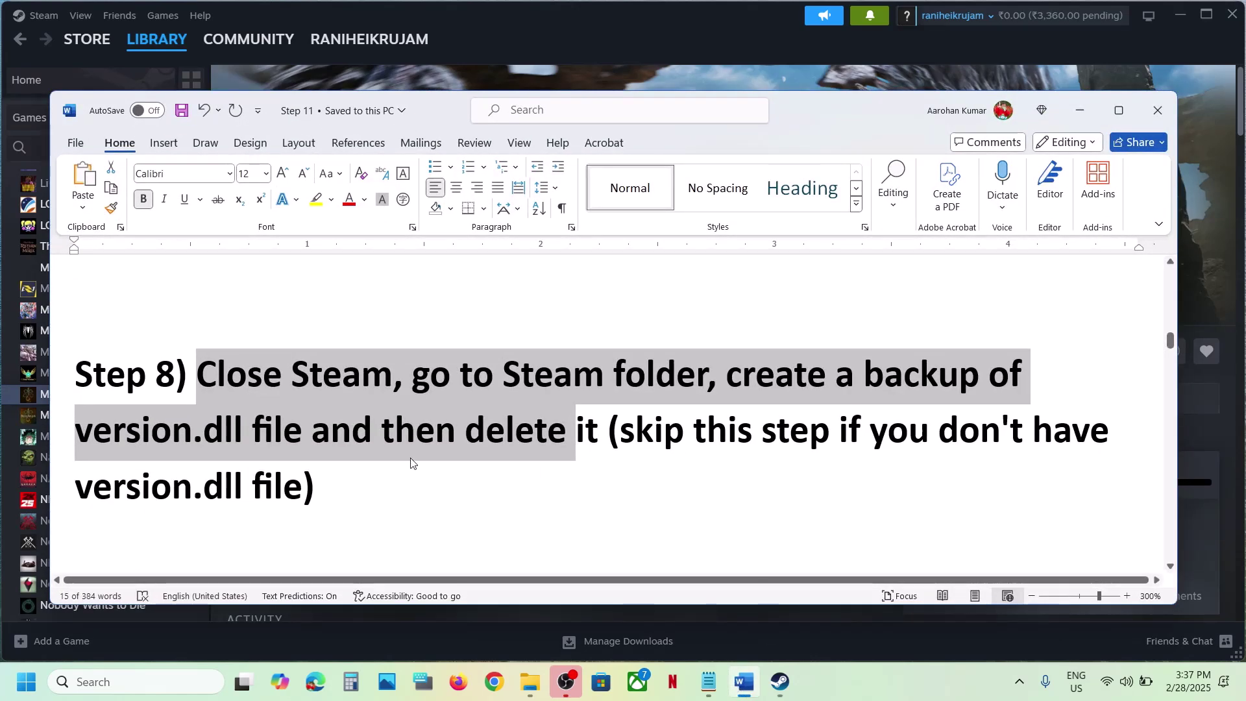
{"action": "left_click", "coordinate": [370, 469]}
{"action": "scroll", "coordinate": [370, 468], "scroll_direction": "down", "scroll_amount": 3}
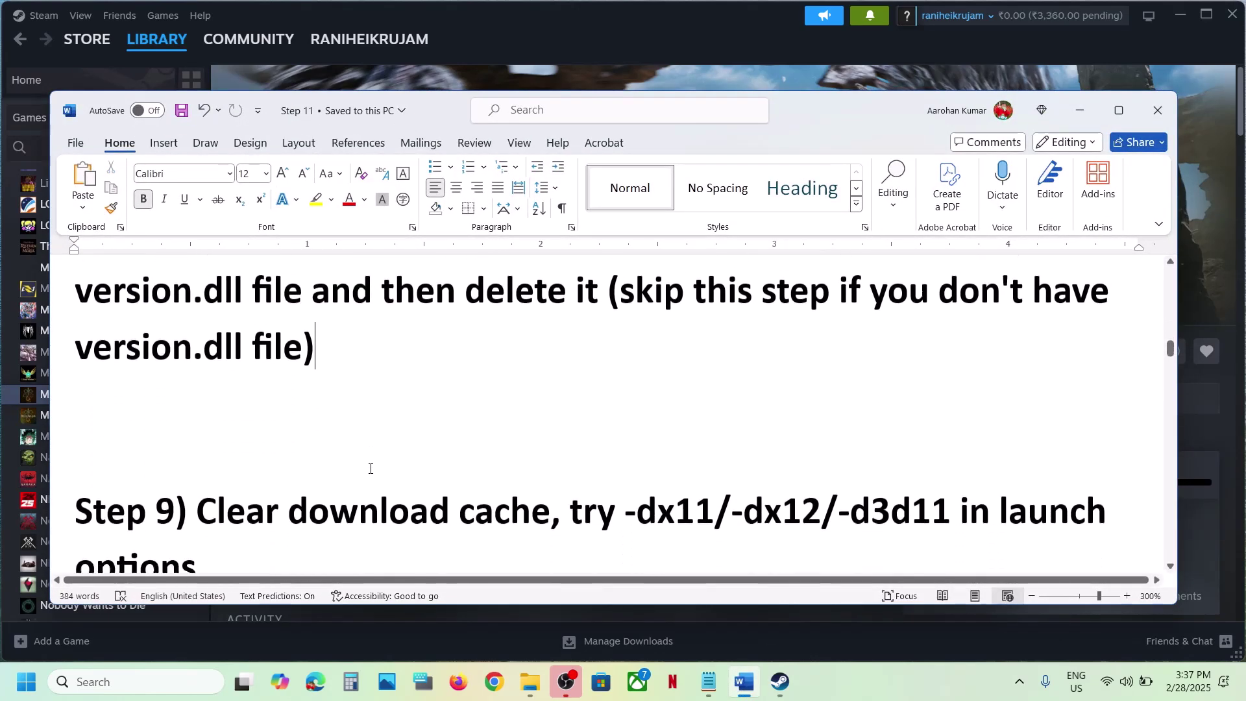
{"action": "left_click_drag", "start_coordinate": [198, 407], "coordinate": [515, 418]}
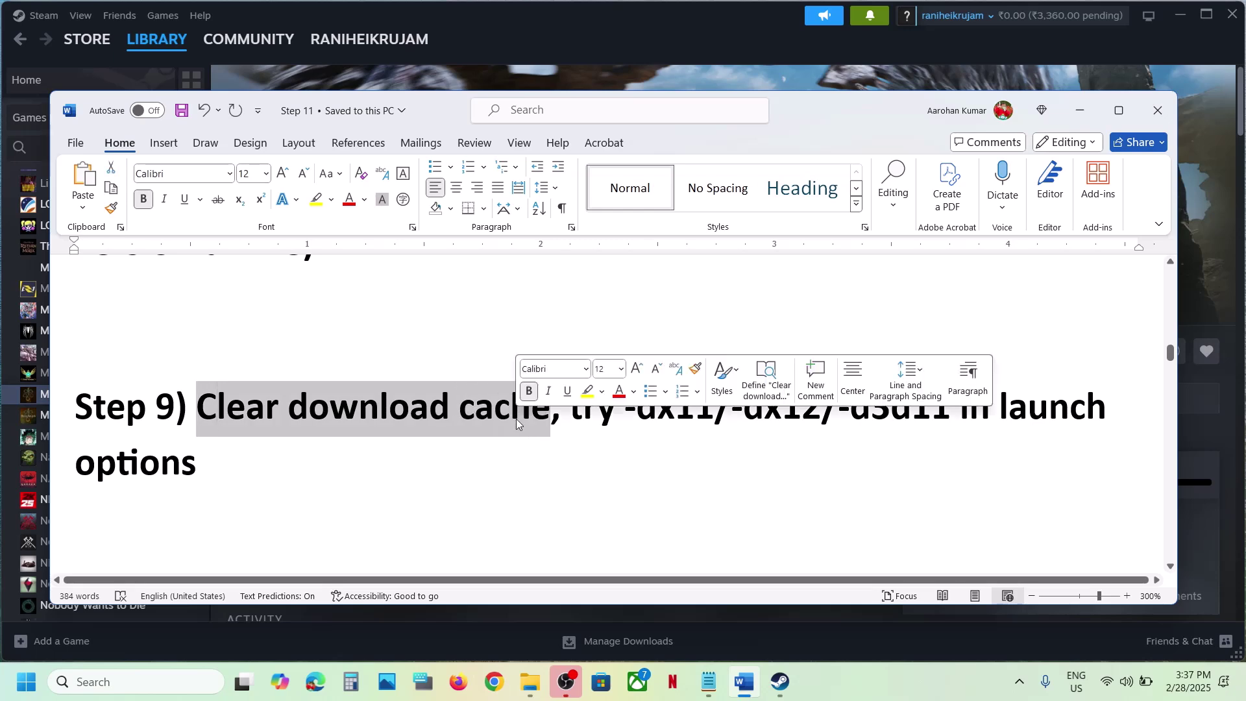
Start clearing the download cache from Steam's Downloads settings, cancel the confirmation and close the settings.
{"action": "left_click", "coordinate": [628, 49]}
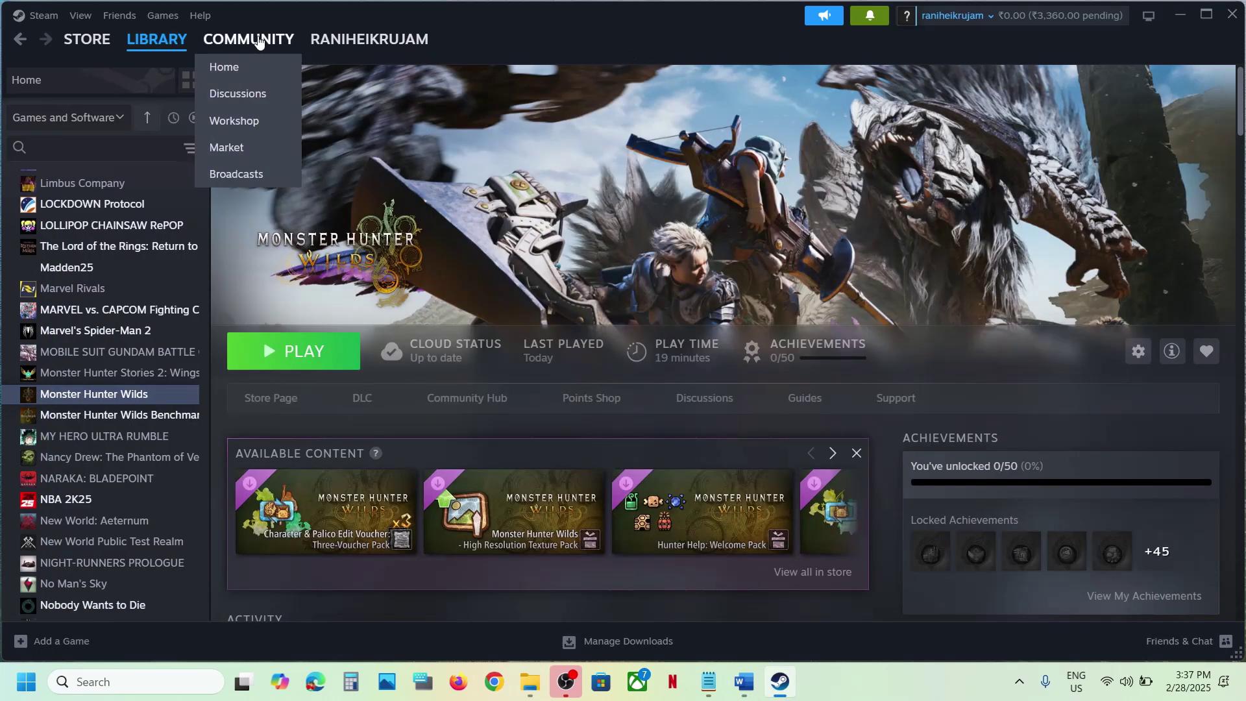
{"action": "left_click", "coordinate": [47, 15]}
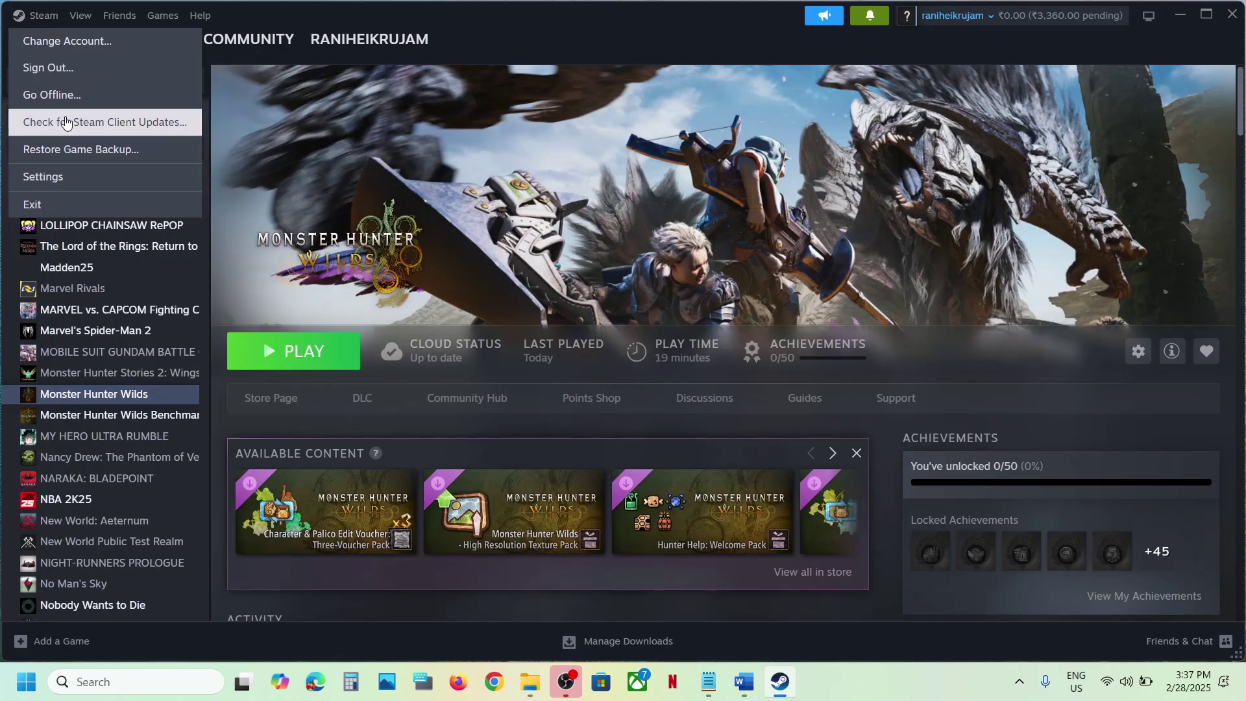
{"action": "left_click", "coordinate": [53, 176]}
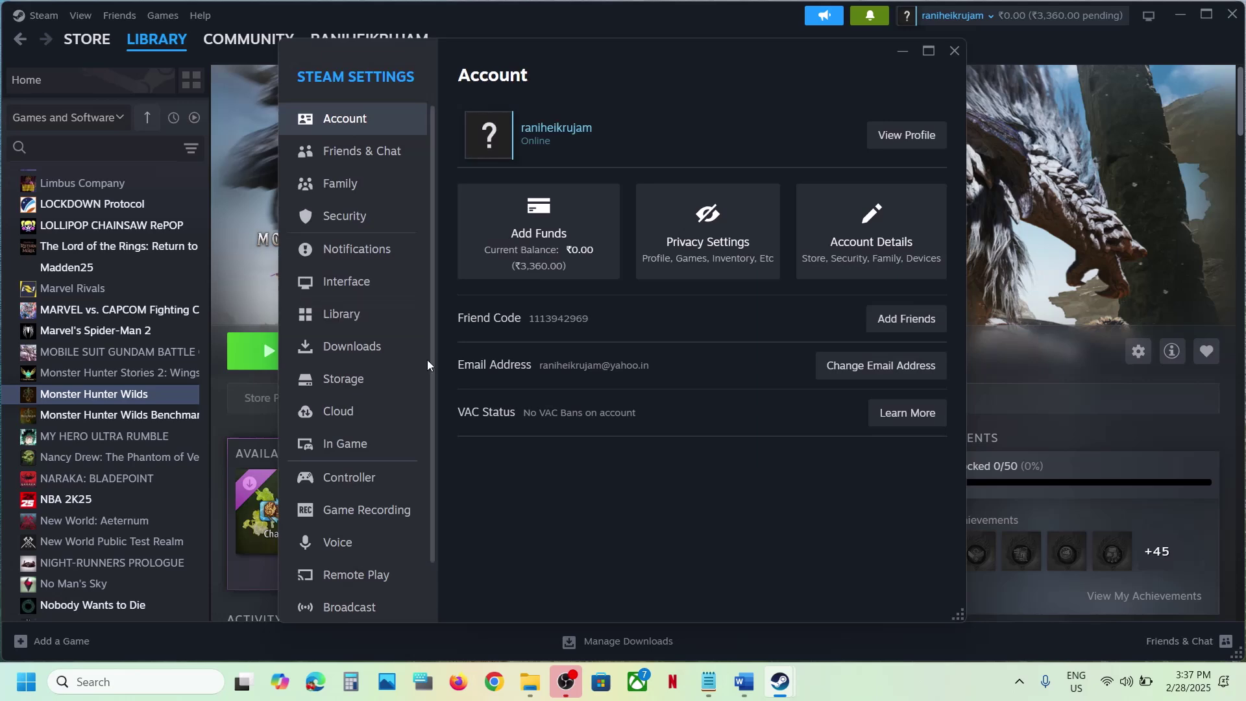
{"action": "left_click", "coordinate": [351, 382]}
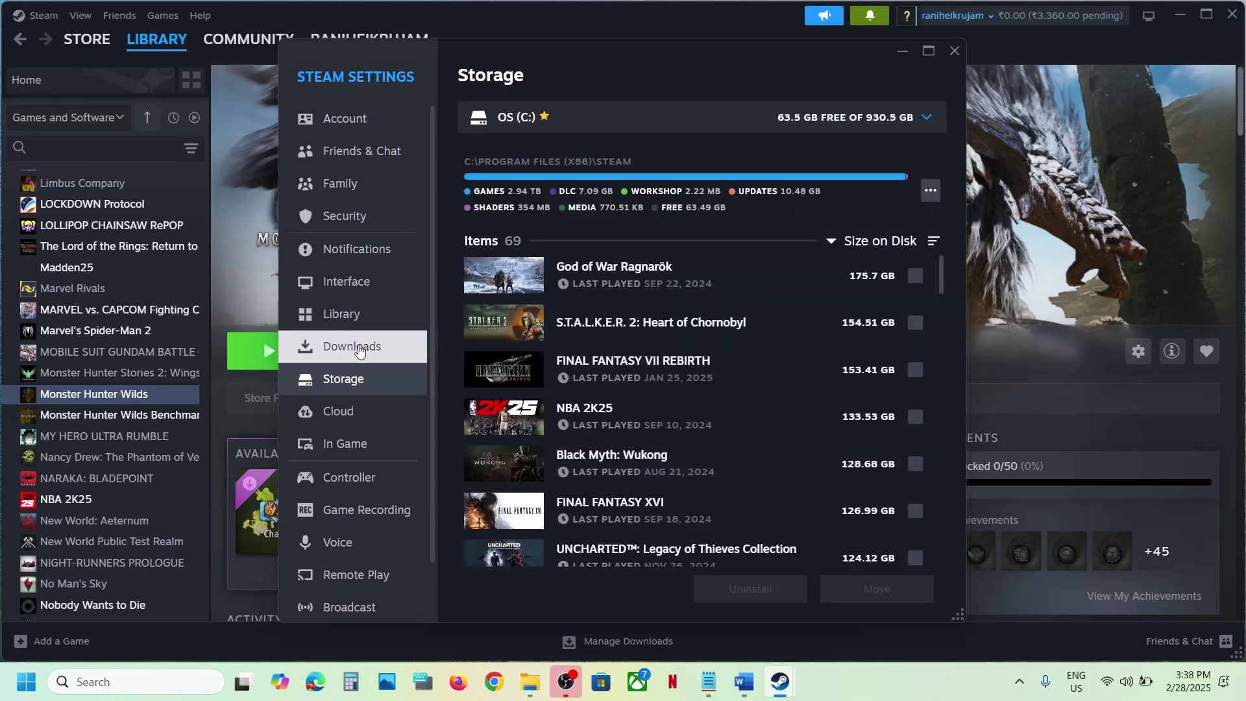
{"action": "left_click", "coordinate": [357, 351]}
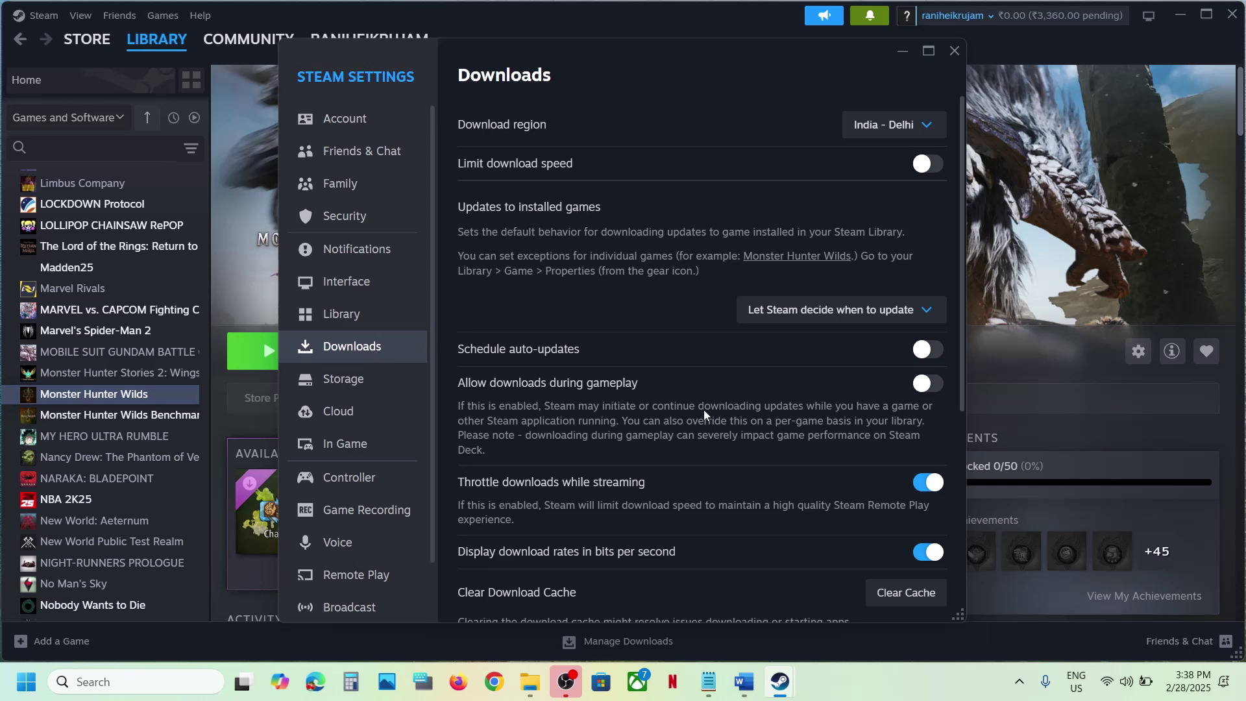
{"action": "scroll", "coordinate": [703, 411], "scroll_direction": "down", "scroll_amount": 3}
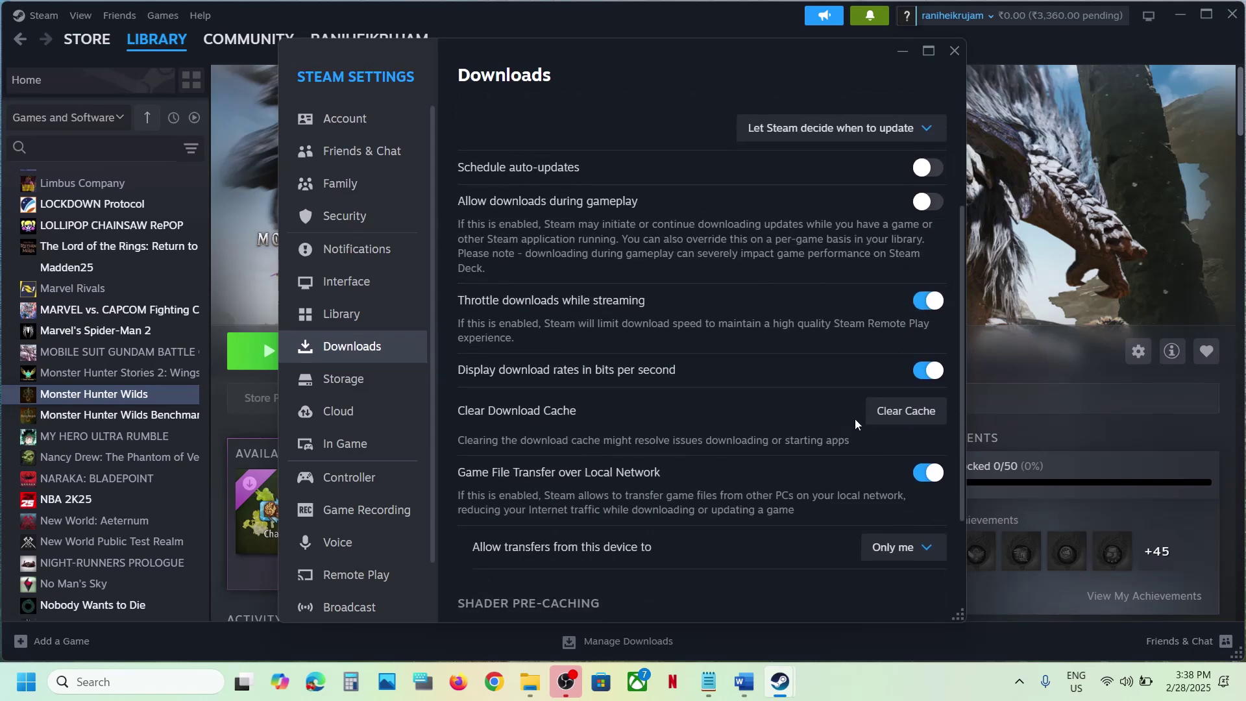
{"action": "left_click", "coordinate": [903, 415]}
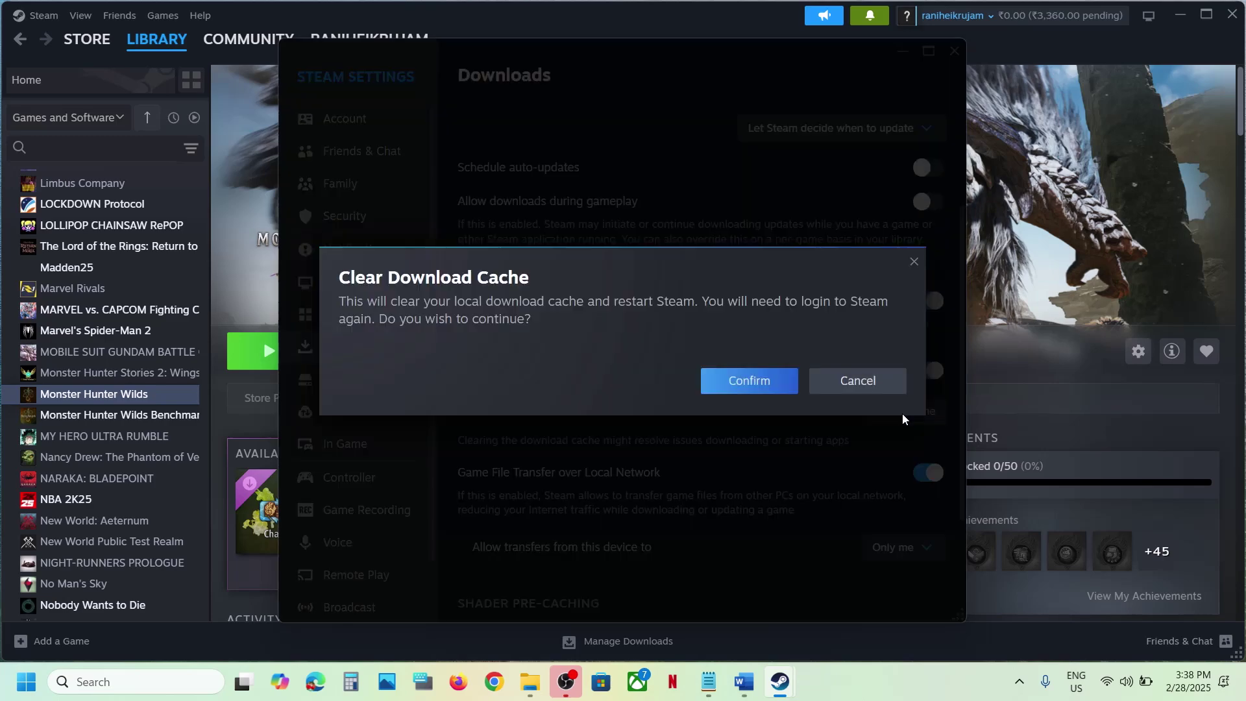
{"action": "left_click", "coordinate": [841, 383]}
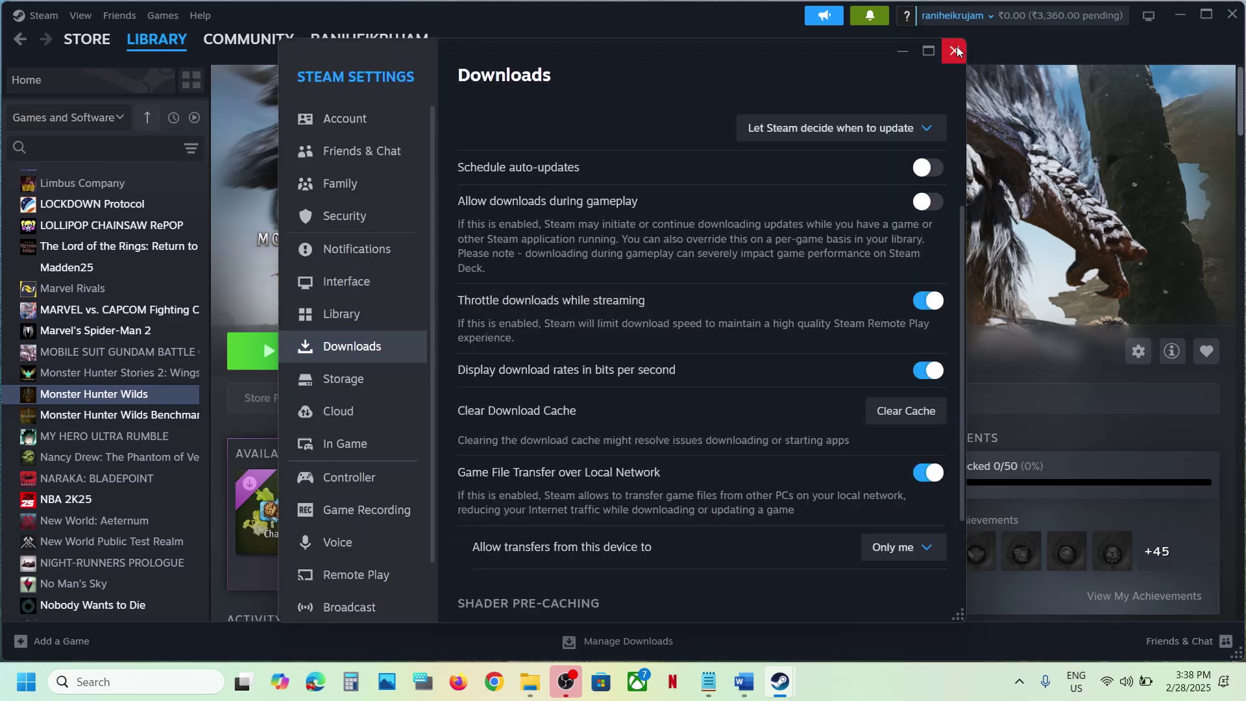
{"action": "left_click", "coordinate": [957, 51]}
Highlight the Step 9 text about trying -dx11/-dx12/-d3d11 in the Word document, and return to Steam.
{"action": "left_click", "coordinate": [744, 681]}
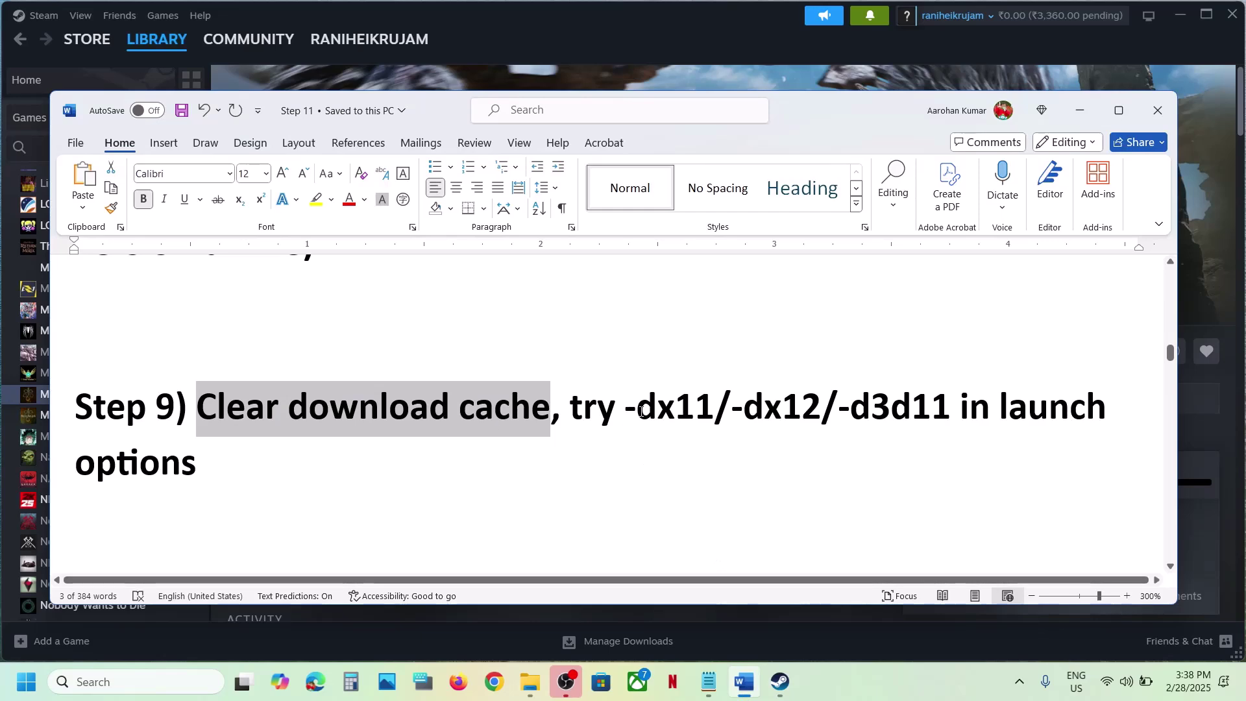
{"action": "left_click_drag", "start_coordinate": [570, 407], "coordinate": [779, 458]}
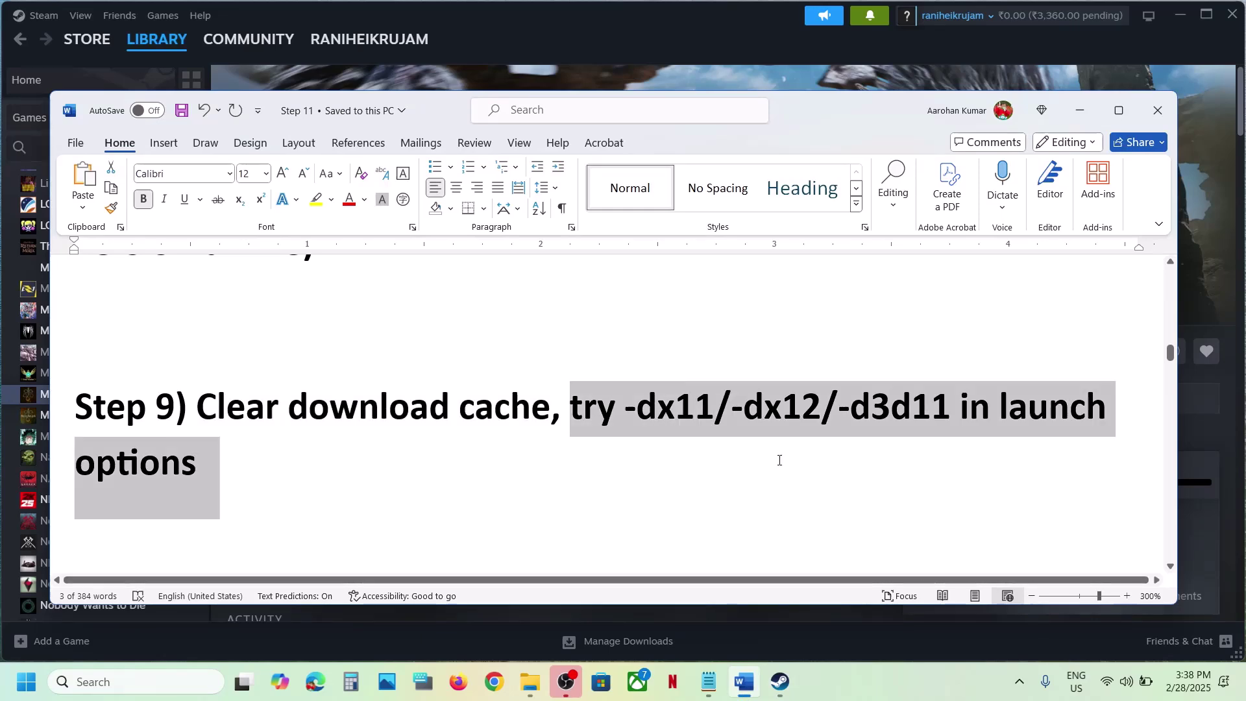
{"action": "left_click", "coordinate": [632, 69]}
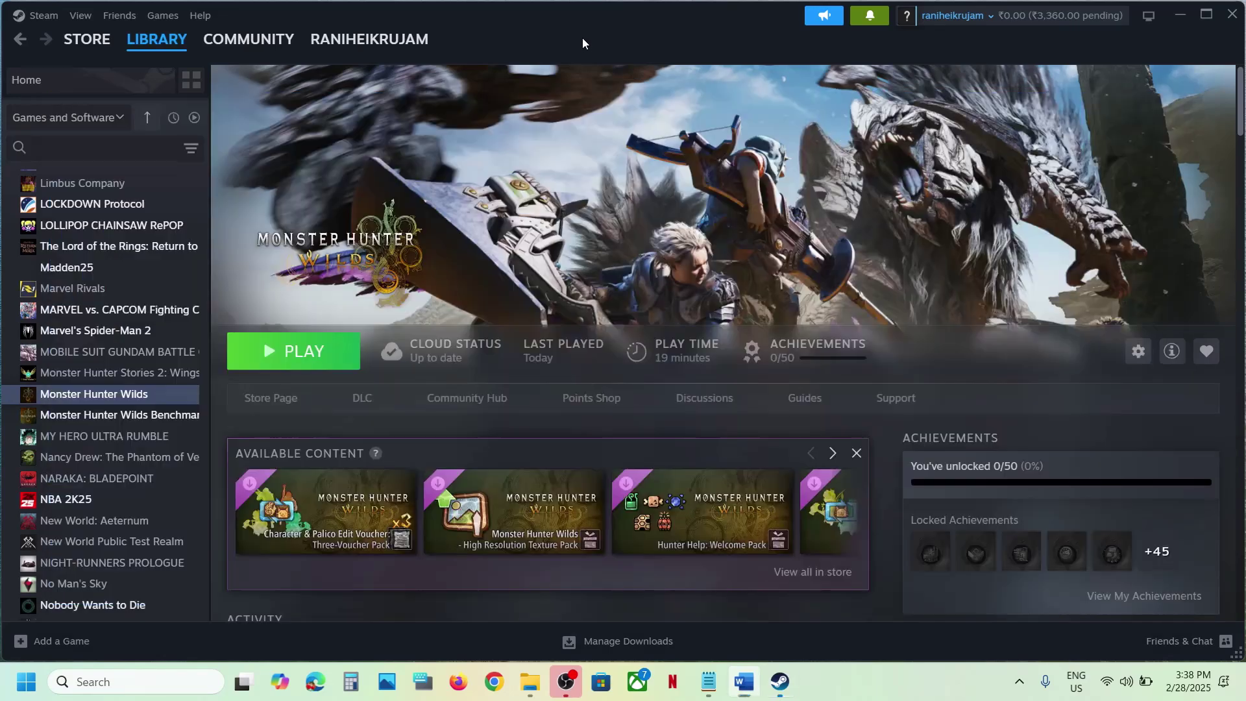
Set the launch options of Monster Hunter Wilds to -dx11 and close its properties.
{"action": "right_click", "coordinate": [114, 397]}
{"action": "left_click", "coordinate": [161, 517]}
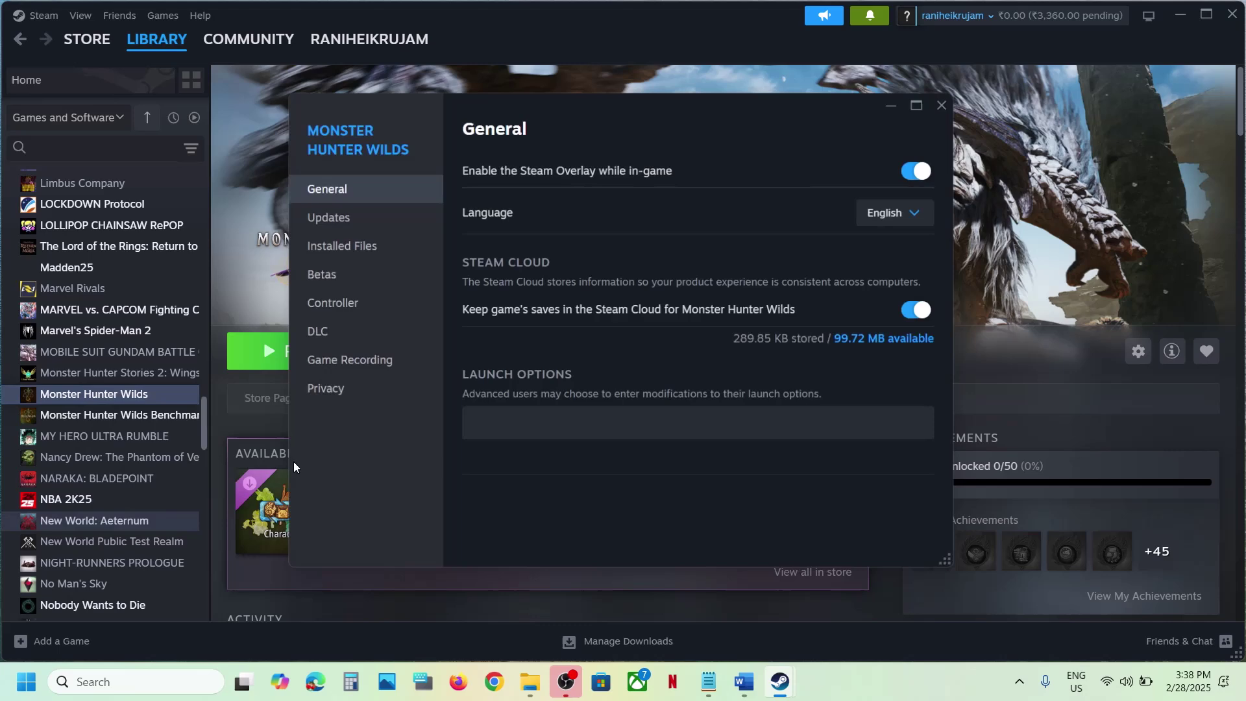
{"action": "left_click", "coordinate": [520, 415]}
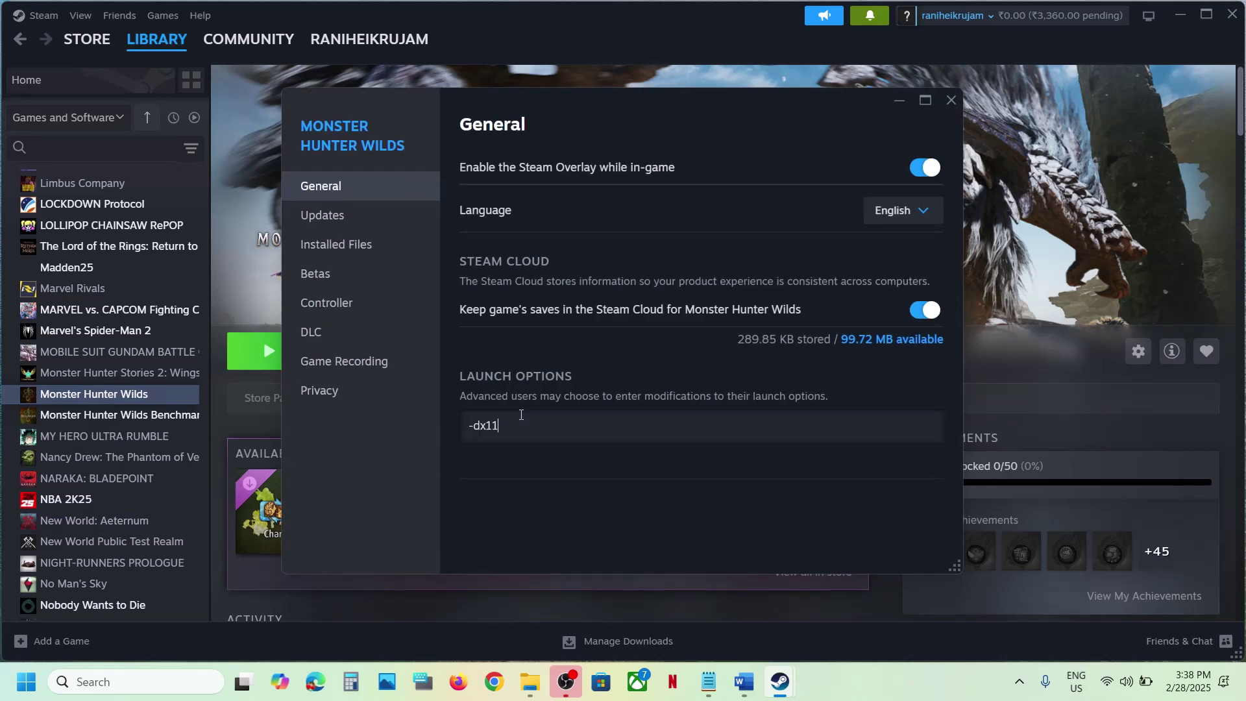
{"action": "left_click", "coordinate": [537, 483]}
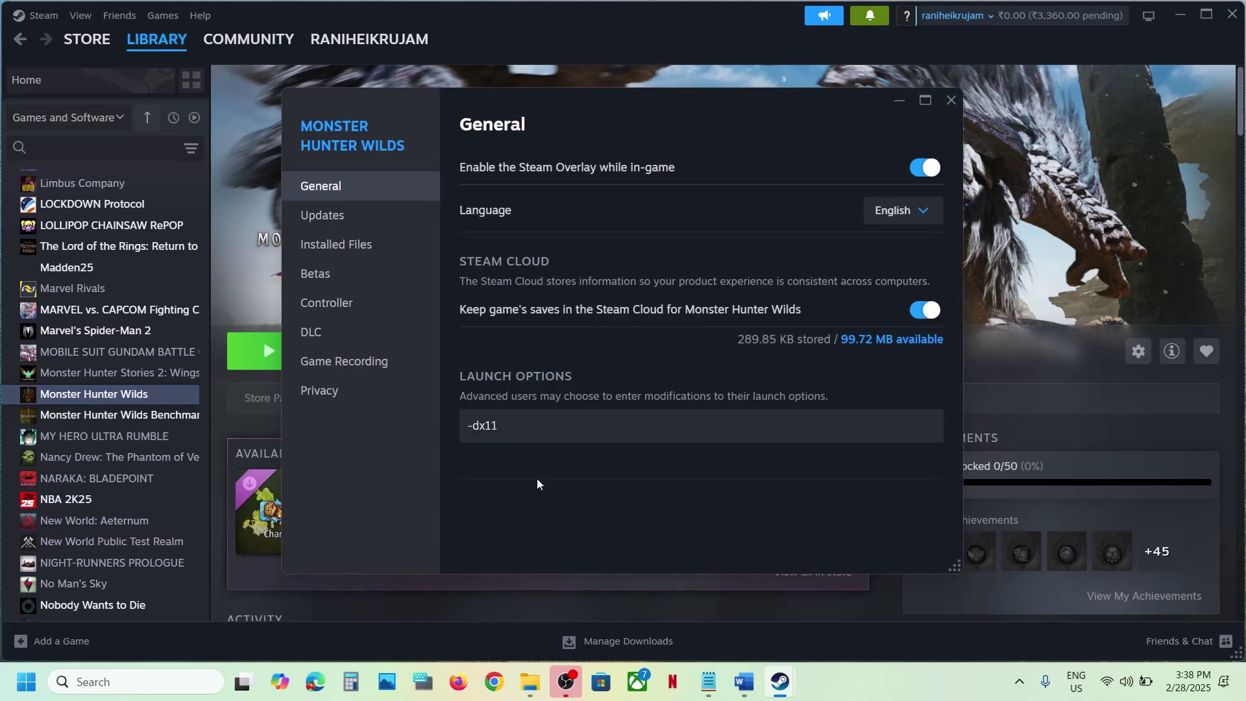
{"action": "left_click", "coordinate": [951, 100]}
Reopen the Monster Hunter Wilds properties and replace the launch option with -dx12.
{"action": "right_click", "coordinate": [137, 394]}
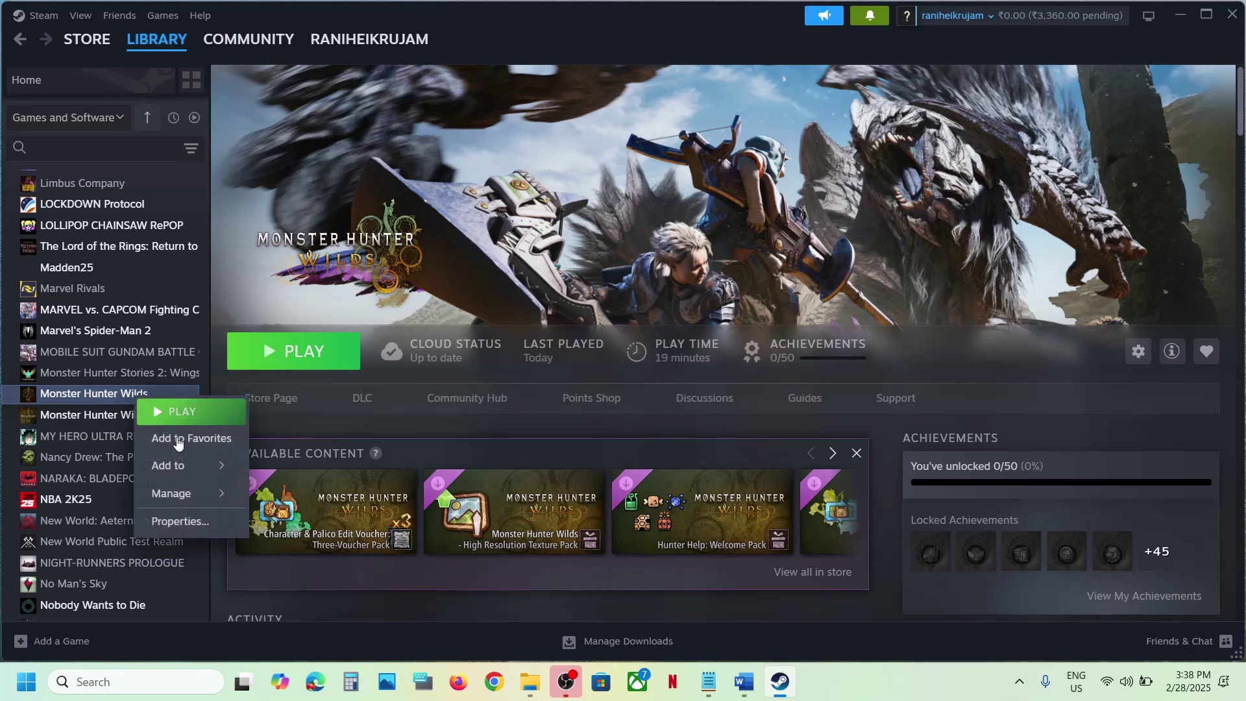
{"action": "left_click", "coordinate": [180, 521]}
{"action": "left_click", "coordinate": [544, 415]}
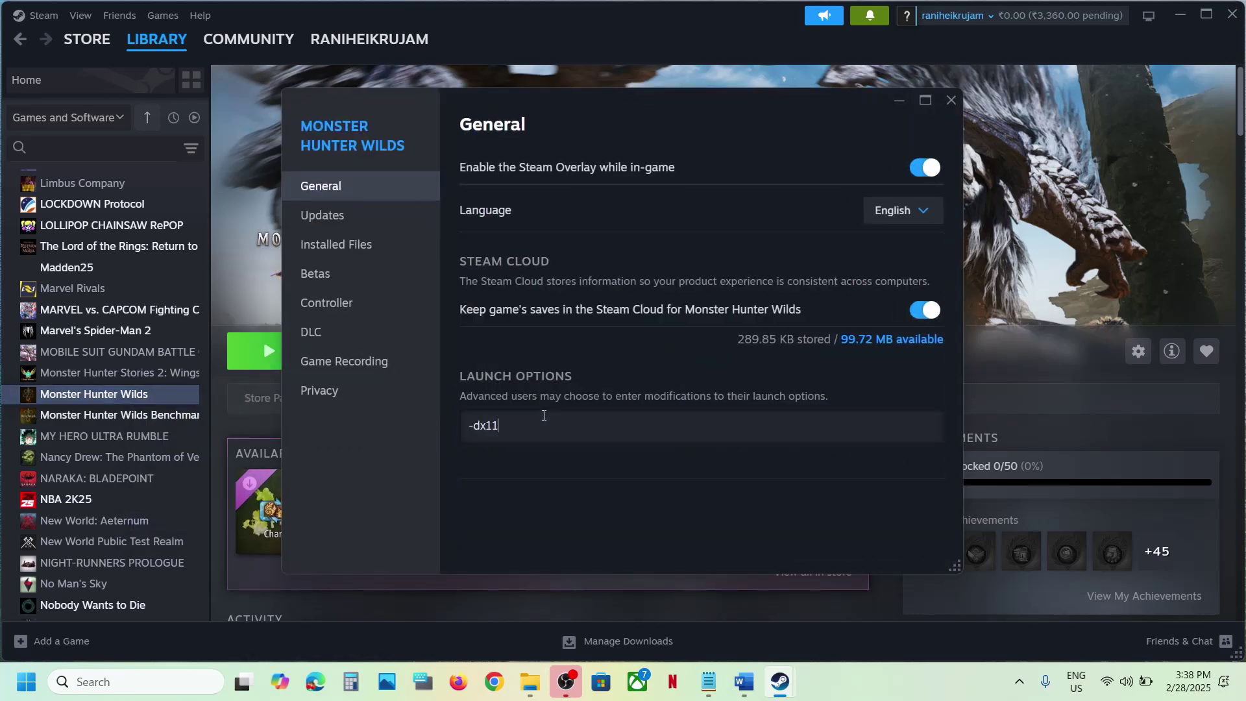
{"action": "left_click_drag", "start_coordinate": [543, 415], "coordinate": [297, 416]}
{"action": "key", "text": "BackSpace"}
{"action": "type", "text": "-dx12"}
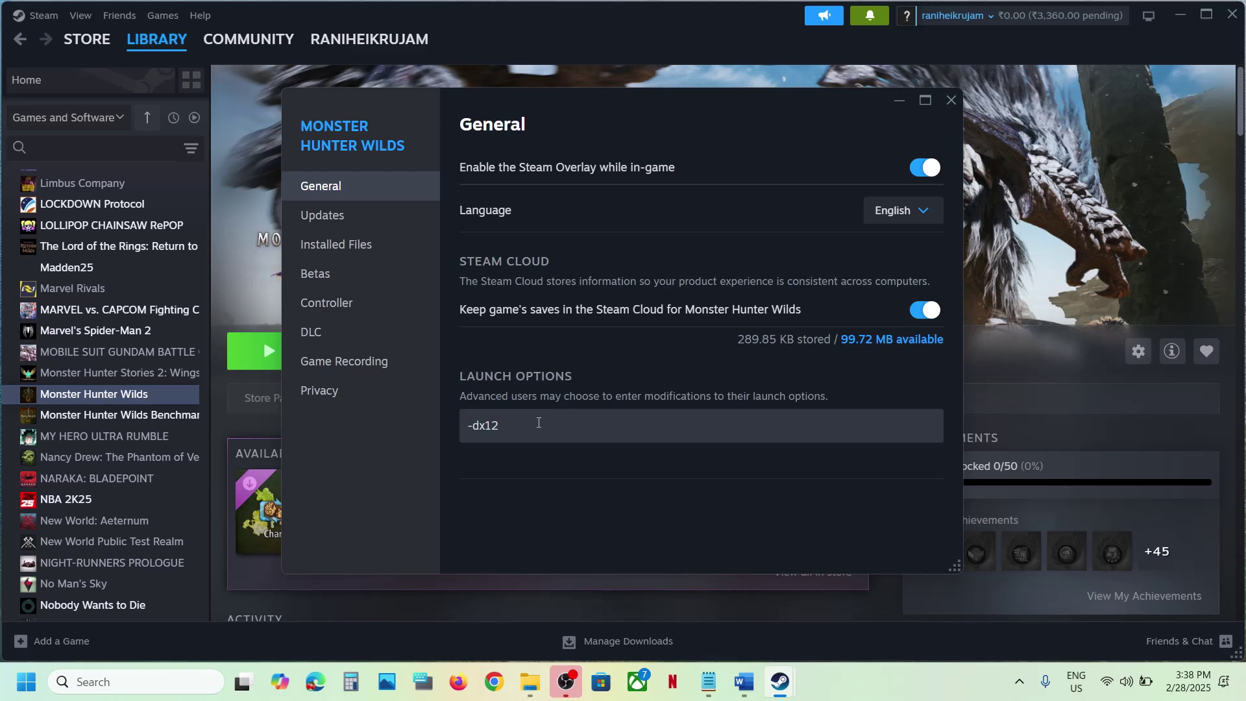
Change the Monster Hunter Wilds launch option to -d3d11.
{"action": "left_click_drag", "start_coordinate": [539, 423], "coordinate": [380, 455]}
{"action": "type", "text": "-"}
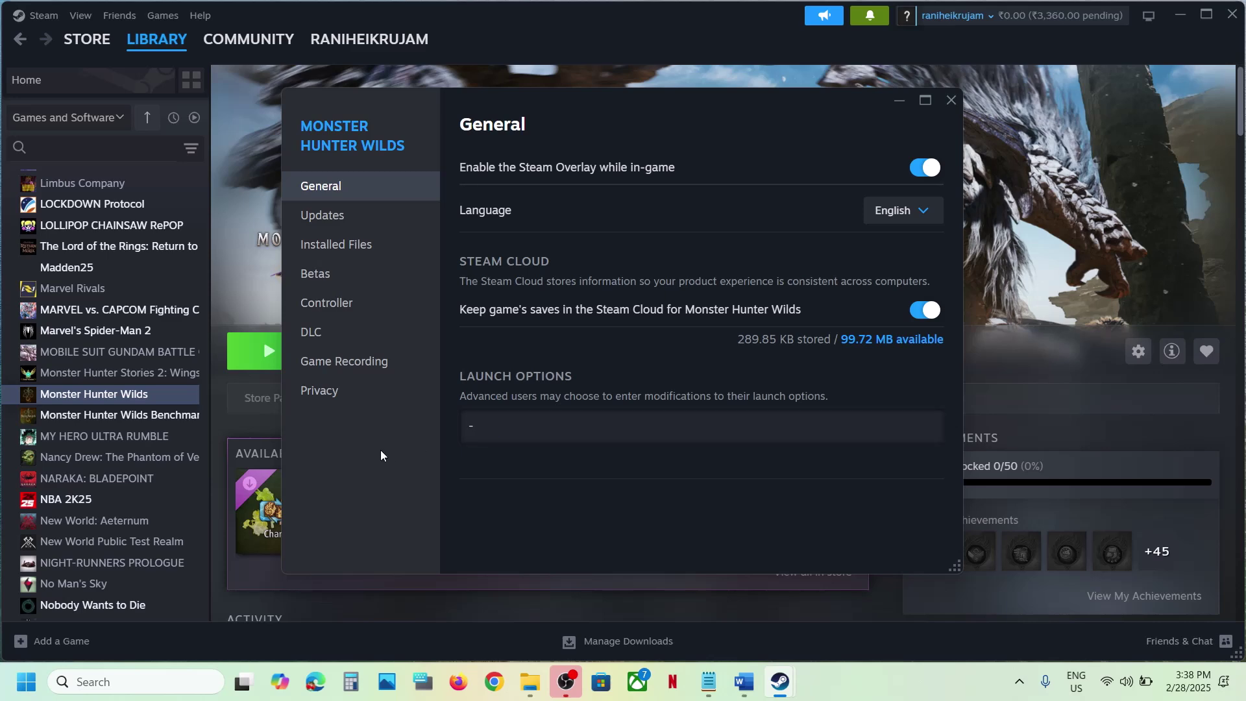
{"action": "type", "text": "d3d11"}
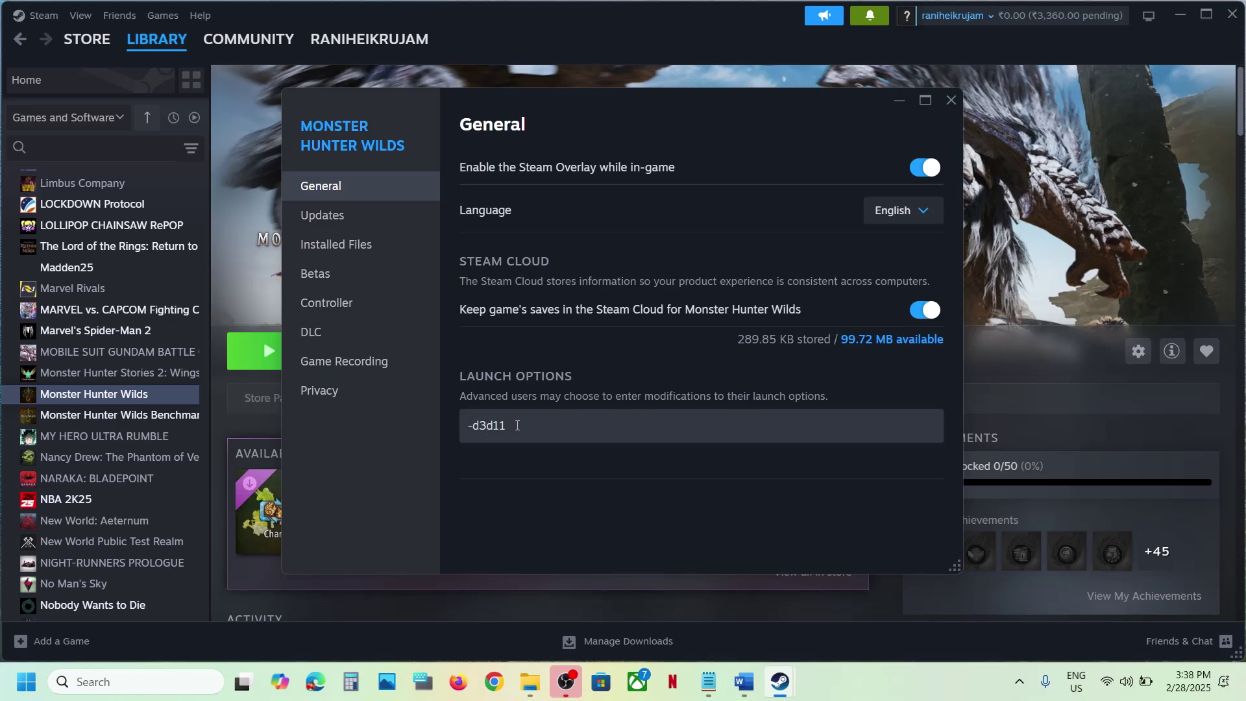
Clear the launch options of Monster Hunter Wilds and close its properties.
{"action": "left_click_drag", "start_coordinate": [517, 425], "coordinate": [418, 426]}
{"action": "key", "text": "BackSpace"}
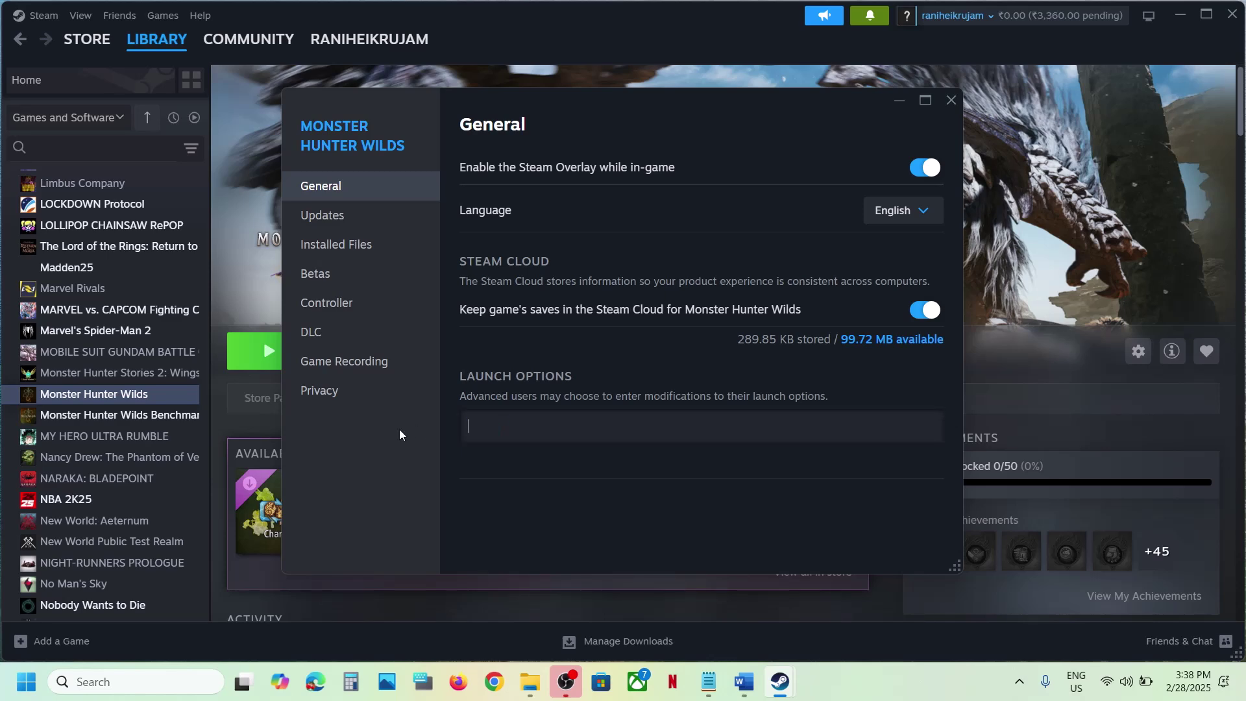
{"action": "left_click", "coordinate": [951, 101]}
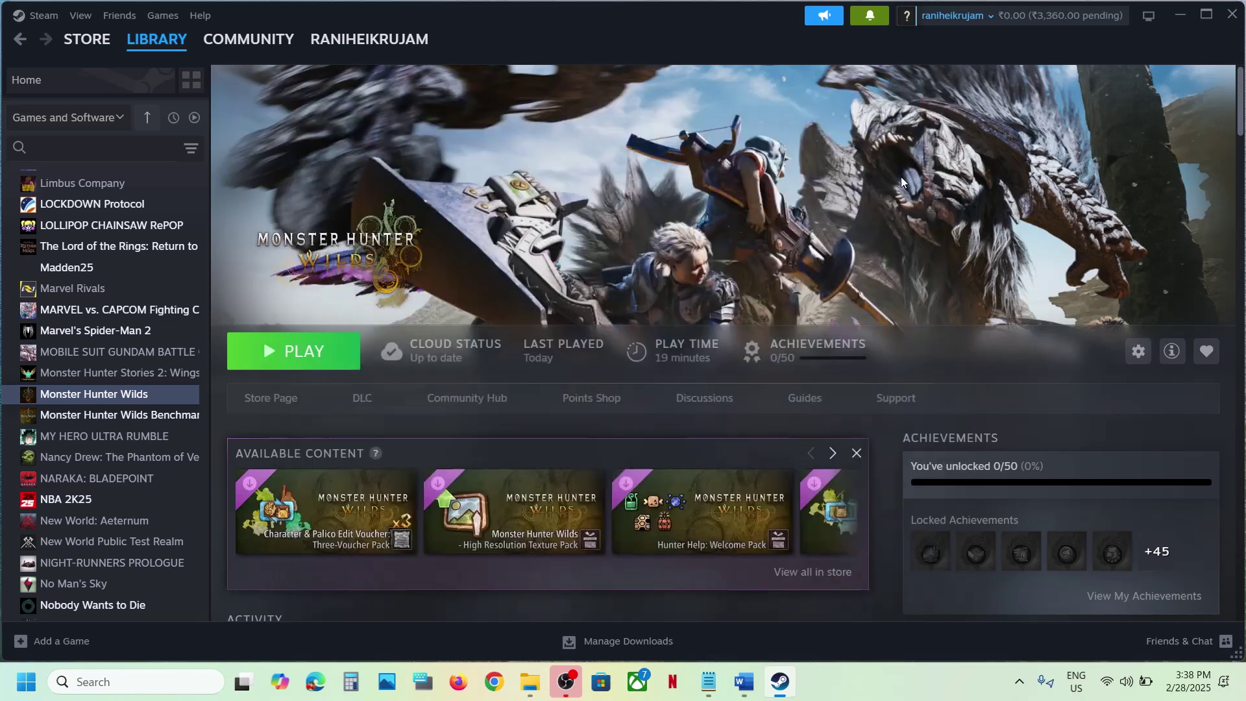
Switch to the Word document and highlight "Turn off/close VPN" in the Step 10 instruction.
{"action": "left_click", "coordinate": [744, 681]}
{"action": "scroll", "coordinate": [454, 376], "scroll_direction": "down", "scroll_amount": 3}
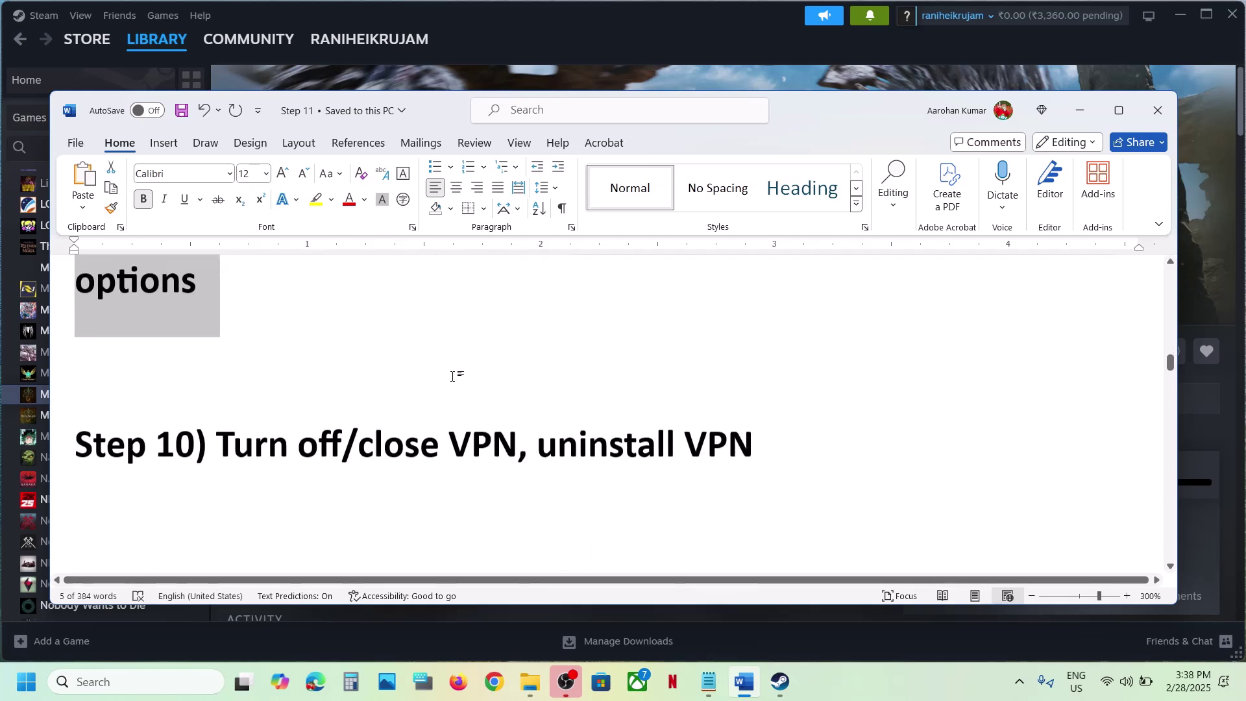
{"action": "left_click_drag", "start_coordinate": [224, 419], "coordinate": [491, 416]}
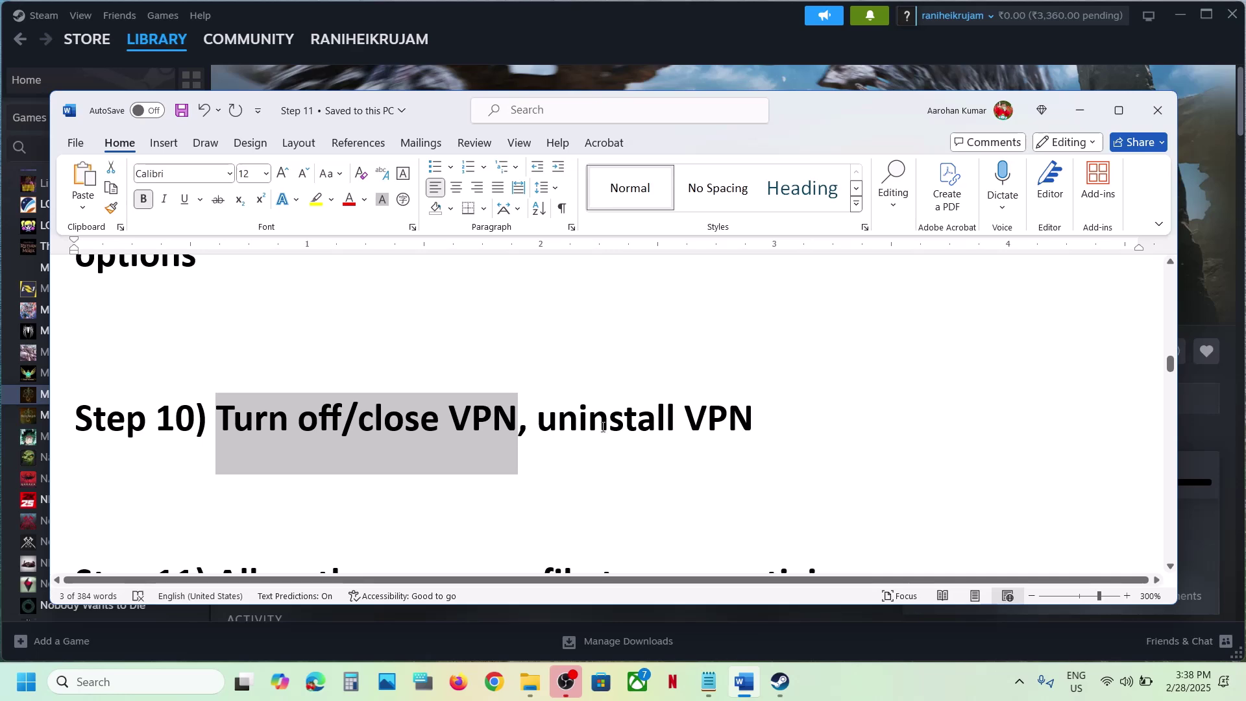
Highlight the VPN instruction in Step 10 and the antivirus, Windows Security and Firewall instruction in Step 11.
{"action": "left_click", "coordinate": [513, 422]}
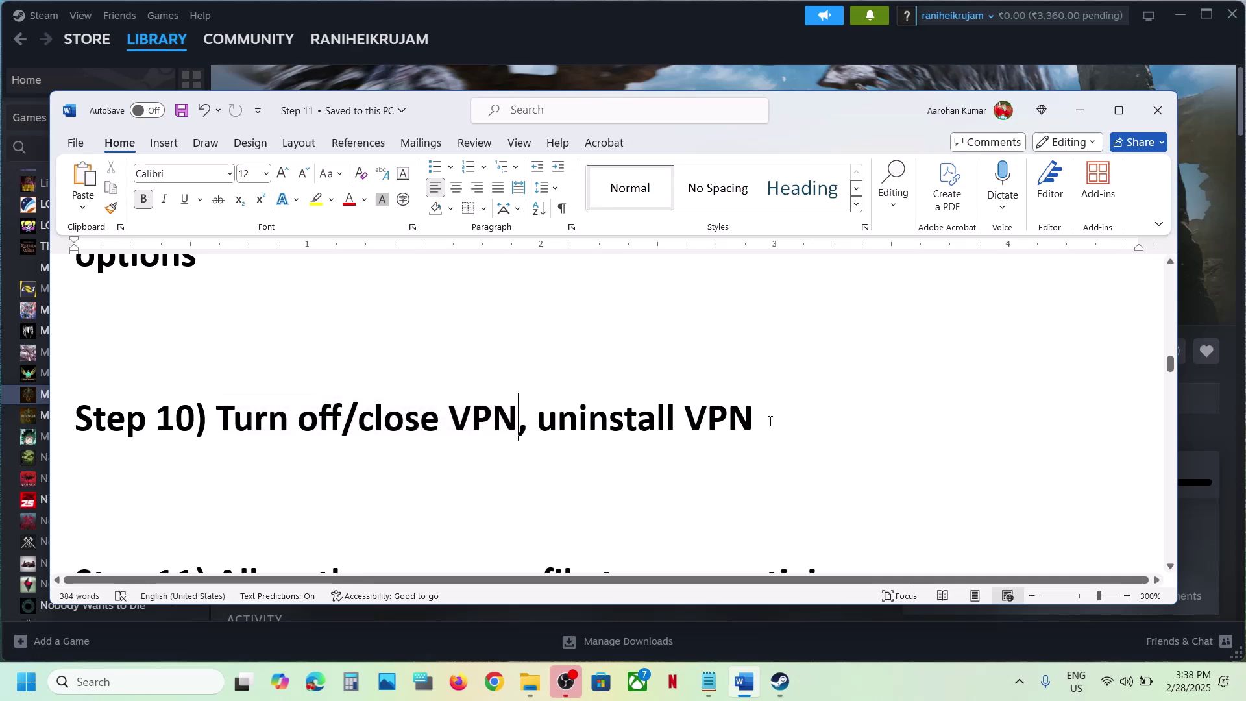
{"action": "left_click_drag", "start_coordinate": [770, 420], "coordinate": [298, 420]}
{"action": "scroll", "coordinate": [299, 396], "scroll_direction": "down", "scroll_amount": 3}
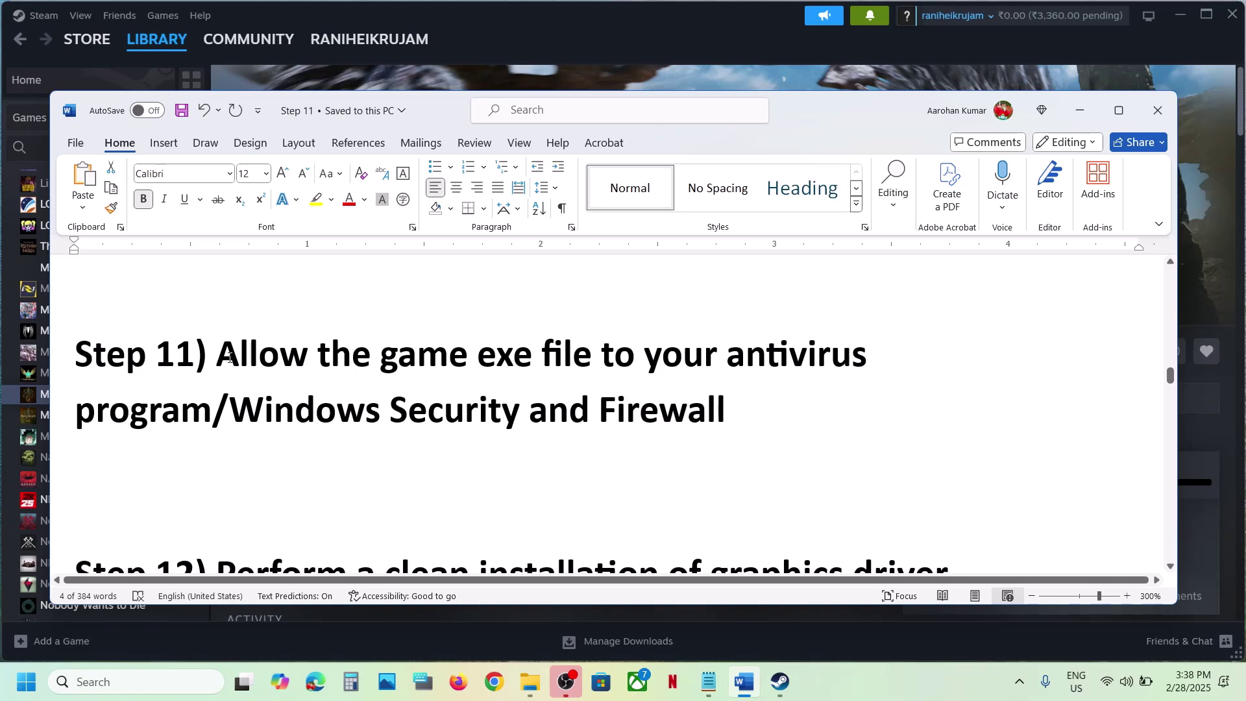
{"action": "left_click_drag", "start_coordinate": [227, 356], "coordinate": [219, 434]}
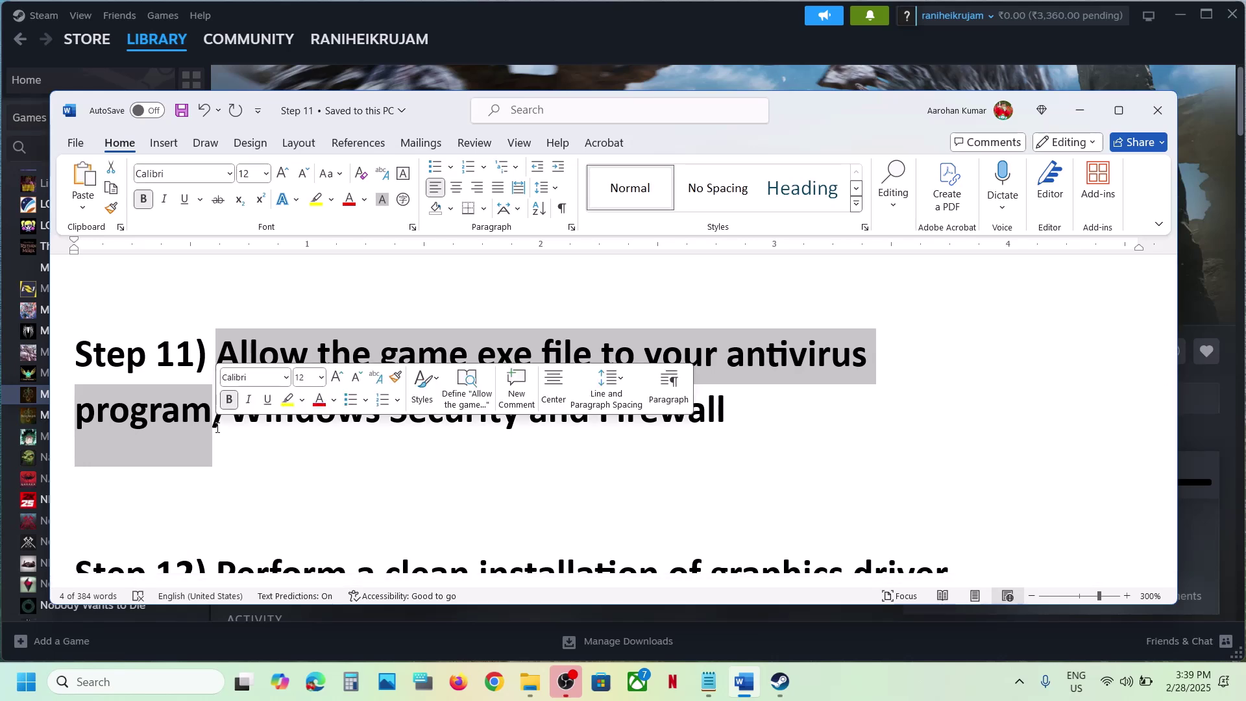
{"action": "left_click", "coordinate": [262, 411]}
{"action": "left_click_drag", "start_coordinate": [236, 411], "coordinate": [726, 413]}
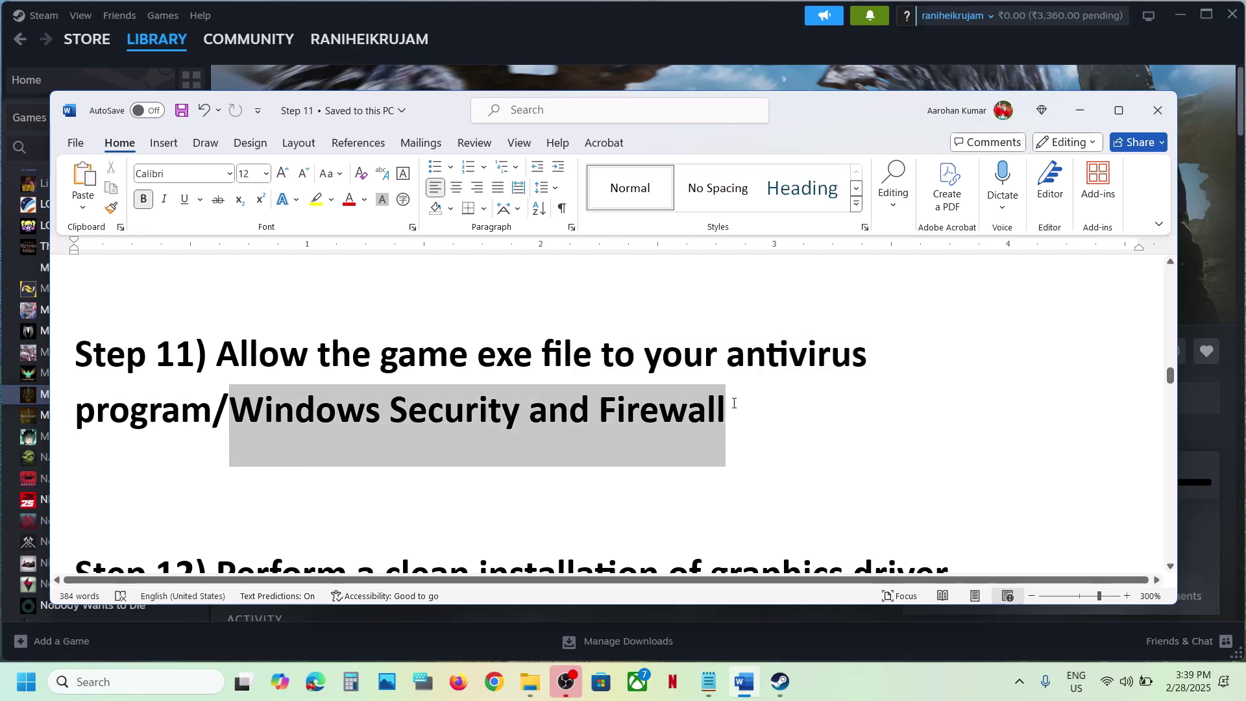
Open Windows Settings and go through Privacy & security to Virus & threat protection in Windows Security.
{"action": "left_click", "coordinate": [689, 18]}
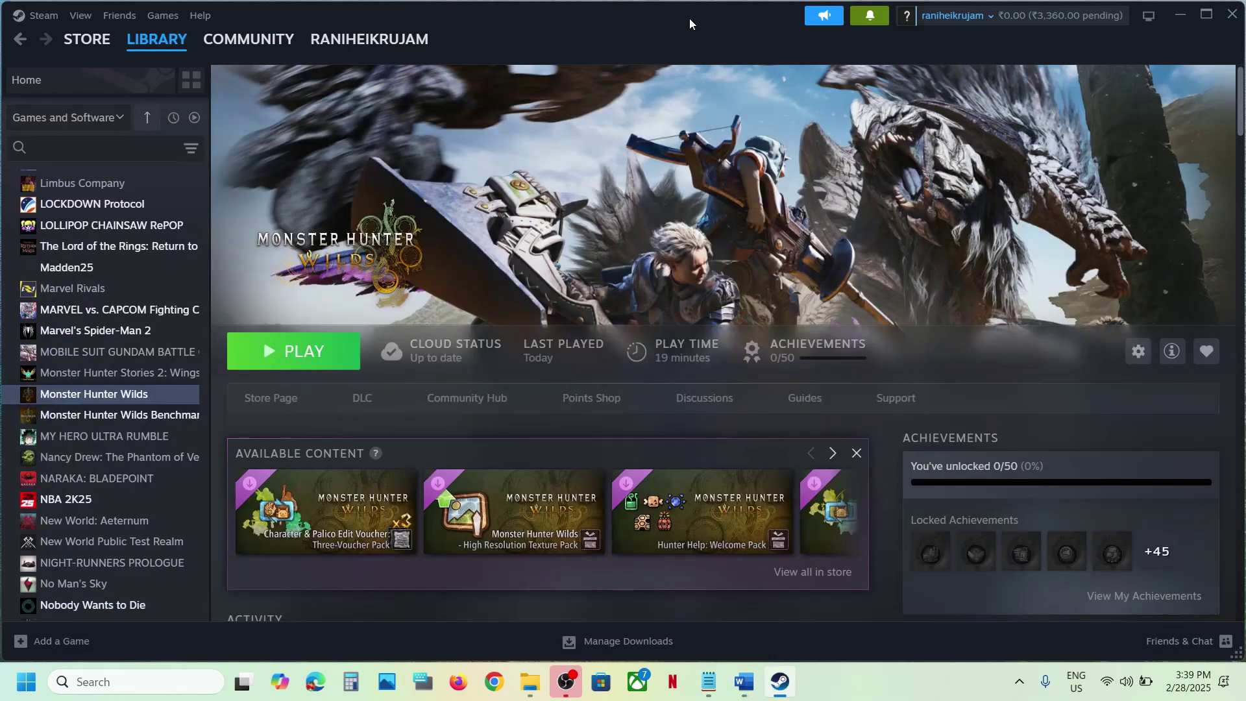
{"action": "key", "text": "super+i"}
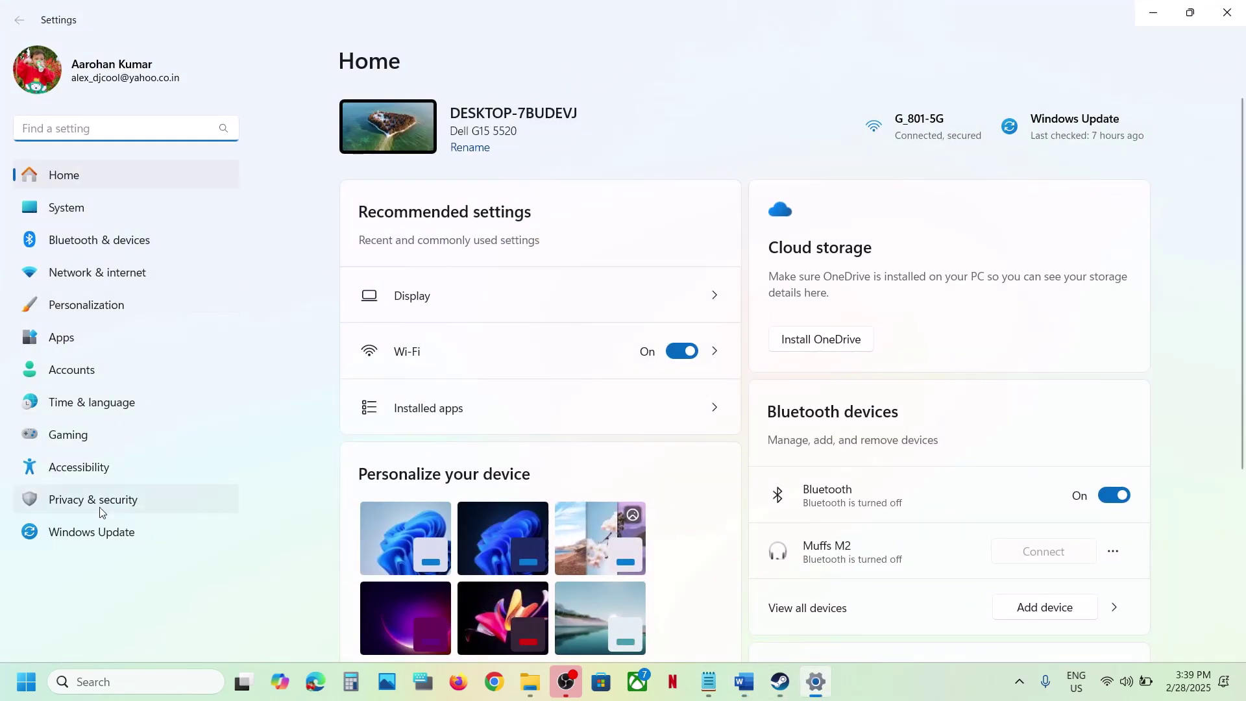
{"action": "left_click", "coordinate": [147, 499]}
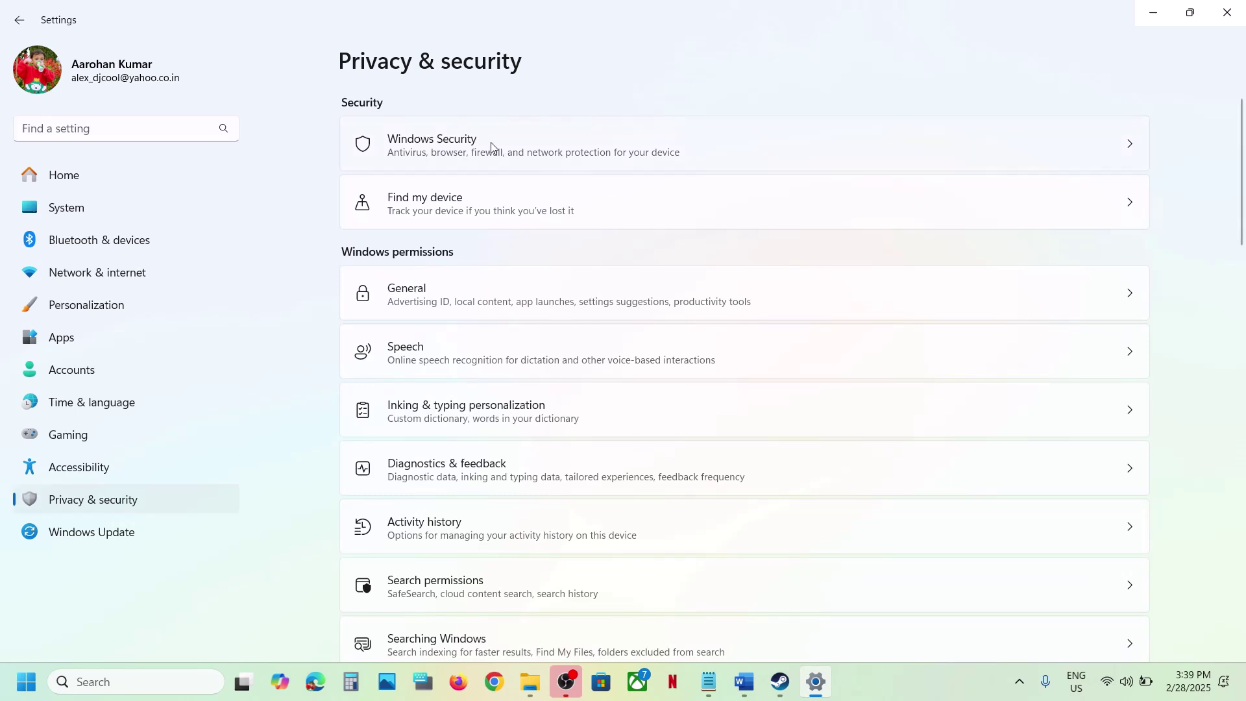
{"action": "left_click", "coordinate": [463, 156]}
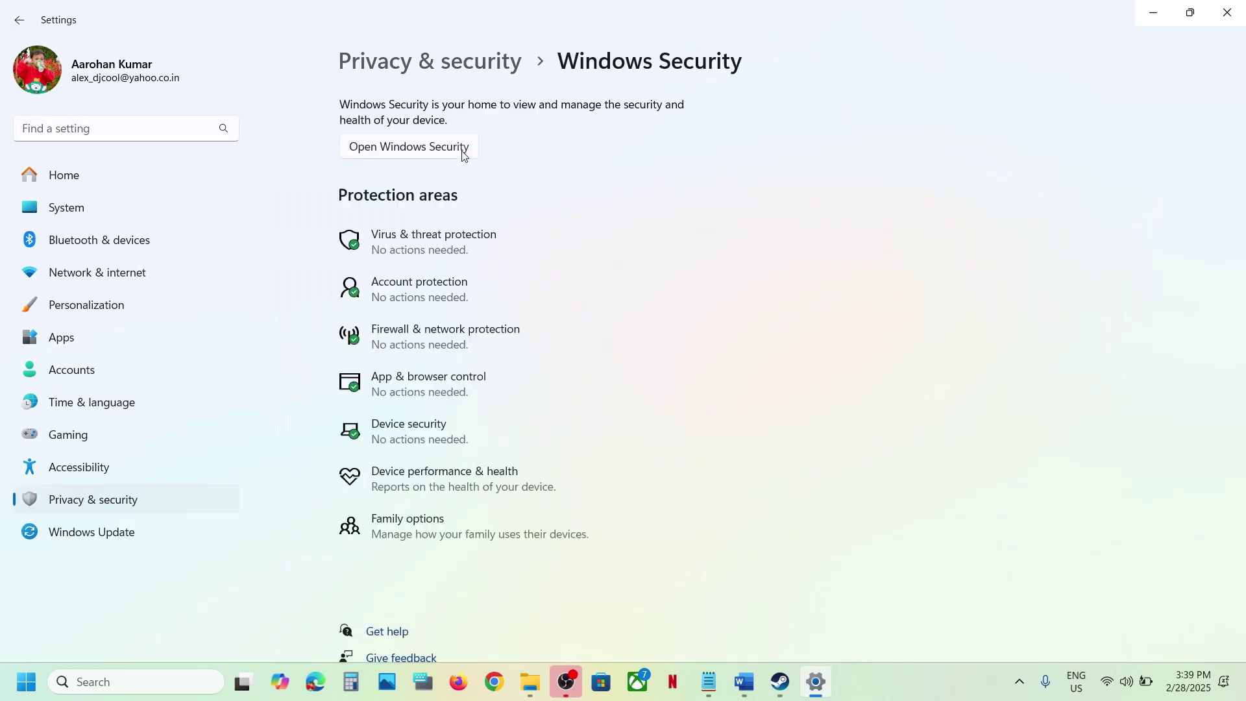
{"action": "left_click", "coordinate": [450, 240]}
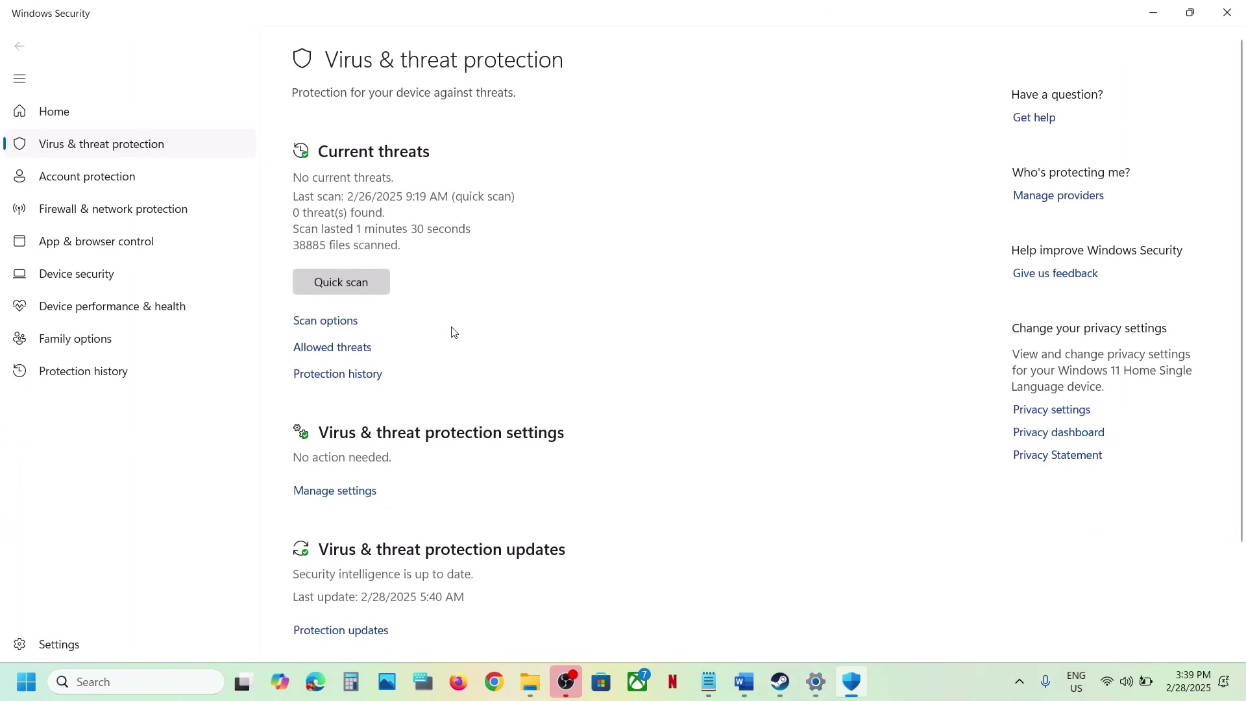
Open the list of apps allowed through Controlled folder access under Ransomware protection.
{"action": "scroll", "coordinate": [505, 651], "scroll_direction": "down", "scroll_amount": 2}
{"action": "left_click", "coordinate": [383, 611]}
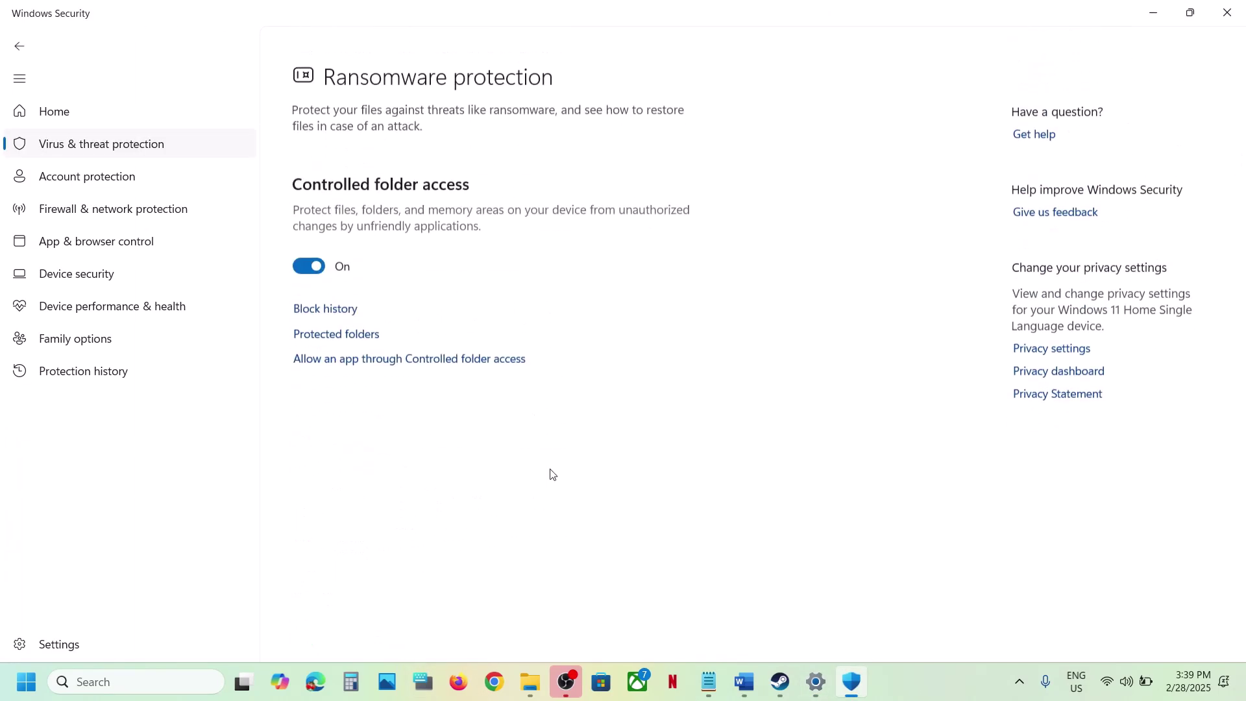
{"action": "left_click", "coordinate": [411, 344]}
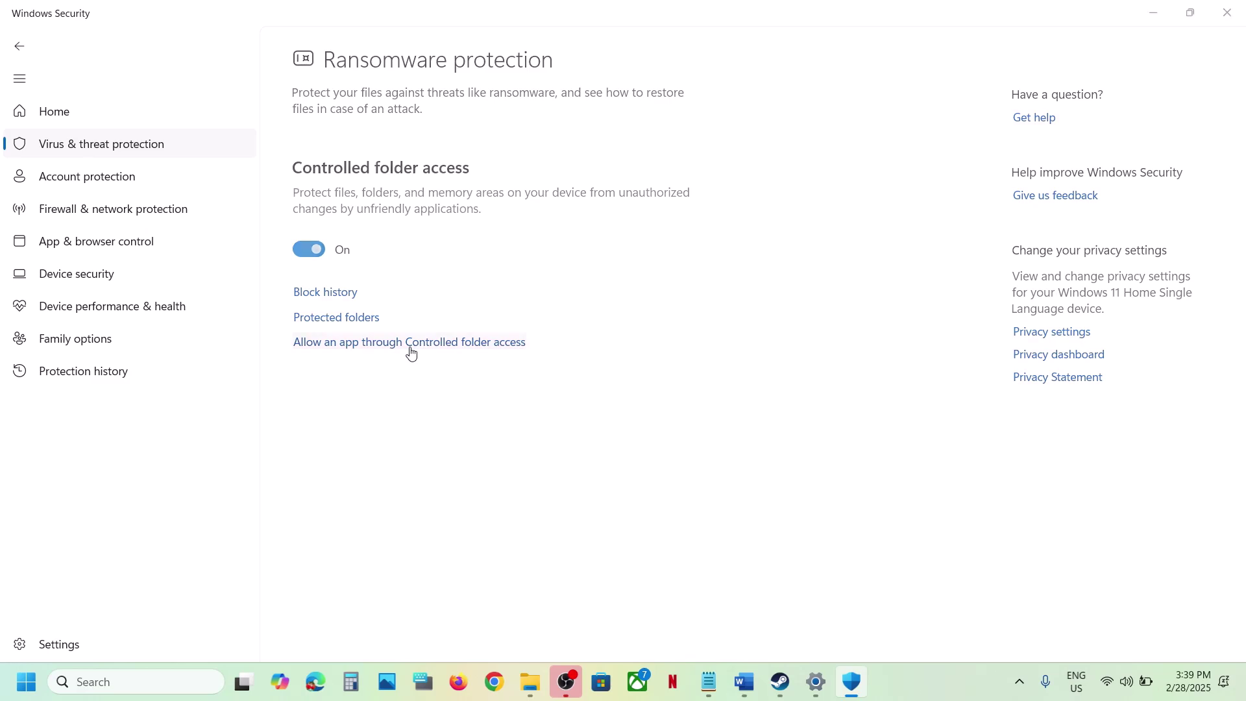
Add MonsterHunterWilds from C:\Program Files (x86)\Steam\steamapps\common\MonsterHunterWilds as an allowed app for Controlled folder access.
{"action": "scroll", "coordinate": [370, 186], "scroll_direction": "down", "scroll_amount": 2}
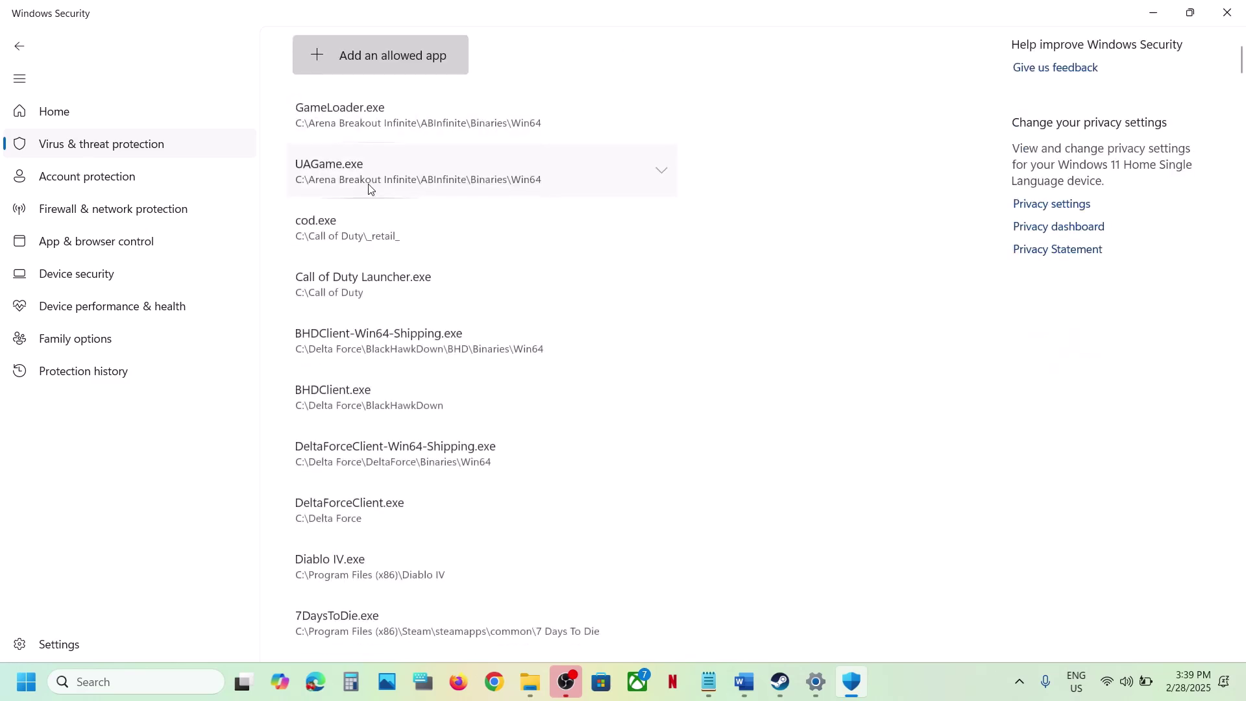
{"action": "left_click", "coordinate": [373, 61]}
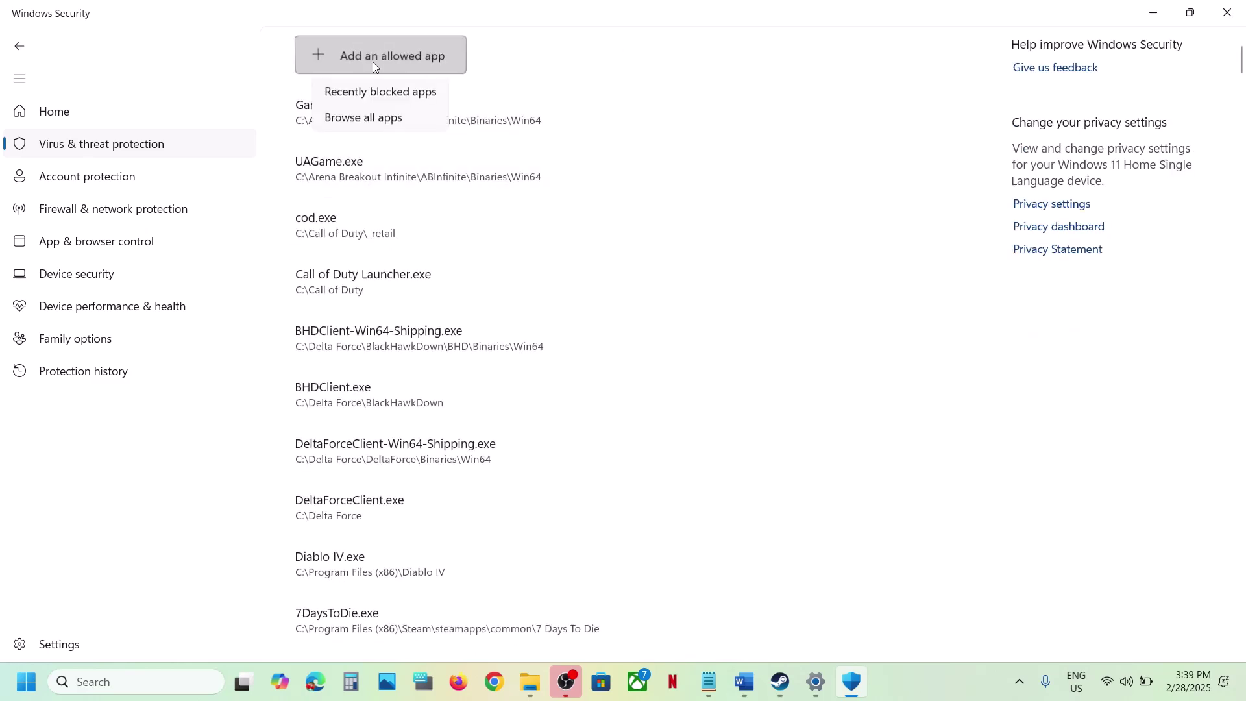
{"action": "left_click", "coordinate": [396, 119]}
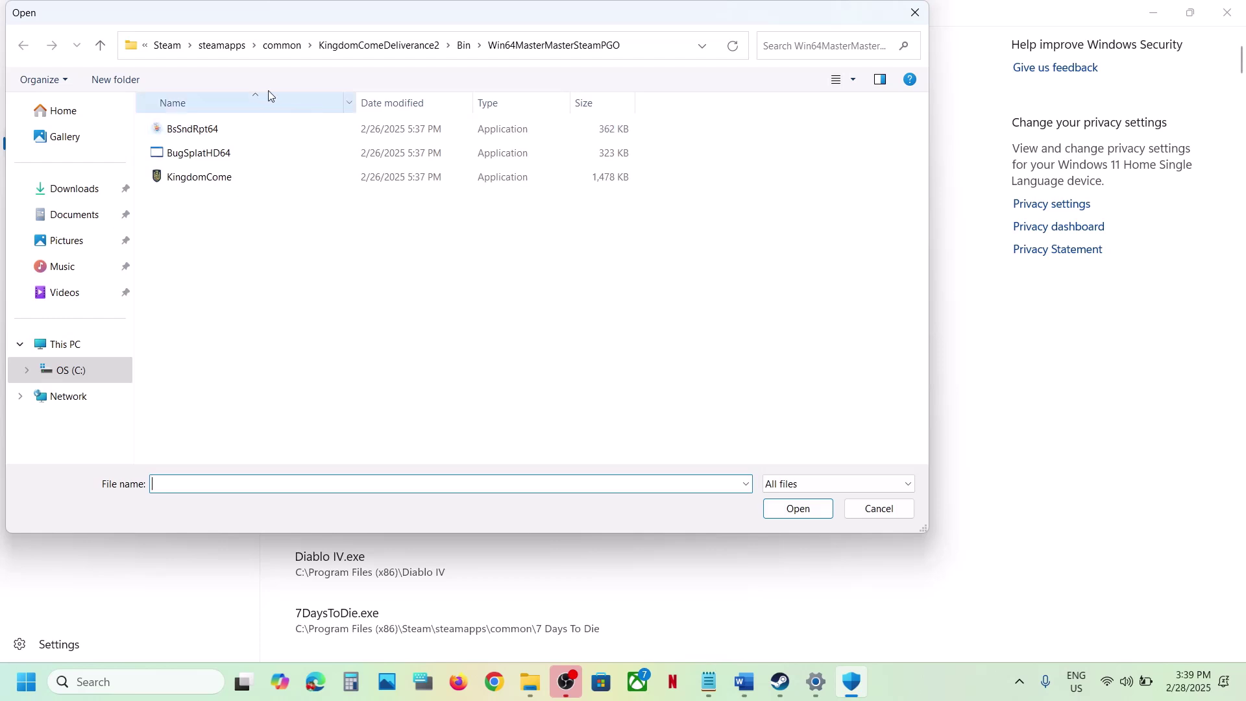
{"action": "left_click", "coordinate": [277, 50]}
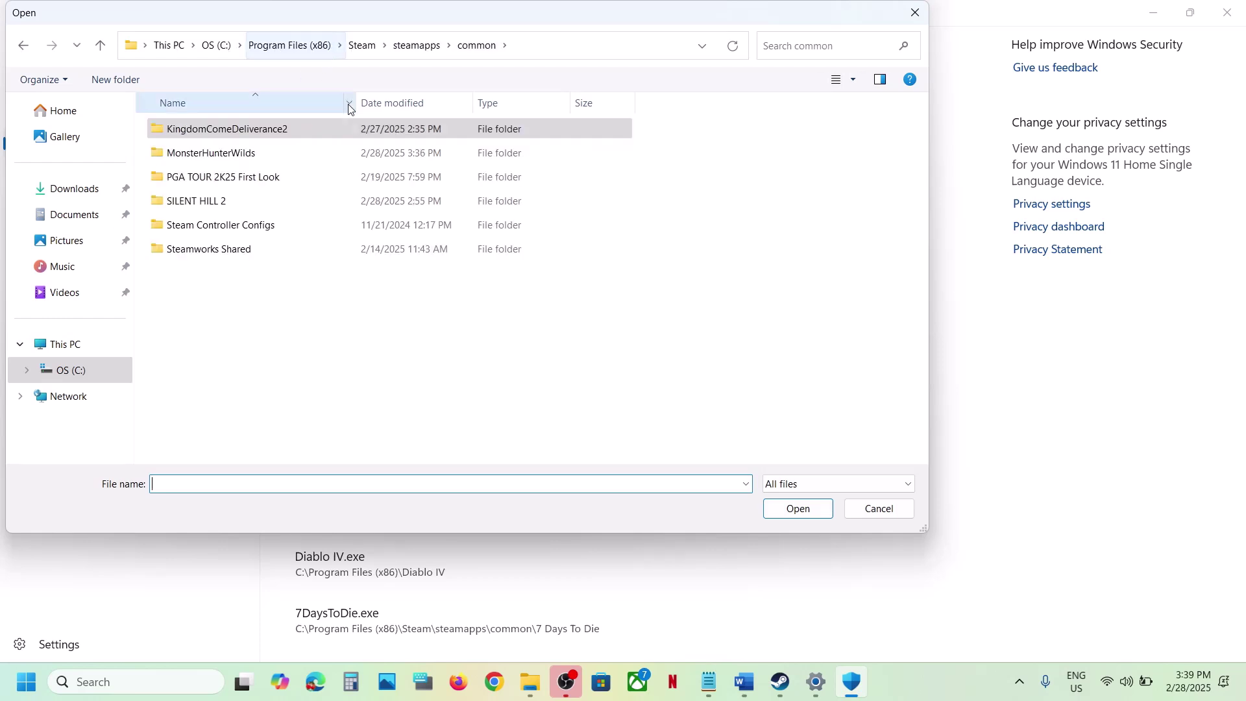
{"action": "double_click", "coordinate": [247, 156]}
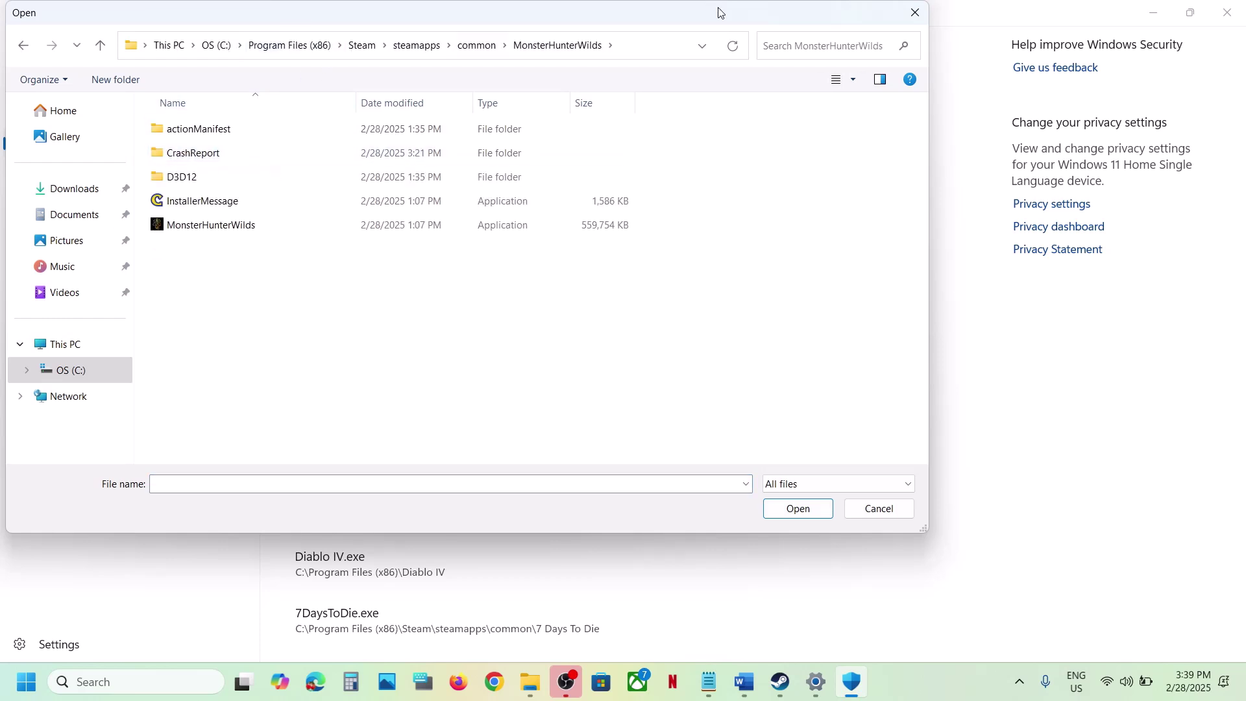
{"action": "left_click", "coordinate": [643, 48]}
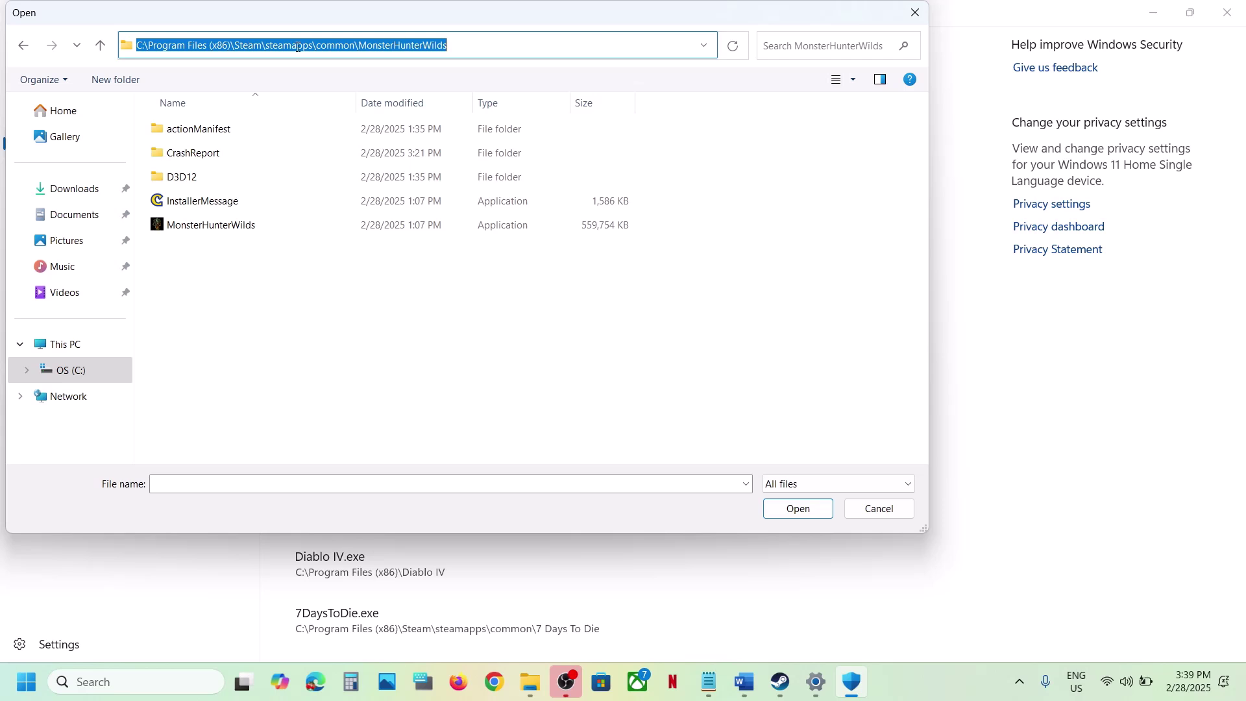
{"action": "left_click", "coordinate": [206, 227]}
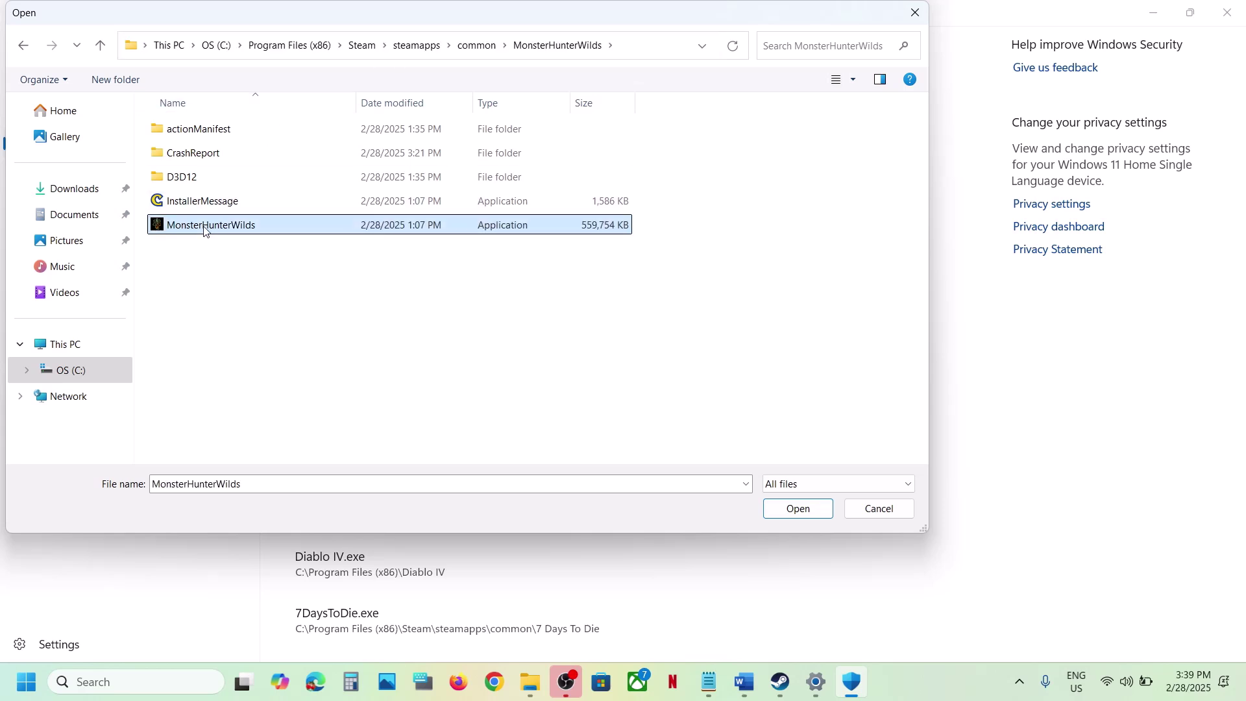
{"action": "left_click", "coordinate": [798, 508]}
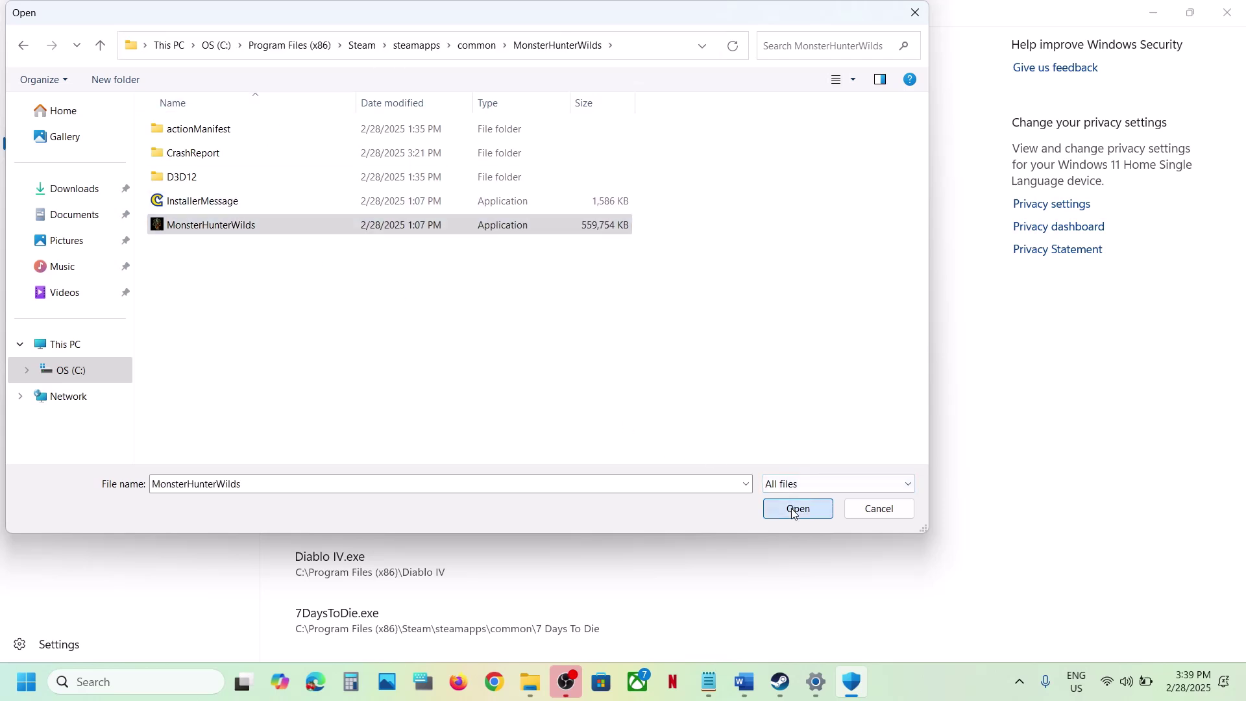
Open Control Panel and go to the allowed apps of Windows Defender Firewall under System and Security.
{"action": "left_click", "coordinate": [121, 682]}
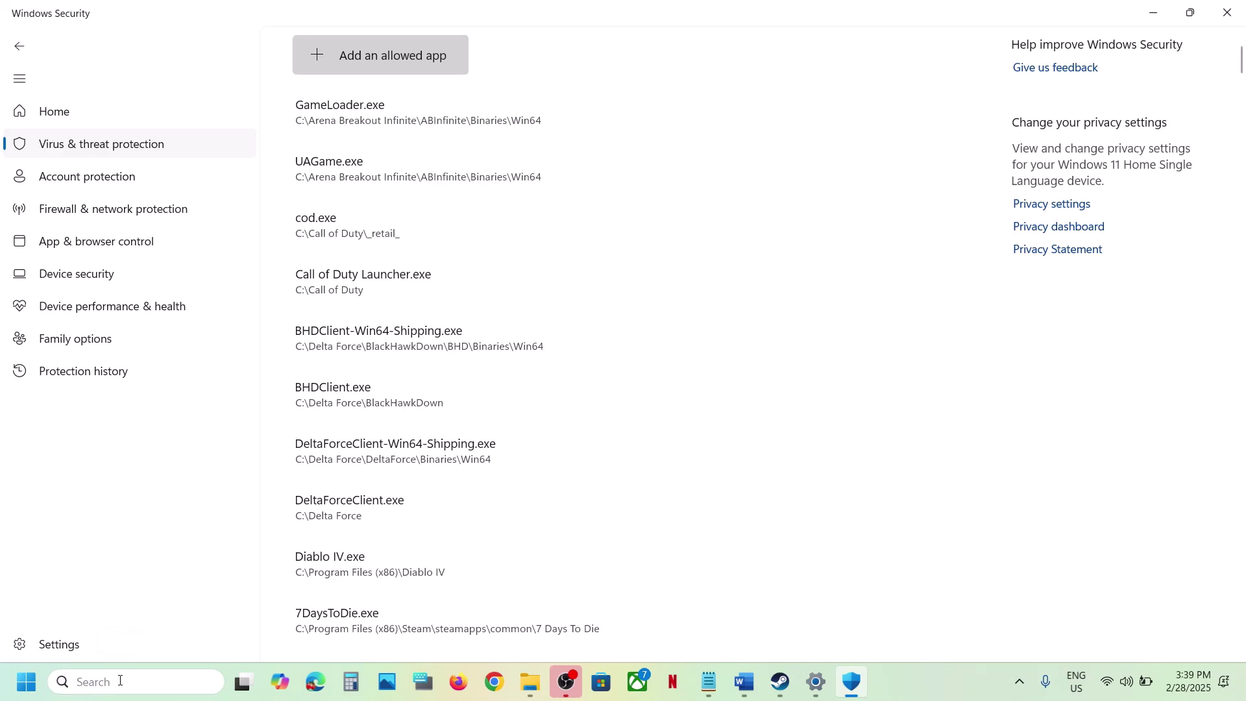
{"action": "type", "text": "control"}
{"action": "key", "text": "Return"}
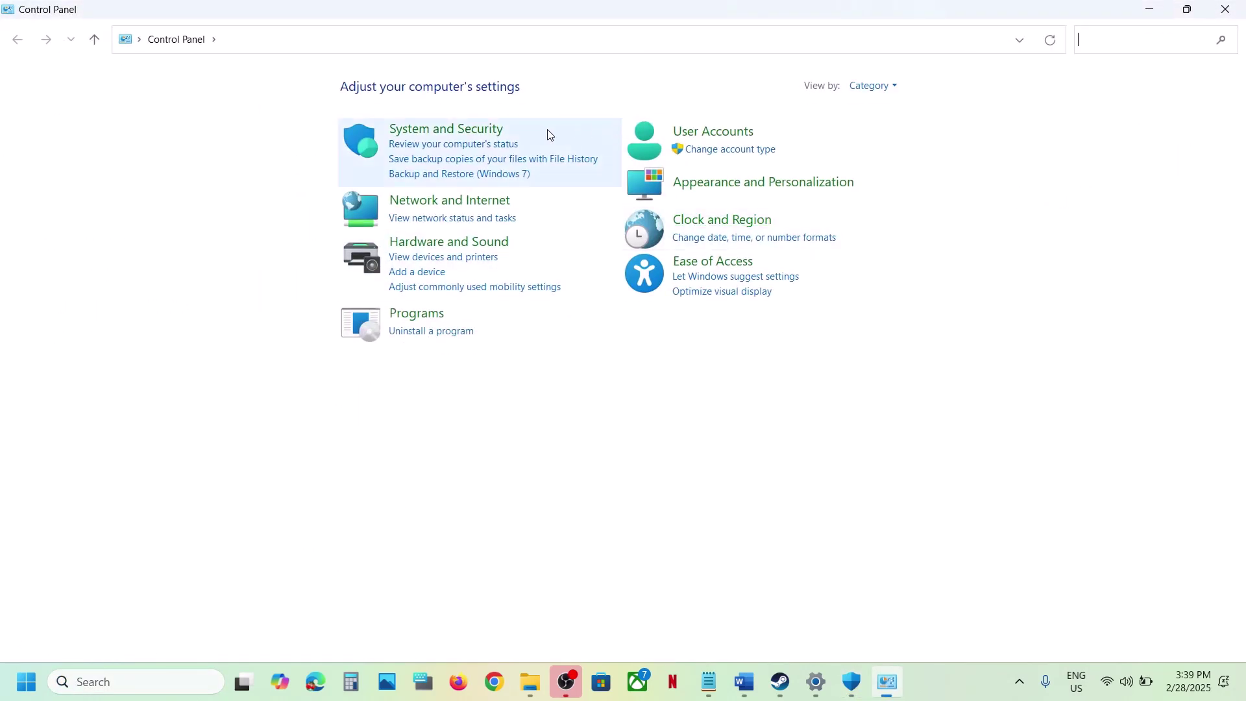
{"action": "left_click", "coordinate": [478, 129]}
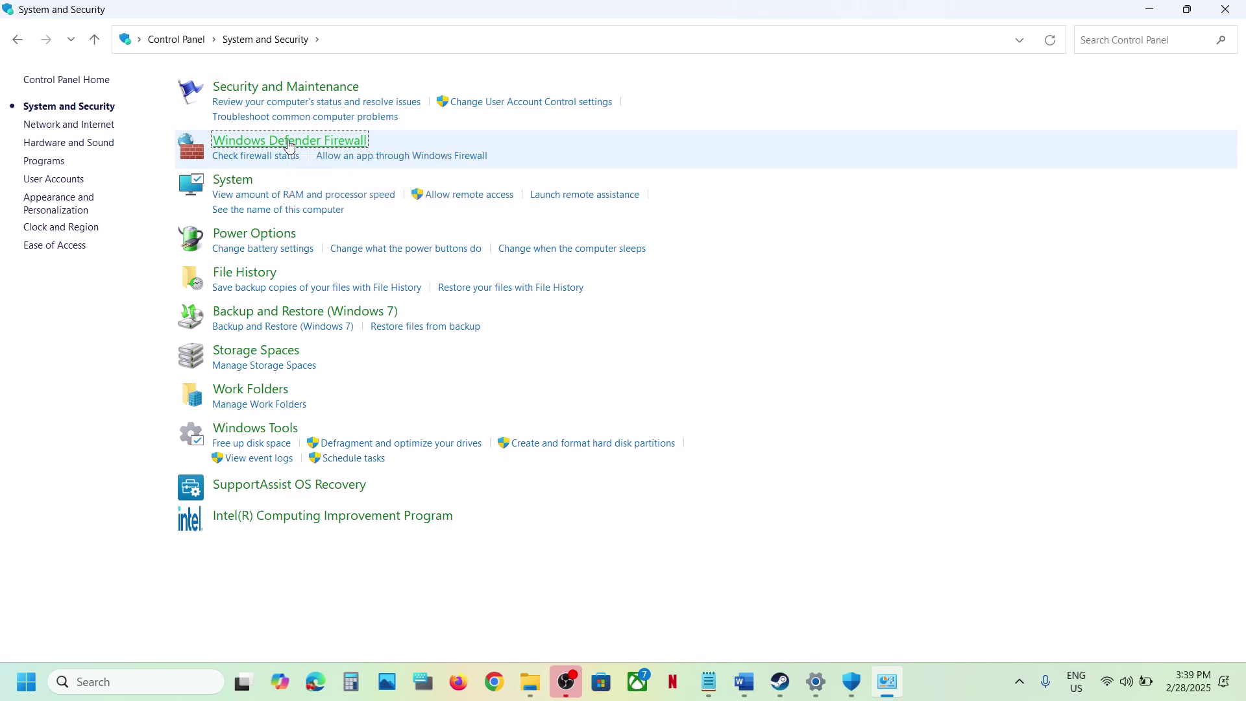
{"action": "left_click", "coordinate": [286, 141]}
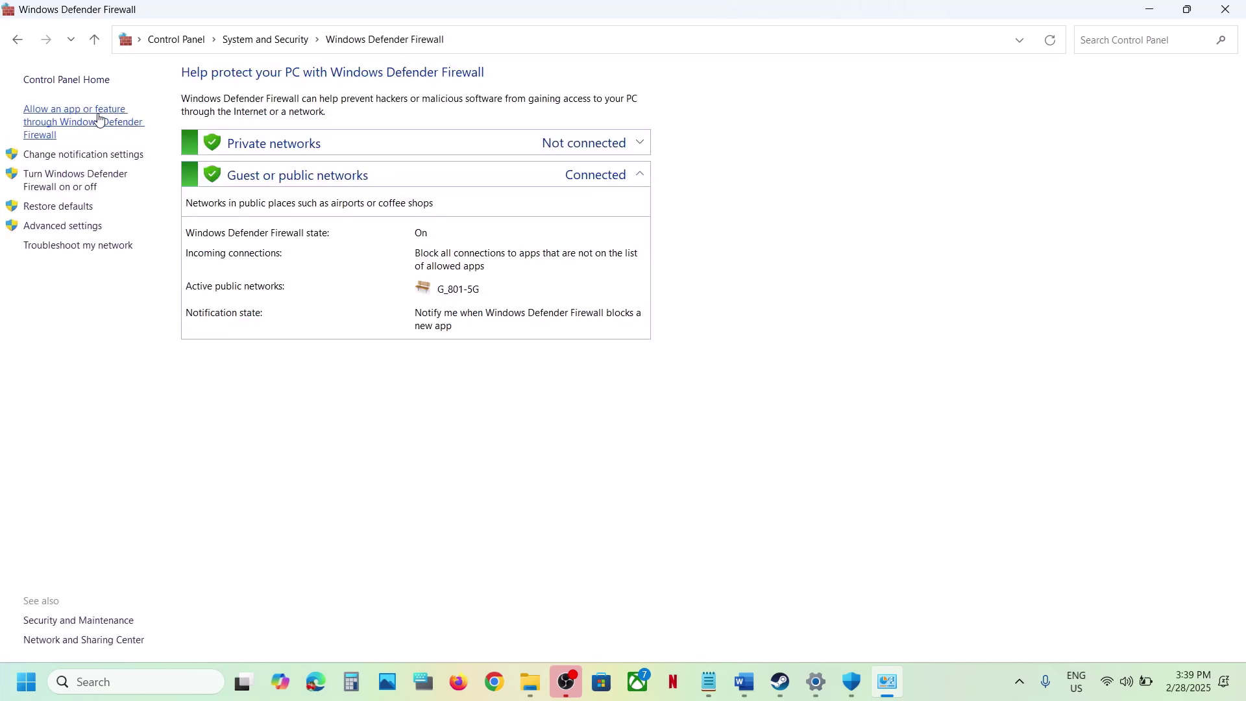
{"action": "left_click", "coordinate": [98, 119]}
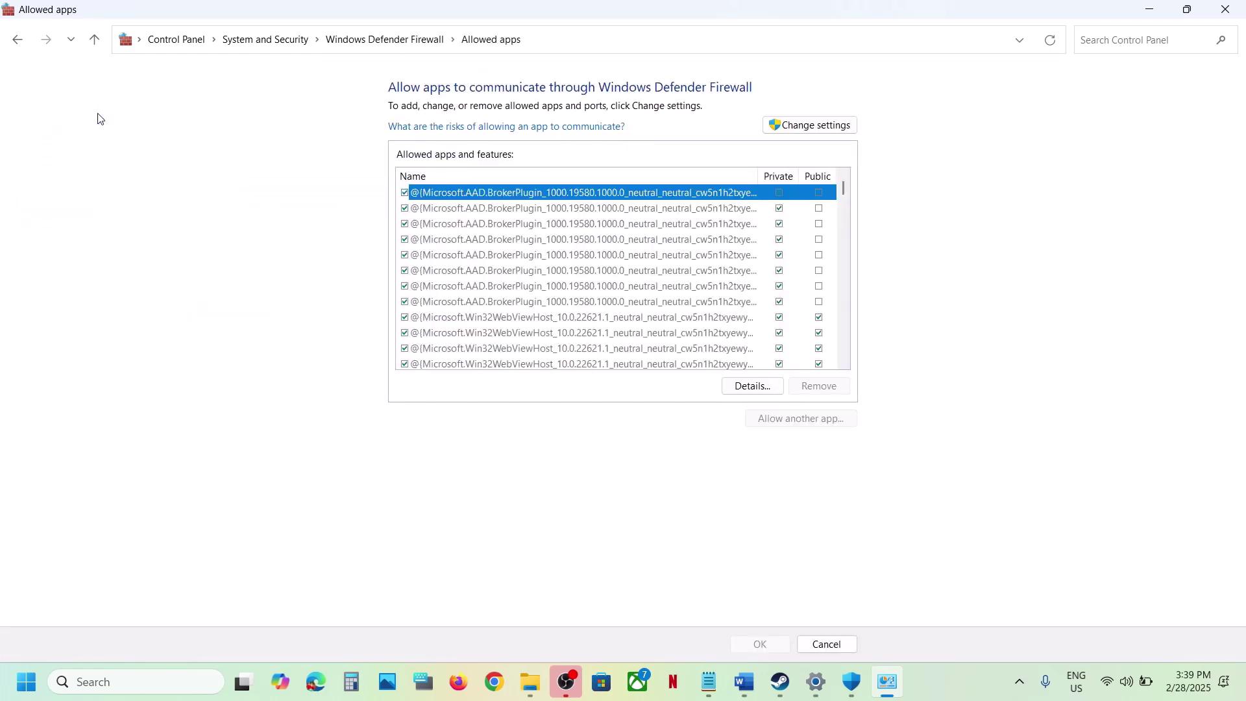
Try to add the MonsterHunterWilds application from its Steam common folder to the firewall's allowed apps.
{"action": "left_click", "coordinate": [828, 123]}
{"action": "left_click", "coordinate": [804, 421]}
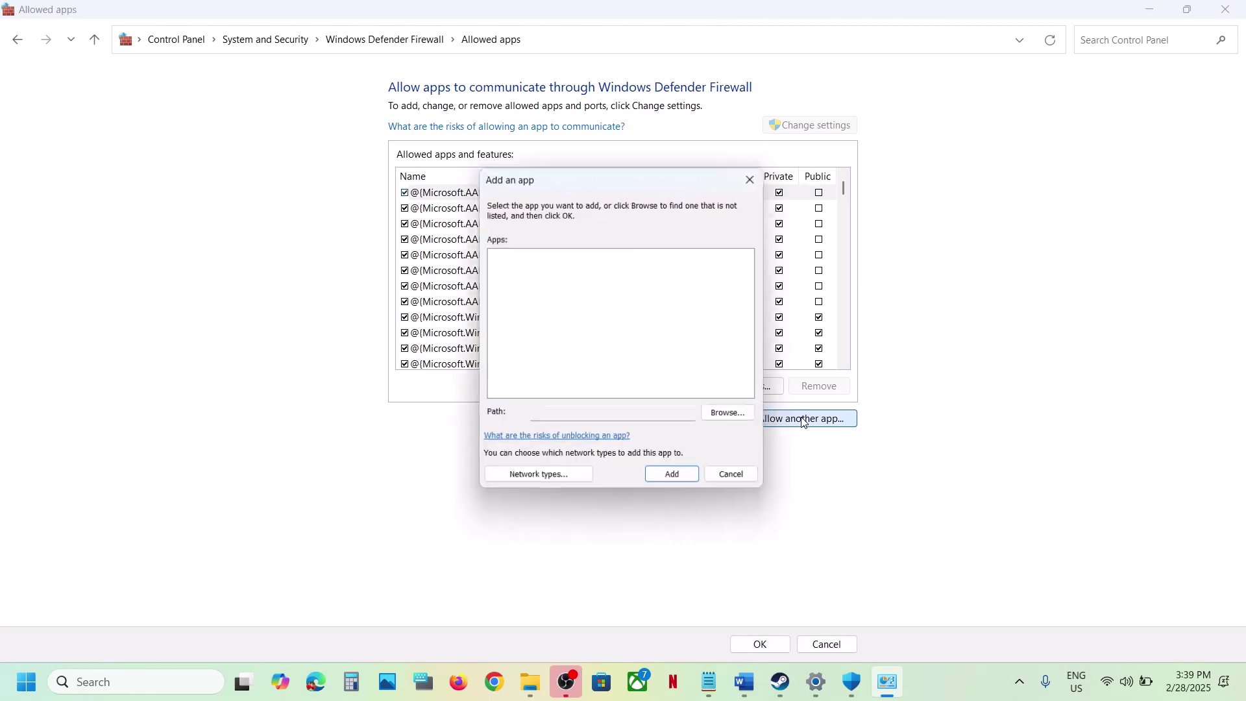
{"action": "left_click", "coordinate": [735, 419]}
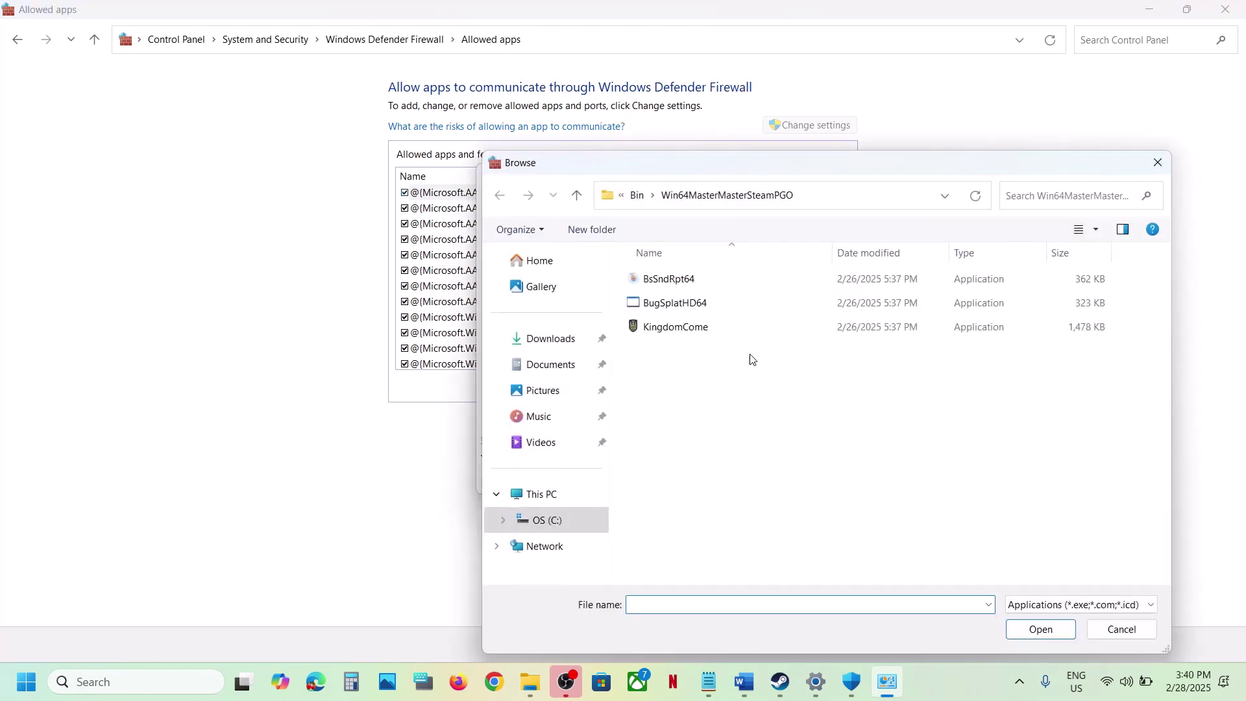
{"action": "left_click", "coordinate": [637, 195]}
{"action": "left_click", "coordinate": [646, 195]}
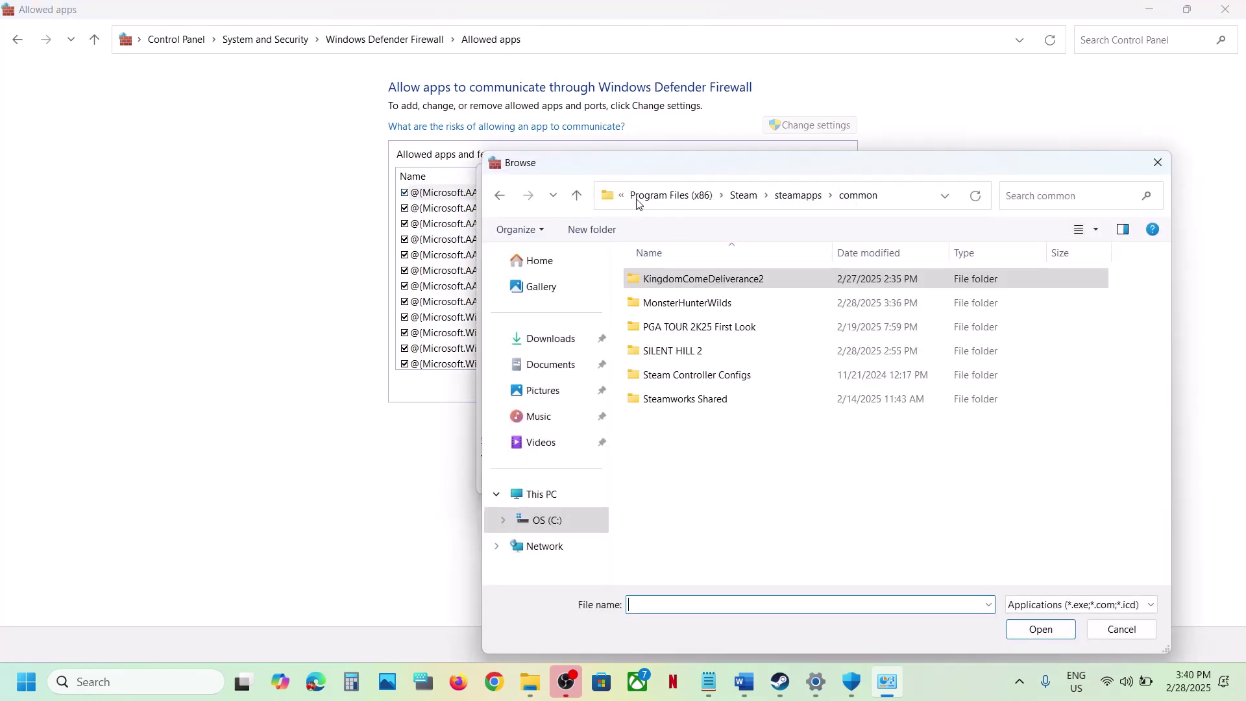
{"action": "double_click", "coordinate": [686, 302]}
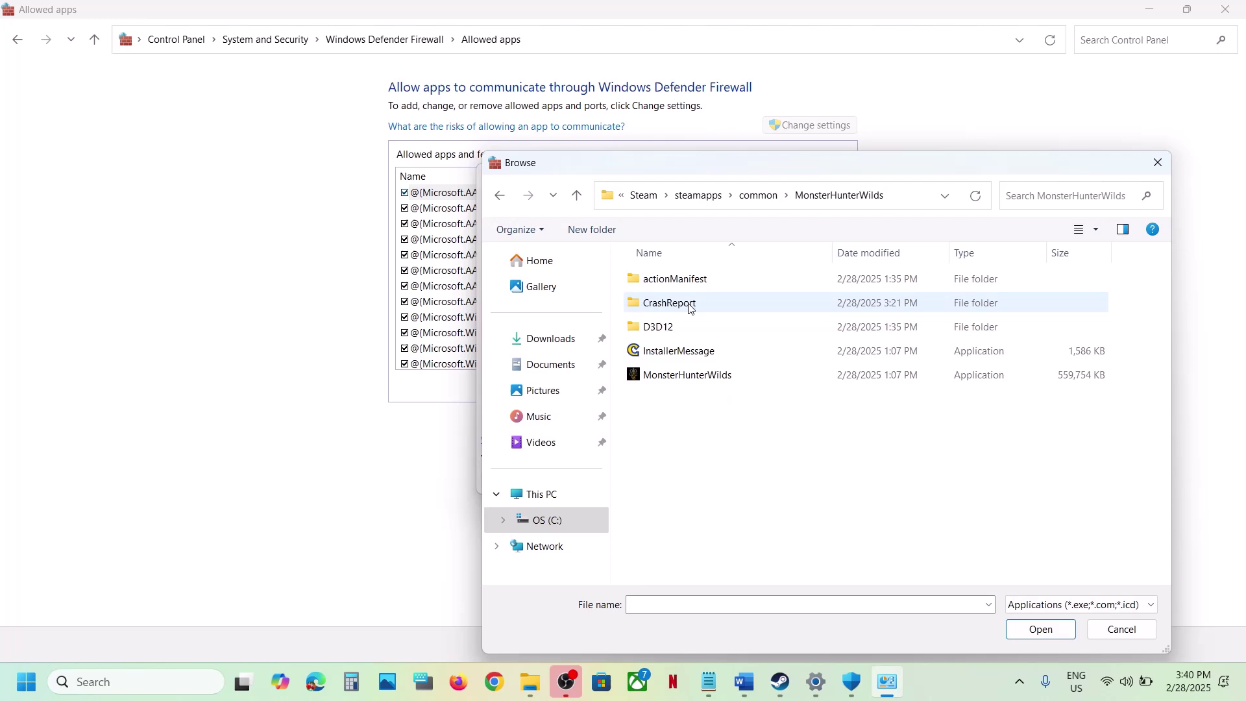
{"action": "left_click", "coordinate": [681, 376]}
{"action": "left_click", "coordinate": [1040, 628]}
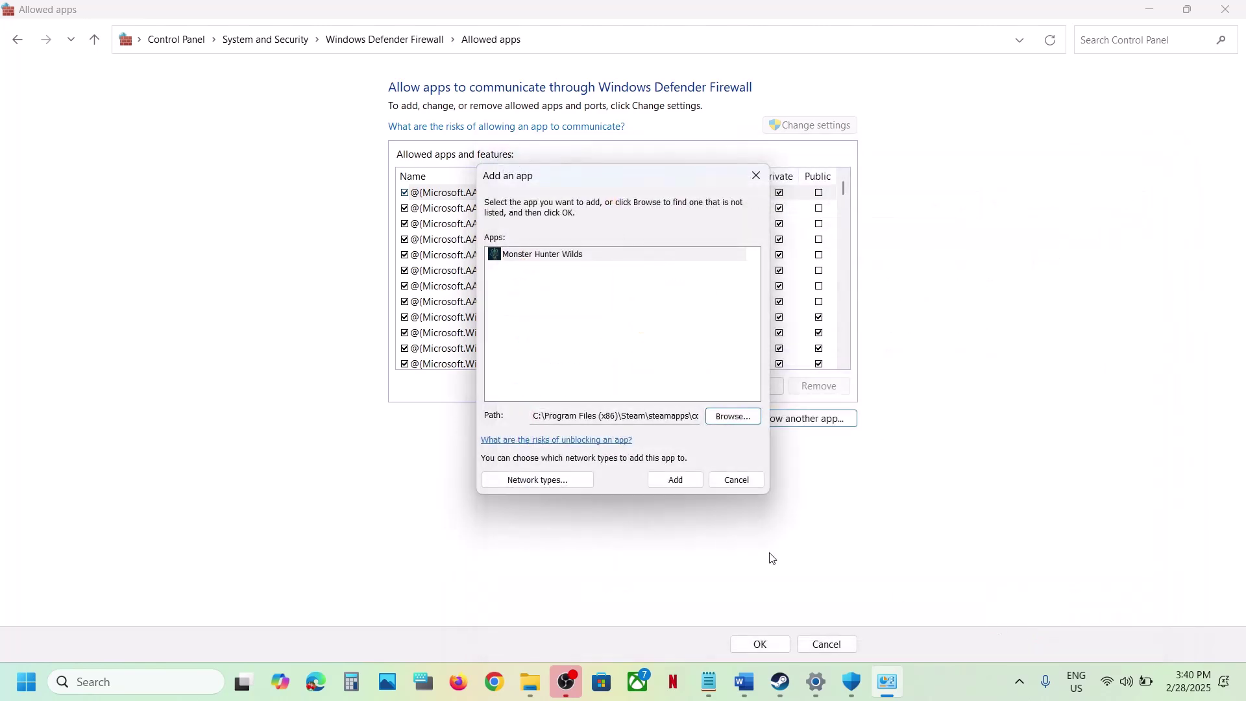
{"action": "left_click", "coordinate": [669, 483]}
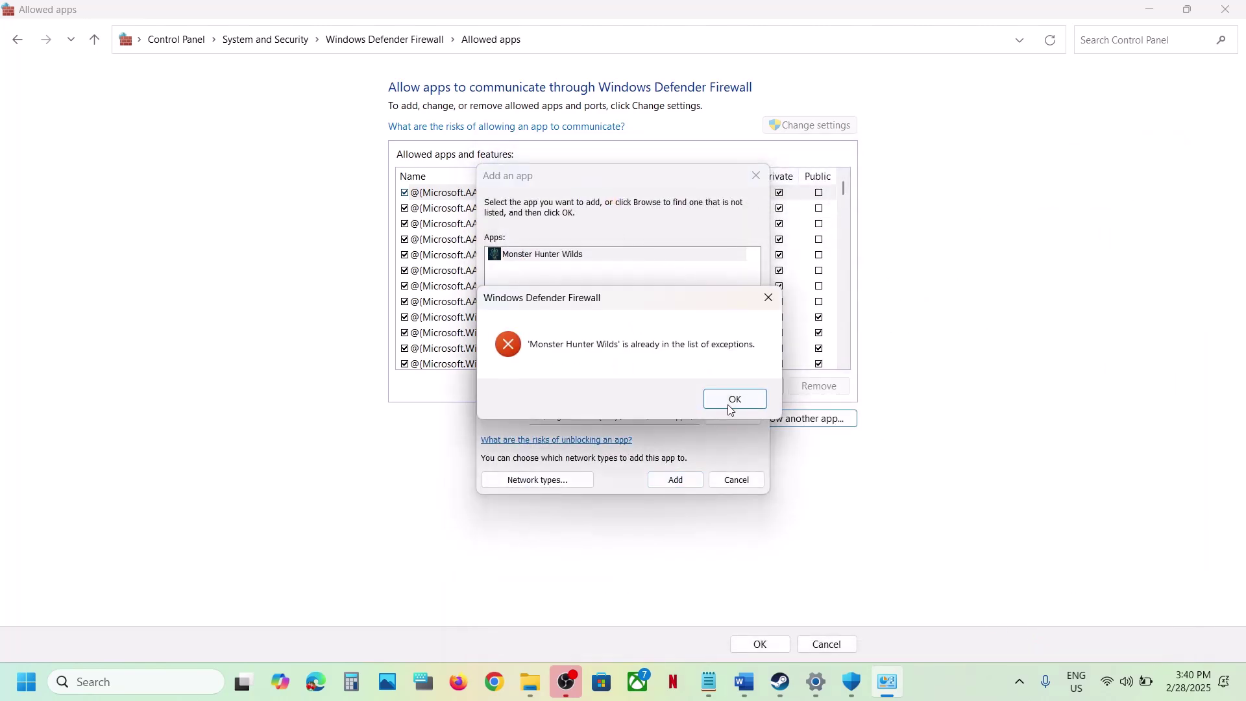
{"action": "left_click", "coordinate": [732, 399]}
{"action": "left_click", "coordinate": [755, 176]}
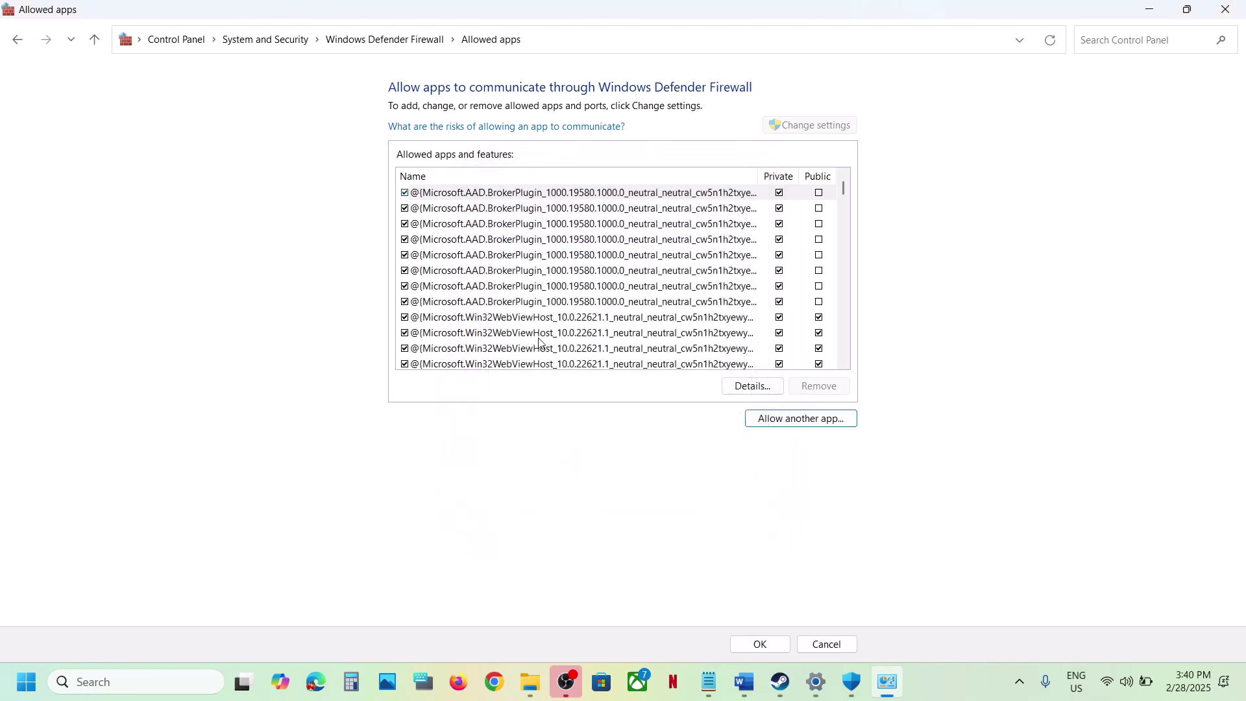
Locate Monster Hunter Wilds in the firewall's allowed apps list, and close the Control Panel and Windows Security windows.
{"action": "left_click", "coordinate": [536, 347]}
{"action": "key", "text": "m"}
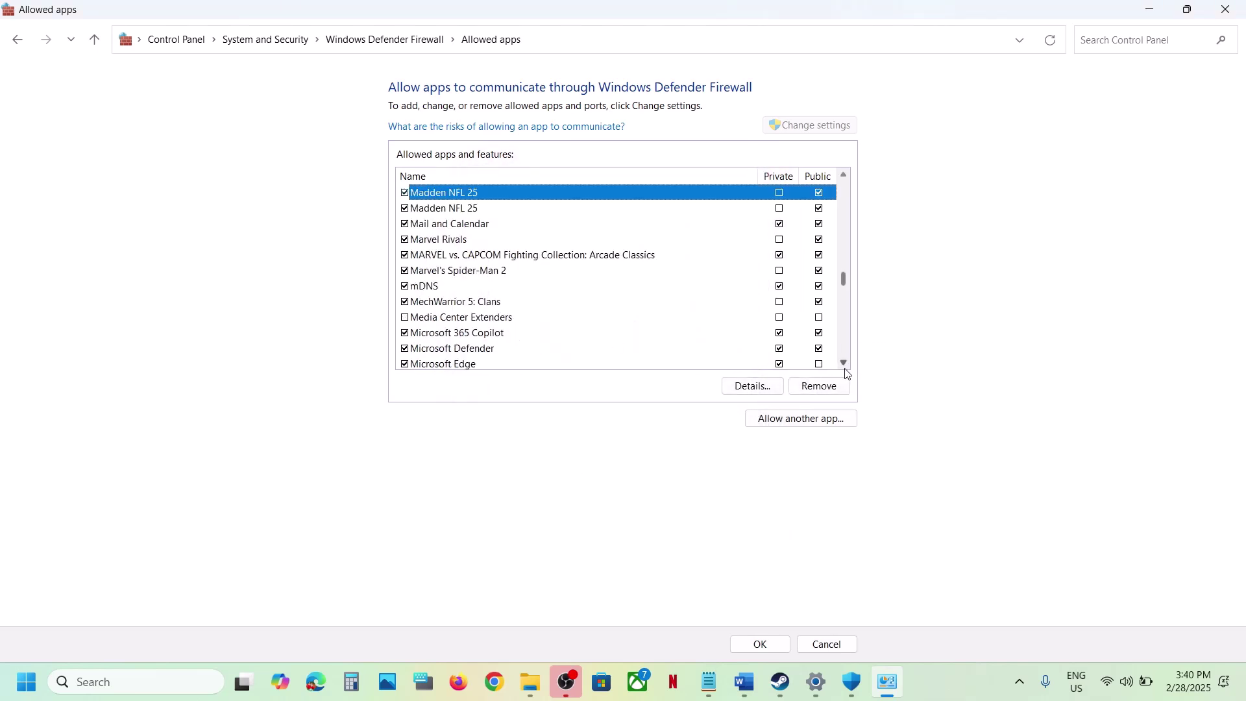
{"action": "scroll", "coordinate": [843, 369], "scroll_direction": "down", "scroll_amount": 2}
{"action": "scroll", "coordinate": [843, 367], "scroll_direction": "down", "scroll_amount": 5}
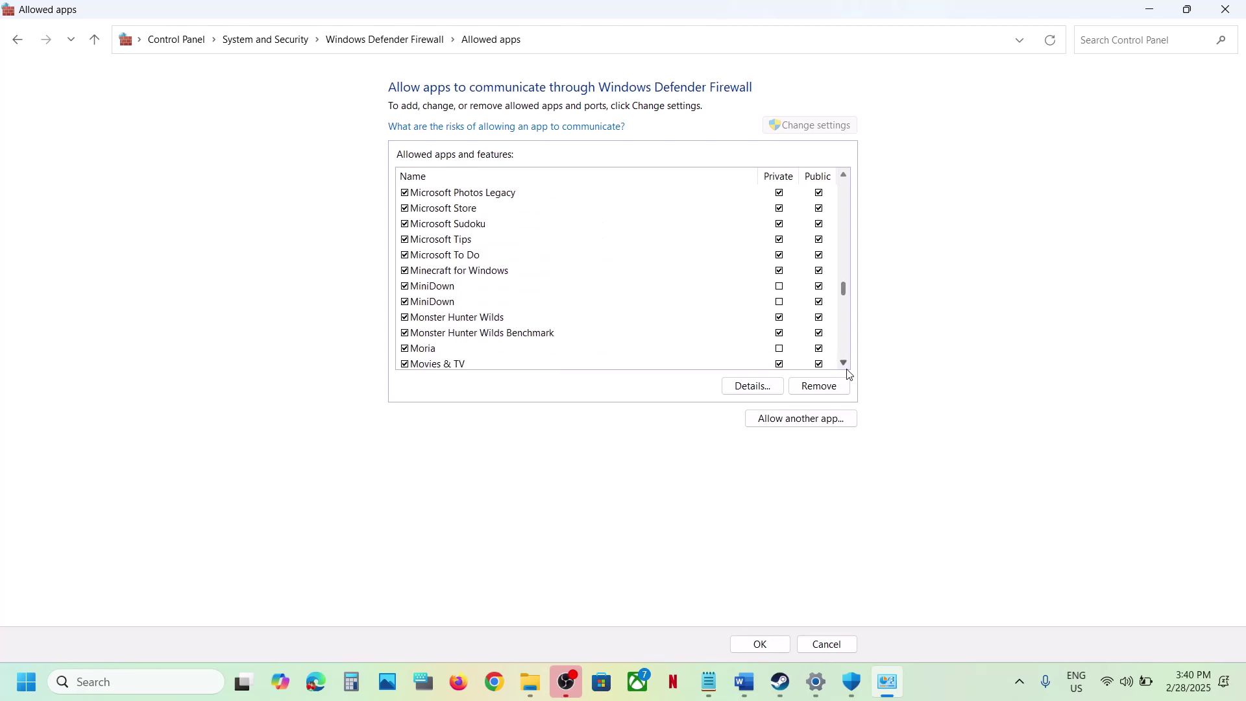
{"action": "left_click", "coordinate": [495, 318]}
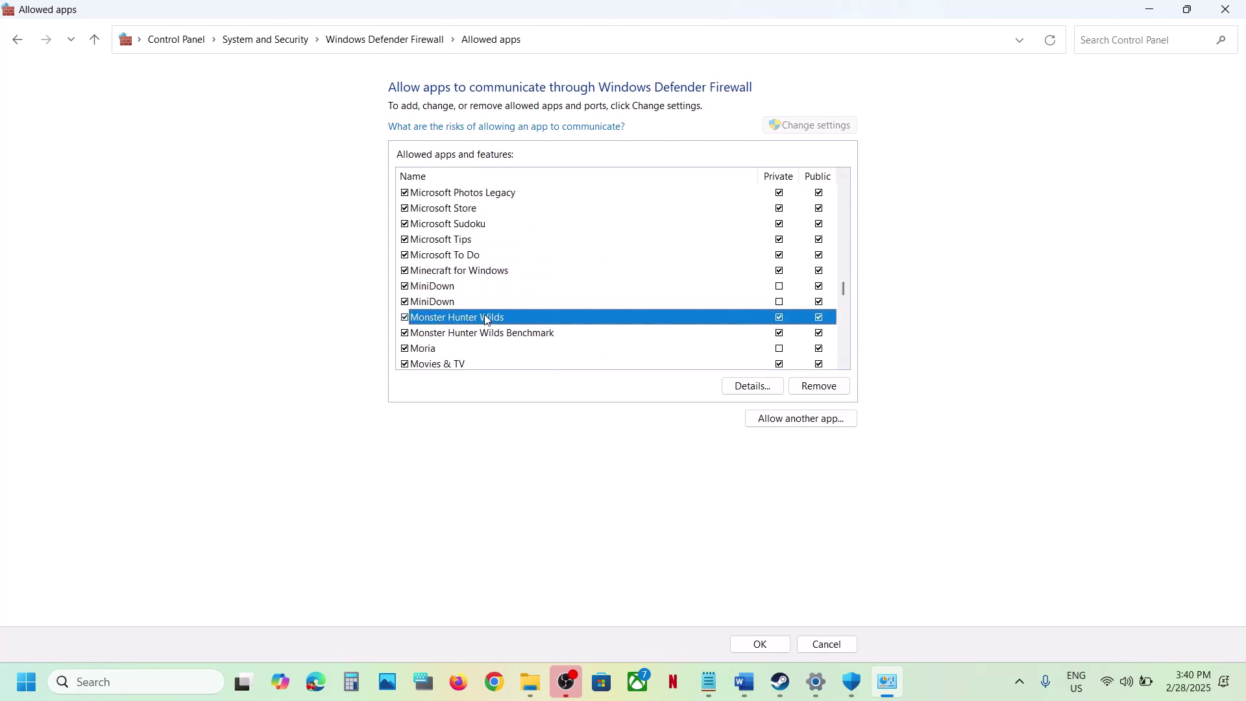
{"action": "left_click", "coordinate": [1237, 13]}
{"action": "left_click", "coordinate": [1237, 13]}
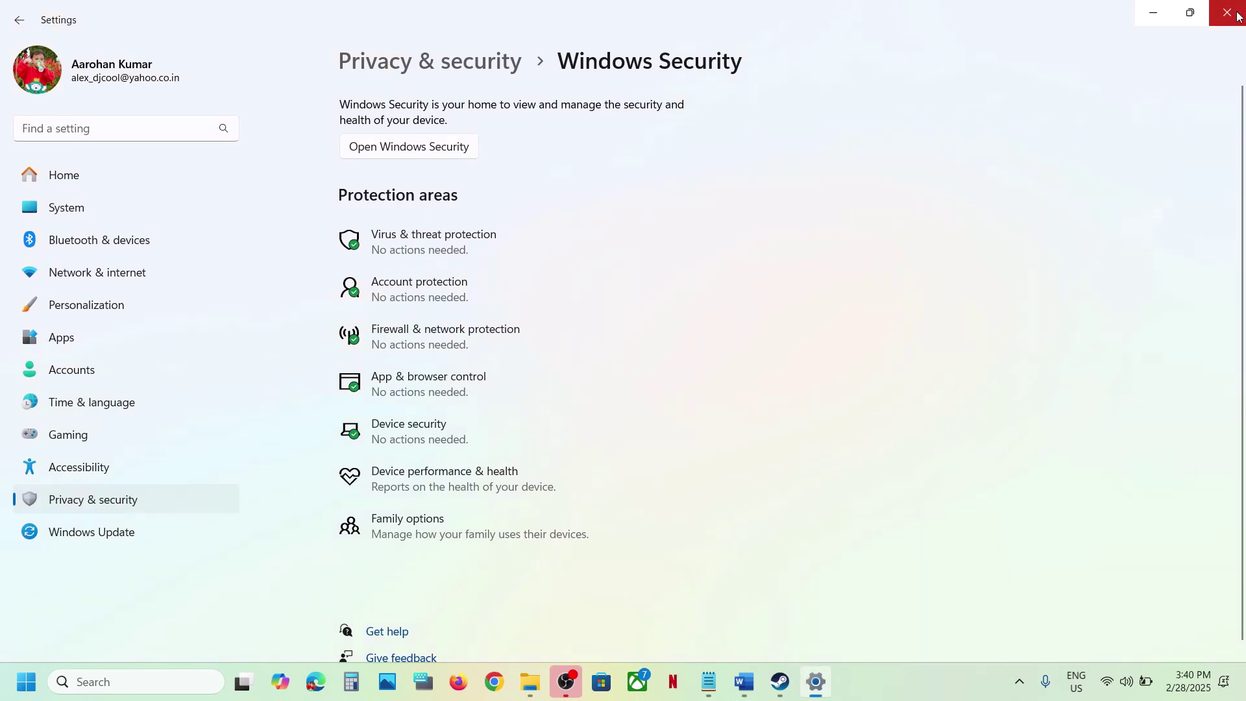
Close Settings and read Step 12 in the Word document about a clean graphics driver installation, including the NVIDIA and AMD links.
{"action": "left_click", "coordinate": [1233, 12]}
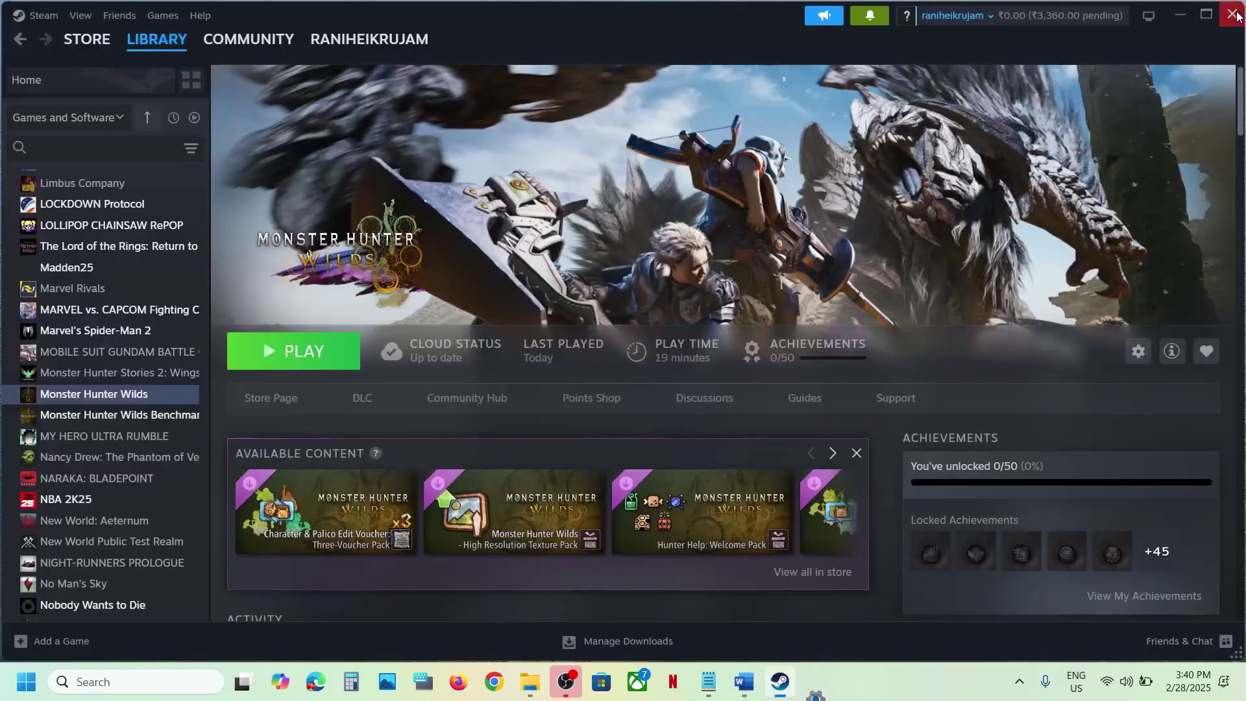
{"action": "left_click", "coordinate": [743, 682]}
{"action": "scroll", "coordinate": [506, 427], "scroll_direction": "down", "scroll_amount": 2}
{"action": "scroll", "coordinate": [506, 426], "scroll_direction": "down", "scroll_amount": 1}
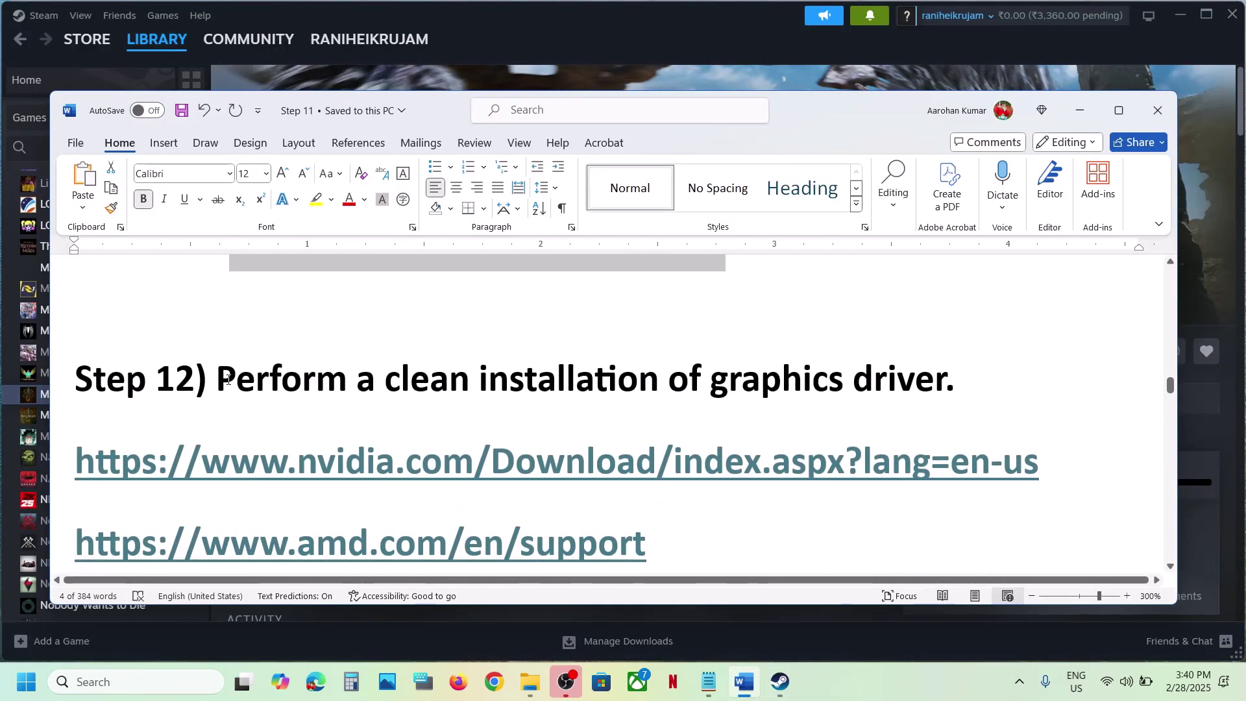
{"action": "left_click_drag", "start_coordinate": [216, 383], "coordinate": [944, 387]}
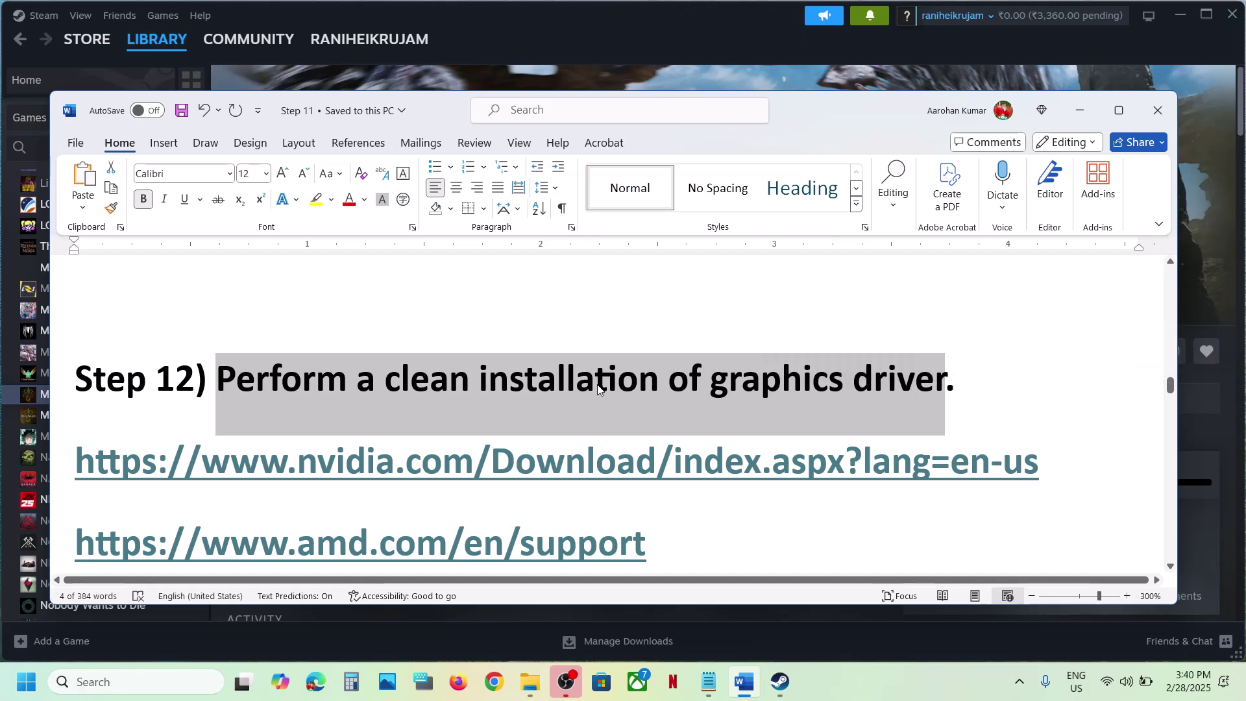
{"action": "scroll", "coordinate": [598, 384], "scroll_direction": "down", "scroll_amount": 1}
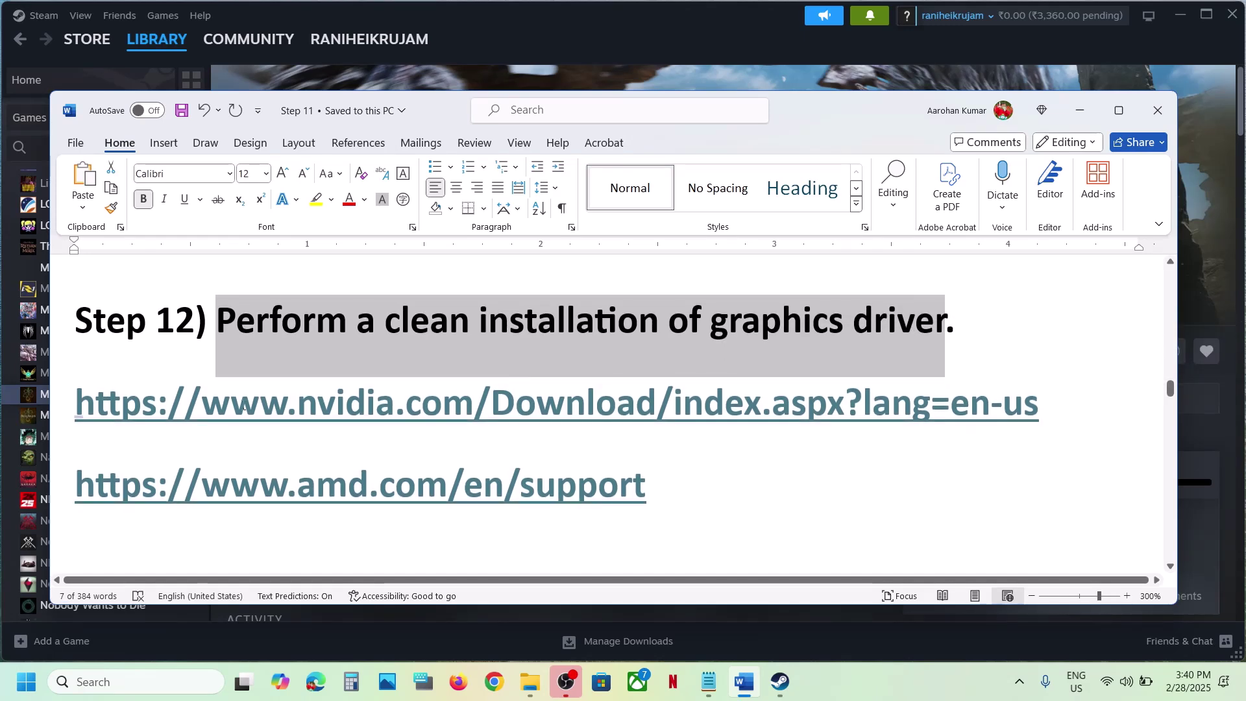
{"action": "left_click_drag", "start_coordinate": [203, 403], "coordinate": [675, 395]}
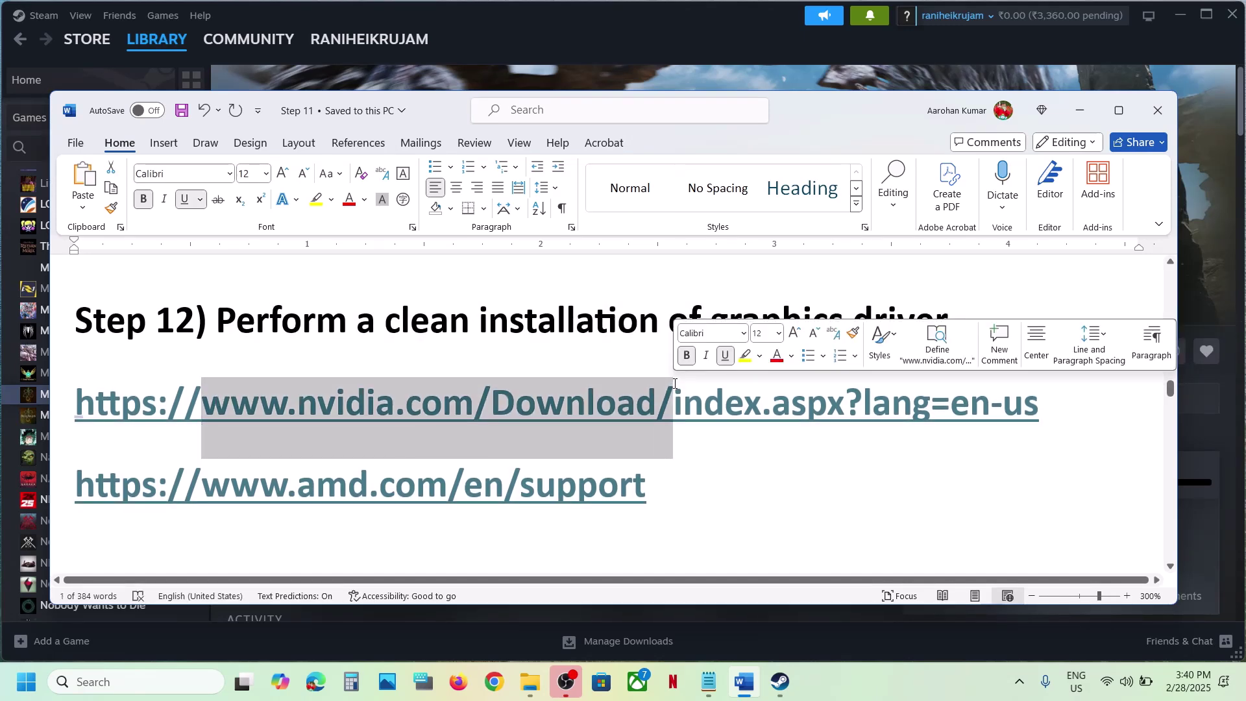
{"action": "left_click_drag", "start_coordinate": [213, 496], "coordinate": [618, 498]}
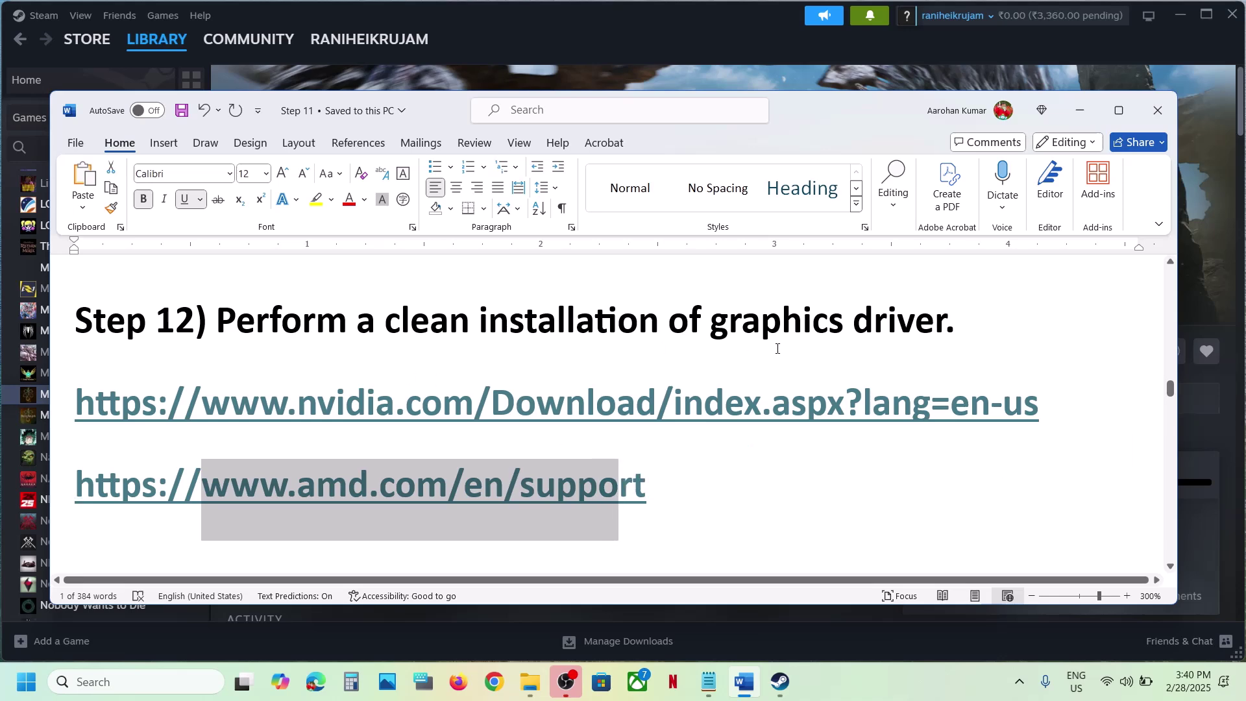
Find drivers for the GeForce RTX 3050 Laptop GPU on the NVIDIA drivers page, with Windows 11 as the operating system.
{"action": "left_click", "coordinate": [896, 694]}
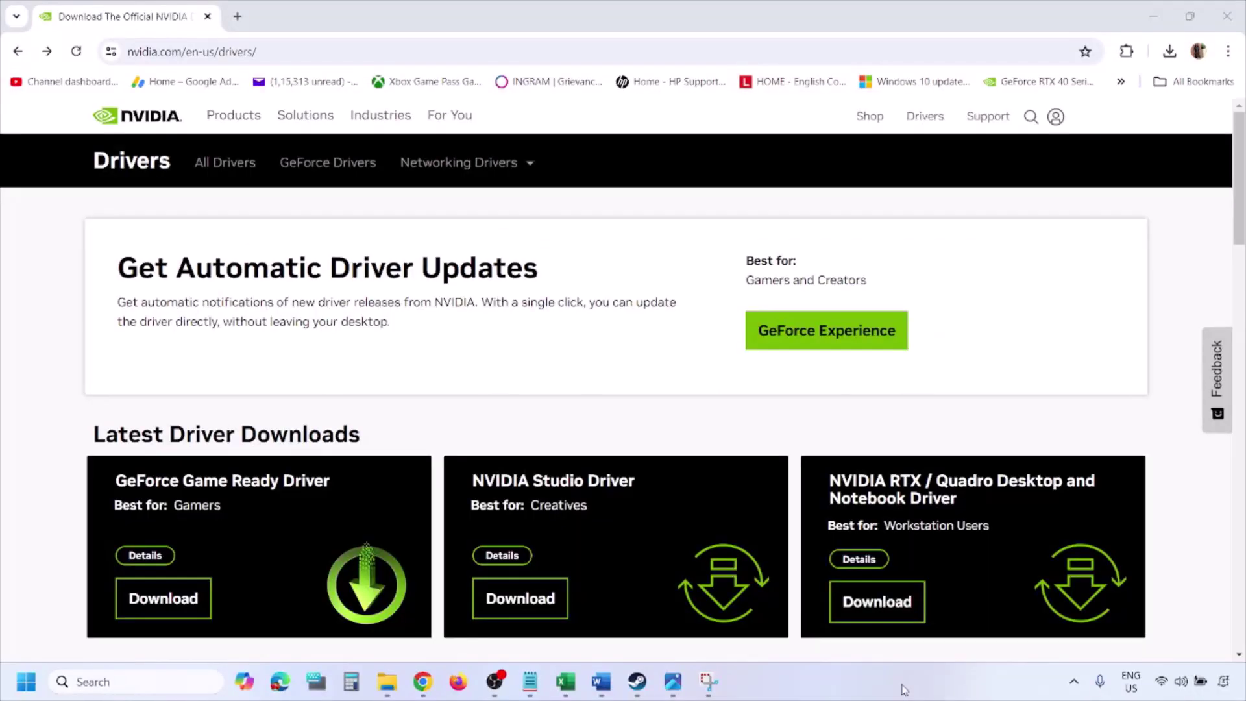
{"action": "scroll", "coordinate": [291, 397], "scroll_direction": "down", "scroll_amount": 8}
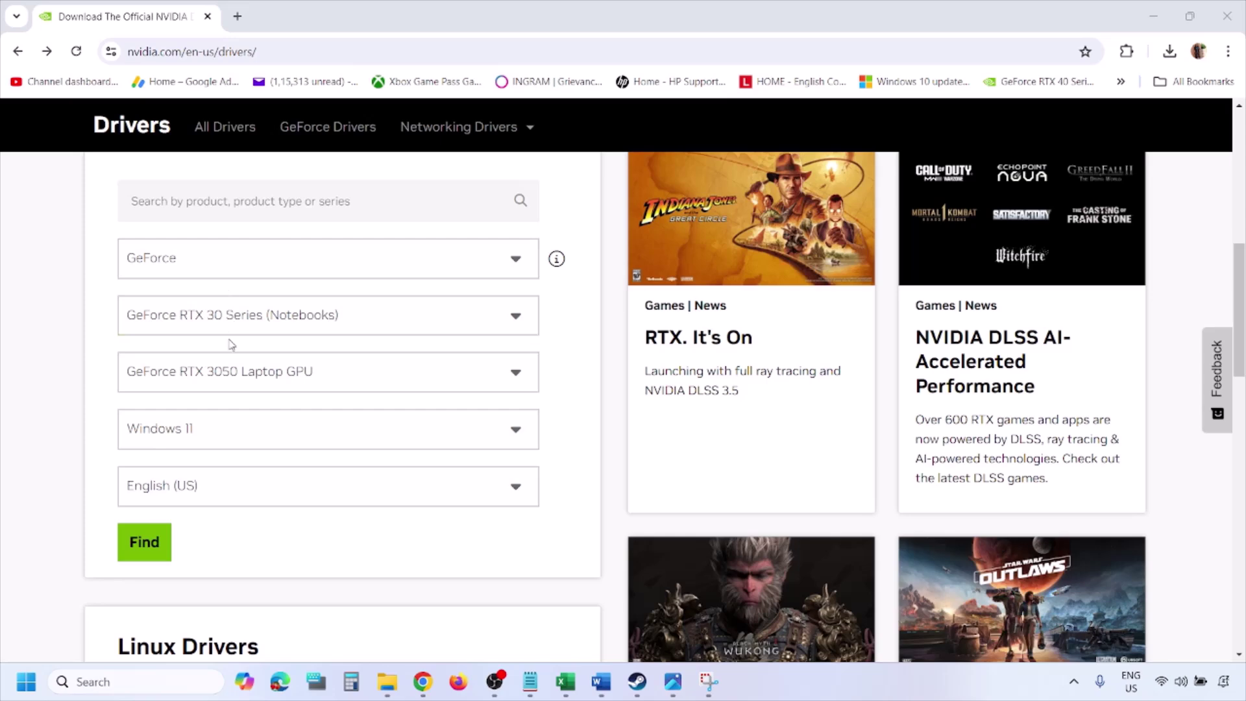
{"action": "left_click", "coordinate": [204, 432]}
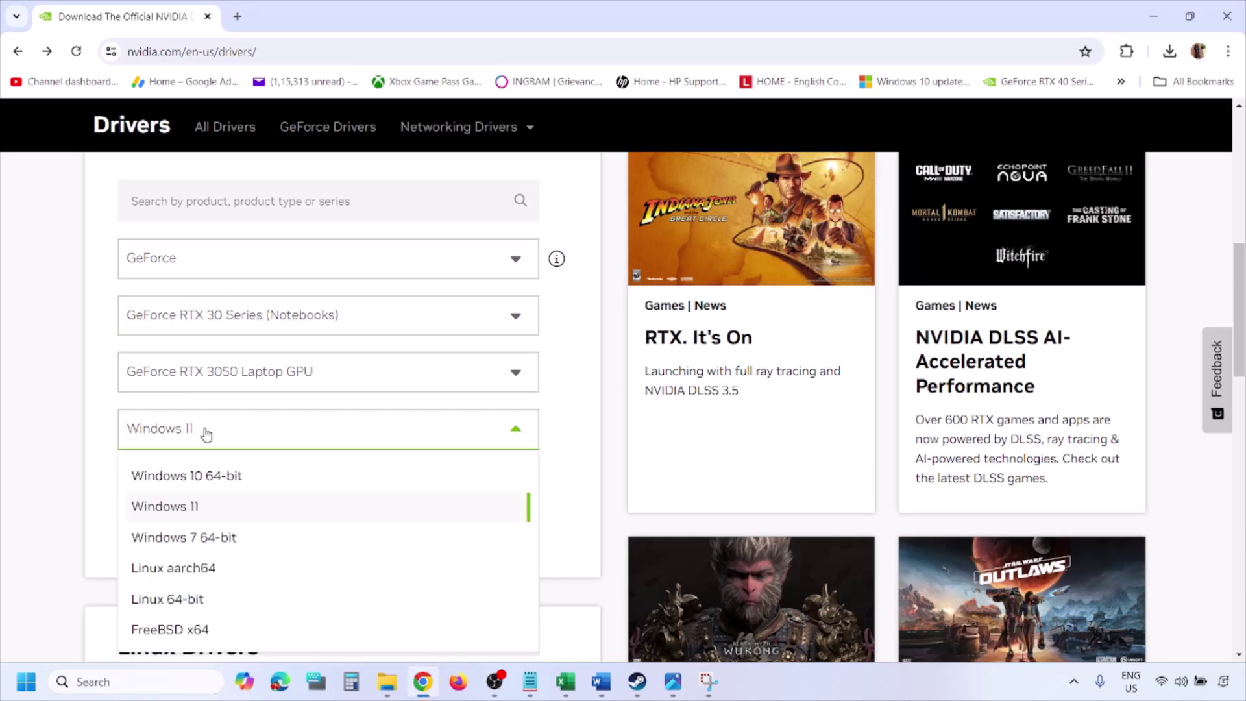
{"action": "left_click", "coordinate": [181, 507]}
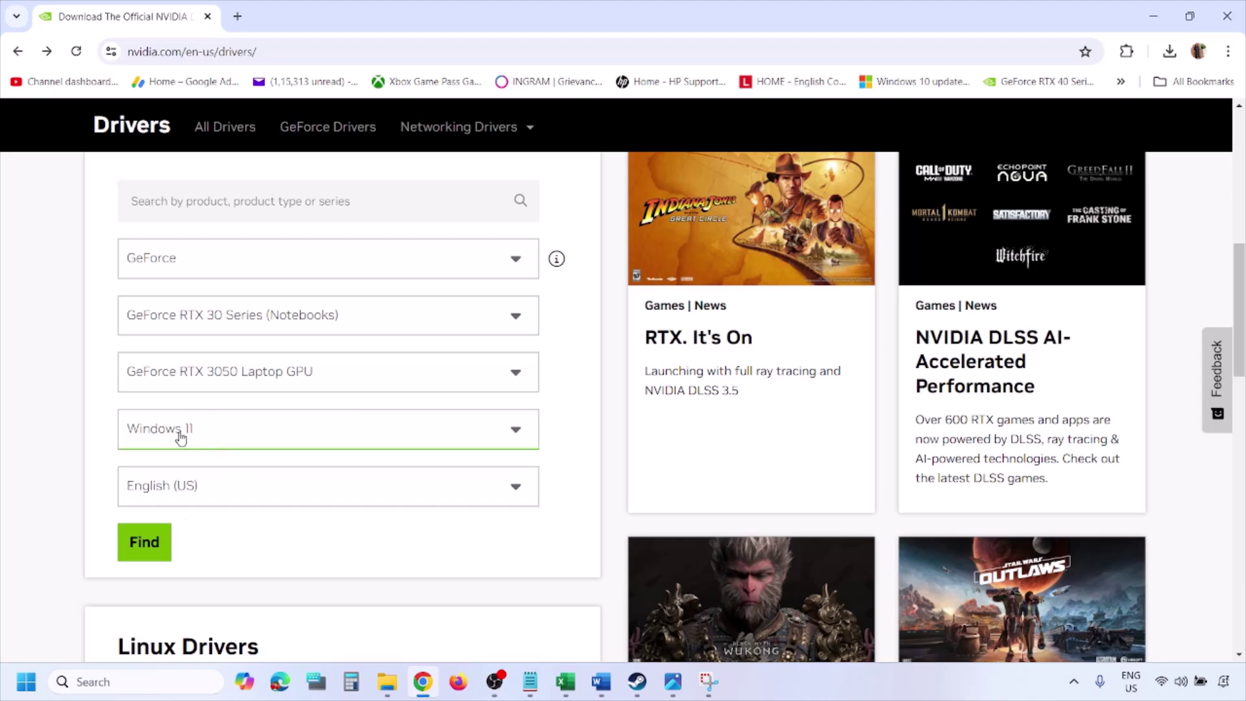
{"action": "left_click", "coordinate": [142, 542]}
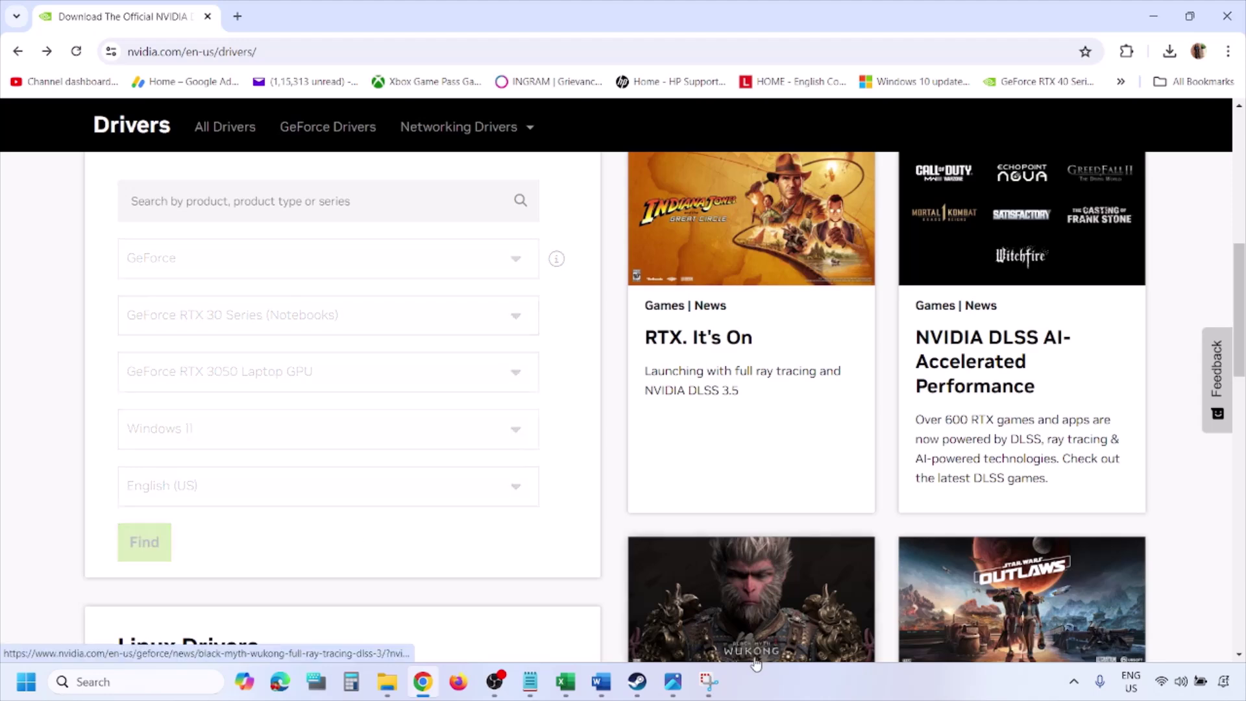
Review the NVIDIA driver download and custom clean installation screenshots in Photos, and open the computer's power options.
{"action": "left_click", "coordinate": [673, 681]}
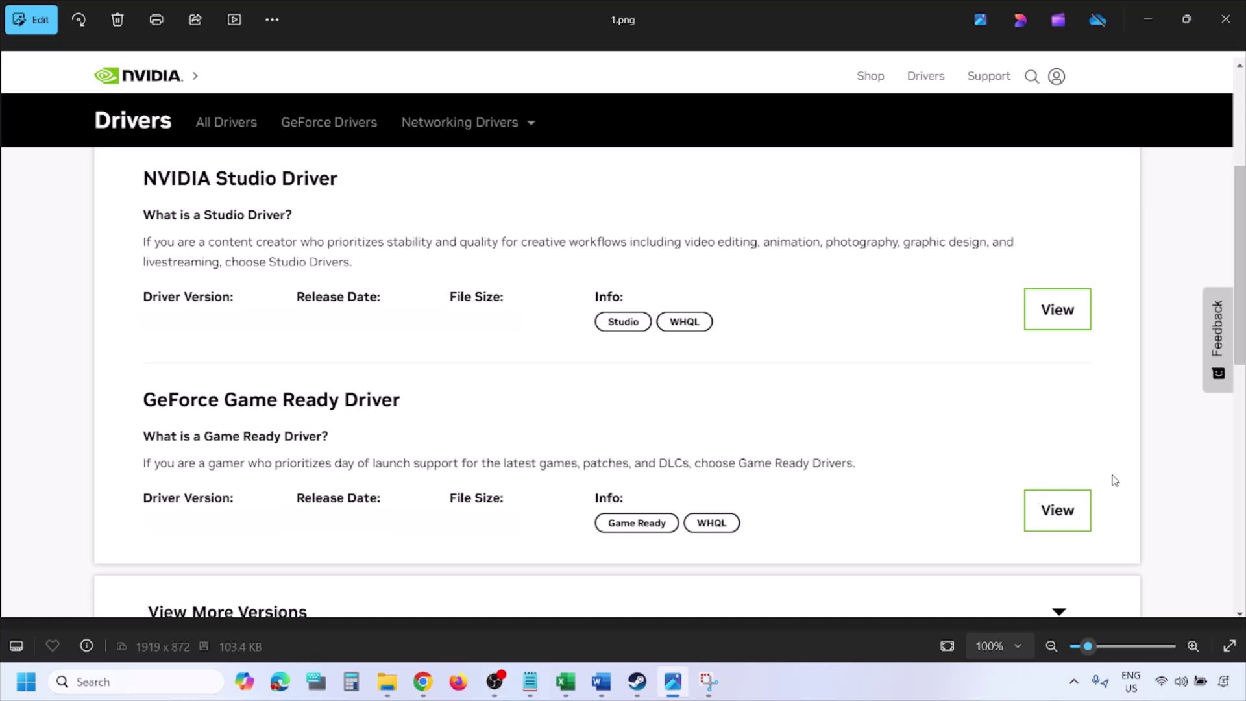
{"action": "key", "text": "Right"}
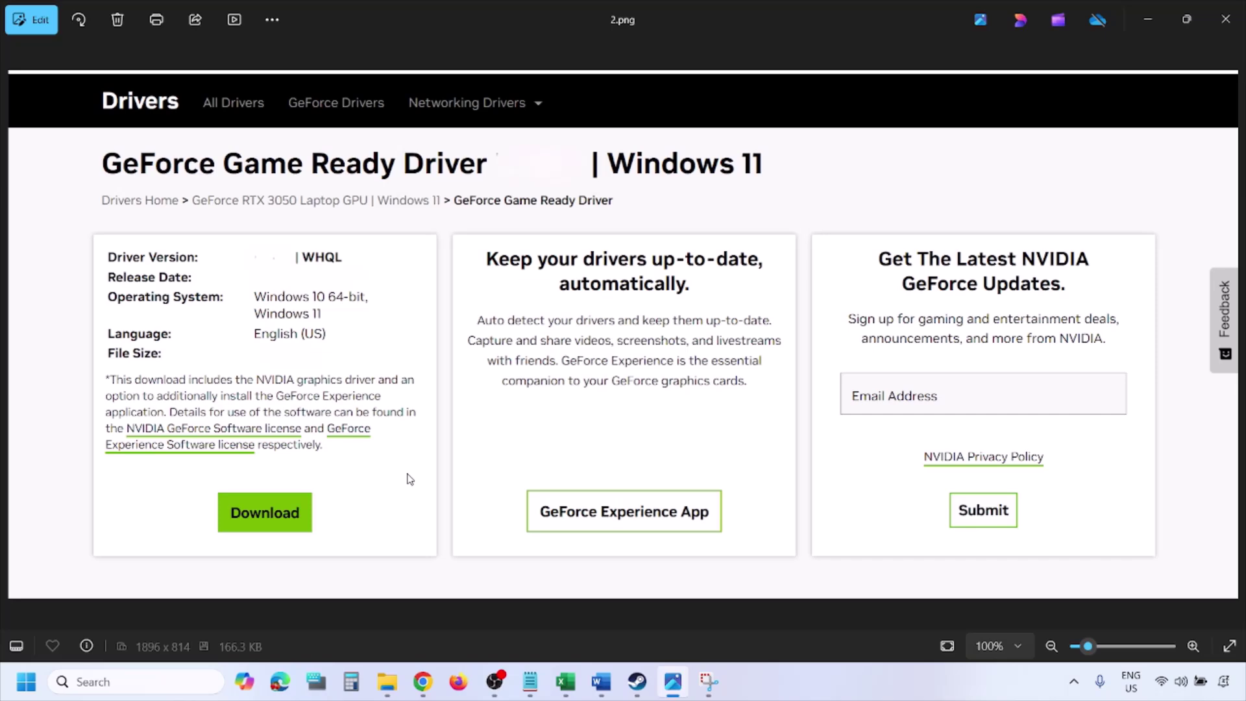
{"action": "key", "text": "Right"}
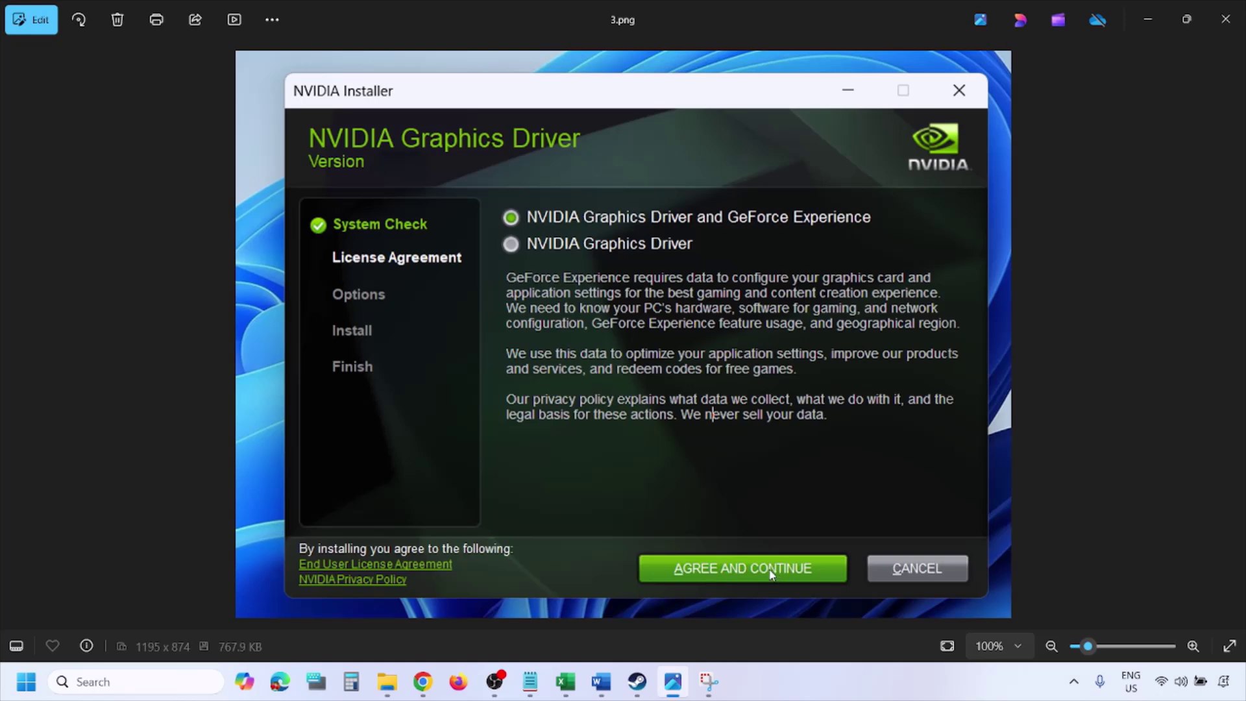
{"action": "key", "text": "Right"}
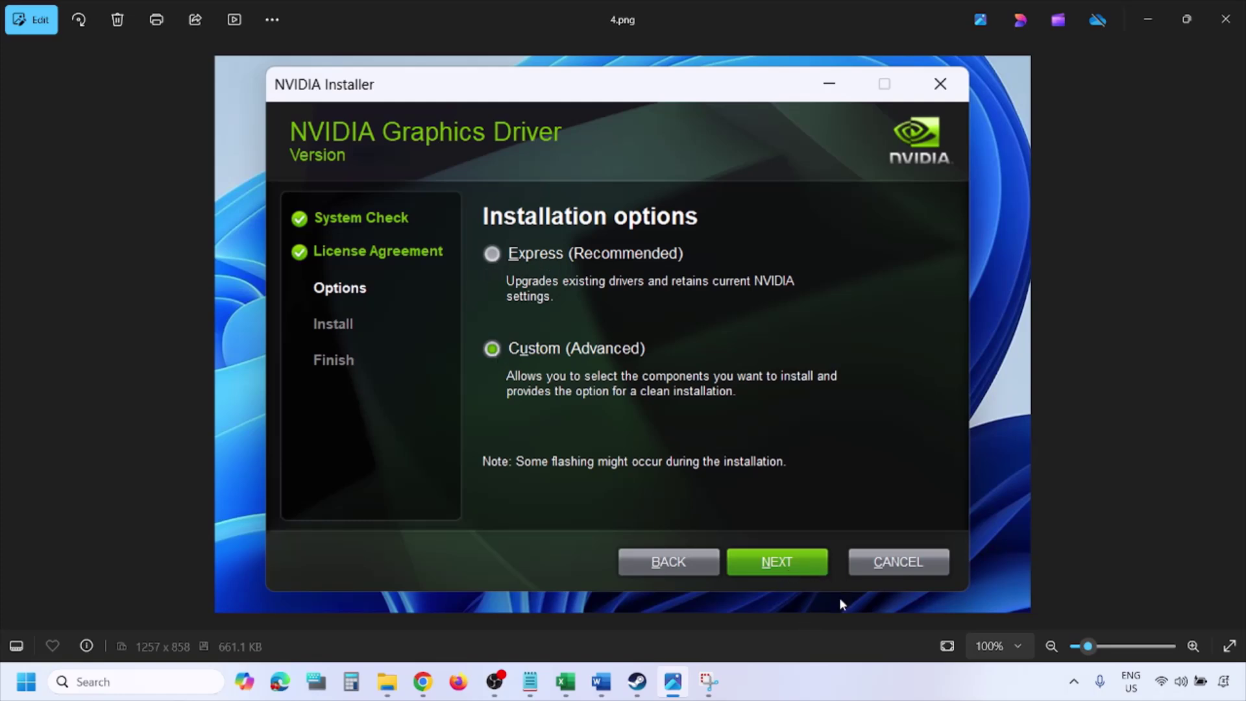
{"action": "key", "text": "Right"}
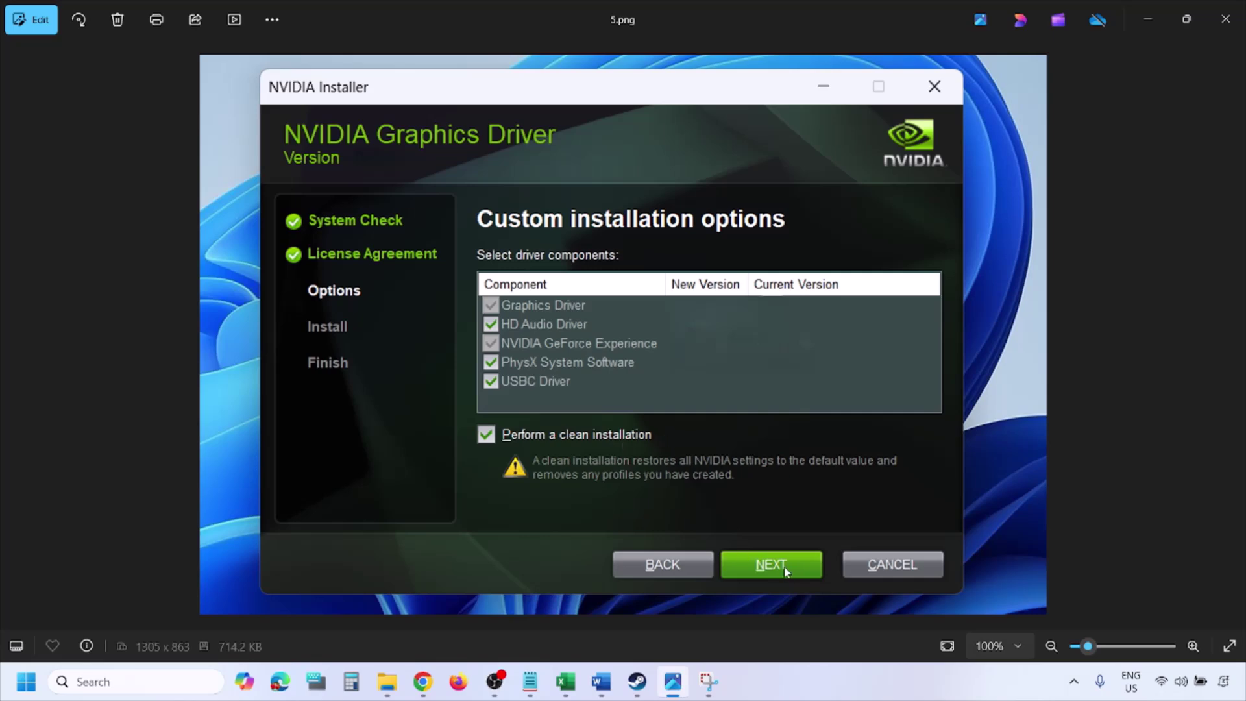
{"action": "left_click", "coordinate": [26, 681]}
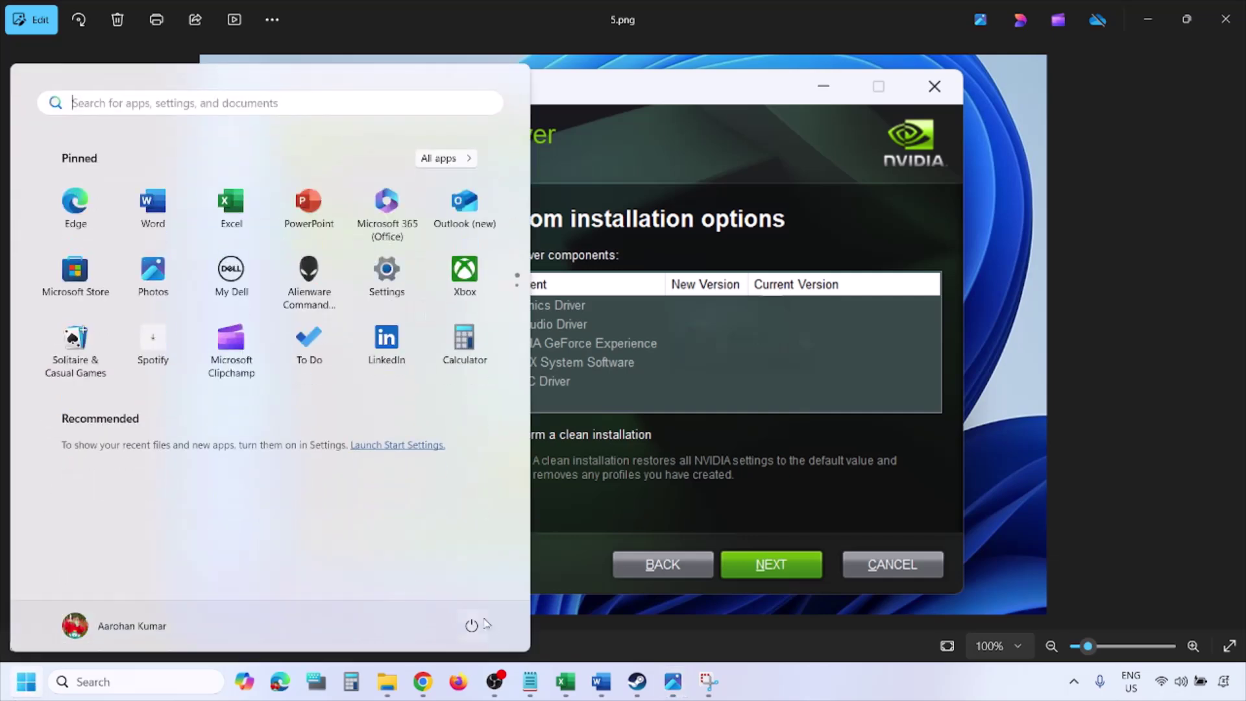
{"action": "left_click", "coordinate": [472, 625]}
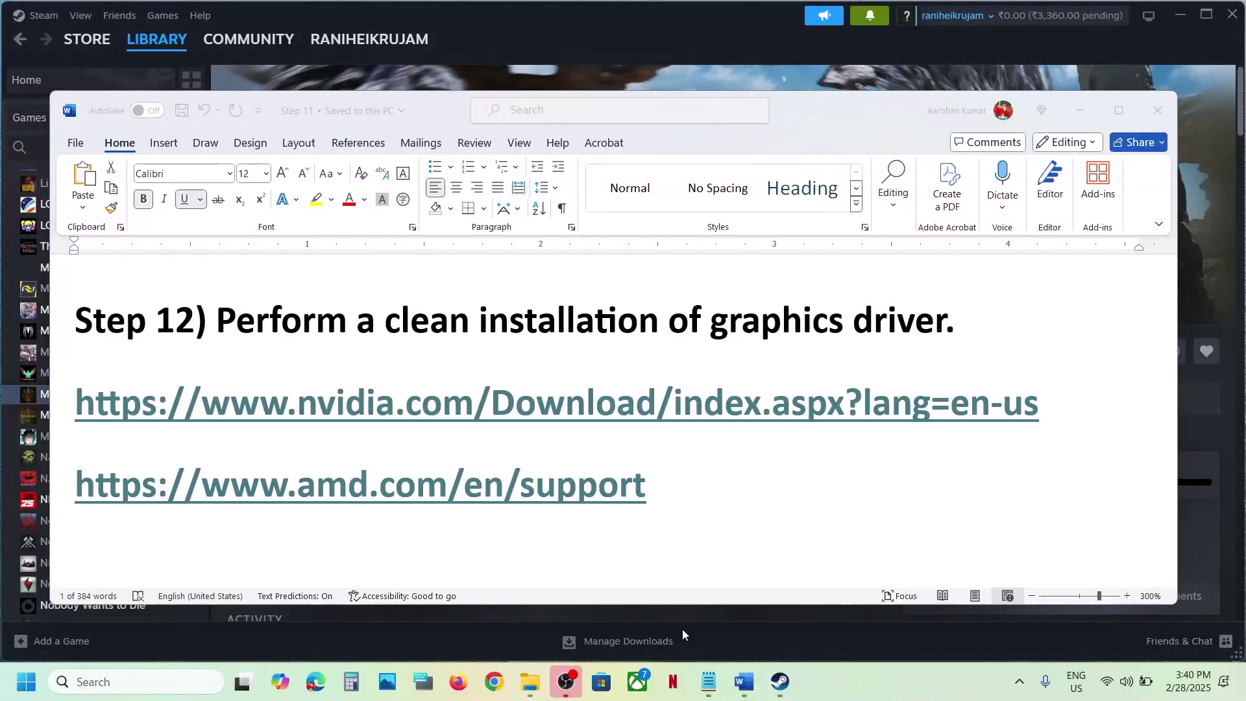
Highlight the AMD support link under Step 12 in the Word document.
{"action": "triple_click", "coordinate": [689, 488]}
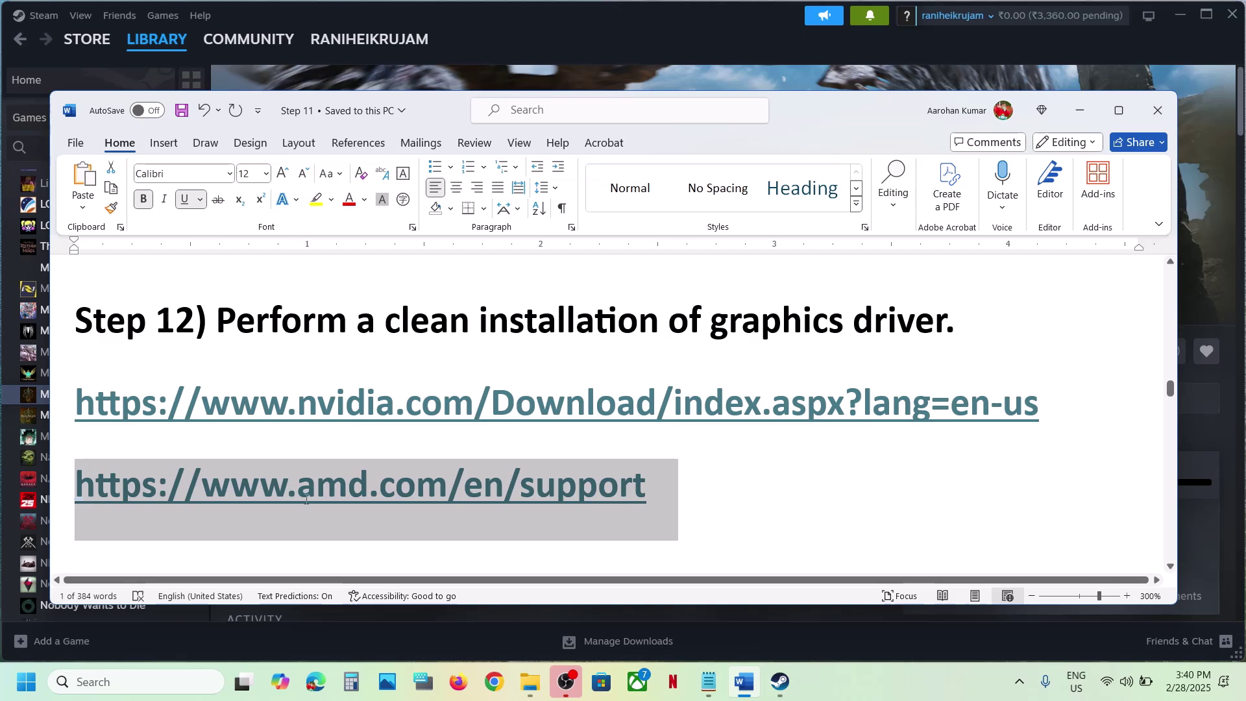
{"action": "mouse_move", "coordinate": [338, 503]}
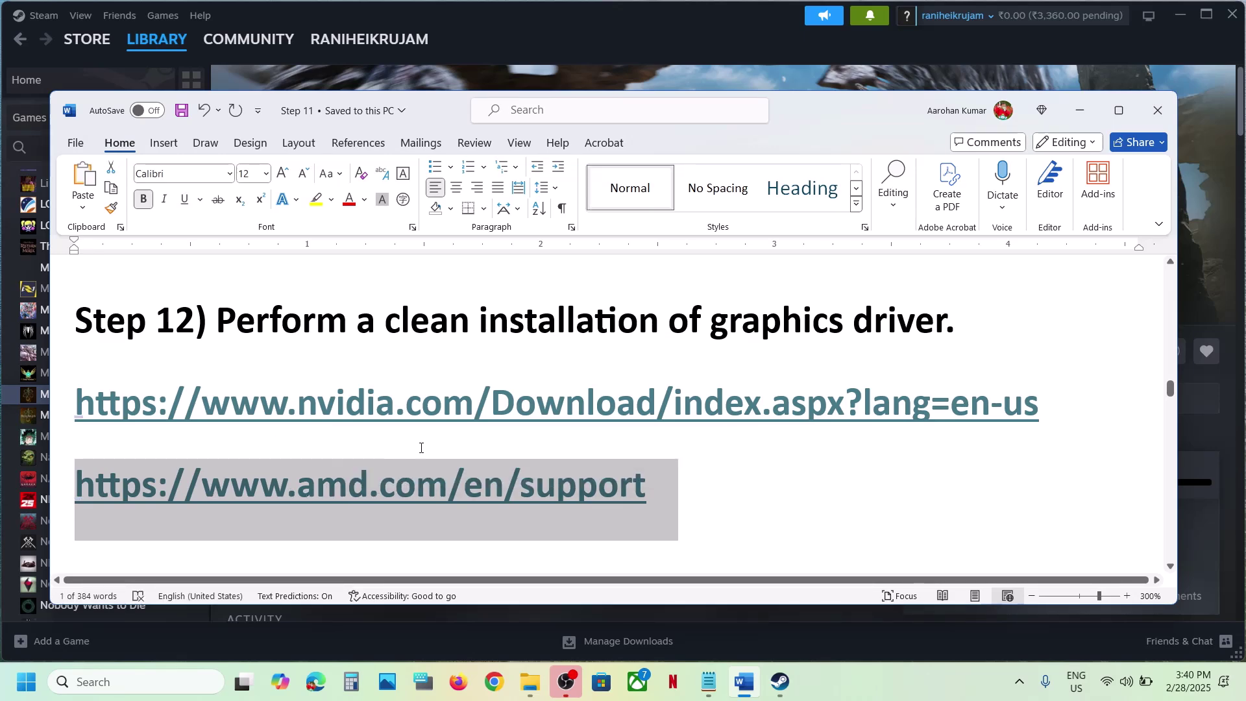
{"action": "left_click", "coordinate": [443, 457]}
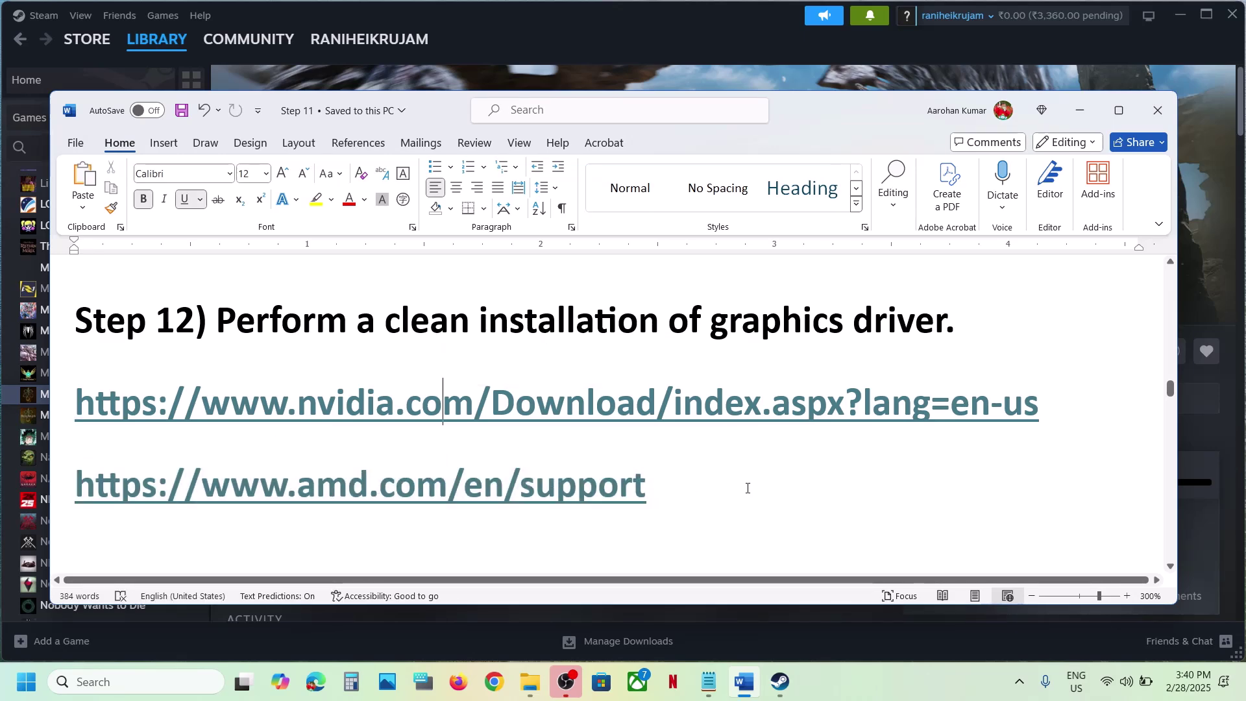
{"action": "triple_click", "coordinate": [161, 474]}
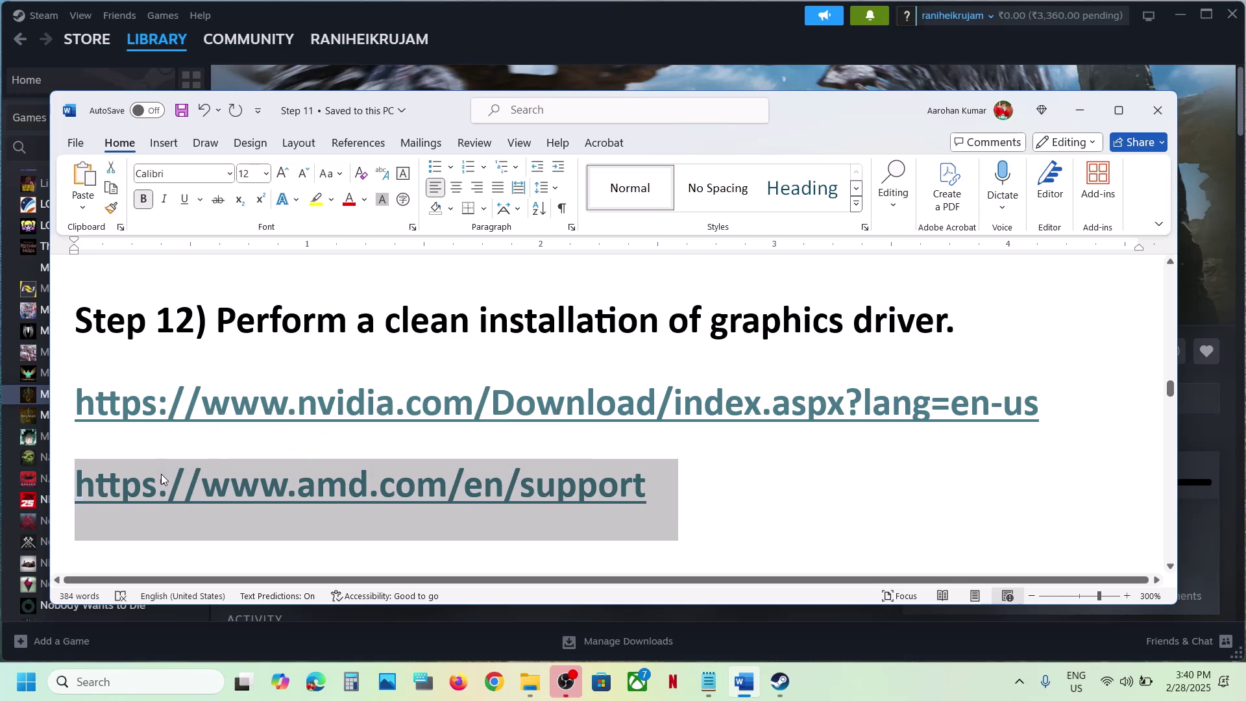
{"action": "left_click", "coordinate": [162, 474]}
Read Step 13 on the AMD 25.2.1 Optional Update and AMD 25.1.1 Optional drivers for AMD users.
{"action": "scroll", "coordinate": [162, 475], "scroll_direction": "down", "scroll_amount": 2}
{"action": "scroll", "coordinate": [162, 474], "scroll_direction": "down", "scroll_amount": 1}
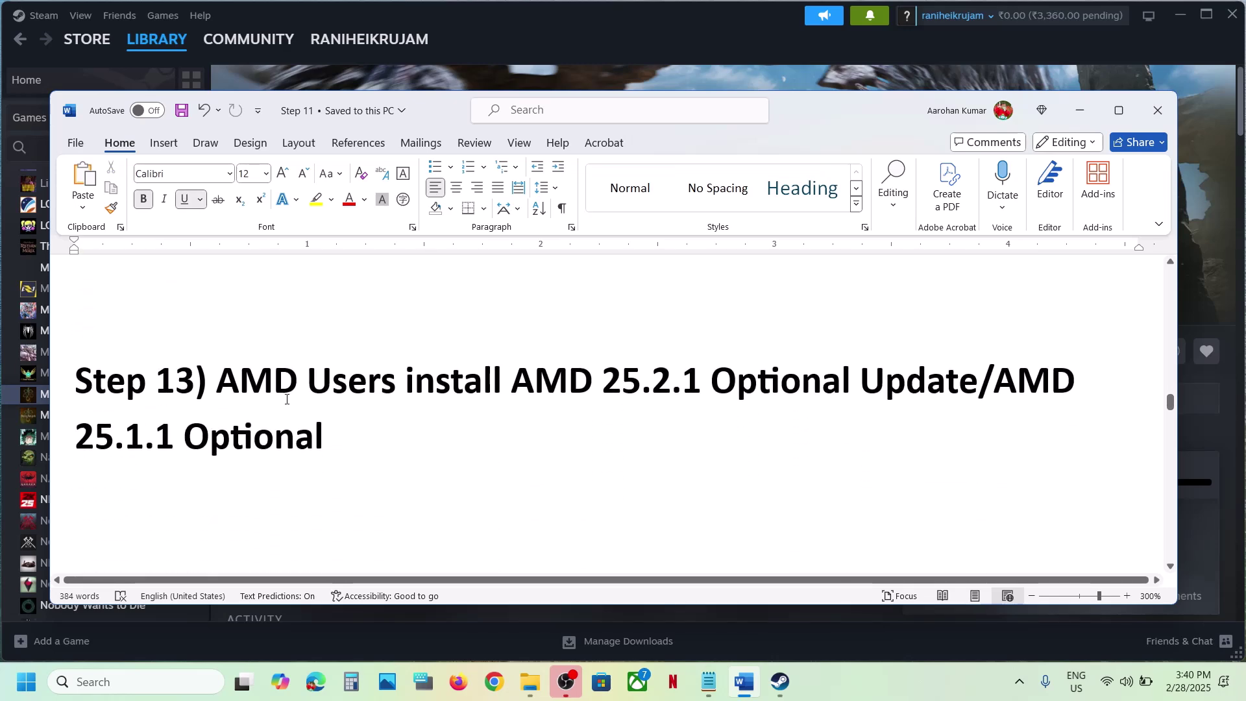
{"action": "left_click_drag", "start_coordinate": [239, 381], "coordinate": [406, 380]}
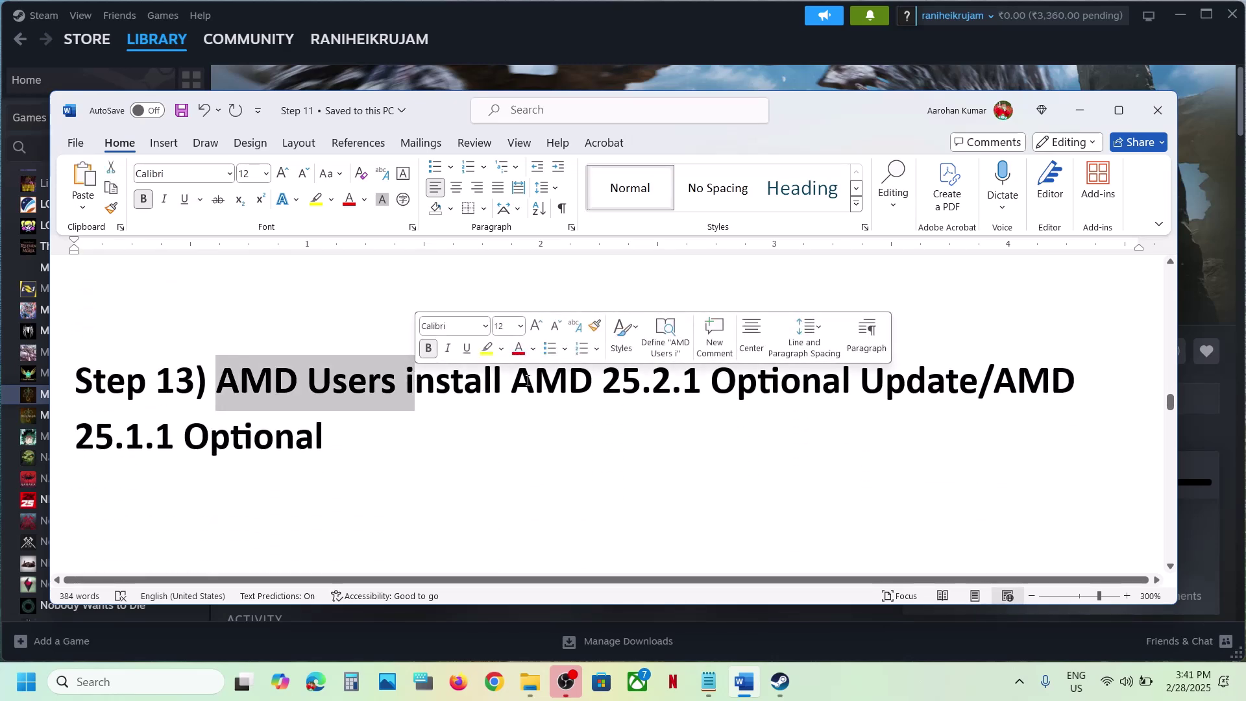
{"action": "left_click_drag", "start_coordinate": [511, 381], "coordinate": [660, 384]}
{"action": "left_click_drag", "start_coordinate": [712, 382], "coordinate": [263, 440]}
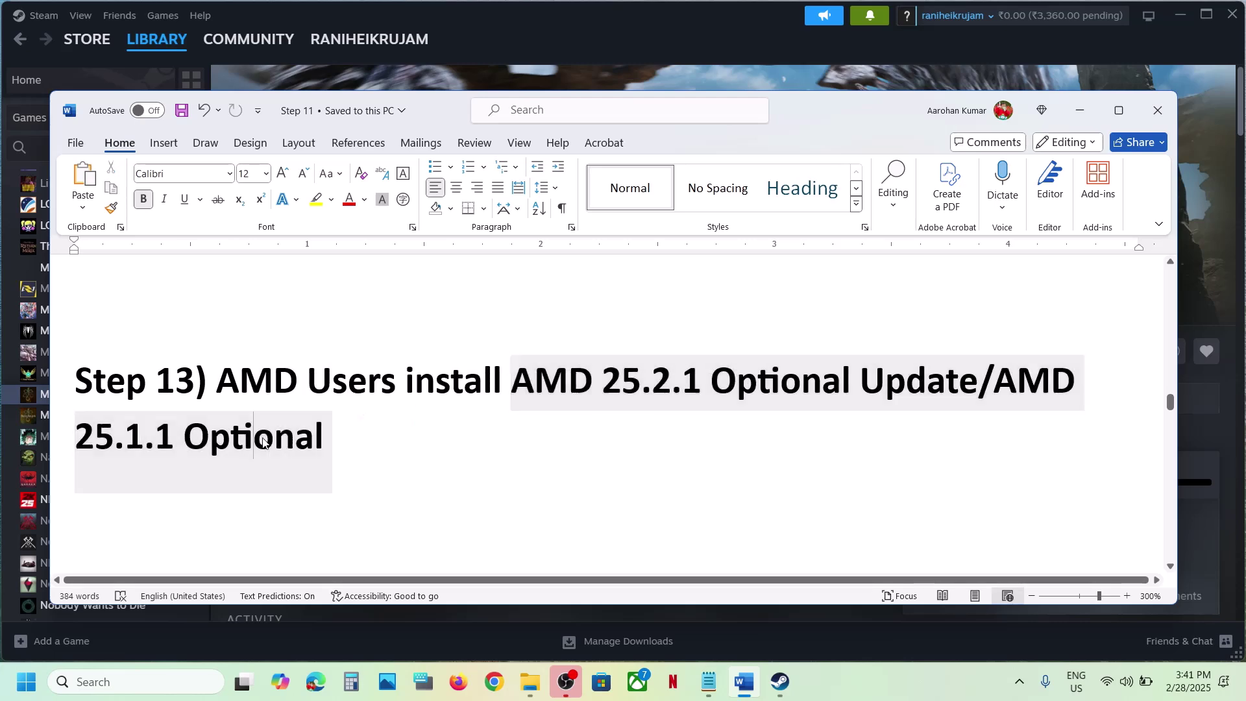
Copy "AMD 25.2.1 Optional Update" from Step 13, search for it in Chrome and open AMD's release notes page.
{"action": "left_click_drag", "start_coordinate": [513, 383], "coordinate": [944, 389]}
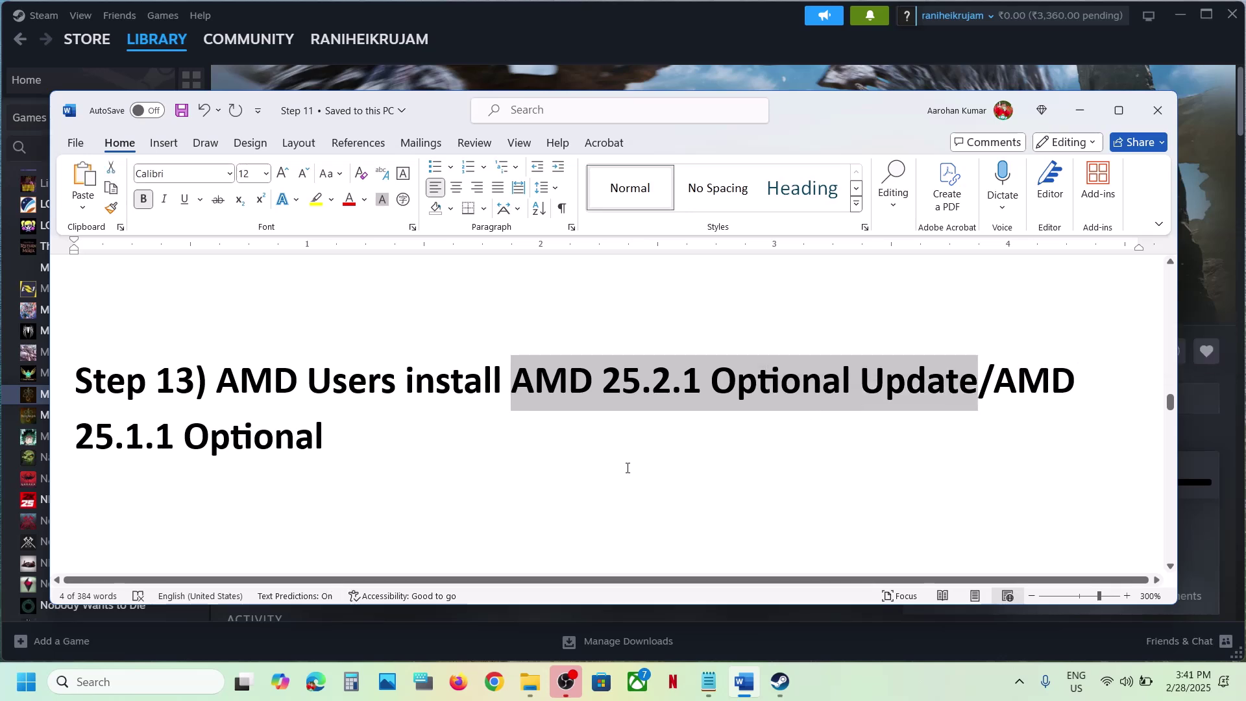
{"action": "key", "text": "ctrl+c"}
{"action": "left_click", "coordinate": [494, 681]}
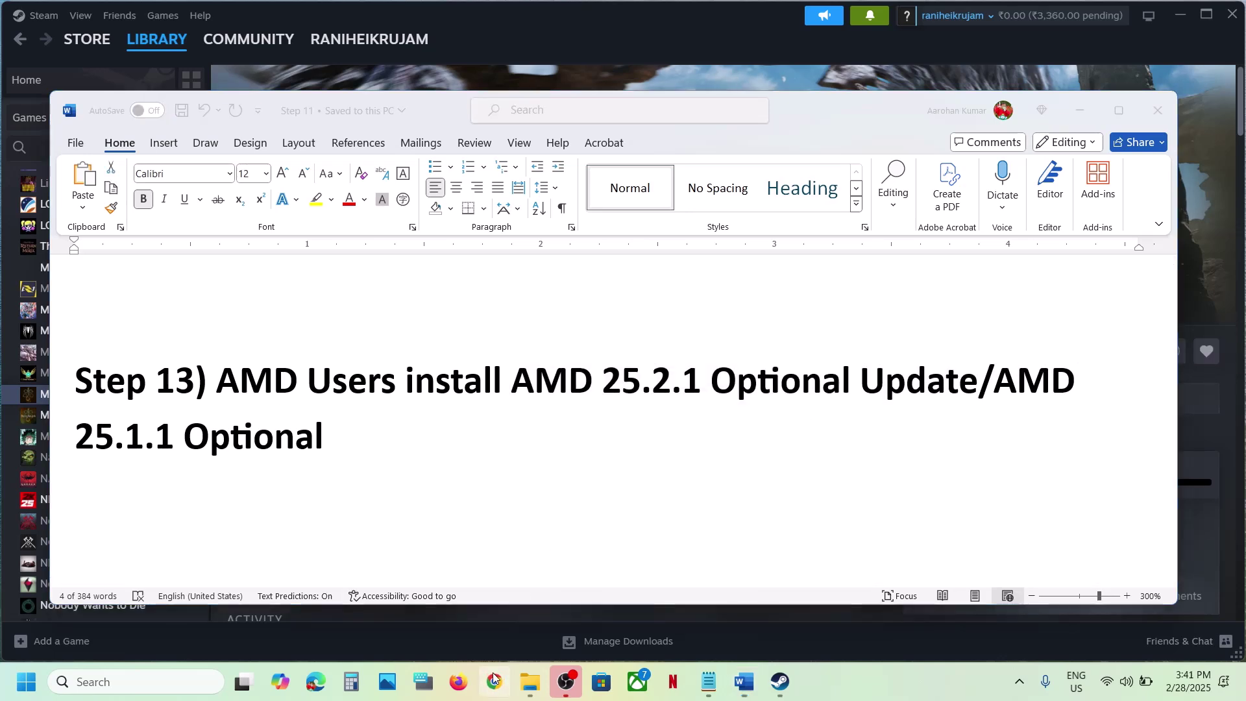
{"action": "key", "text": "ctrl+v"}
{"action": "key", "text": "Return"}
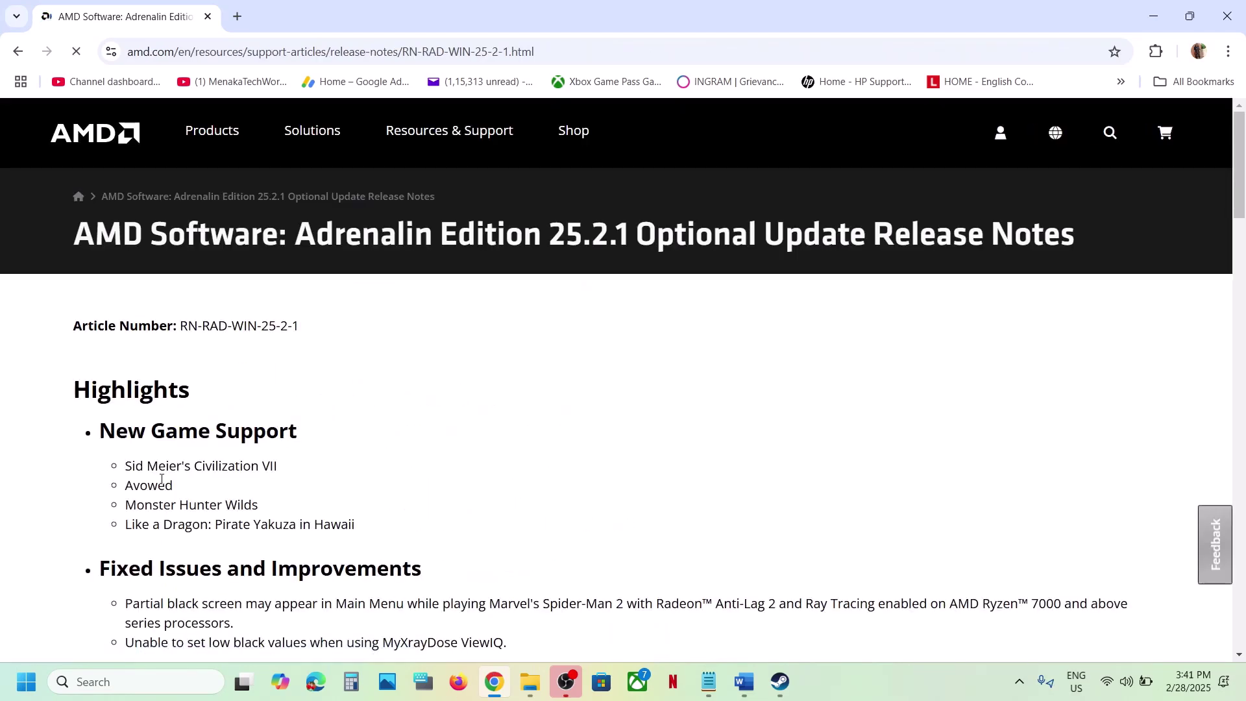
Check New Game Support for Monster Hunter Wilds in the release notes and locate the driver's download link.
{"action": "left_click_drag", "start_coordinate": [104, 431], "coordinate": [300, 430]}
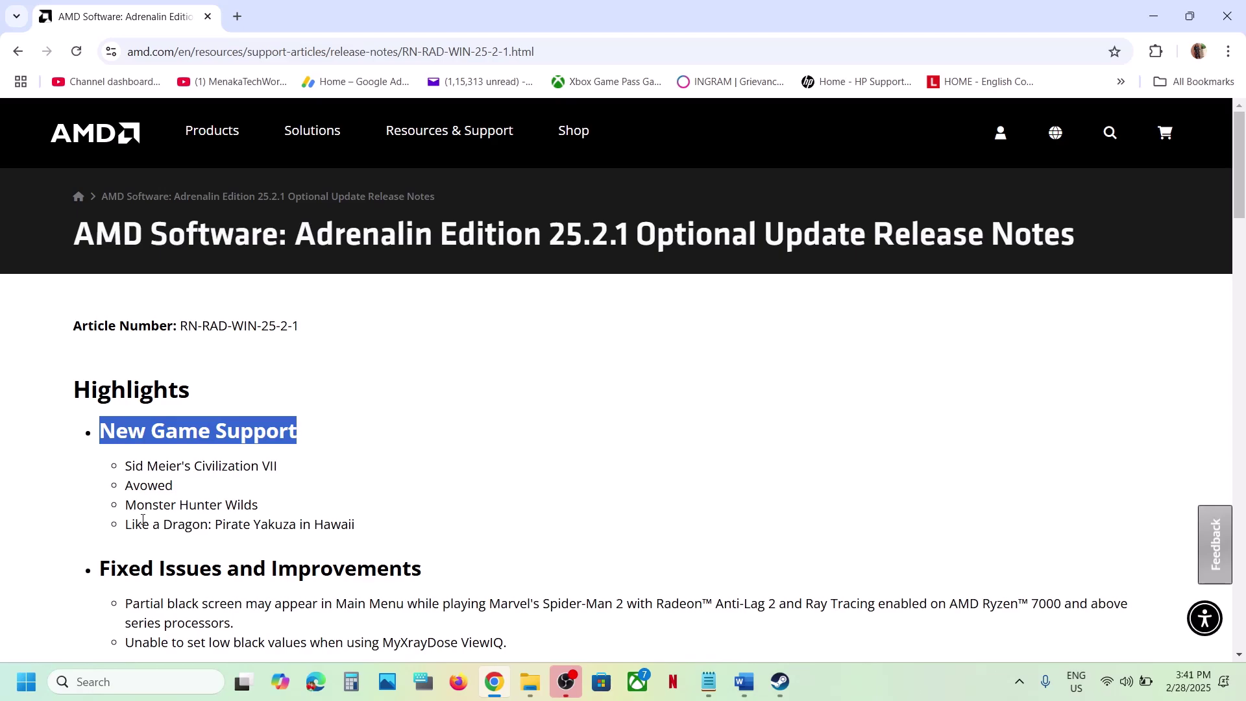
{"action": "left_click_drag", "start_coordinate": [131, 504], "coordinate": [271, 500]}
{"action": "scroll", "coordinate": [277, 501], "scroll_direction": "down", "scroll_amount": 12}
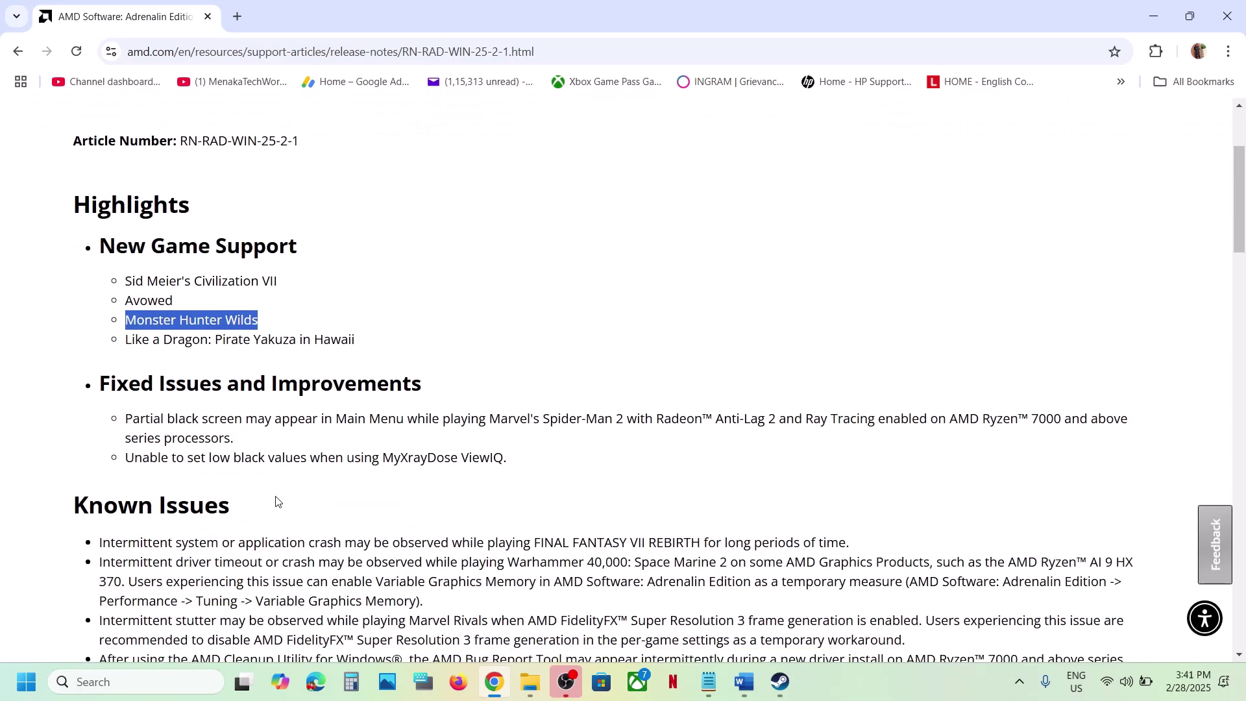
{"action": "scroll", "coordinate": [277, 496], "scroll_direction": "up", "scroll_amount": 1}
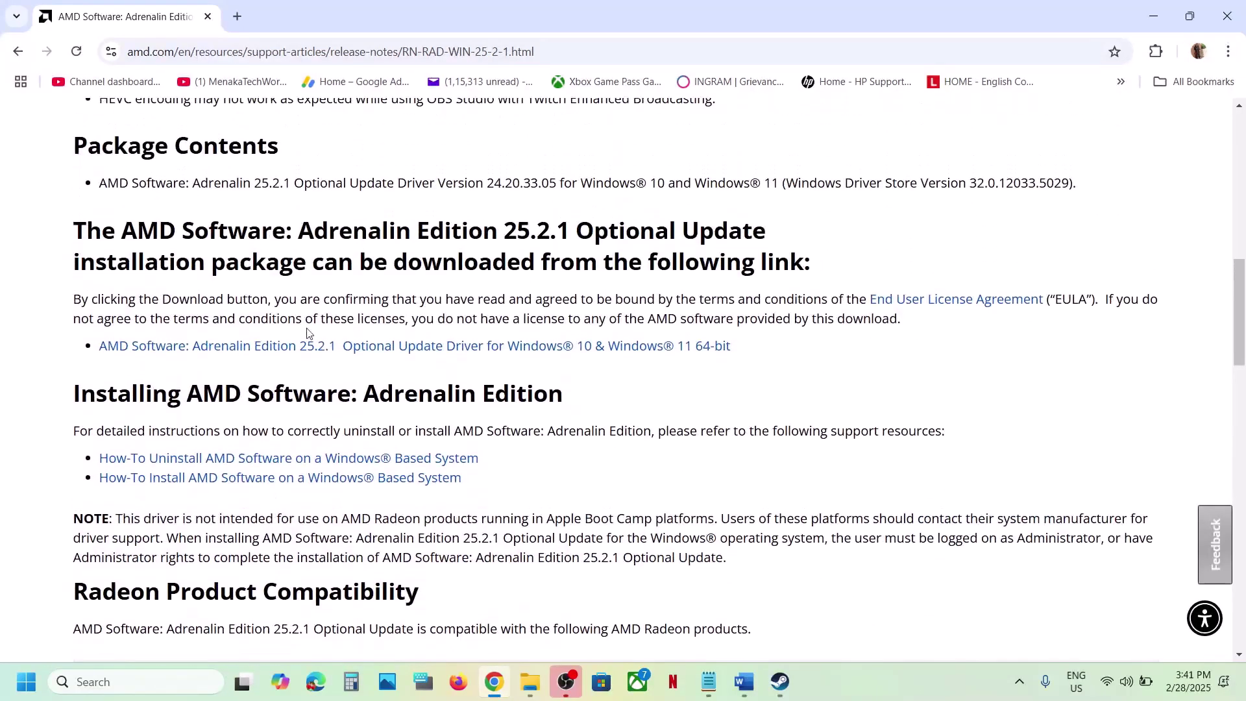
Download the Adrenalin Edition 25.2.1 Optional Update driver for Windows 10 and Windows 11 64-bit, and open the computer's power options.
{"action": "left_click", "coordinate": [365, 350]}
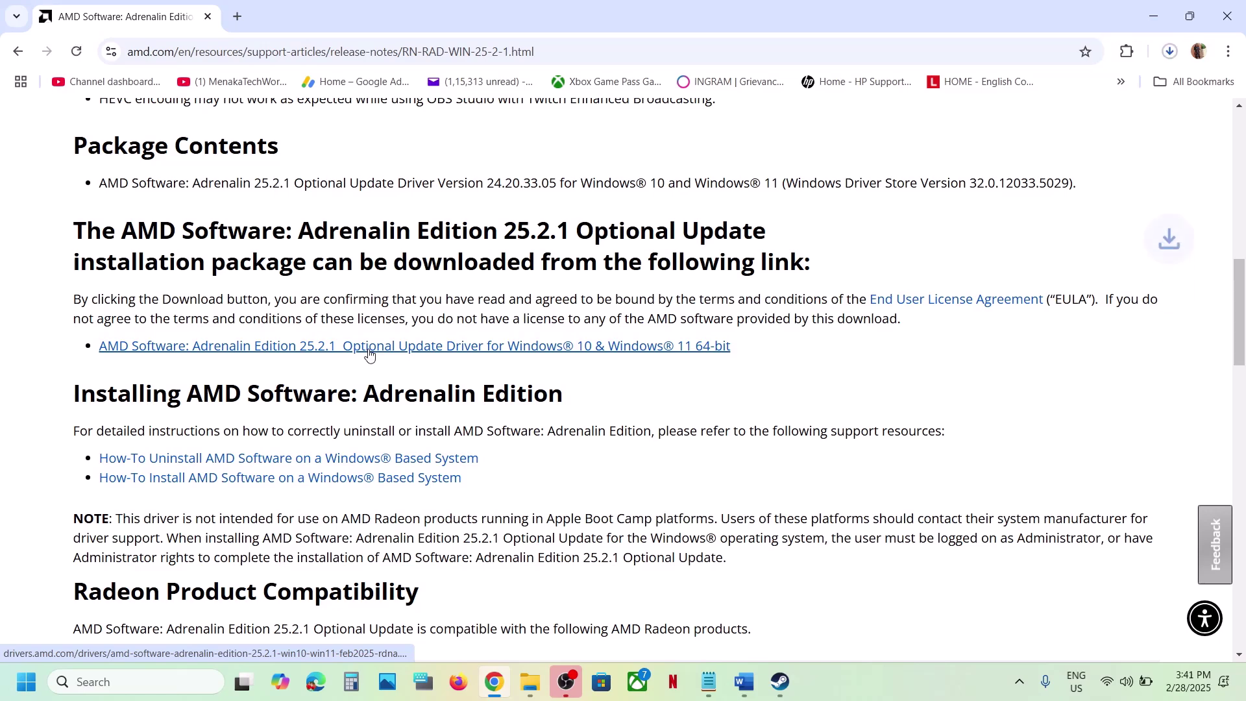
{"action": "left_click", "coordinate": [1168, 56]}
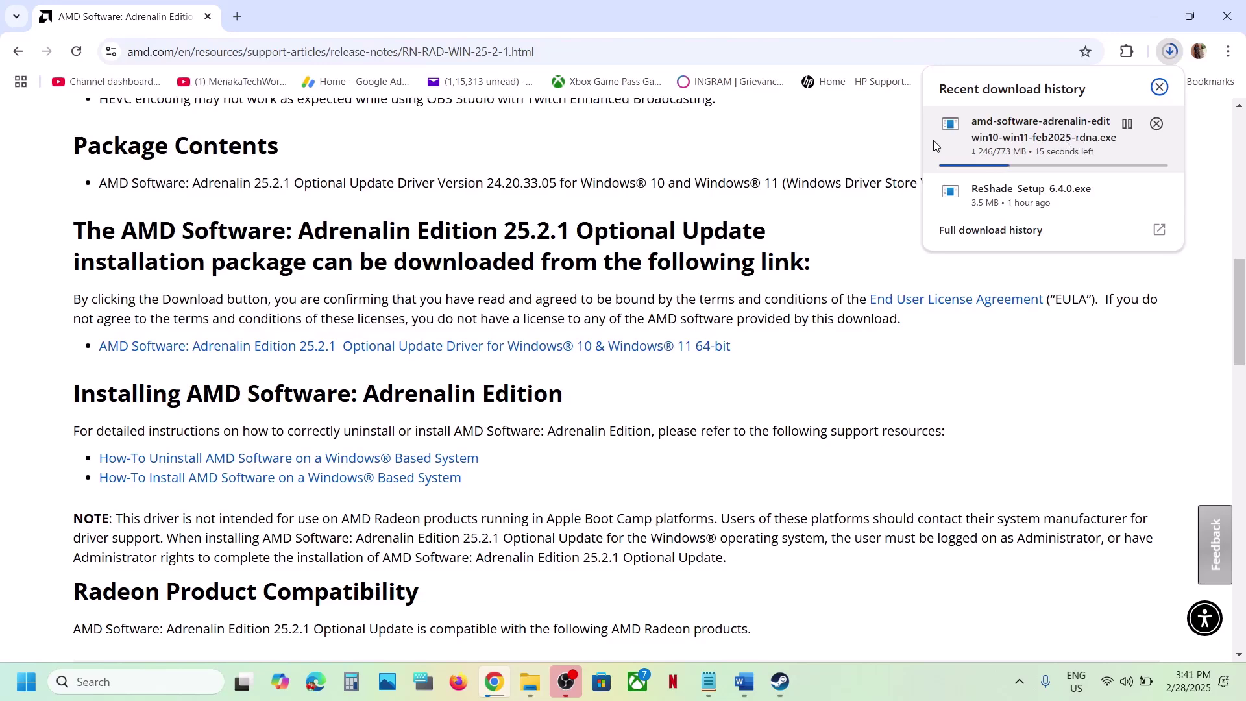
{"action": "left_click", "coordinate": [878, 145]}
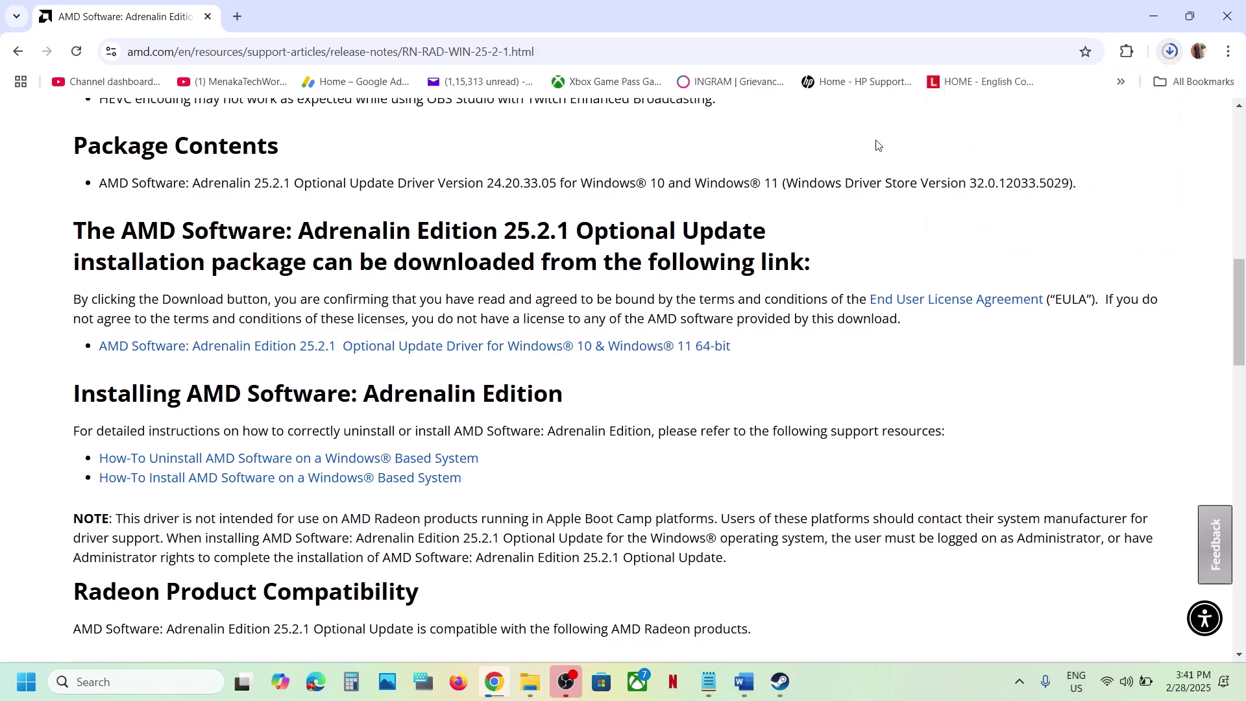
{"action": "left_click", "coordinate": [26, 682]}
{"action": "left_click", "coordinate": [471, 627]}
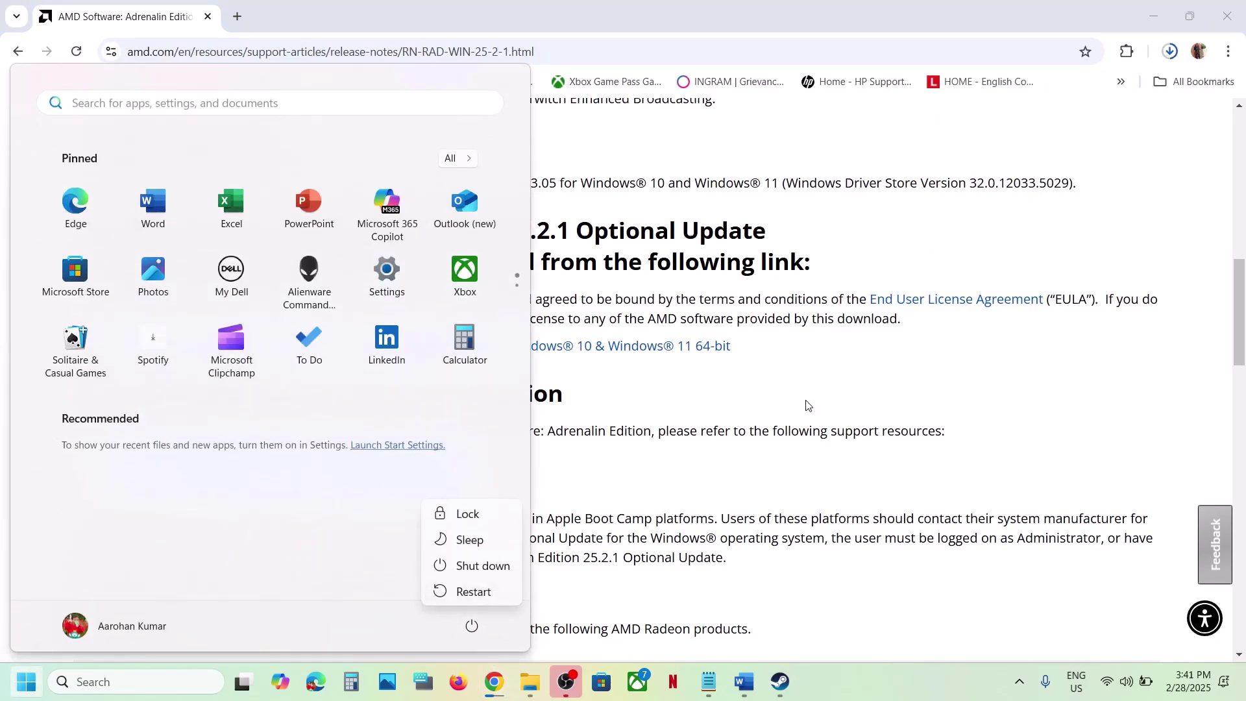
Dismiss the power options, copy "AMD 25.1.1 Optional" from Step 13, search for it in Chrome and open AMD's release notes page.
{"action": "key", "text": "Escape"}
{"action": "key", "text": "Escape"}
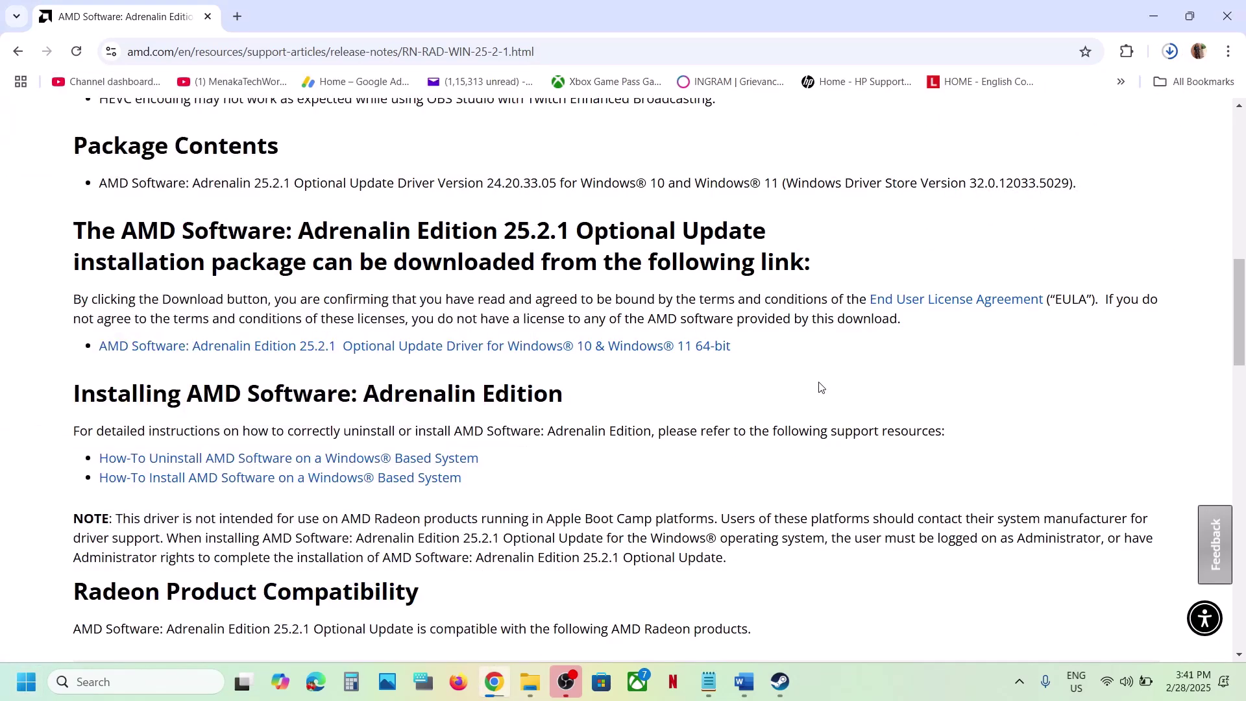
{"action": "left_click", "coordinate": [743, 682]}
{"action": "left_click", "coordinate": [891, 404]}
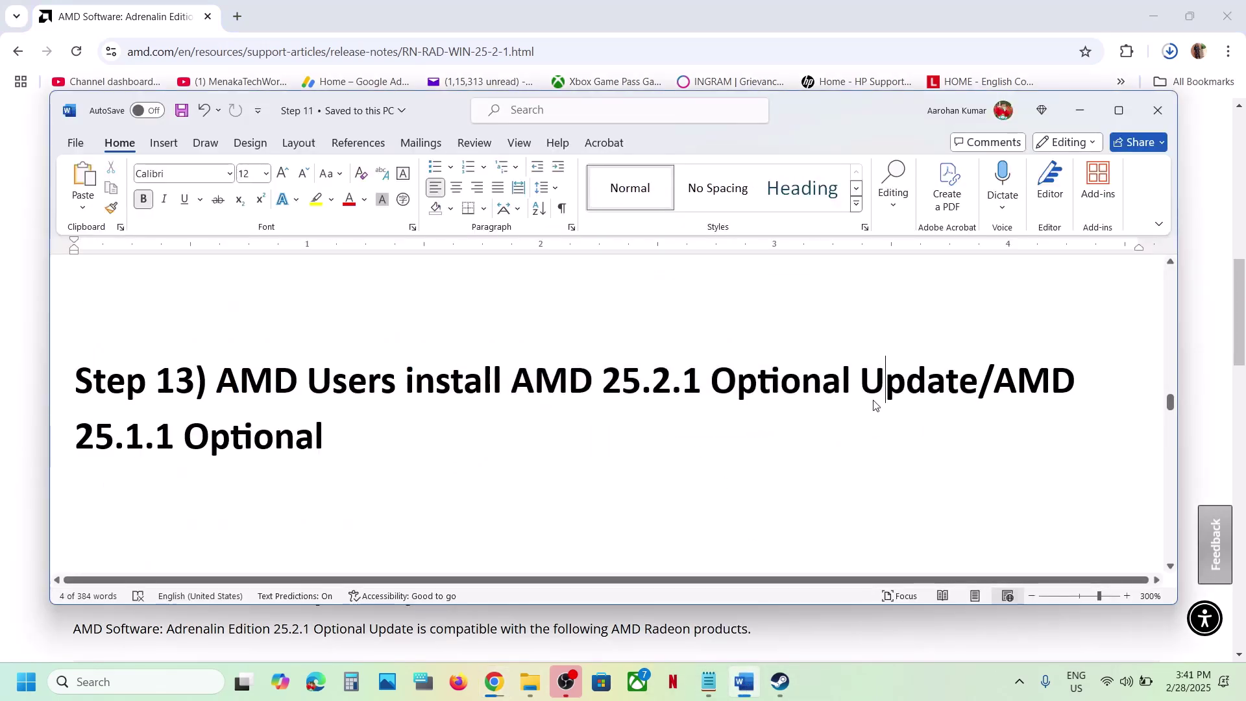
{"action": "left_click_drag", "start_coordinate": [308, 434], "coordinate": [996, 386]}
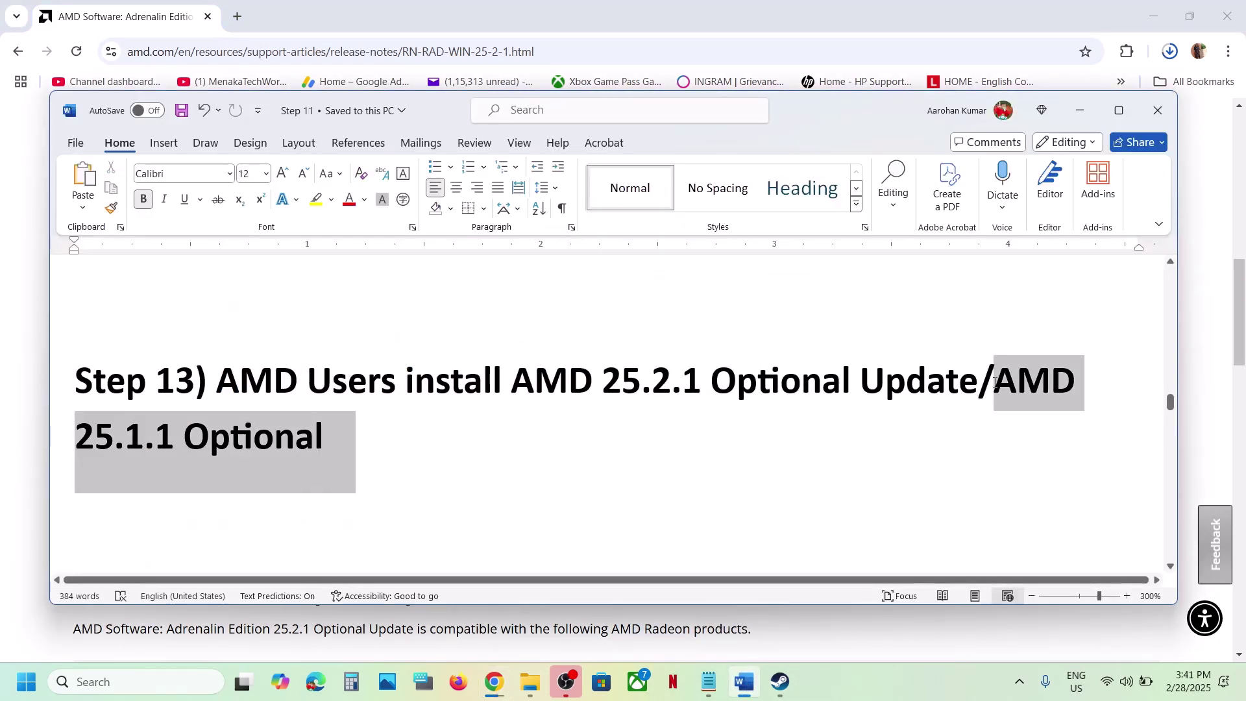
{"action": "key", "text": "ctrl+c"}
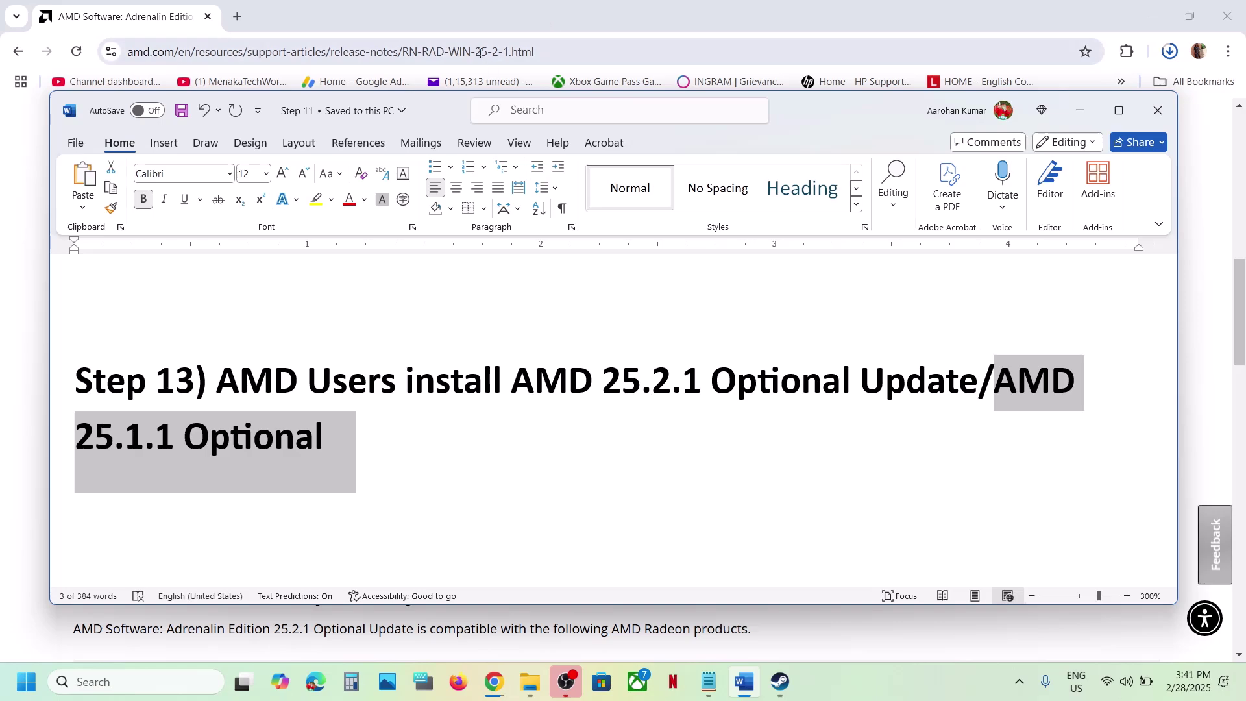
{"action": "left_click", "coordinate": [480, 52]}
{"action": "key", "text": "ctrl+v"}
{"action": "key", "text": "Return"}
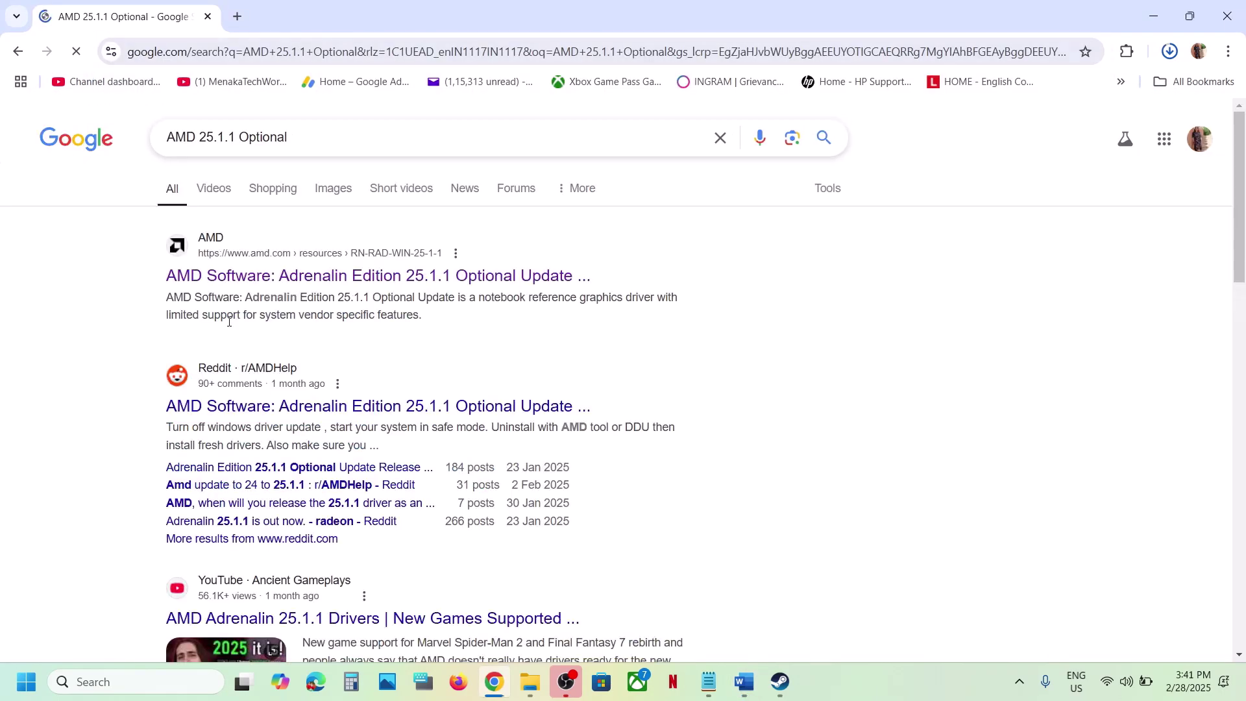
{"action": "left_click", "coordinate": [342, 280]}
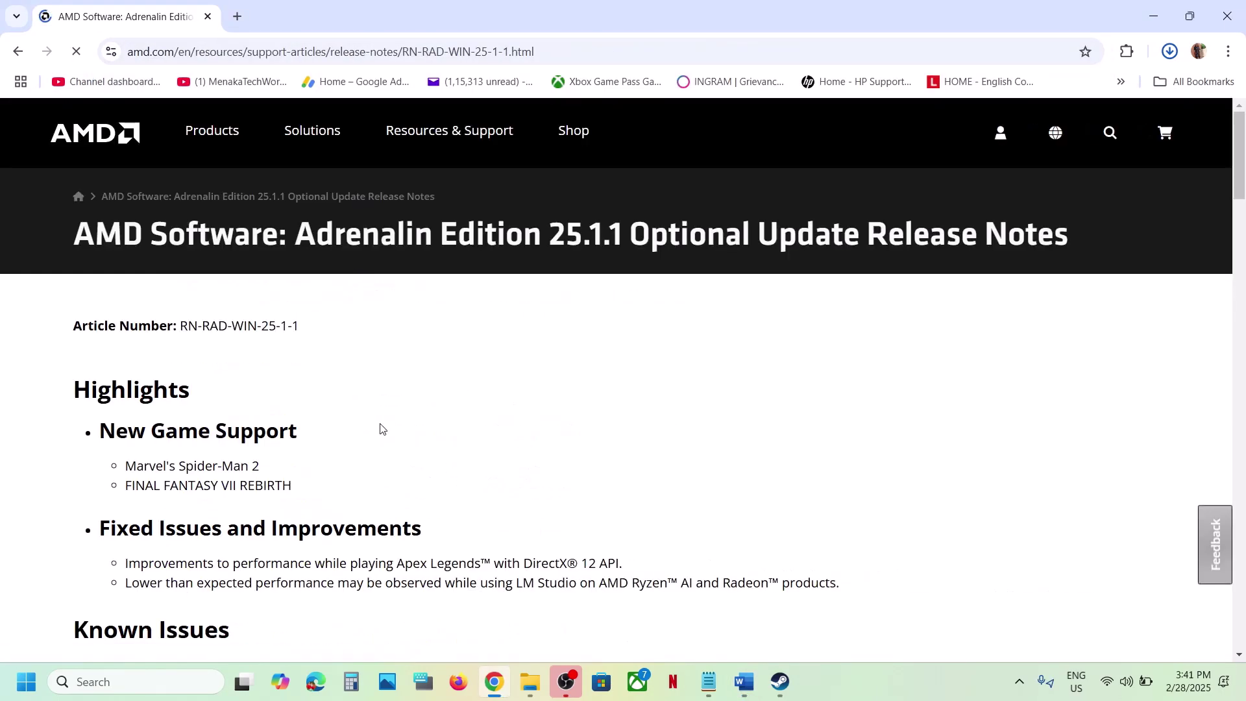
Locate the Adrenalin Edition 25.1.1 driver's download link and reread the driver options for AMD users in Step 13 in Word.
{"action": "scroll", "coordinate": [381, 425], "scroll_direction": "down", "scroll_amount": 10}
{"action": "scroll", "coordinate": [381, 425], "scroll_direction": "down", "scroll_amount": 2}
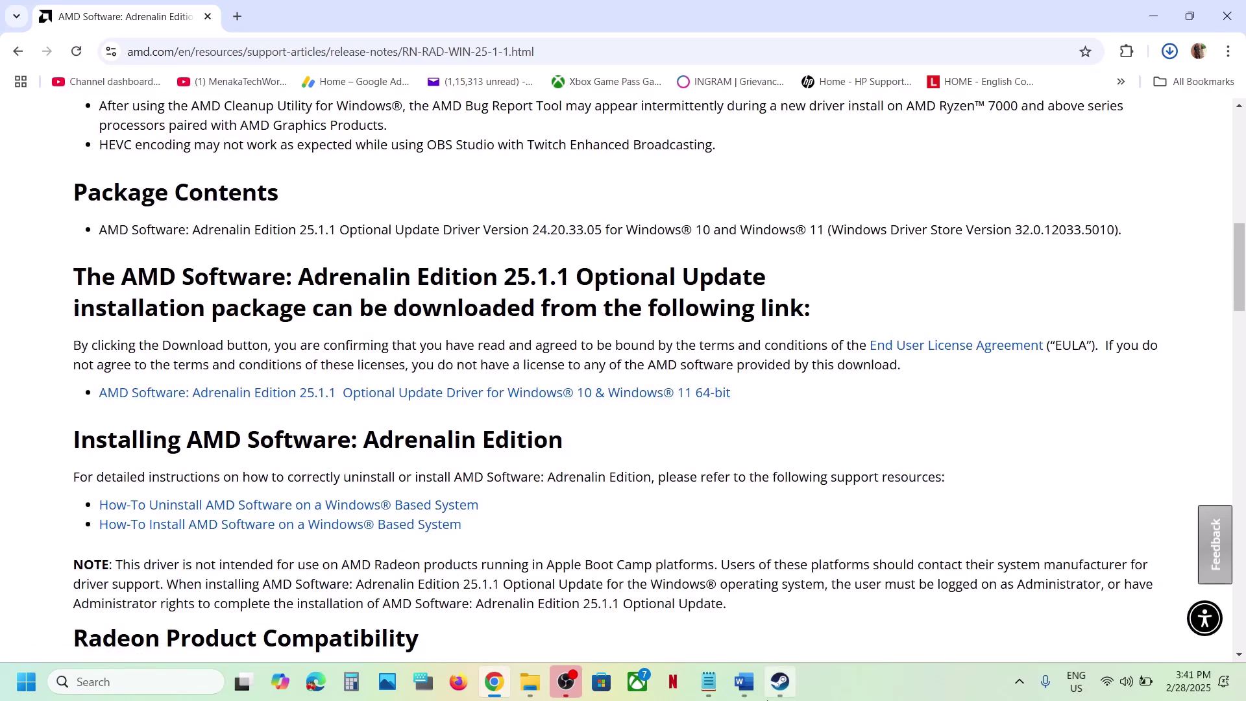
{"action": "left_click", "coordinate": [743, 681]}
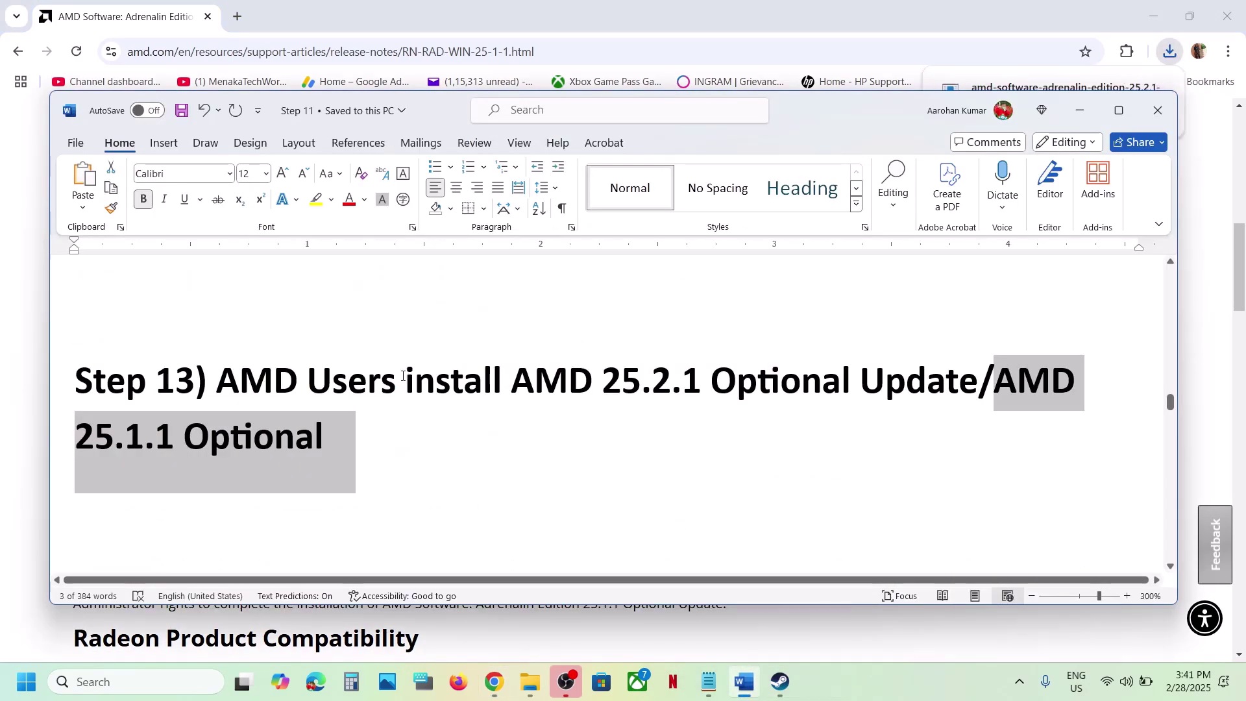
{"action": "left_click_drag", "start_coordinate": [223, 377], "coordinate": [977, 379]}
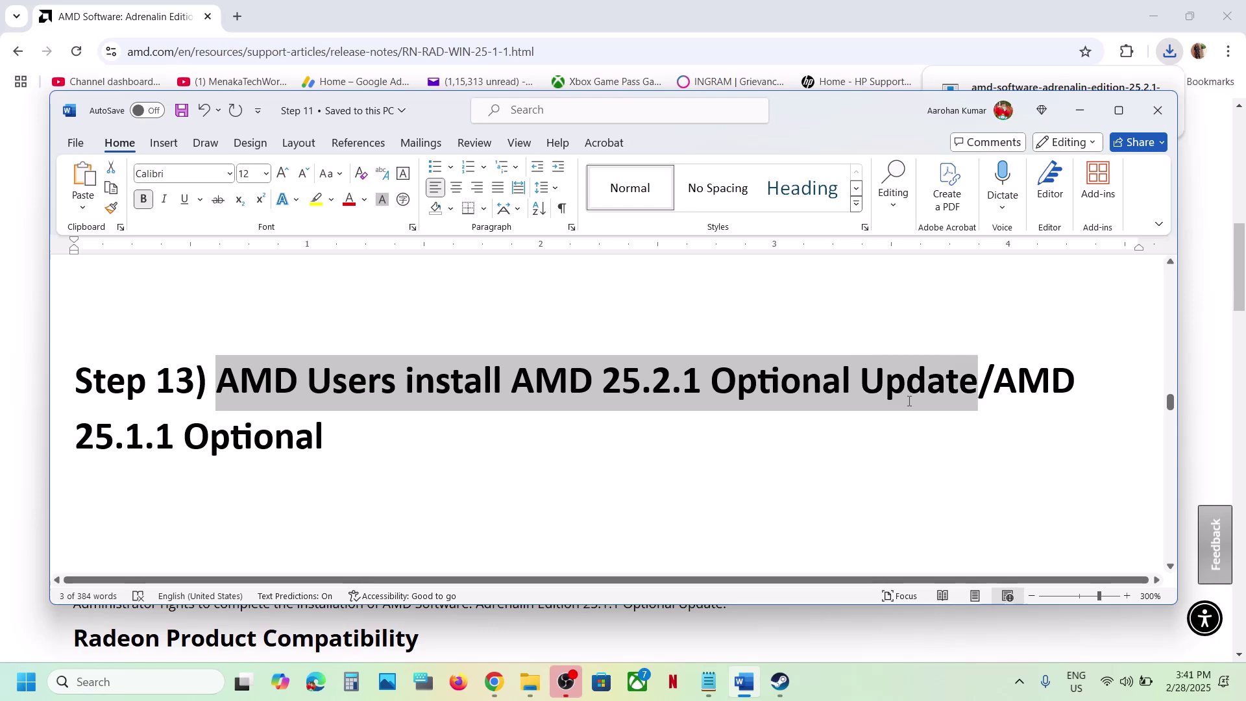
{"action": "left_click", "coordinate": [350, 441]}
Copy "graphics" from Step 14 and use it in a Windows search to open Graphics settings.
{"action": "scroll", "coordinate": [350, 439], "scroll_direction": "down", "scroll_amount": 3}
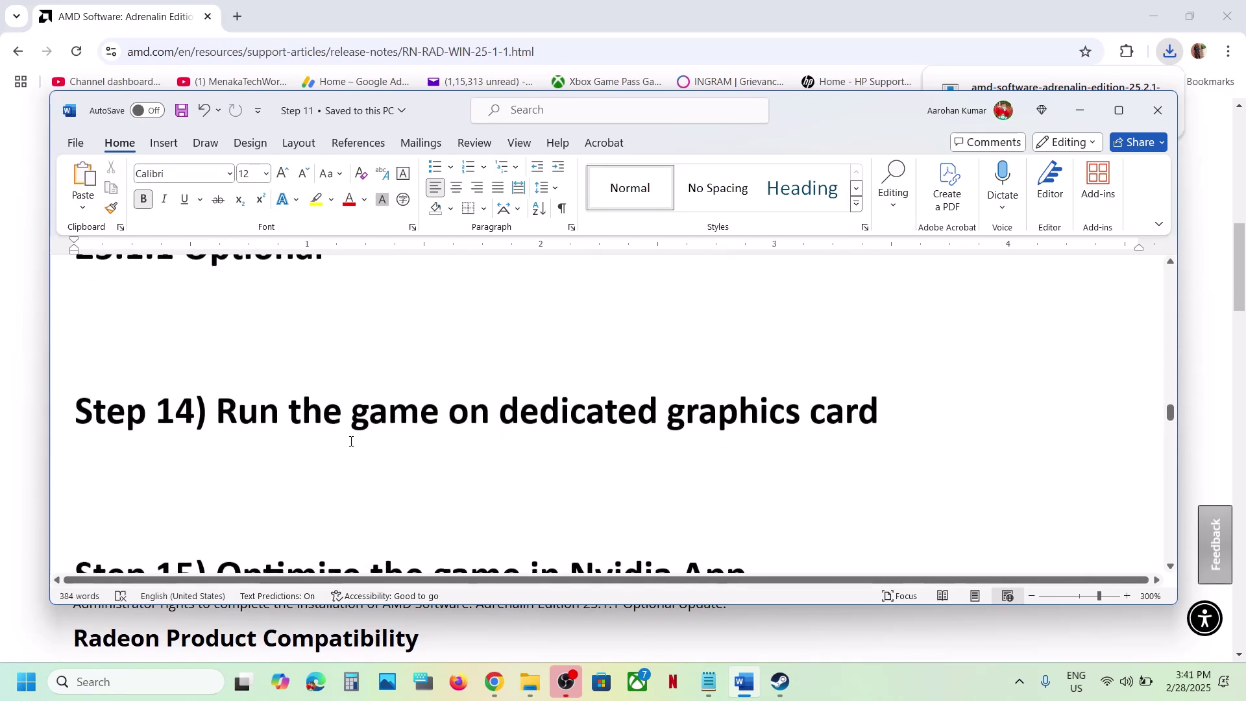
{"action": "double_click", "coordinate": [717, 402]}
{"action": "key", "text": "ctrl+c"}
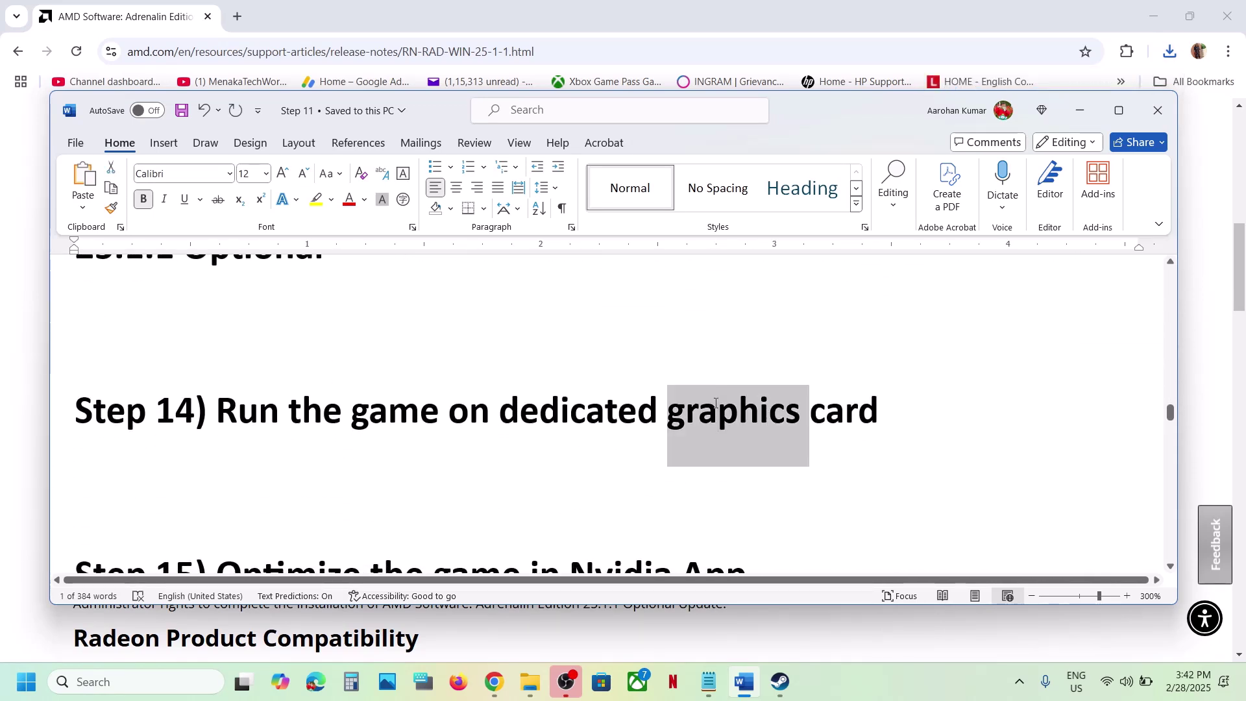
{"action": "left_click", "coordinate": [202, 681]}
{"action": "key", "text": "ctrl+v"}
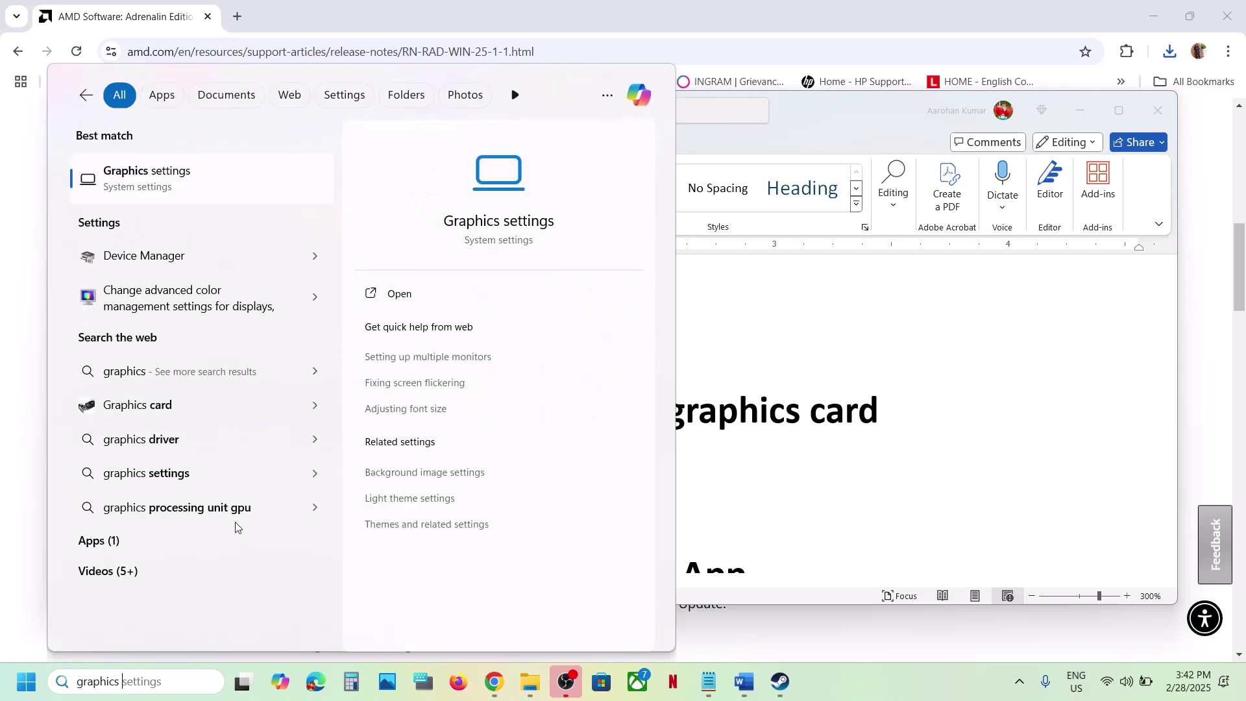
{"action": "left_click", "coordinate": [170, 171]}
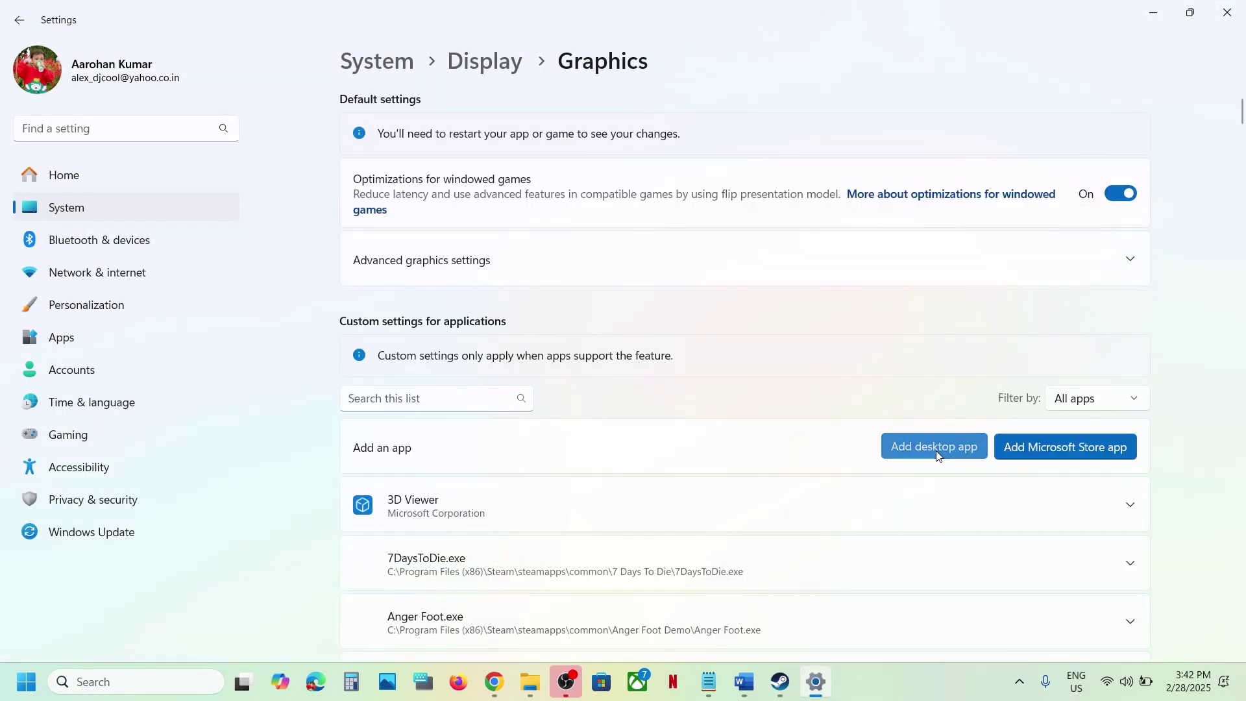
Add MonsterHunterWilds from the steamapps\common\MonsterHunterWilds folder as a desktop app in the custom graphics settings.
{"action": "left_click", "coordinate": [916, 452]}
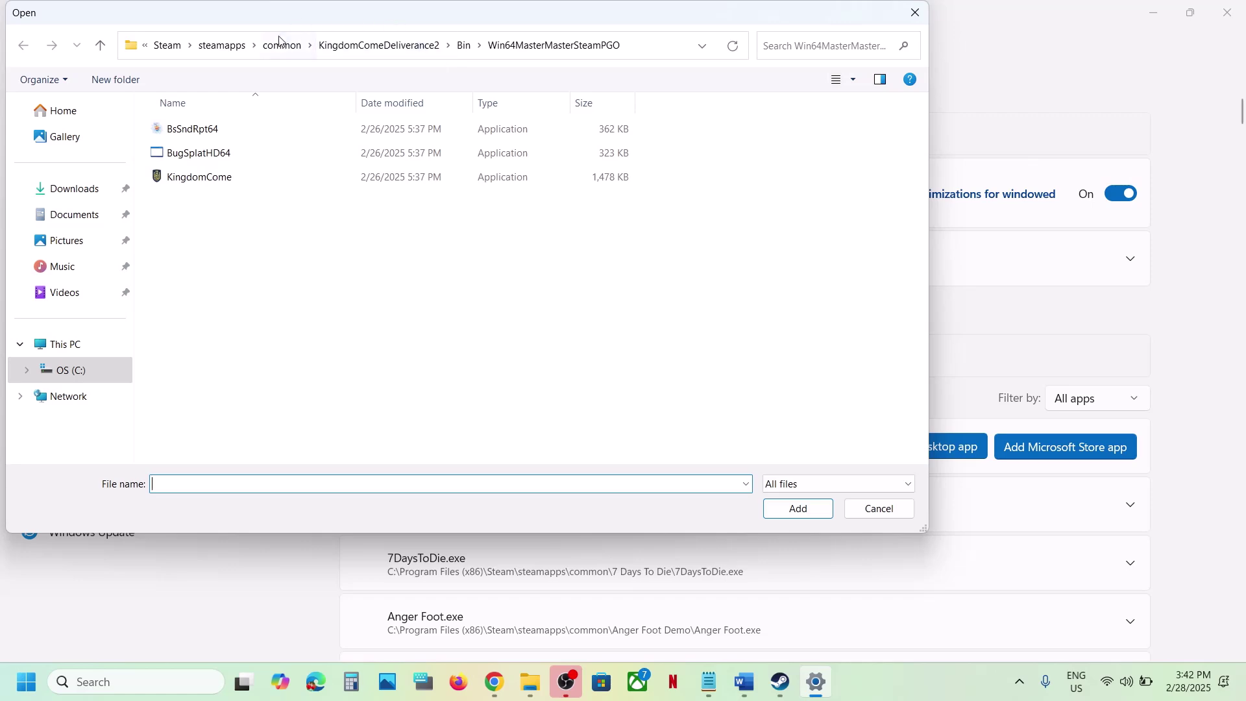
{"action": "left_click", "coordinate": [279, 40]}
{"action": "double_click", "coordinate": [235, 153]}
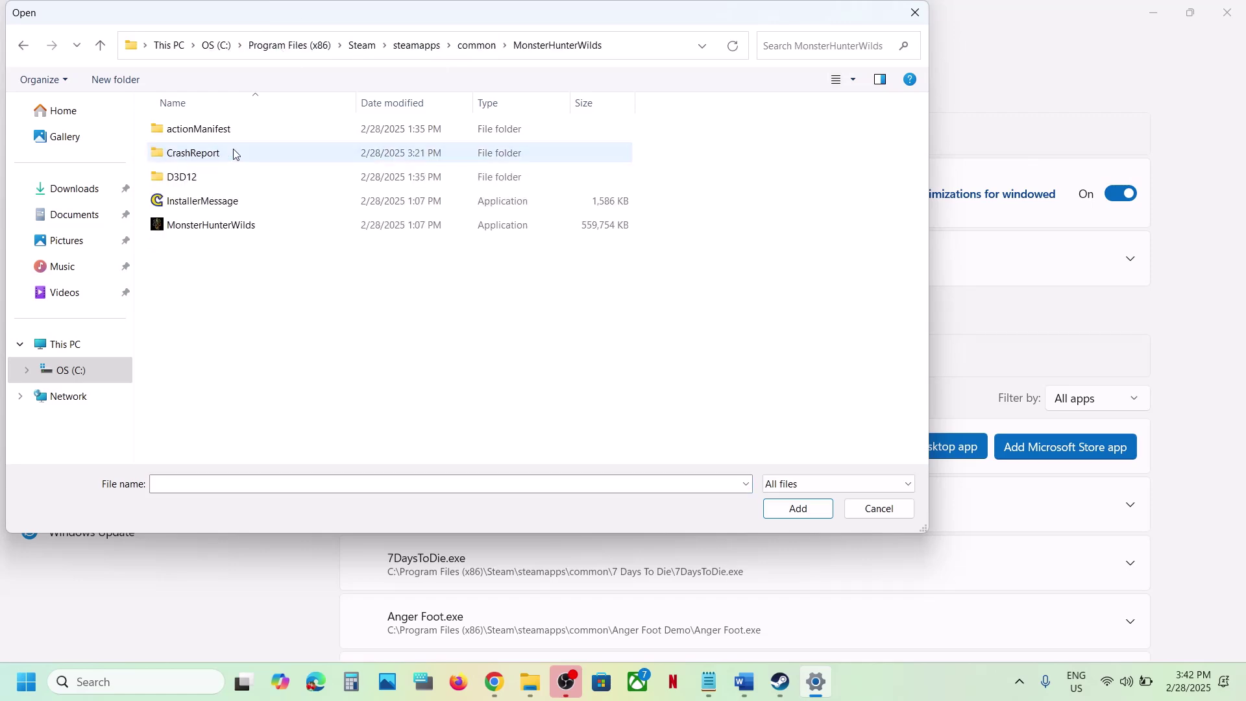
{"action": "left_click", "coordinate": [213, 227]}
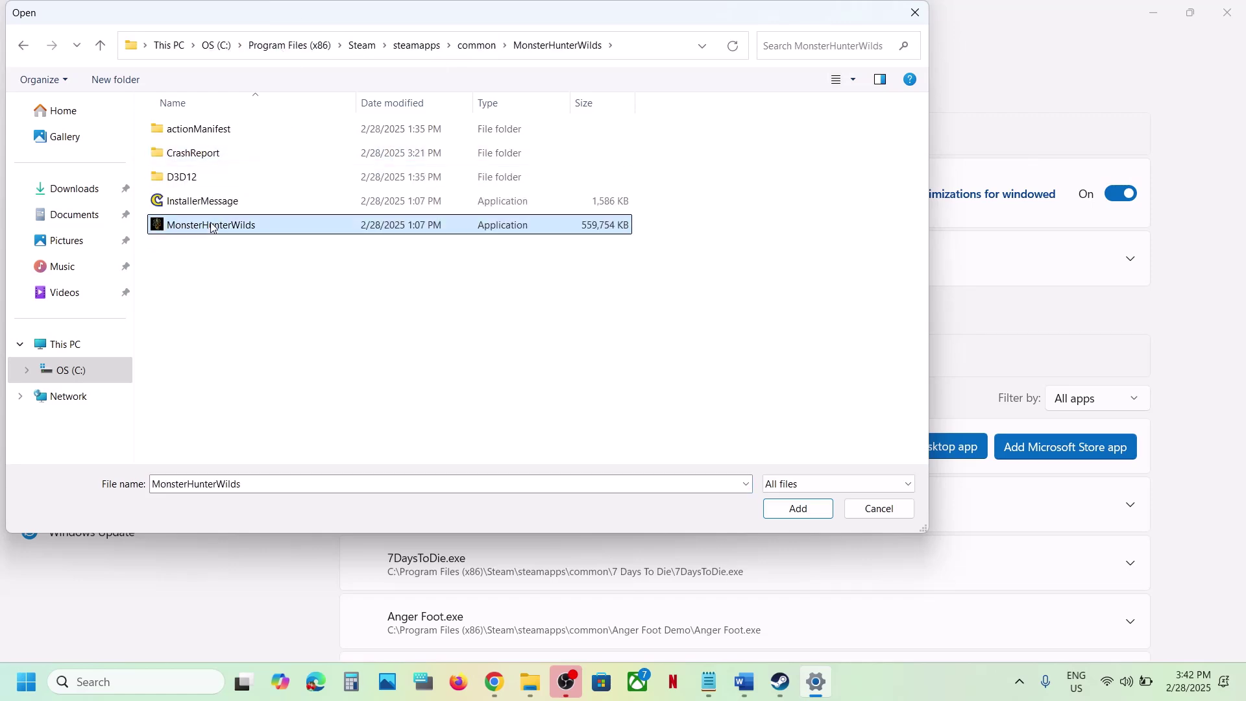
{"action": "left_click", "coordinate": [792, 515]}
Set Monster Hunter Wilds' GPU preference to High Performance (NVIDIA GeForce RTX 3050 Laptop GPU) and close Settings.
{"action": "scroll", "coordinate": [608, 517], "scroll_direction": "down", "scroll_amount": 20}
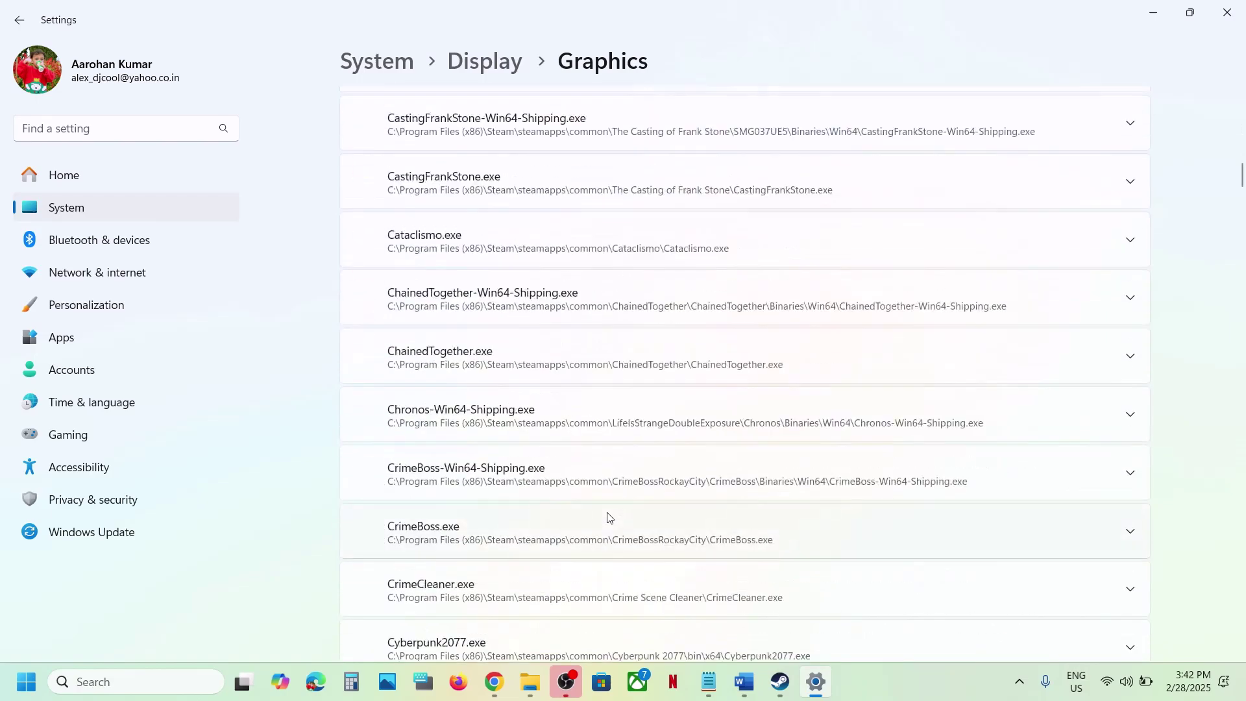
{"action": "scroll", "coordinate": [608, 517], "scroll_direction": "down", "scroll_amount": 20}
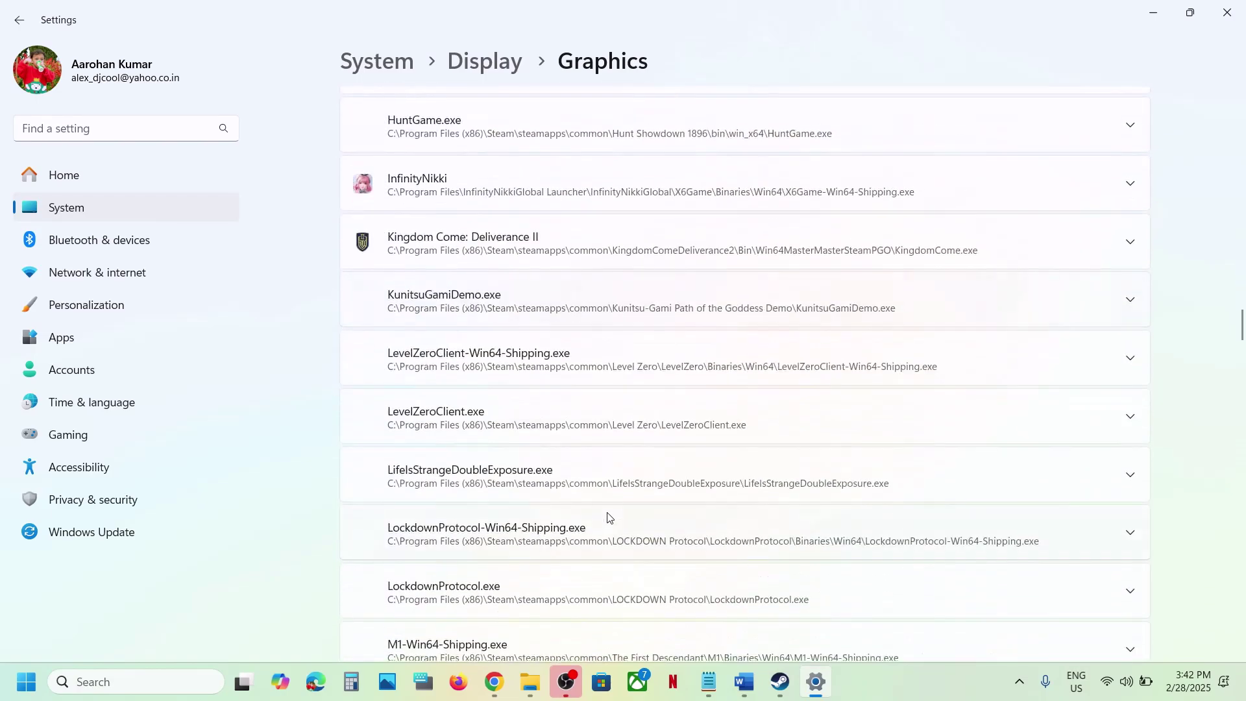
{"action": "scroll", "coordinate": [609, 517], "scroll_direction": "down", "scroll_amount": 8}
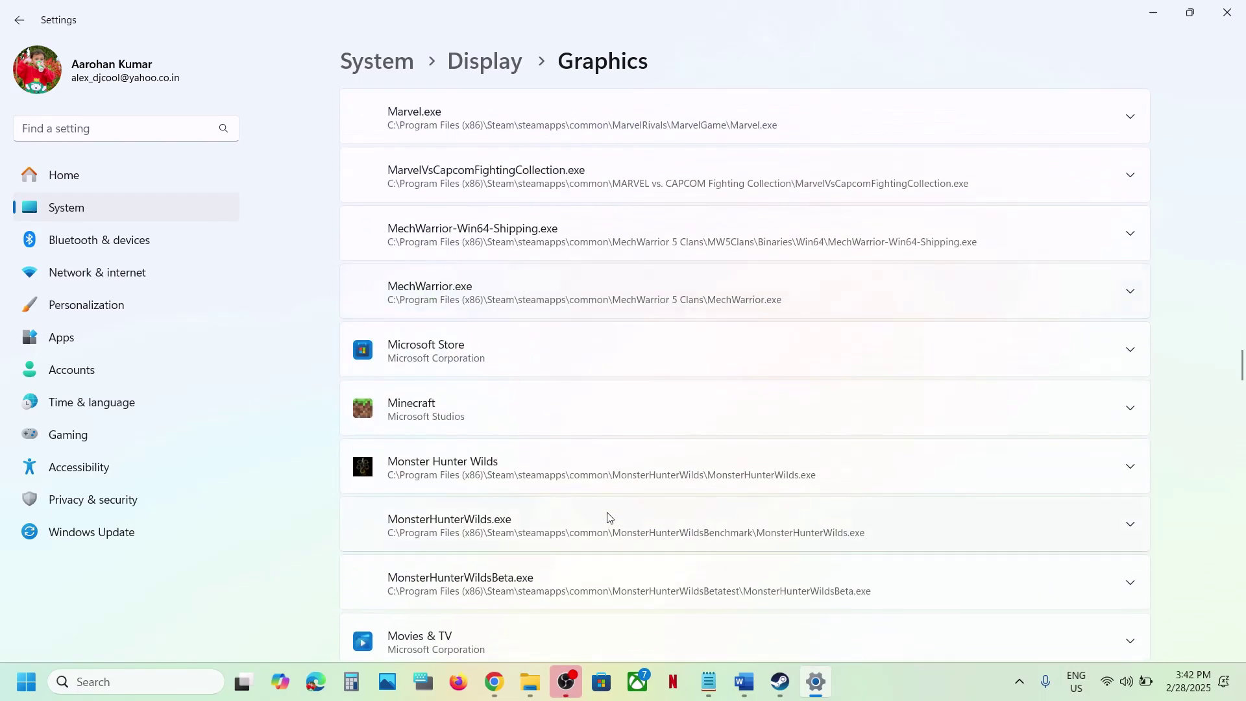
{"action": "left_click", "coordinate": [513, 370]}
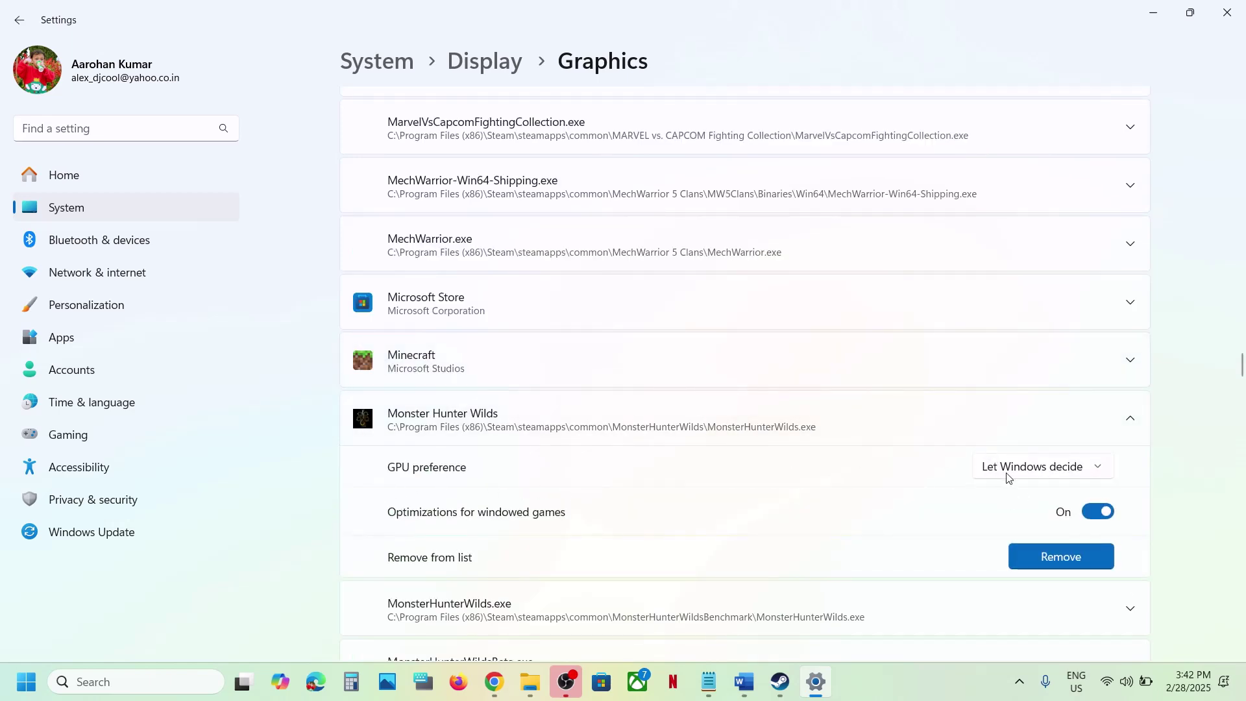
{"action": "left_click", "coordinate": [1008, 477]}
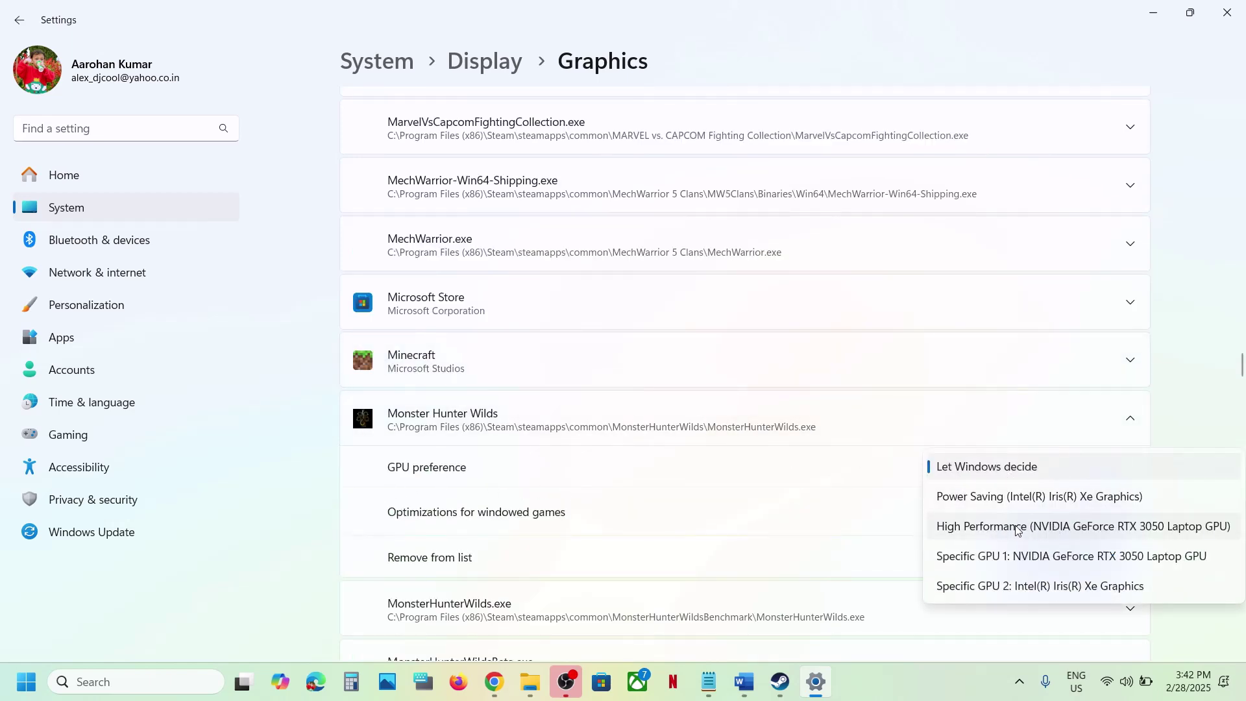
{"action": "left_click", "coordinate": [1034, 527]}
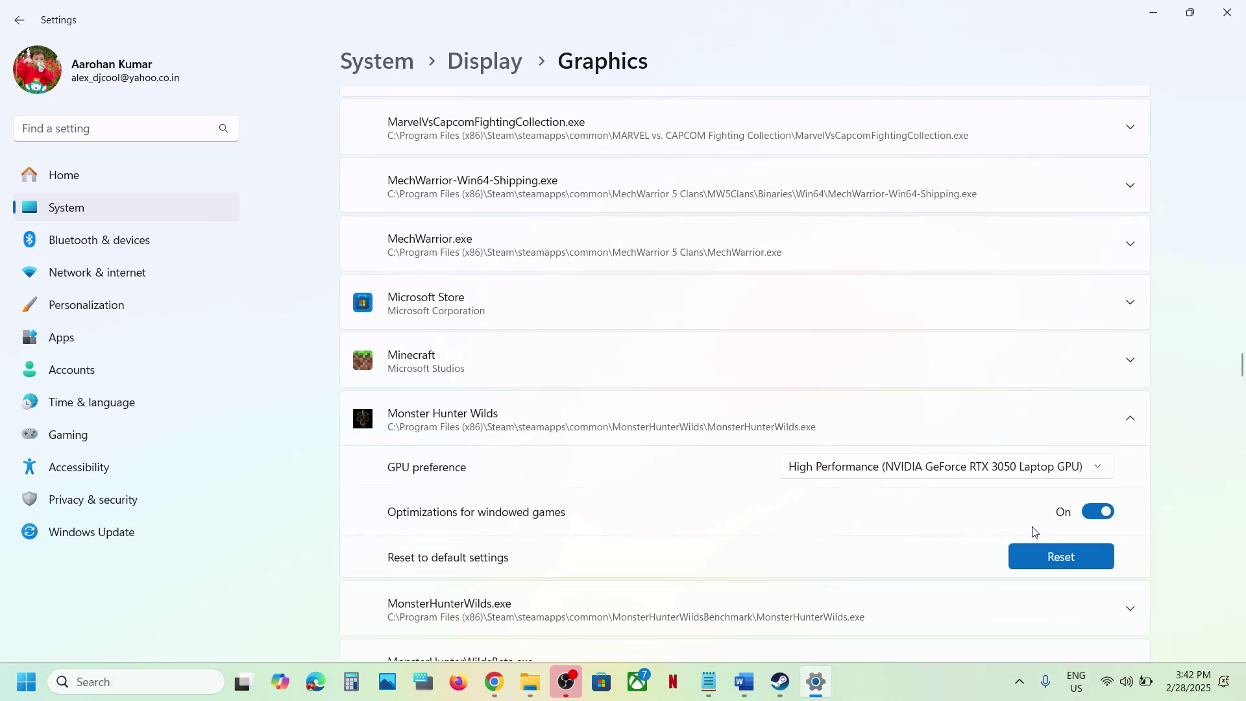
{"action": "left_click", "coordinate": [1218, 9]}
Copy the app name from Step 15 in Word and open the NVIDIA App through Windows search.
{"action": "scroll", "coordinate": [585, 447], "scroll_direction": "down", "scroll_amount": 3}
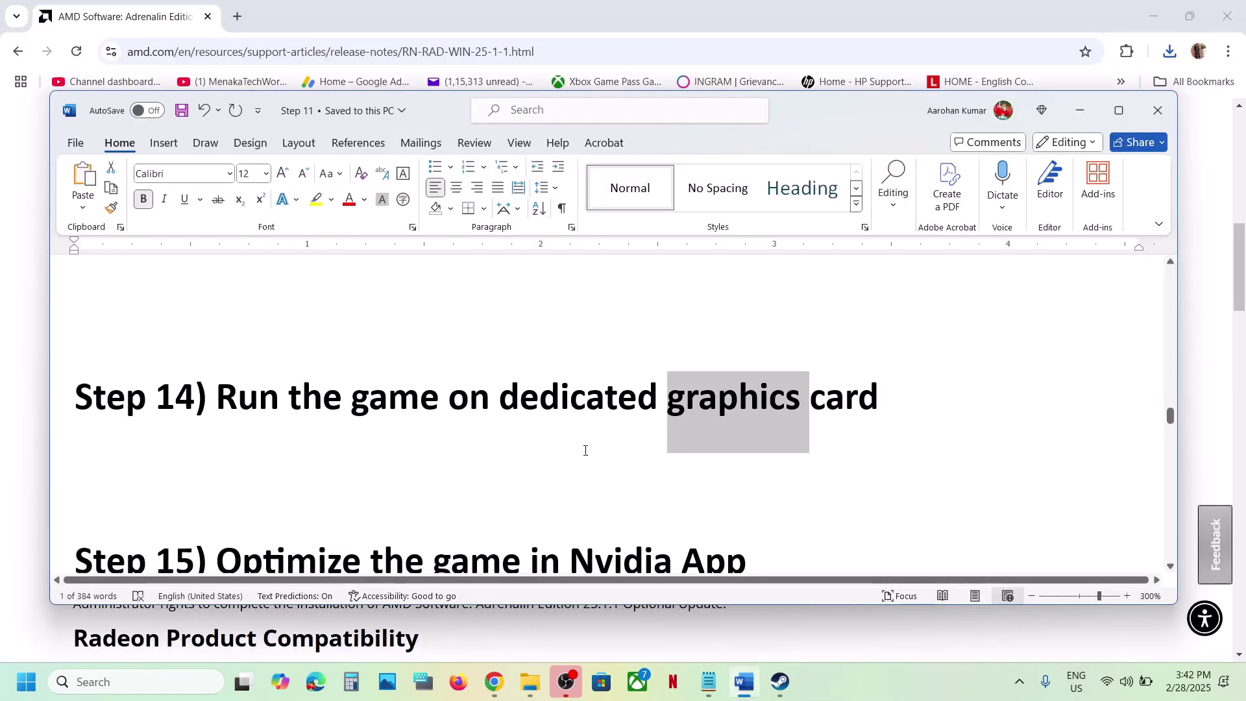
{"action": "left_click_drag", "start_coordinate": [218, 398], "coordinate": [583, 399]}
{"action": "left_click", "coordinate": [767, 395]}
{"action": "key", "text": "ctrl+c"}
{"action": "left_click", "coordinate": [156, 680]}
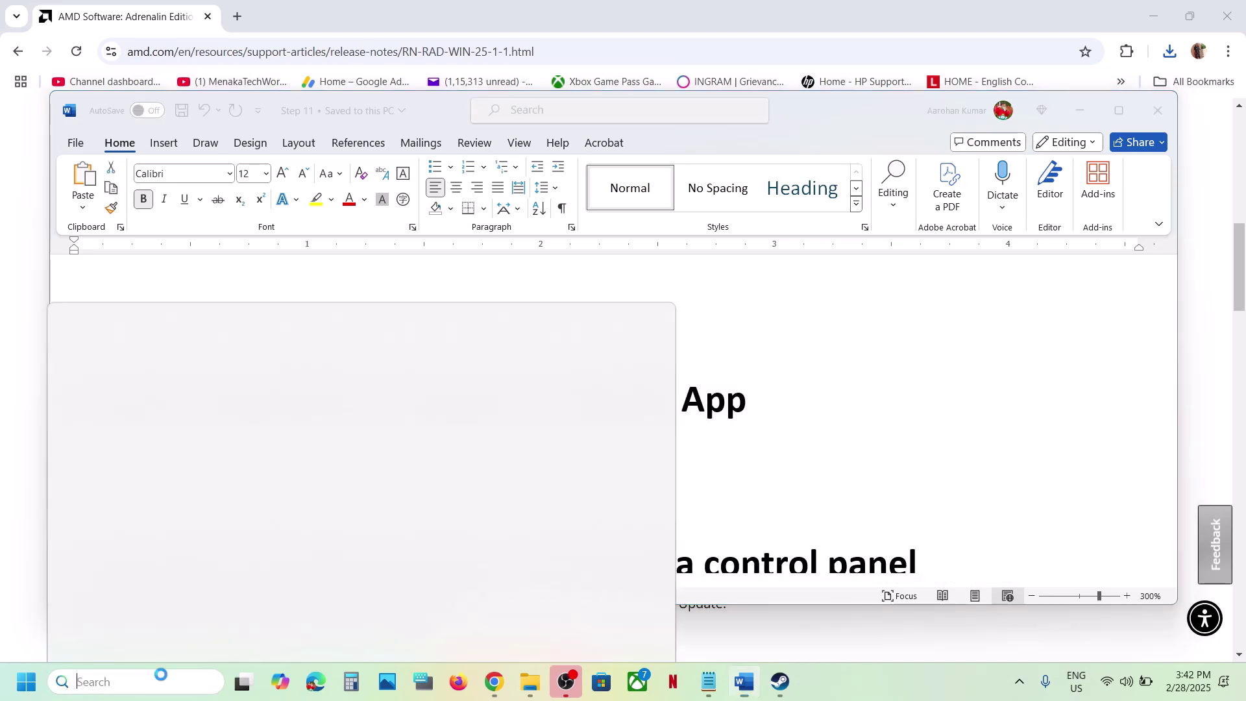
{"action": "key", "text": "ctrl+v"}
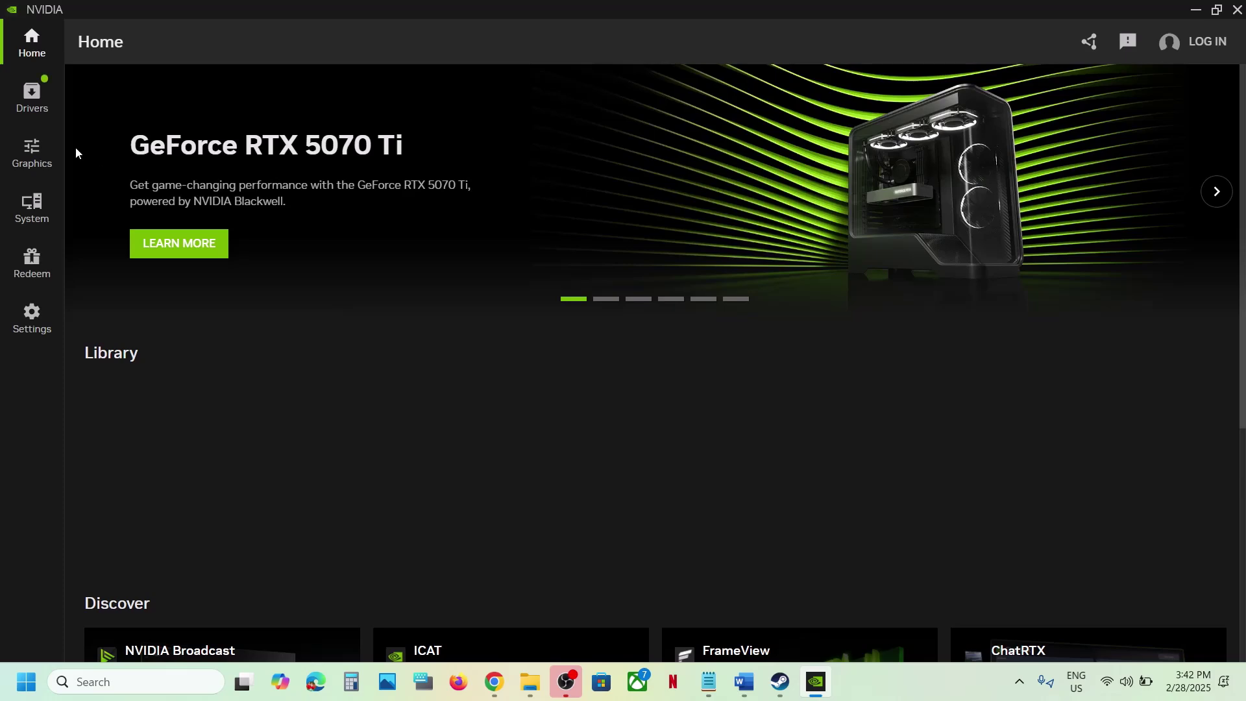
Show the graphics program settings in the NVIDIA App and refresh the program list.
{"action": "left_click", "coordinate": [34, 154]}
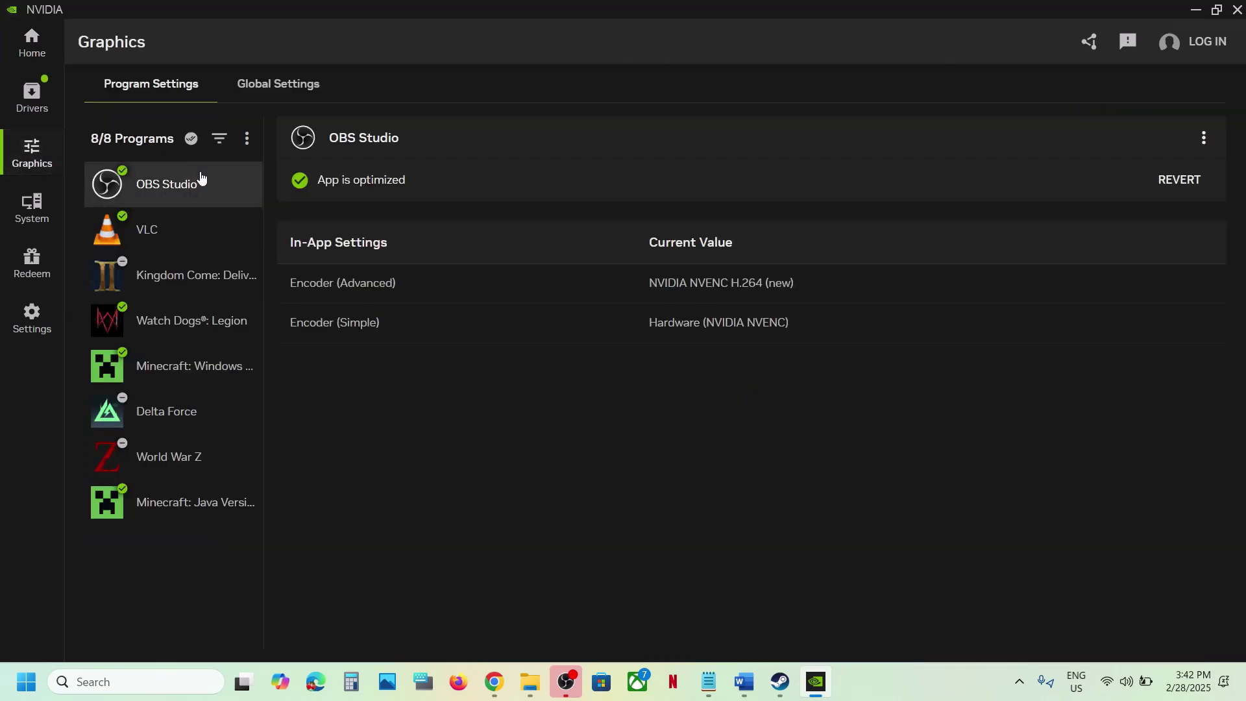
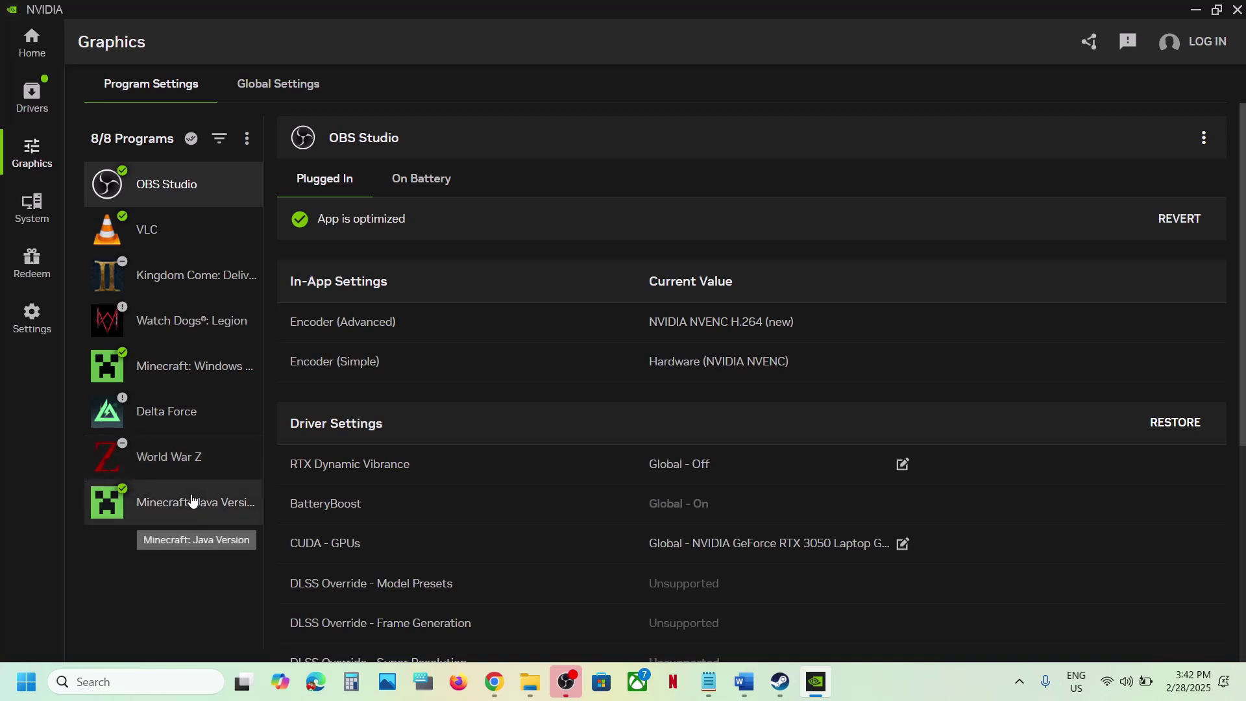
{"action": "left_click", "coordinate": [246, 143]}
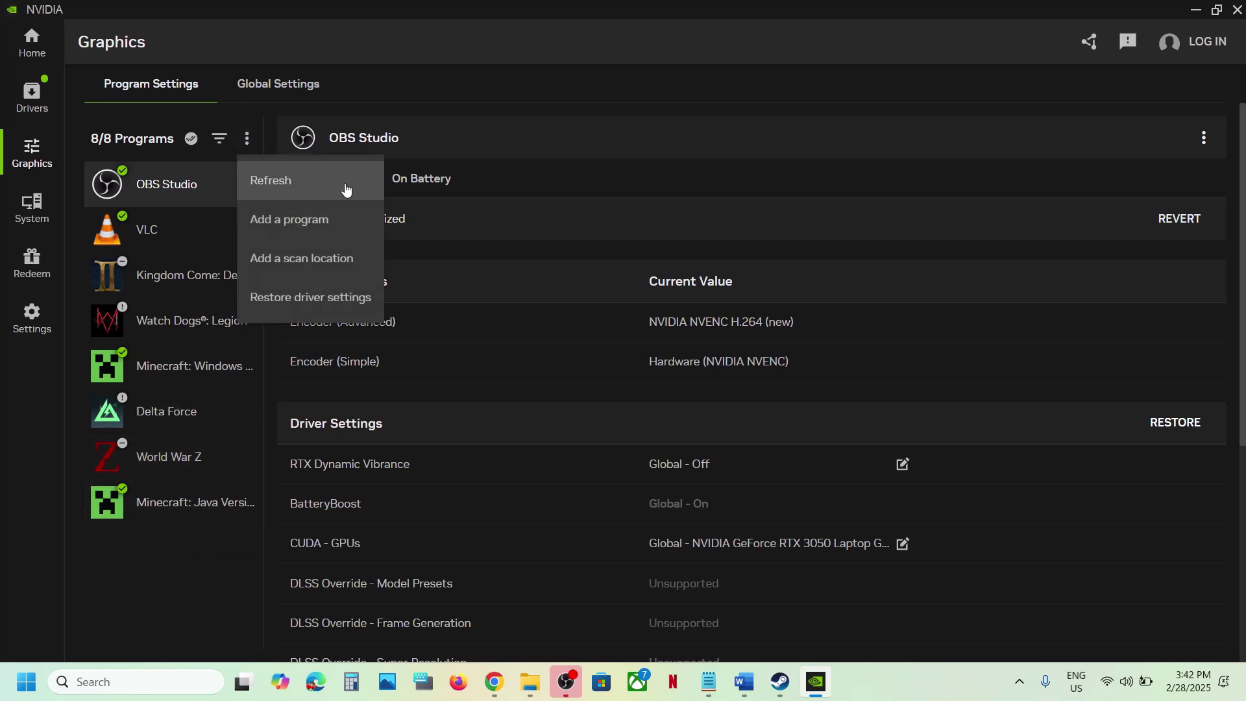
{"action": "left_click", "coordinate": [314, 197]}
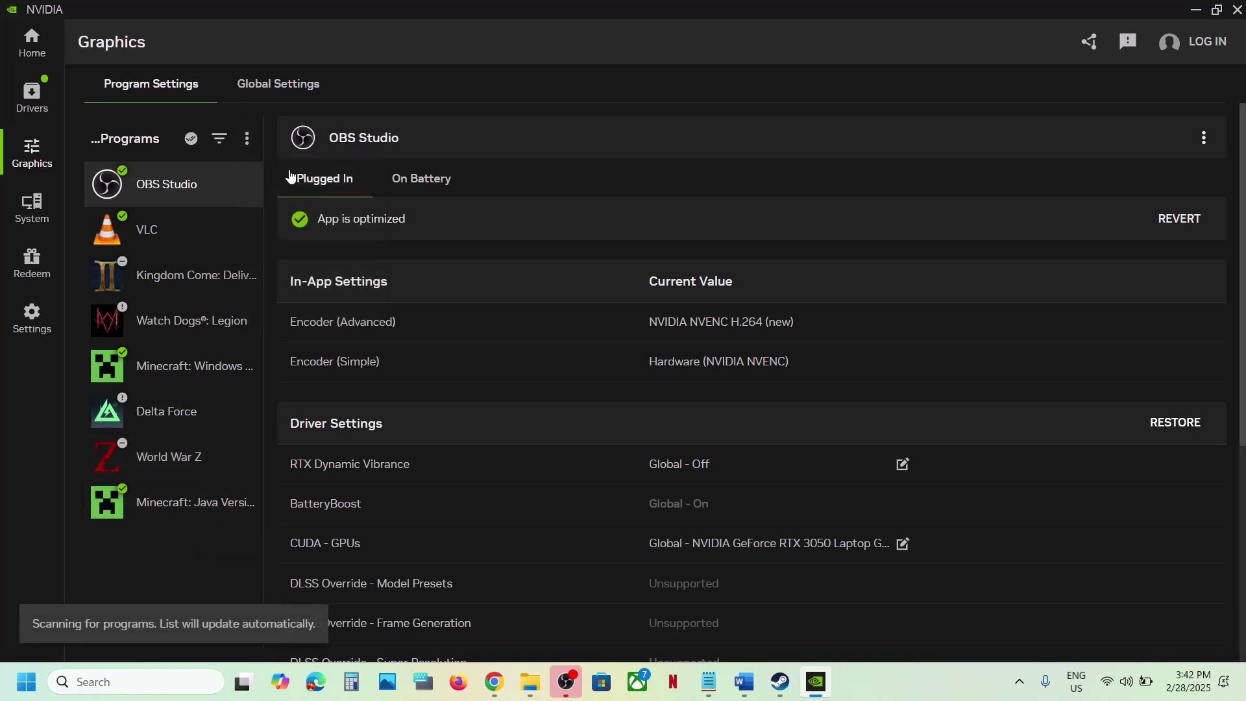
Start adding a program to the NVIDIA App list and browse to the Steam folder in C:\Program Files (x86).
{"action": "left_click", "coordinate": [247, 139]}
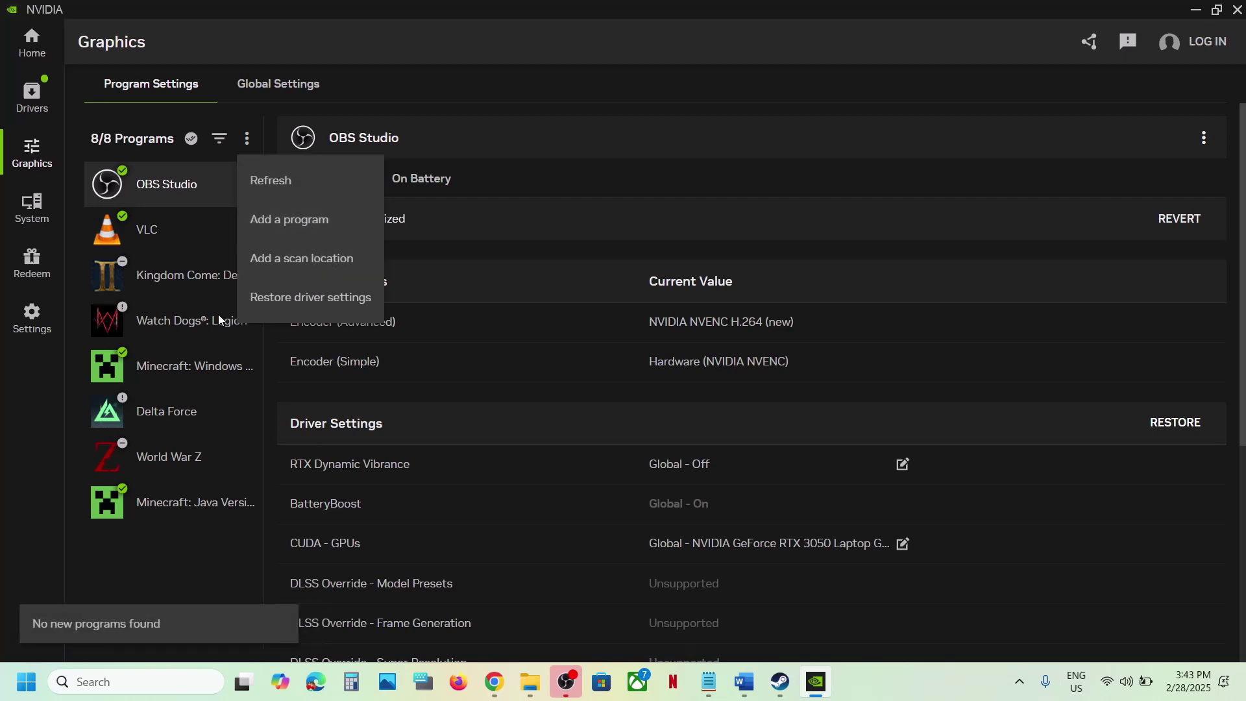
{"action": "left_click", "coordinate": [300, 233]}
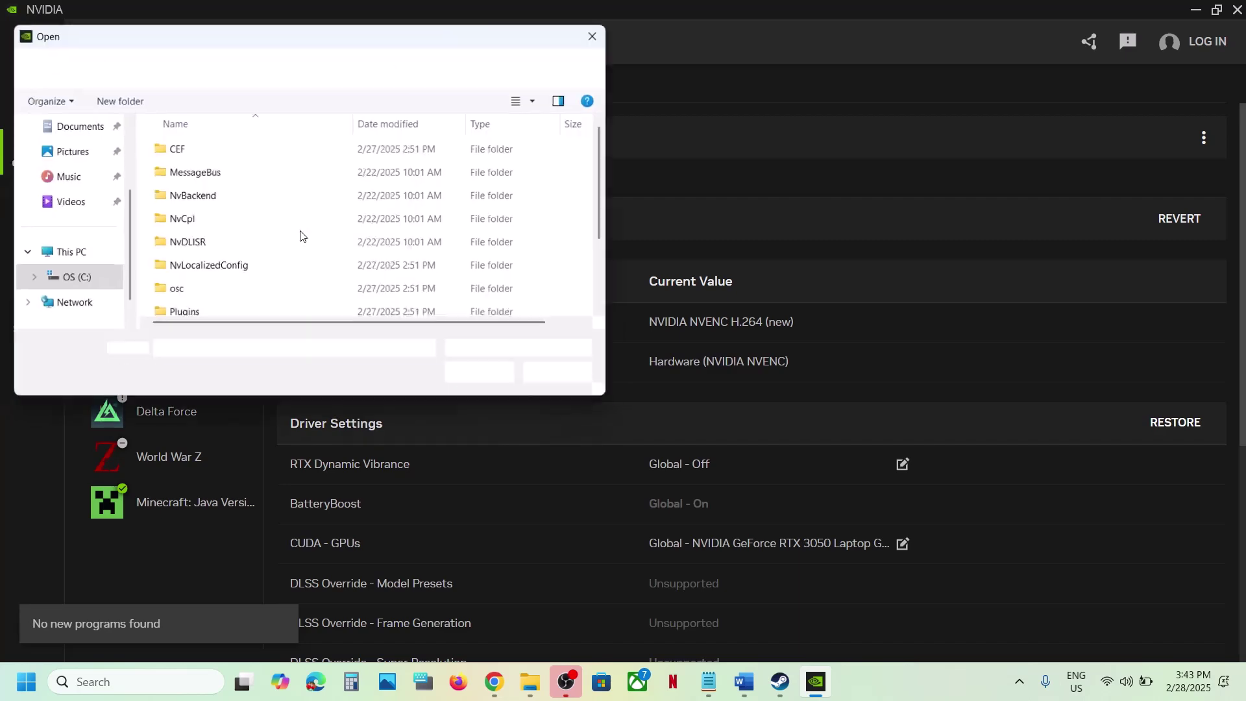
{"action": "left_click", "coordinate": [80, 279]}
{"action": "scroll", "coordinate": [270, 237], "scroll_direction": "down", "scroll_amount": 3}
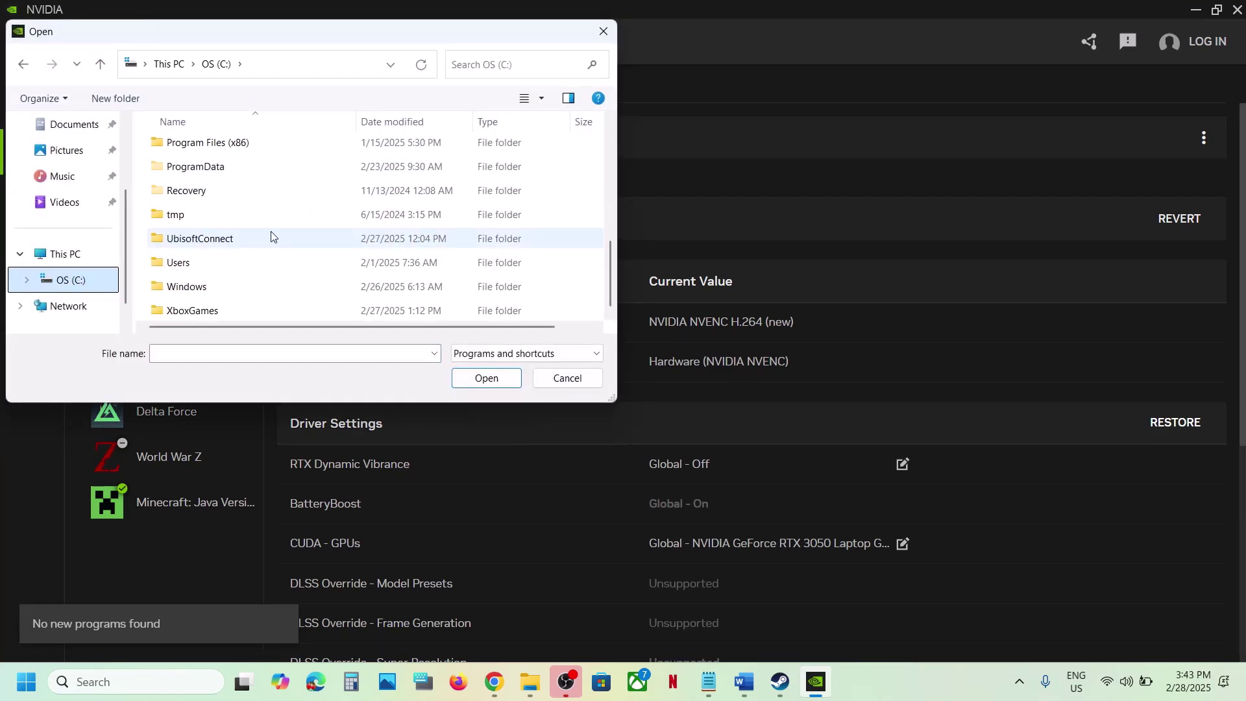
{"action": "double_click", "coordinate": [221, 144]}
{"action": "scroll", "coordinate": [207, 250], "scroll_direction": "down", "scroll_amount": 5}
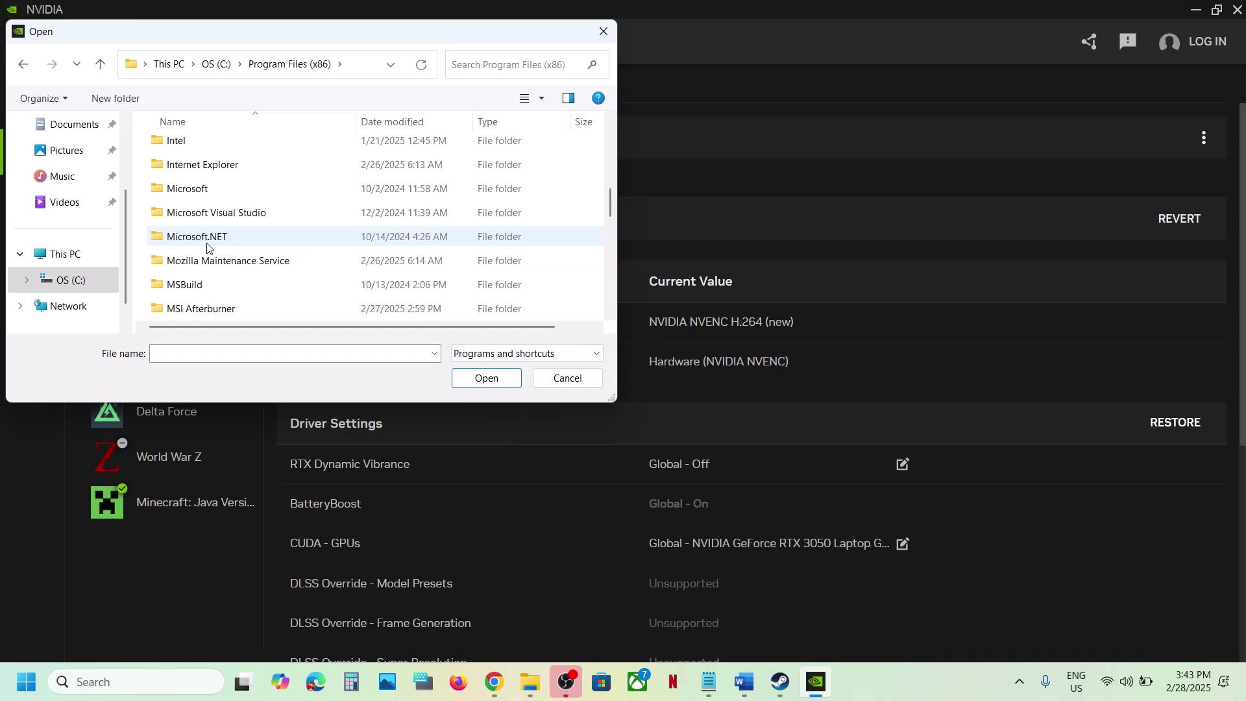
{"action": "scroll", "coordinate": [207, 248], "scroll_direction": "down", "scroll_amount": 5}
{"action": "double_click", "coordinate": [185, 285]}
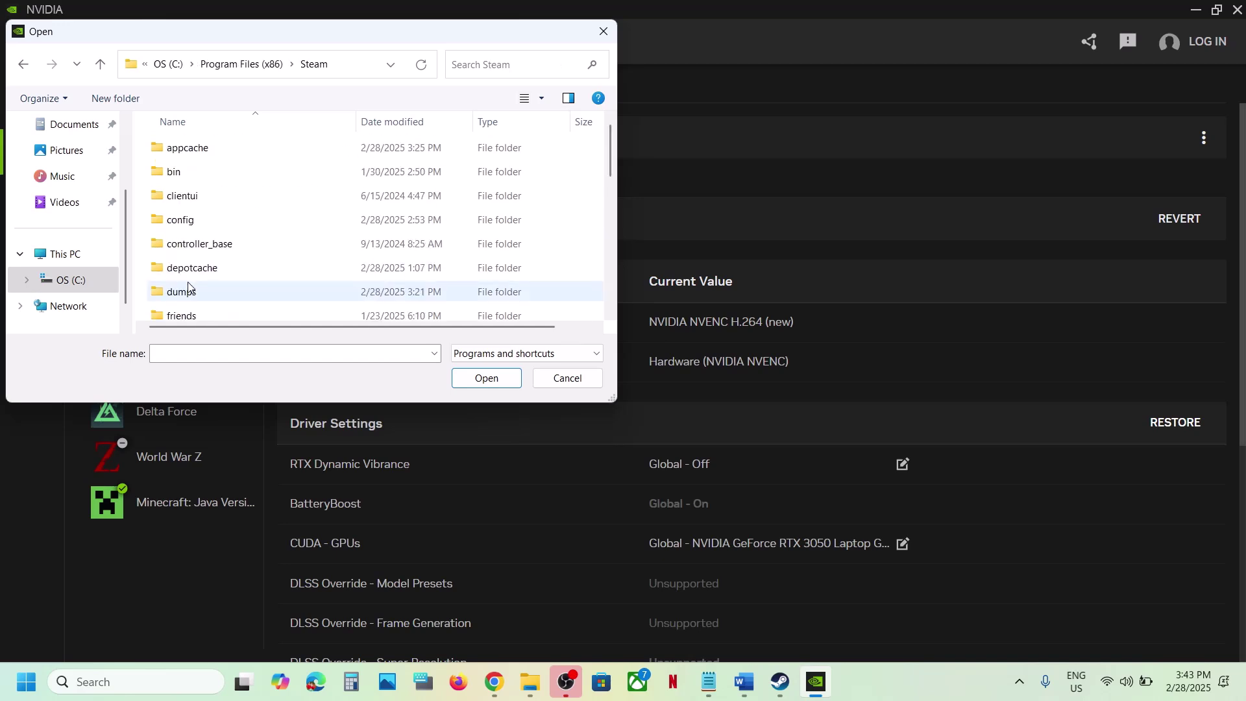
Add the MonsterHunterWilds application from Steam's steamapps\common\MonsterHunterWilds folder to the program list.
{"action": "scroll", "coordinate": [185, 284], "scroll_direction": "down", "scroll_amount": 3}
{"action": "scroll", "coordinate": [194, 282], "scroll_direction": "down", "scroll_amount": 1}
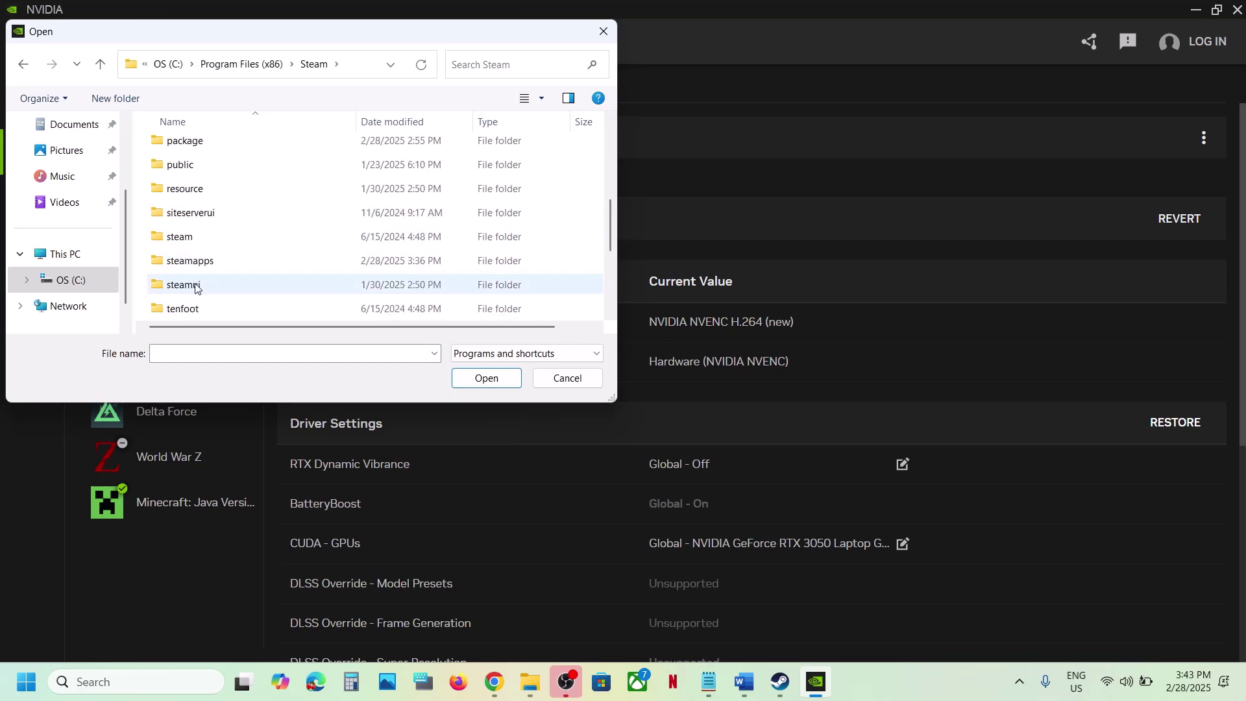
{"action": "double_click", "coordinate": [202, 262]}
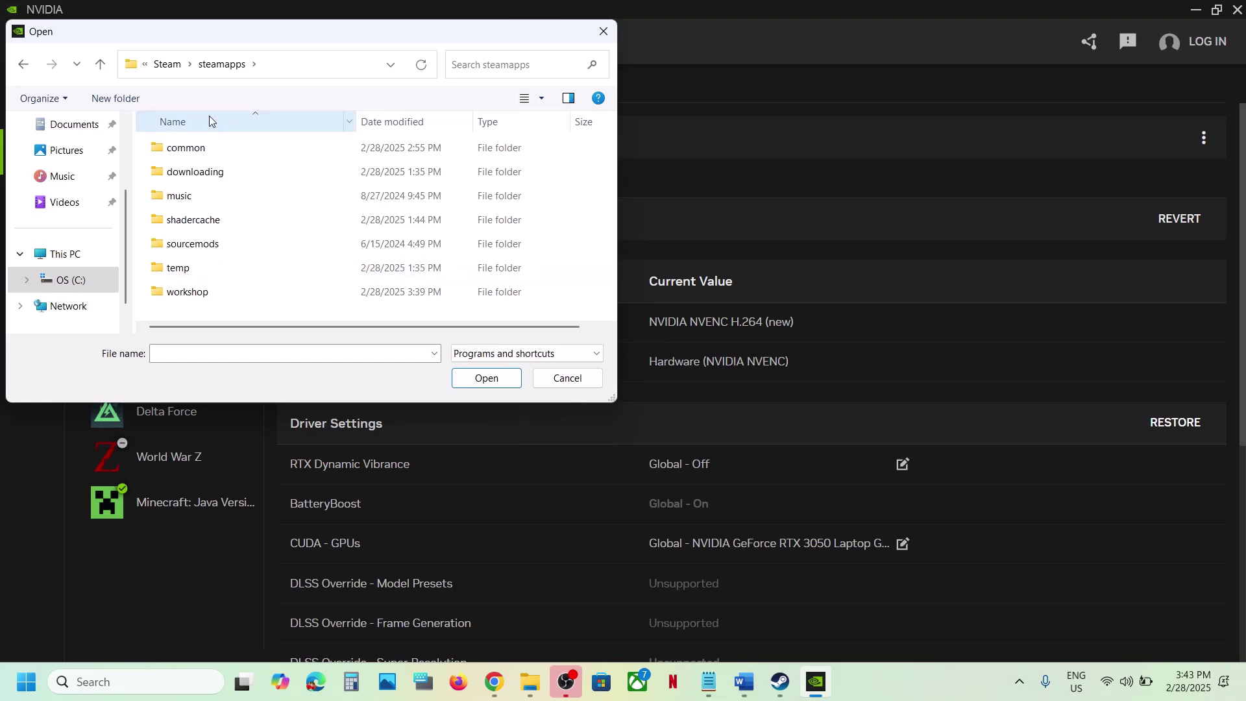
{"action": "double_click", "coordinate": [191, 148]}
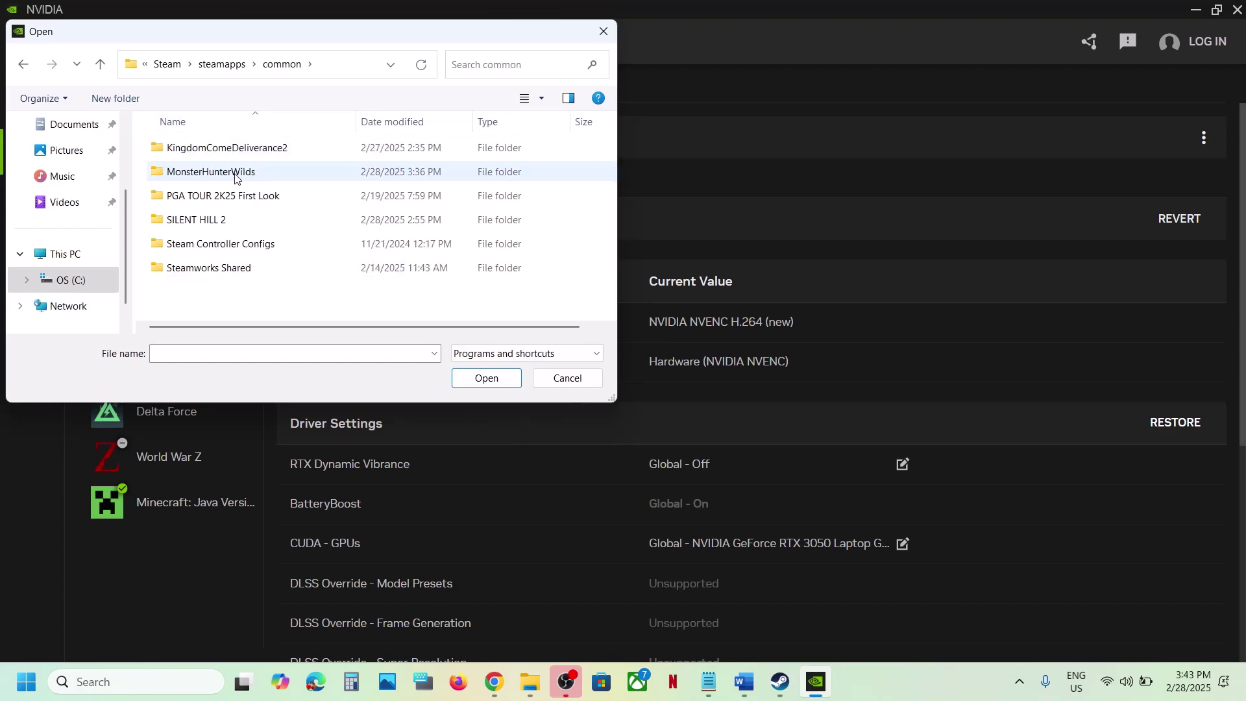
{"action": "double_click", "coordinate": [236, 174]}
{"action": "left_click", "coordinate": [211, 246]}
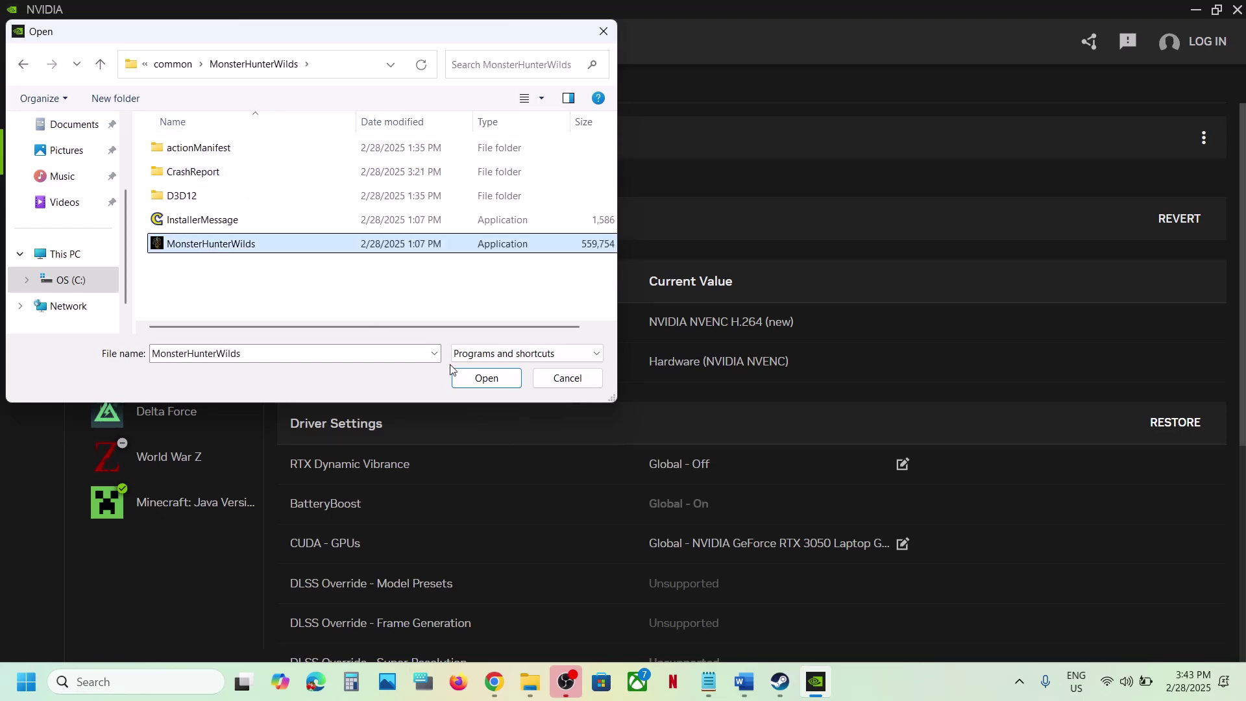
{"action": "left_click", "coordinate": [486, 379]}
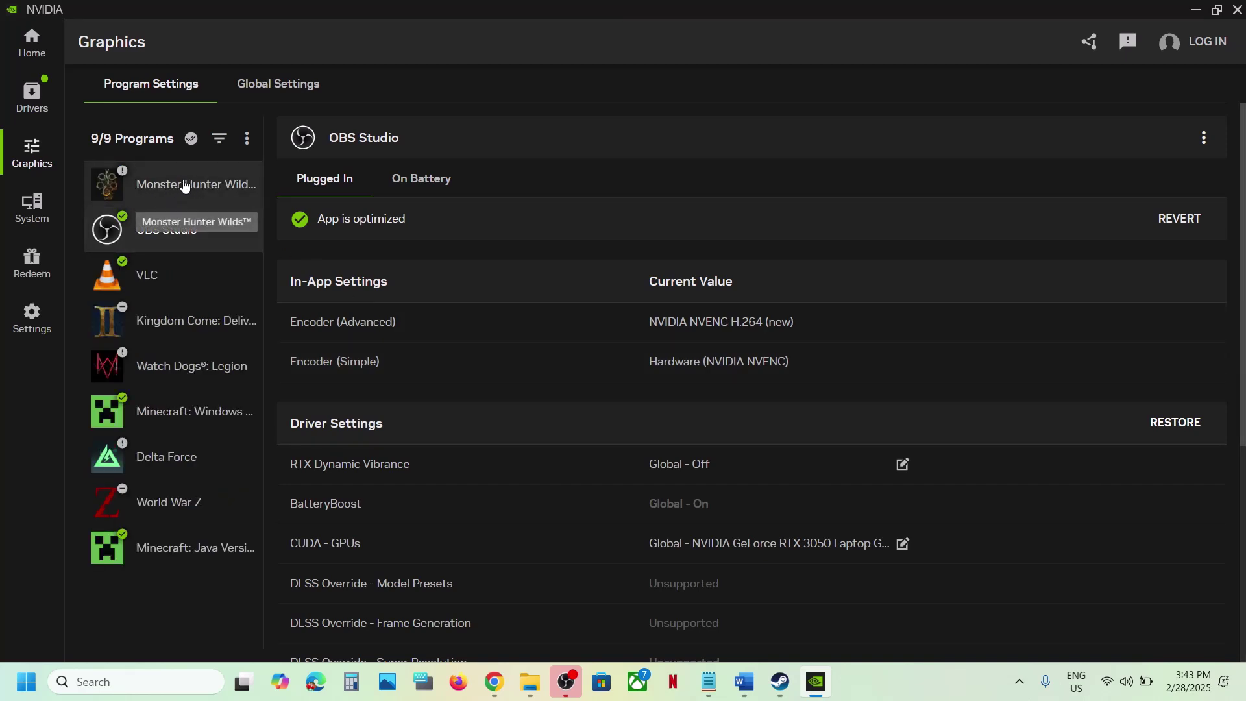
Check the optimization options for Monster Hunter Wilds and compare them with those for Kingdom Come: Deliverance II.
{"action": "left_click", "coordinate": [183, 185]}
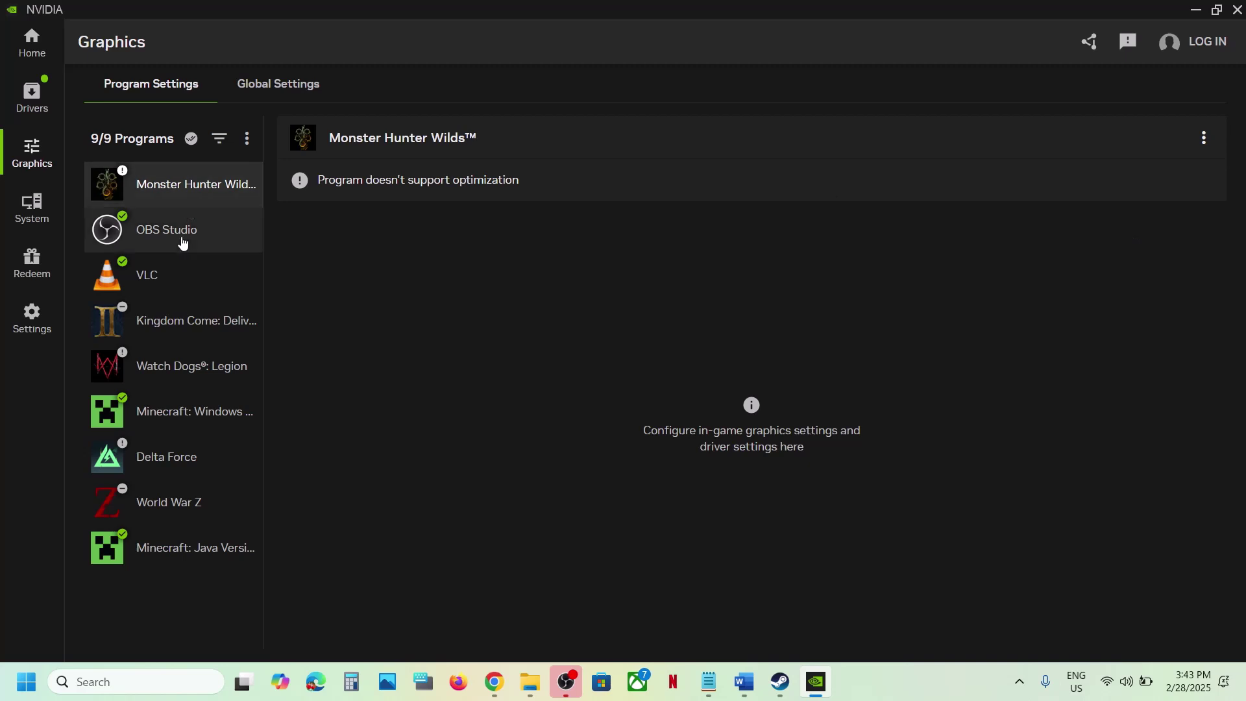
{"action": "left_click", "coordinate": [198, 326]}
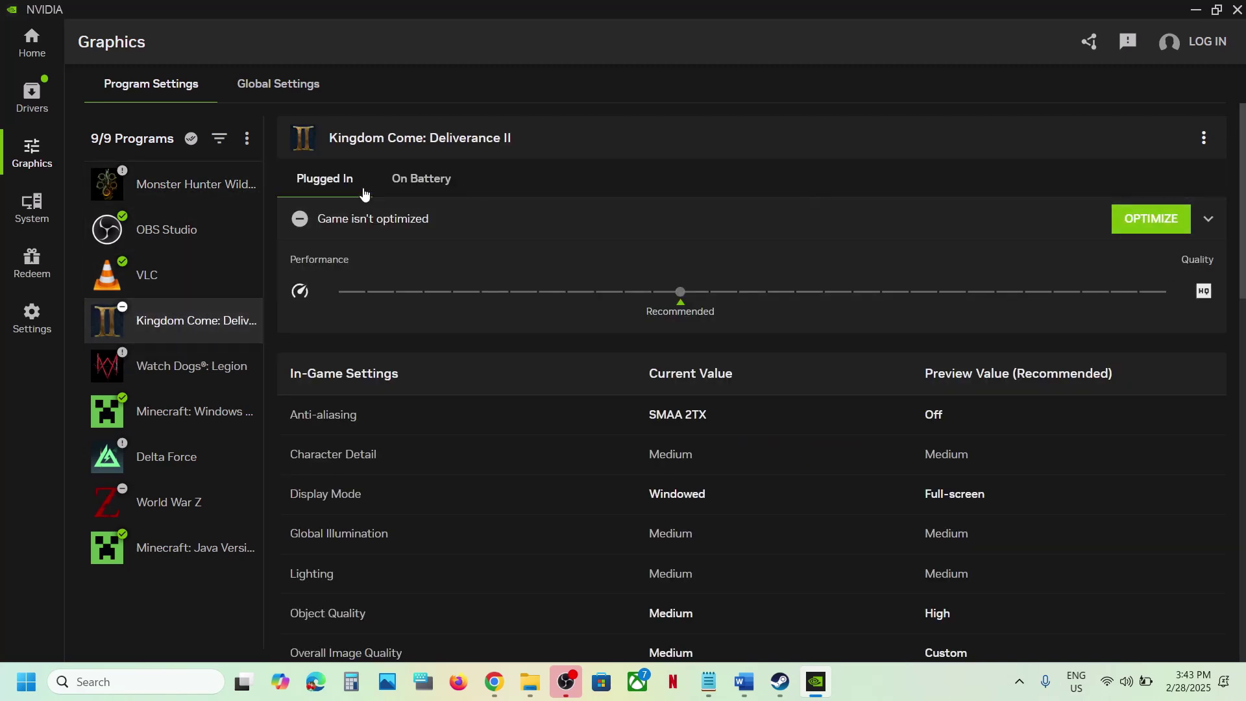
{"action": "left_click", "coordinate": [202, 185]}
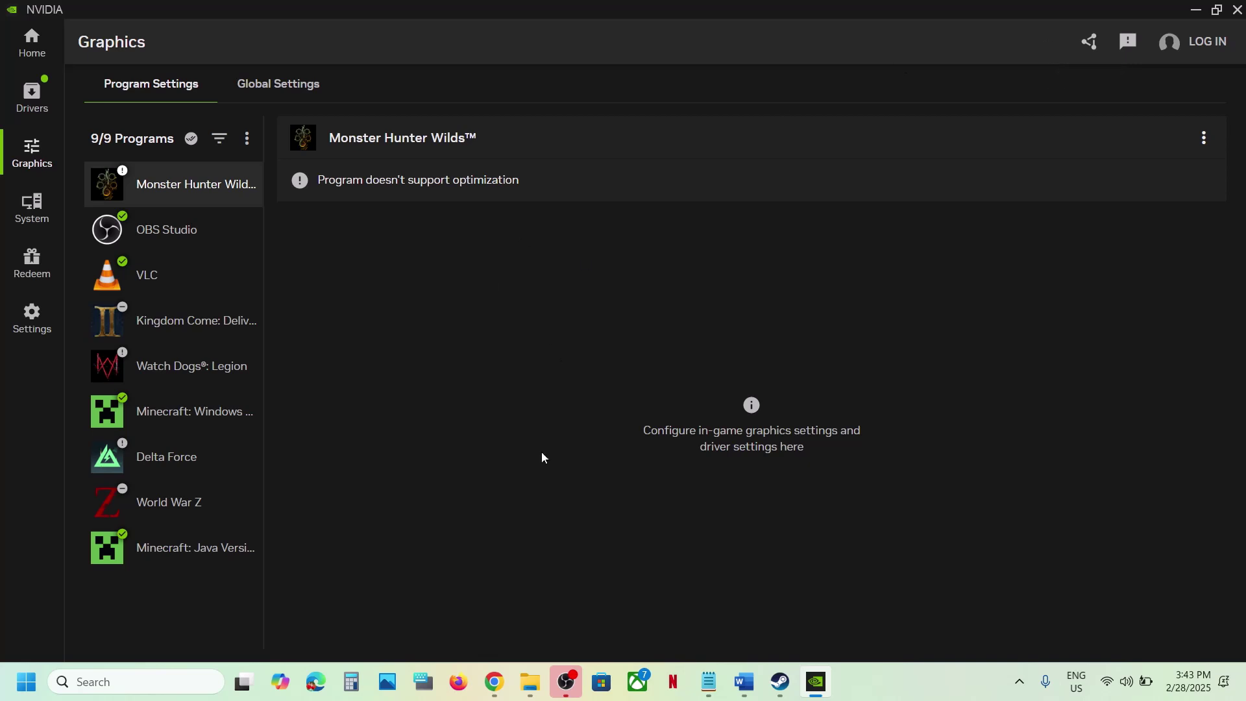
Highlight the Debug mode wording of Step 16 in Word and open the NVIDIA Control Panel from the desktop.
{"action": "left_click", "coordinate": [744, 681]}
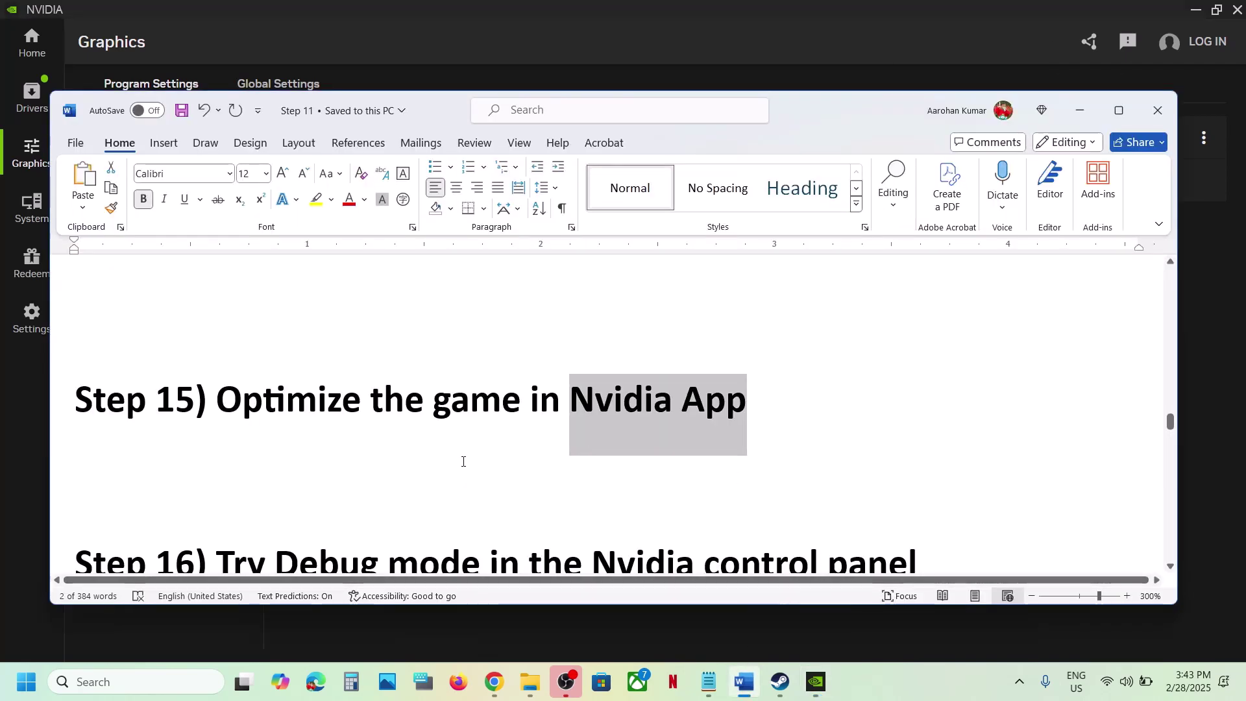
{"action": "scroll", "coordinate": [462, 462], "scroll_direction": "down", "scroll_amount": 1}
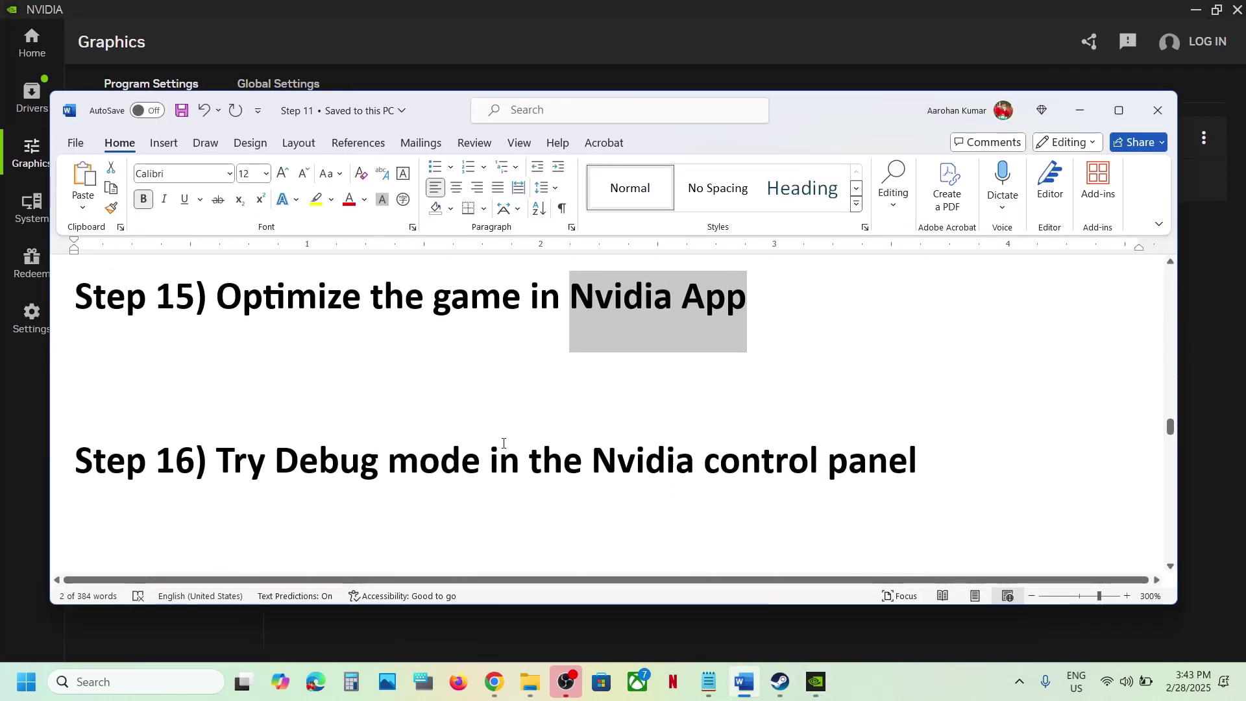
{"action": "left_click_drag", "start_coordinate": [277, 459], "coordinate": [497, 476]}
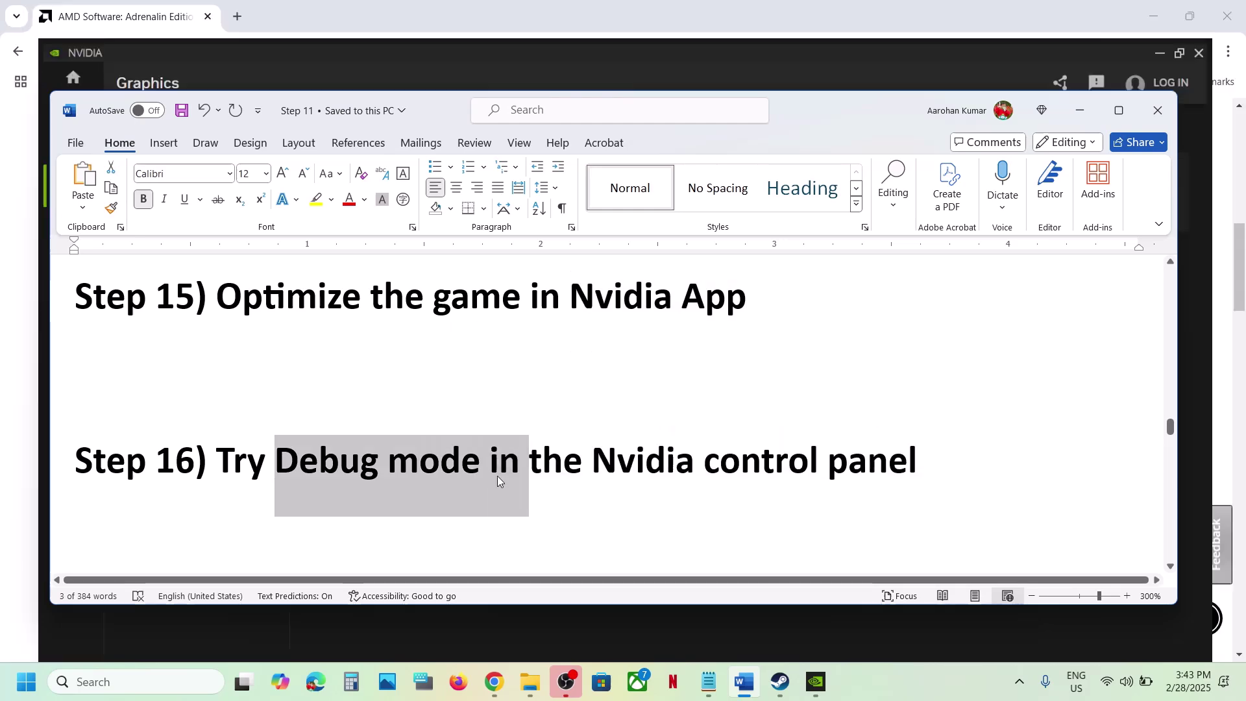
{"action": "key", "text": "super+d"}
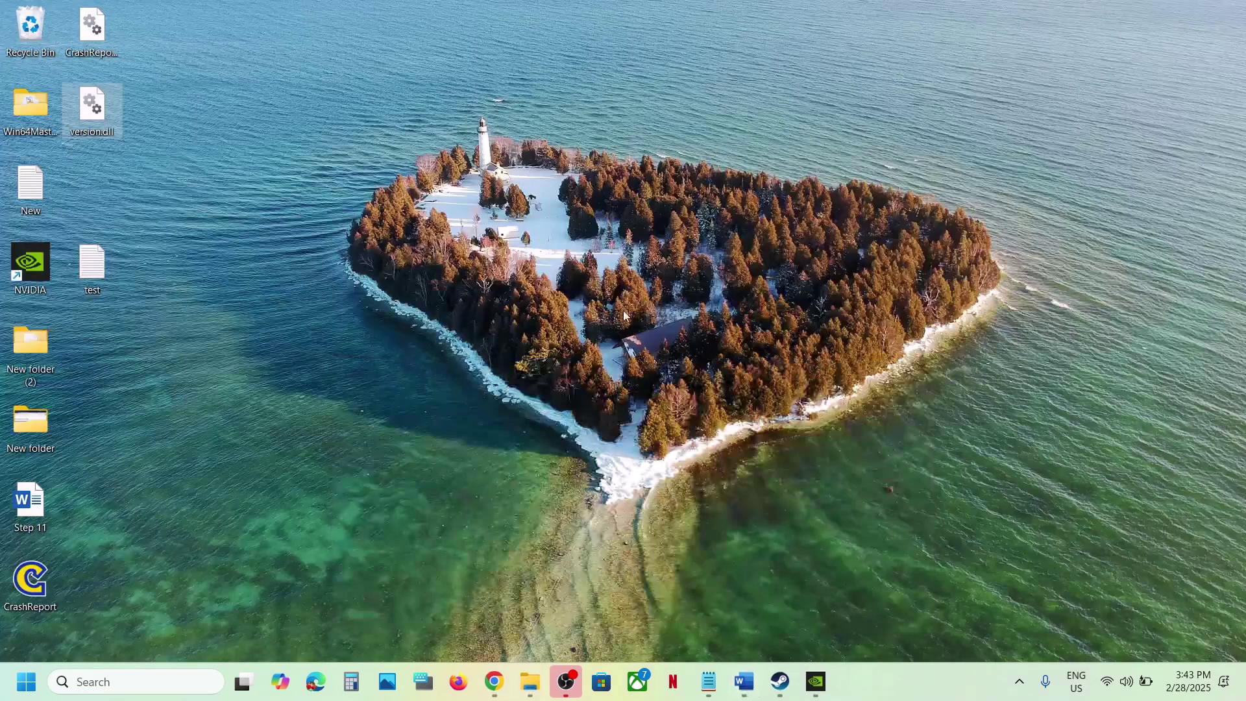
{"action": "right_click", "coordinate": [578, 300]}
{"action": "left_click", "coordinate": [649, 551]}
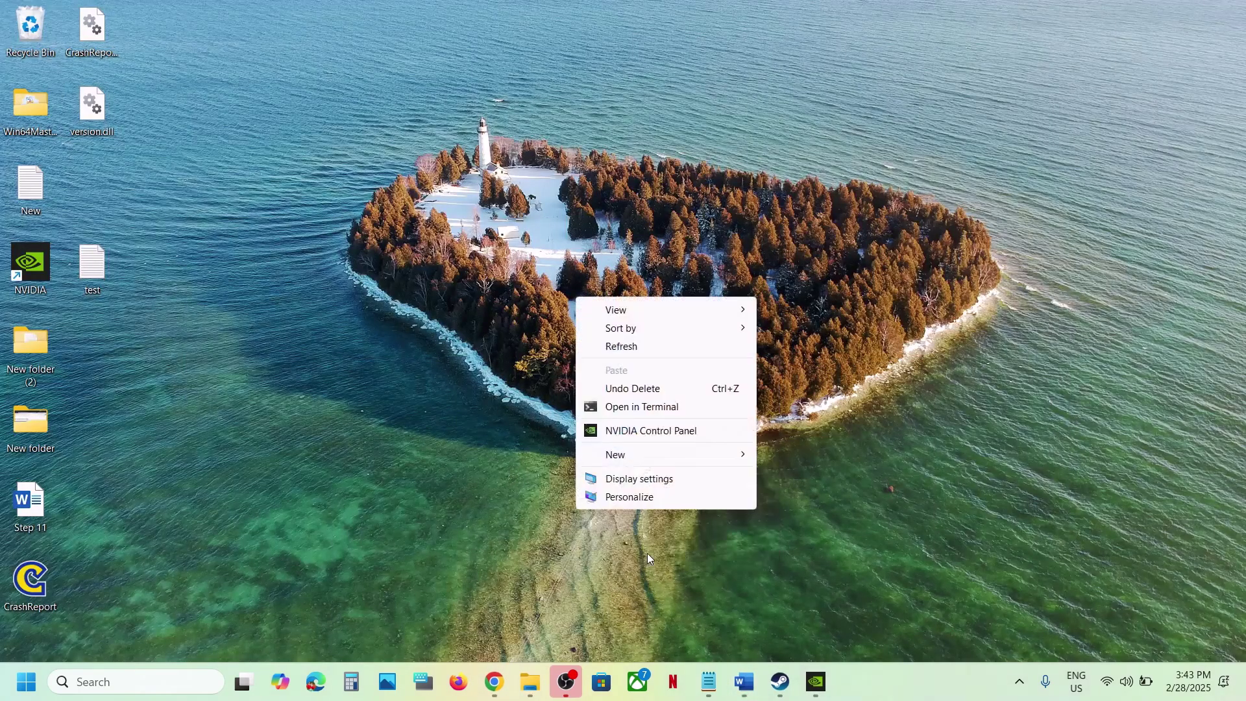
{"action": "left_click", "coordinate": [645, 438]}
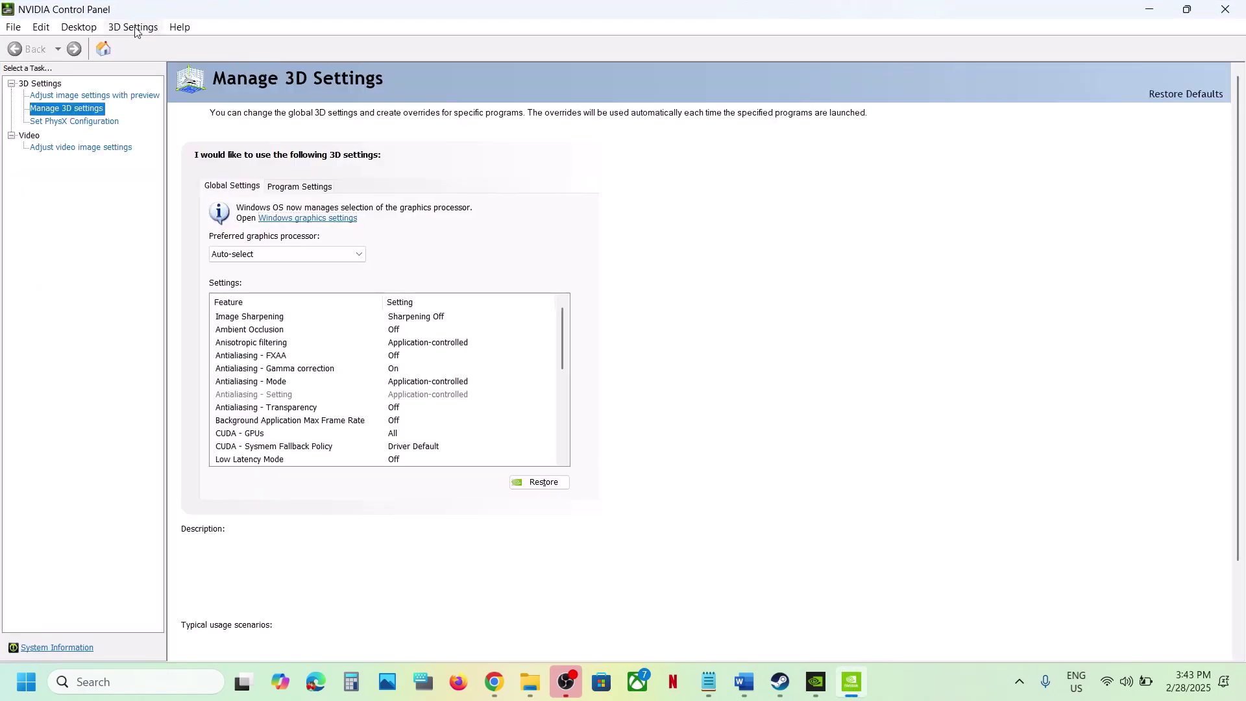
Select Debug Mode in the NVIDIA Control Panel and close the control panel.
{"action": "left_click", "coordinate": [181, 28]}
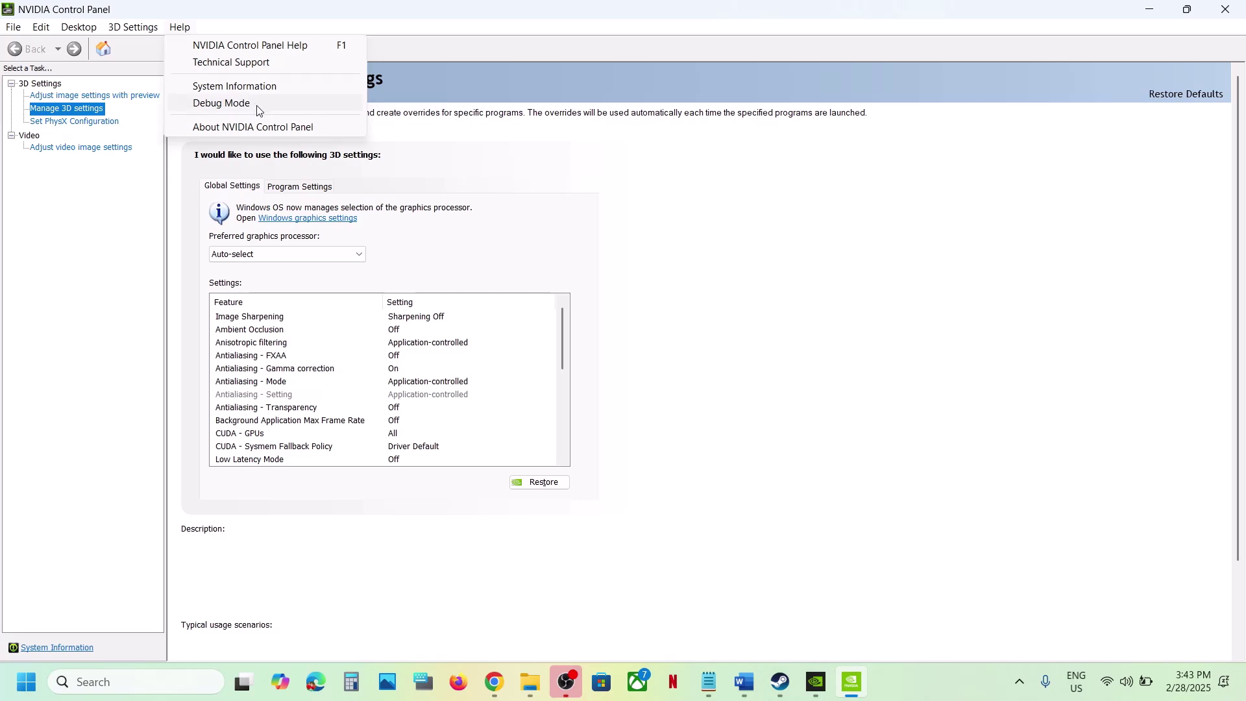
{"action": "left_click", "coordinate": [220, 104]}
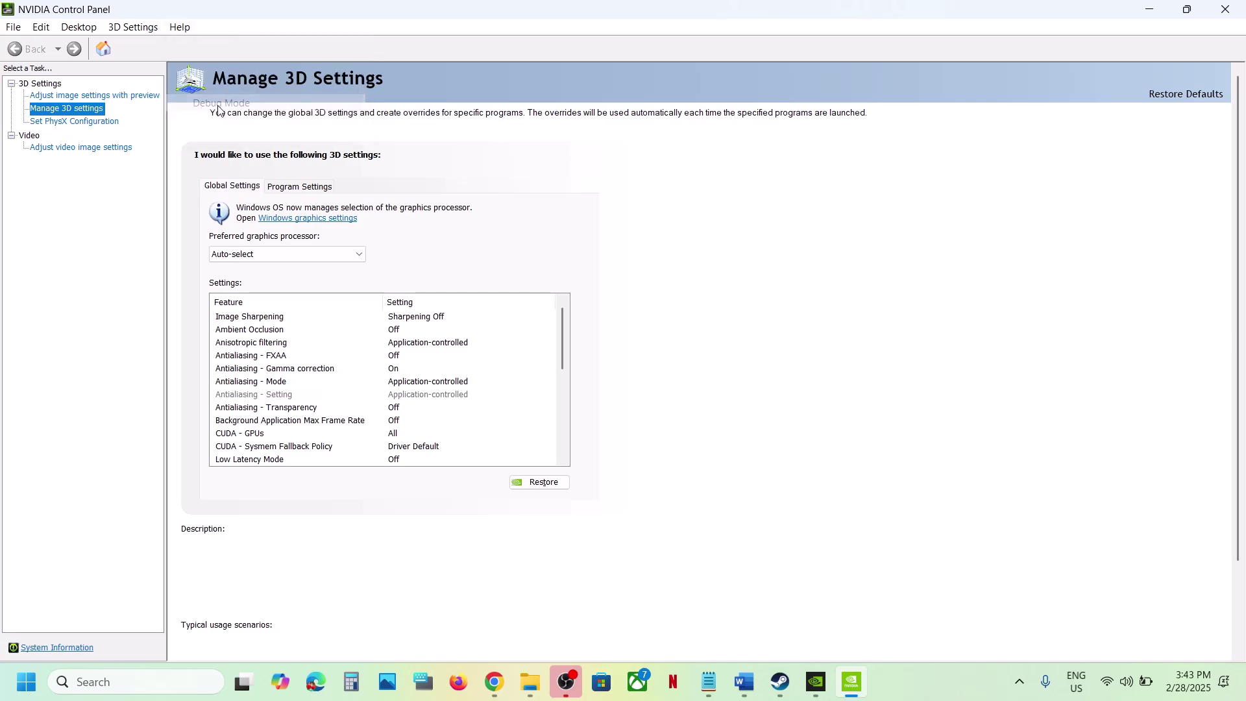
{"action": "left_click", "coordinate": [1226, 10]}
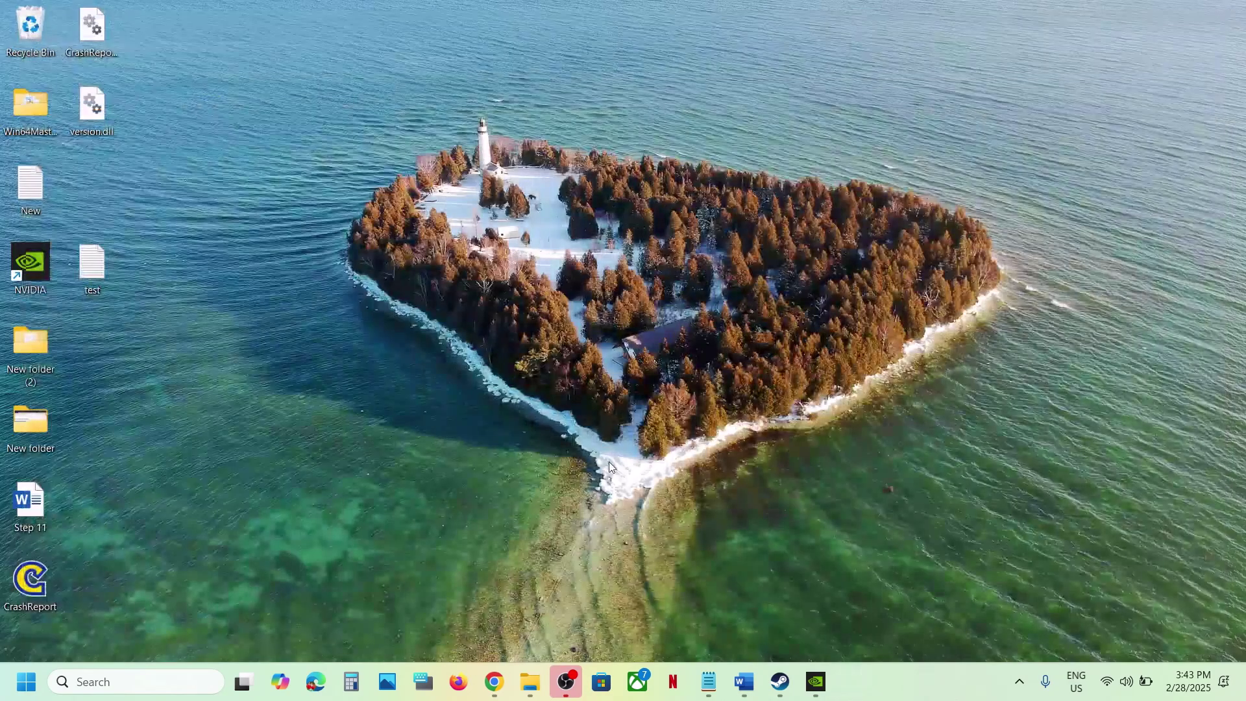
Read Step 17 on the -dx11/-dx12 launch options and Step 18 on closing overclocking and overlay apps in the Word document.
{"action": "left_click", "coordinate": [776, 683]}
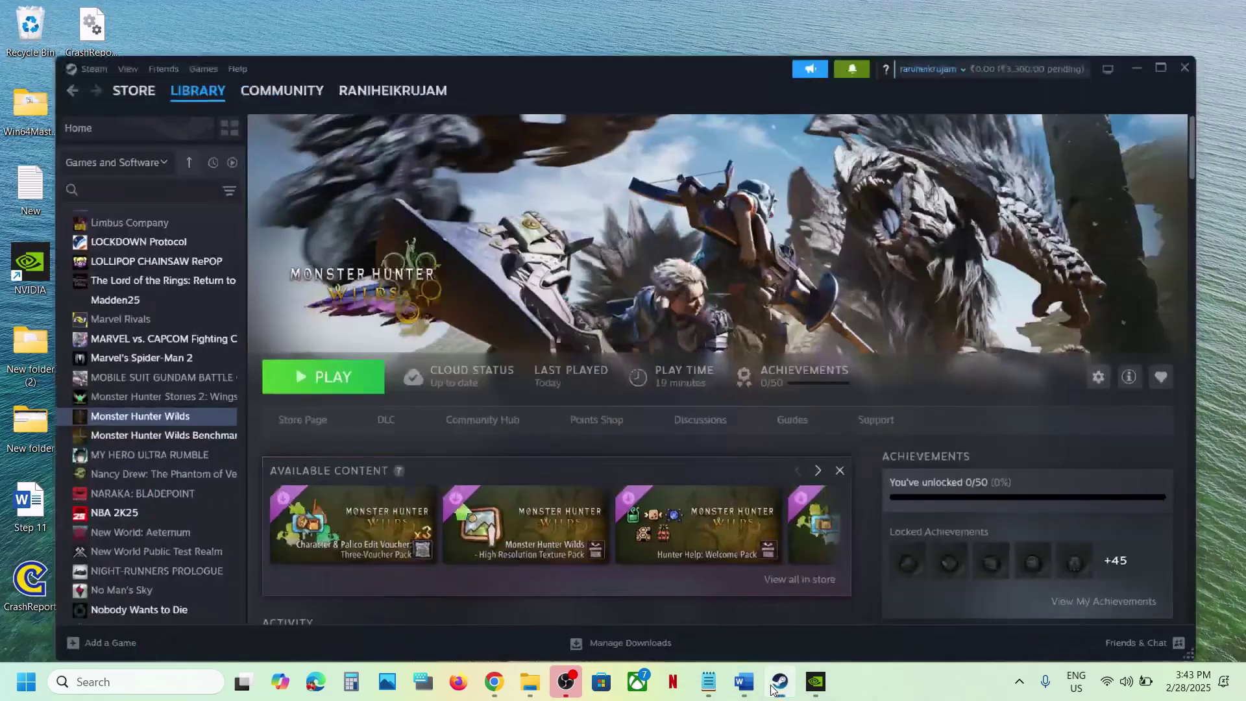
{"action": "left_click", "coordinate": [744, 681]}
{"action": "scroll", "coordinate": [460, 458], "scroll_direction": "down", "scroll_amount": 5}
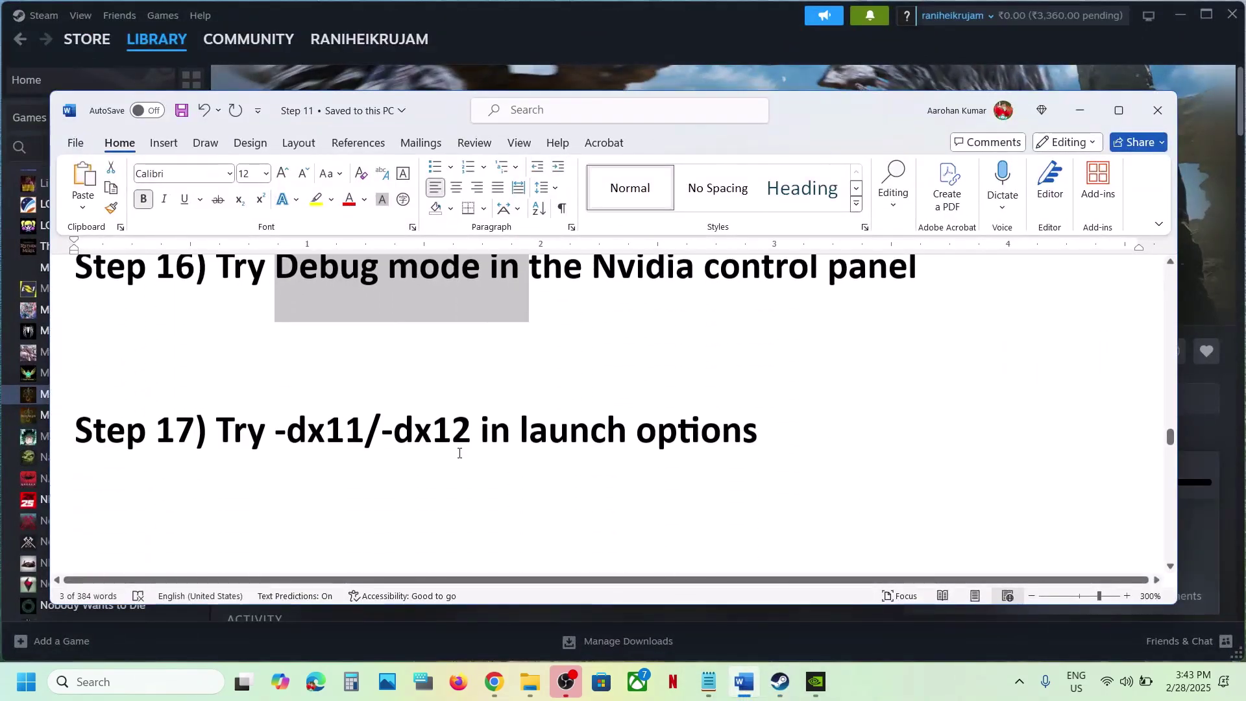
{"action": "triple_click", "coordinate": [469, 423]}
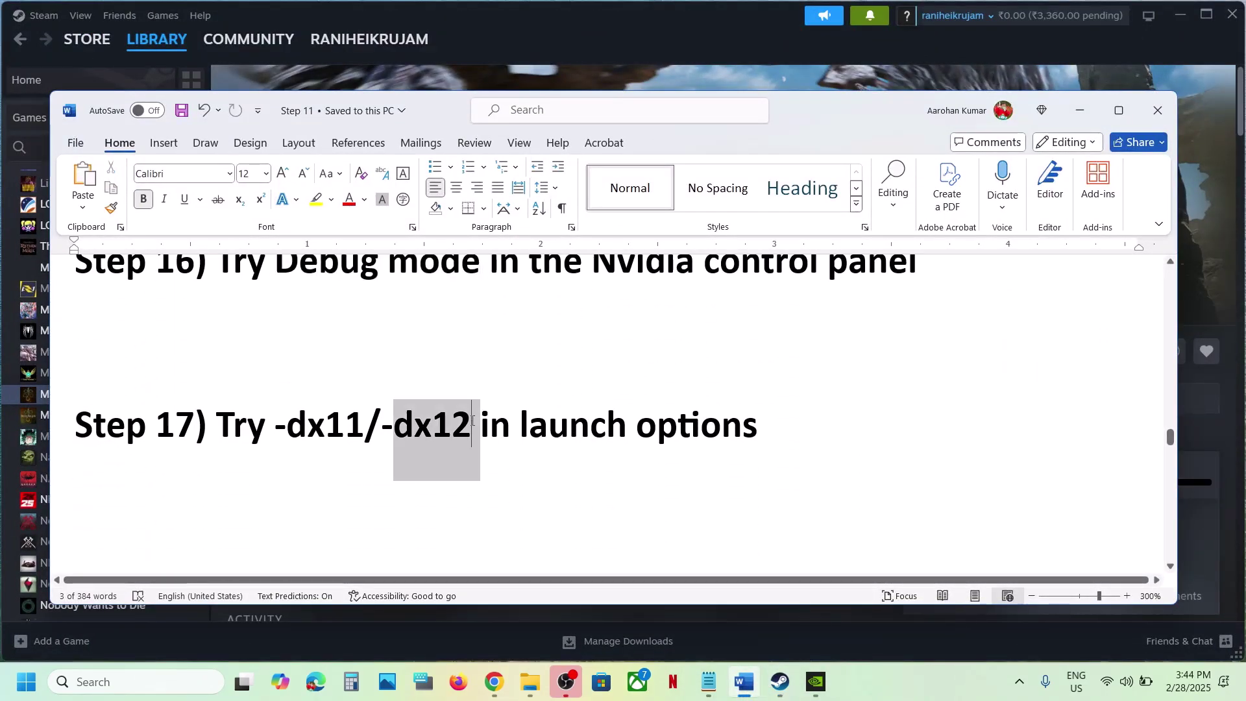
{"action": "scroll", "coordinate": [472, 420], "scroll_direction": "down", "scroll_amount": 4}
{"action": "scroll", "coordinate": [472, 420], "scroll_direction": "down", "scroll_amount": 4}
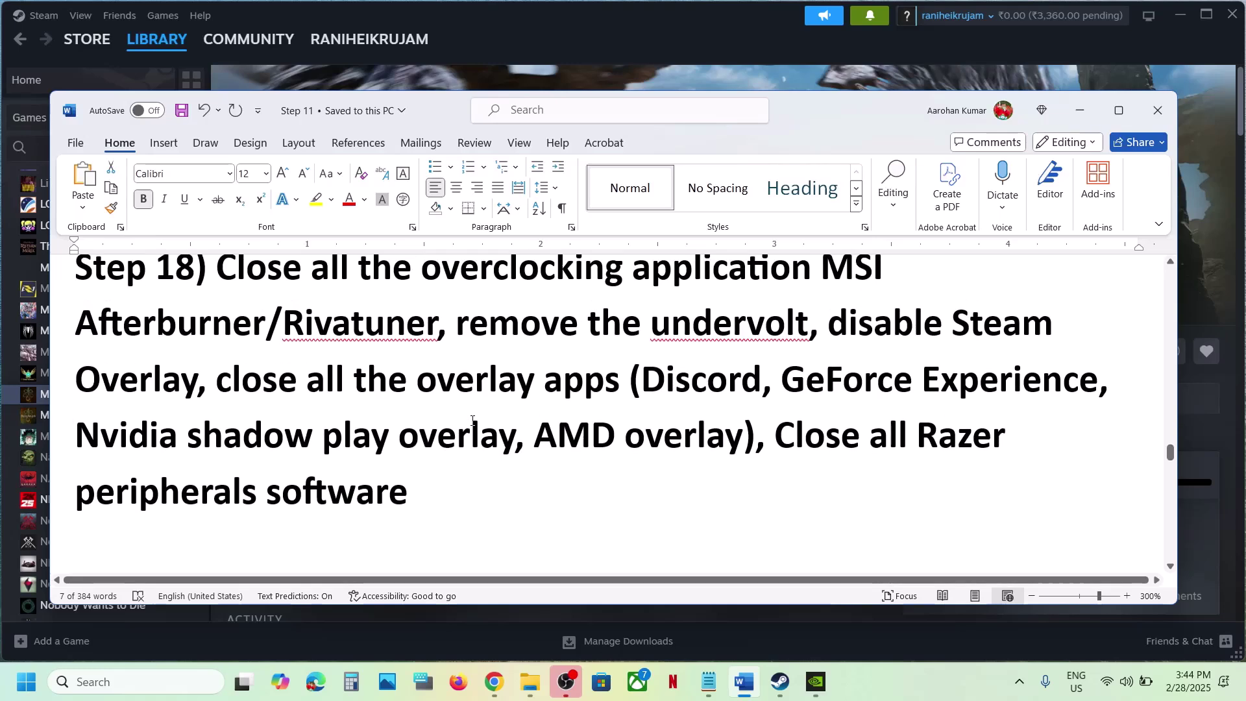
{"action": "scroll", "coordinate": [222, 321], "scroll_direction": "up", "scroll_amount": 1}
{"action": "left_click_drag", "start_coordinate": [222, 322], "coordinate": [889, 325]}
Launch MSI Afterburner through Windows search and look up RivaTuner Statistics Server with the search term riva.
{"action": "left_click", "coordinate": [142, 680]}
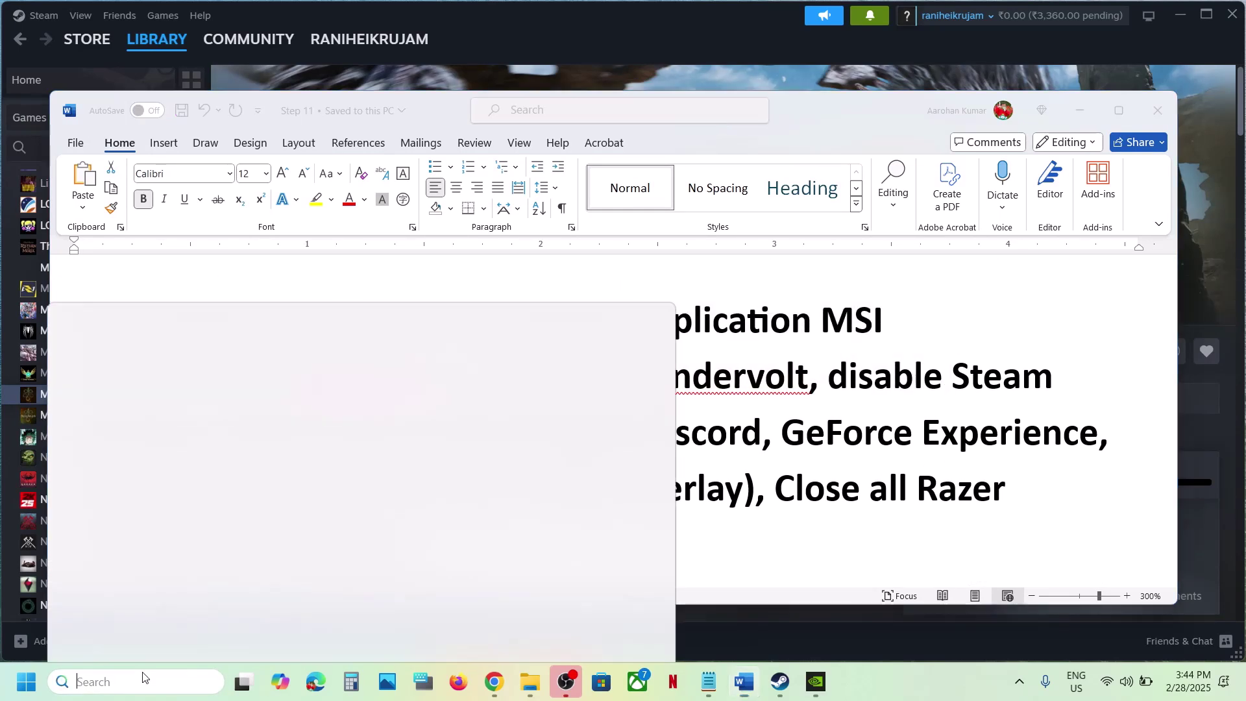
{"action": "type", "text": "msi"}
{"action": "key", "text": "Escape"}
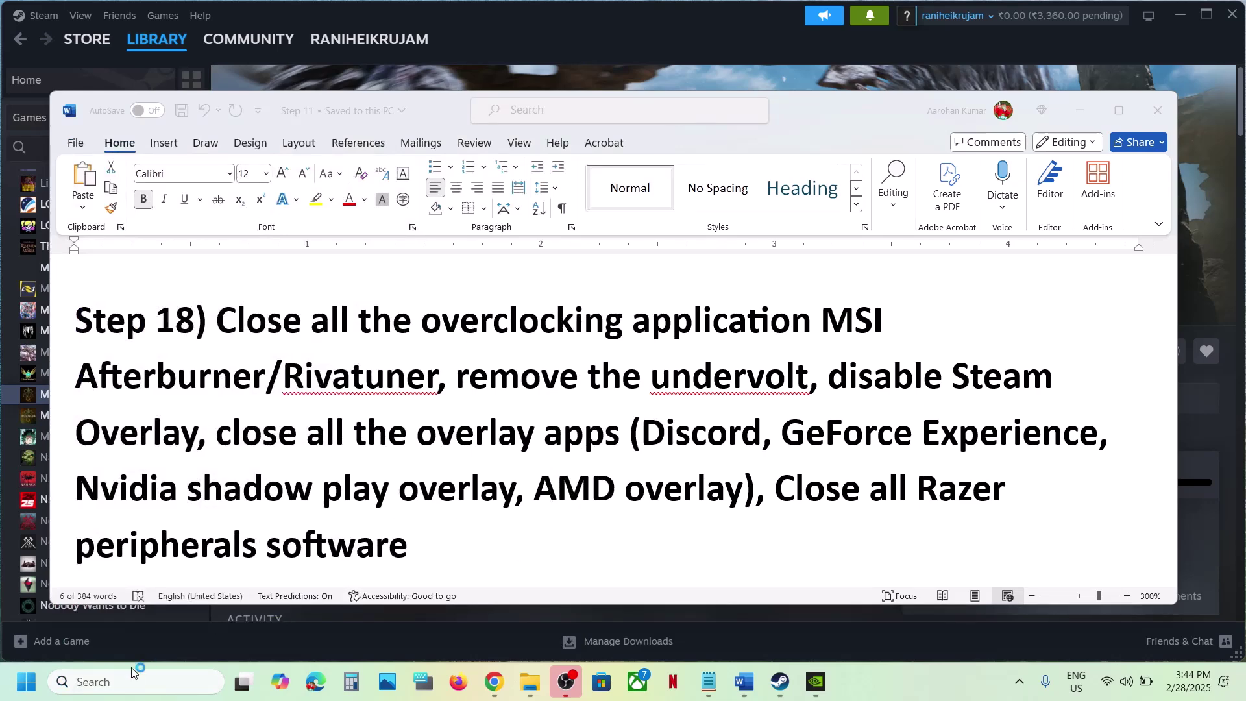
{"action": "left_click", "coordinate": [111, 682]}
{"action": "type", "text": "riva"}
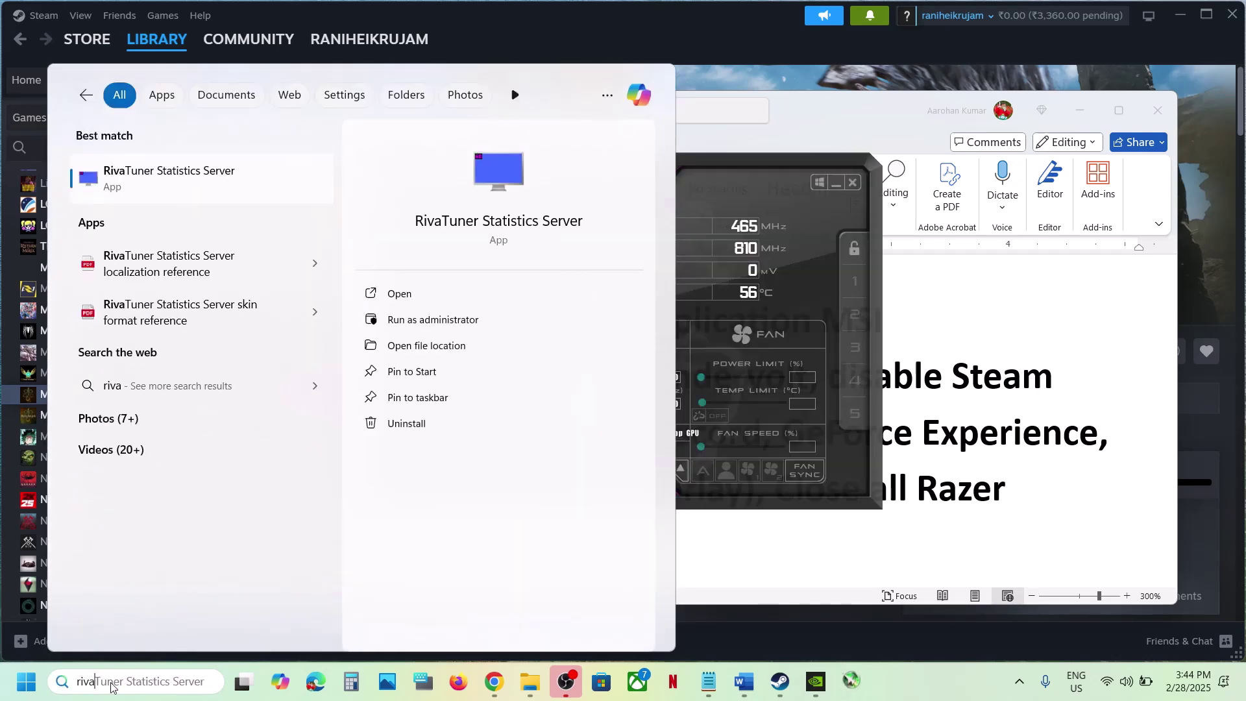
{"action": "key", "text": "Escape"}
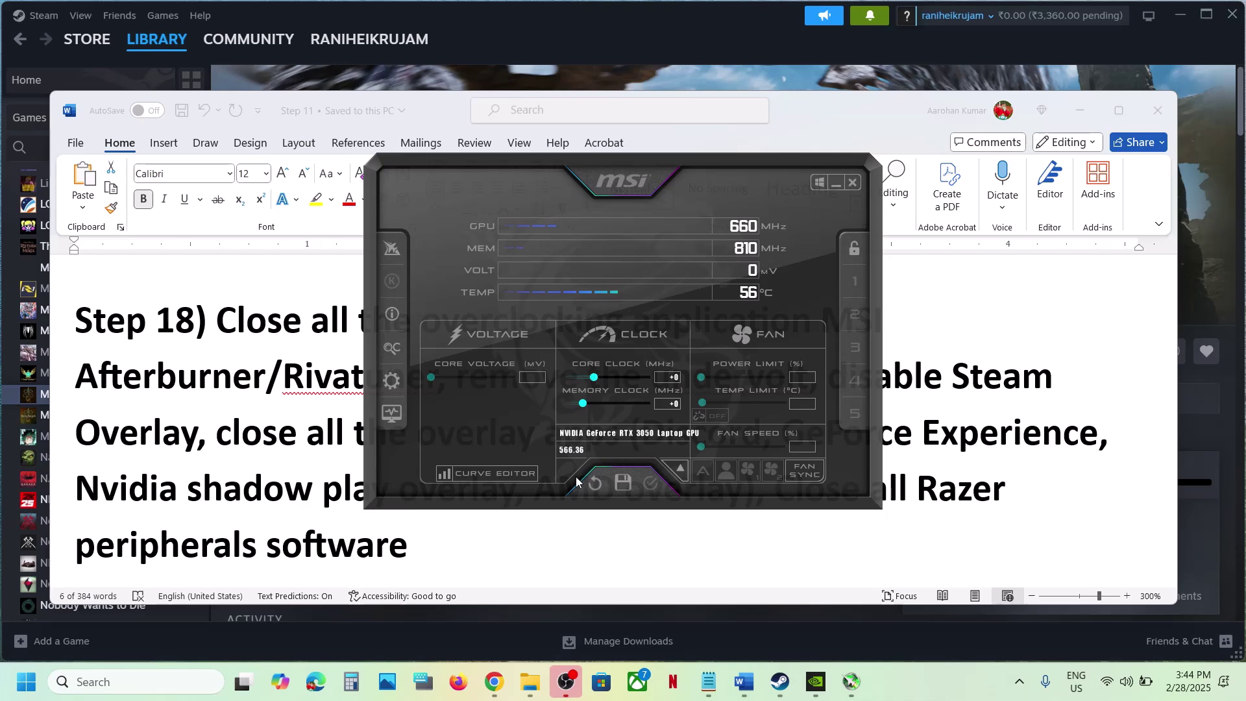
Close the MSI Afterburner window and shut down its instance still running in the background.
{"action": "left_click", "coordinate": [853, 183]}
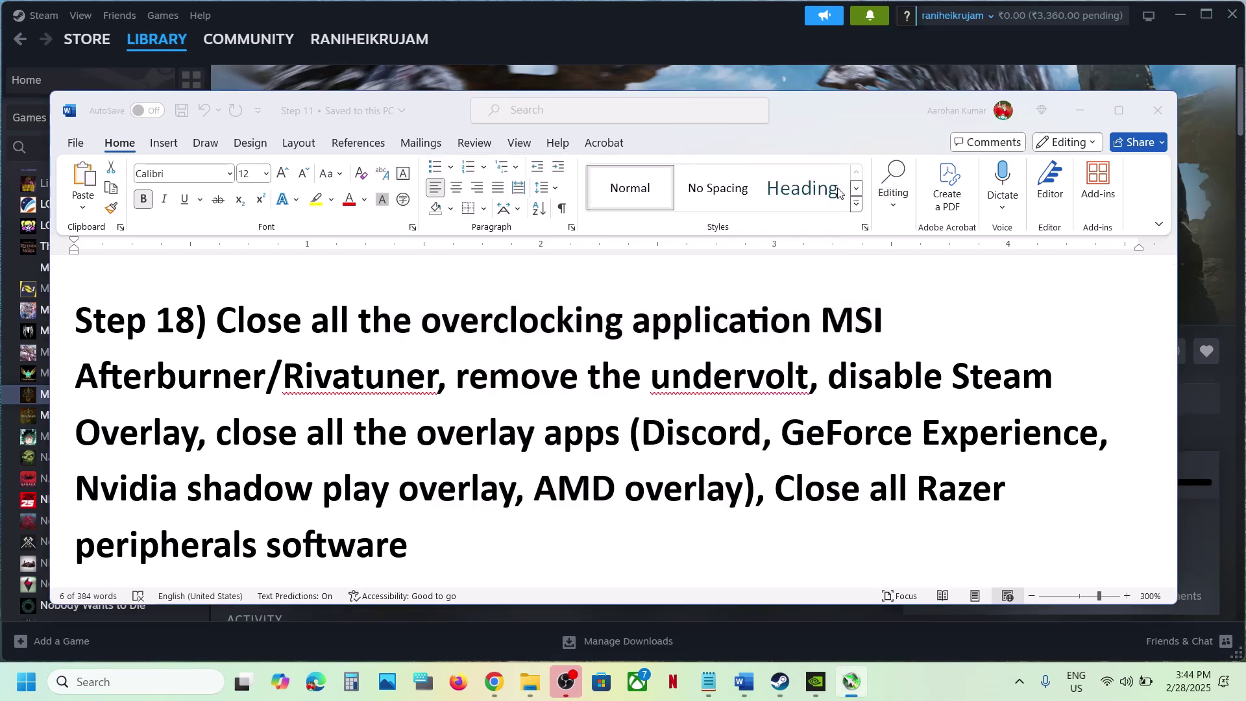
{"action": "left_click_drag", "start_coordinate": [216, 319], "coordinate": [890, 325]}
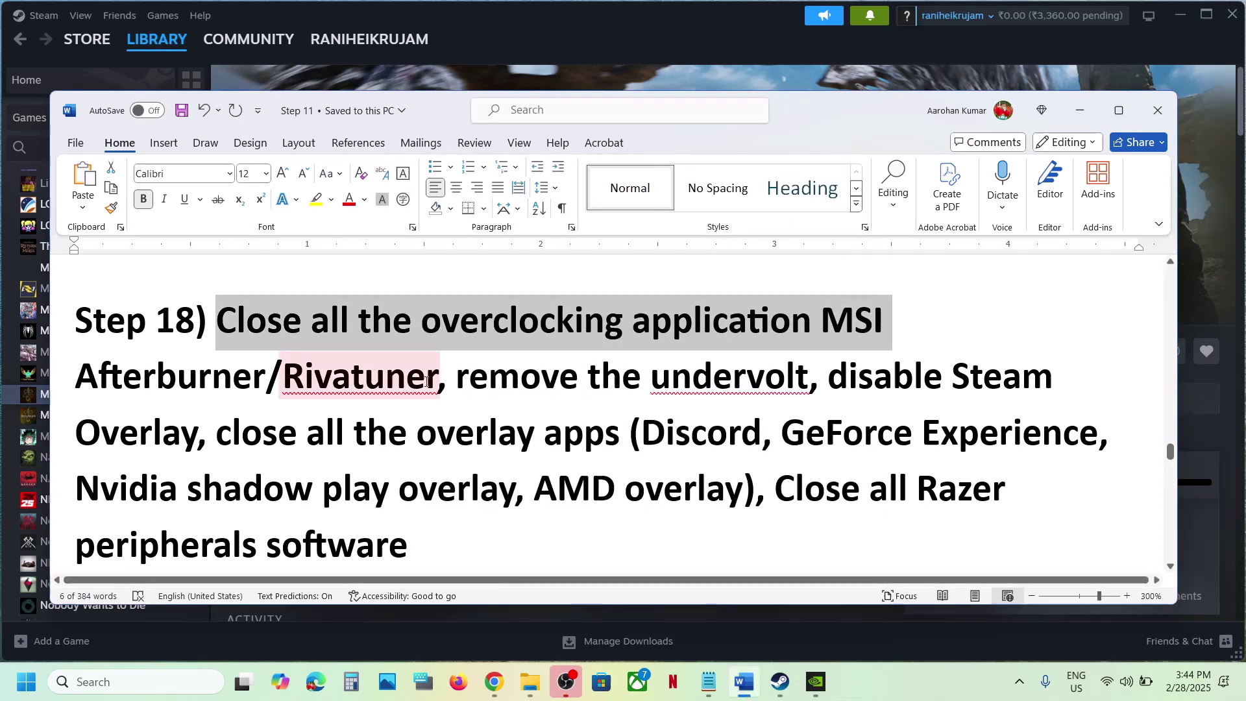
{"action": "left_click", "coordinate": [1019, 681]}
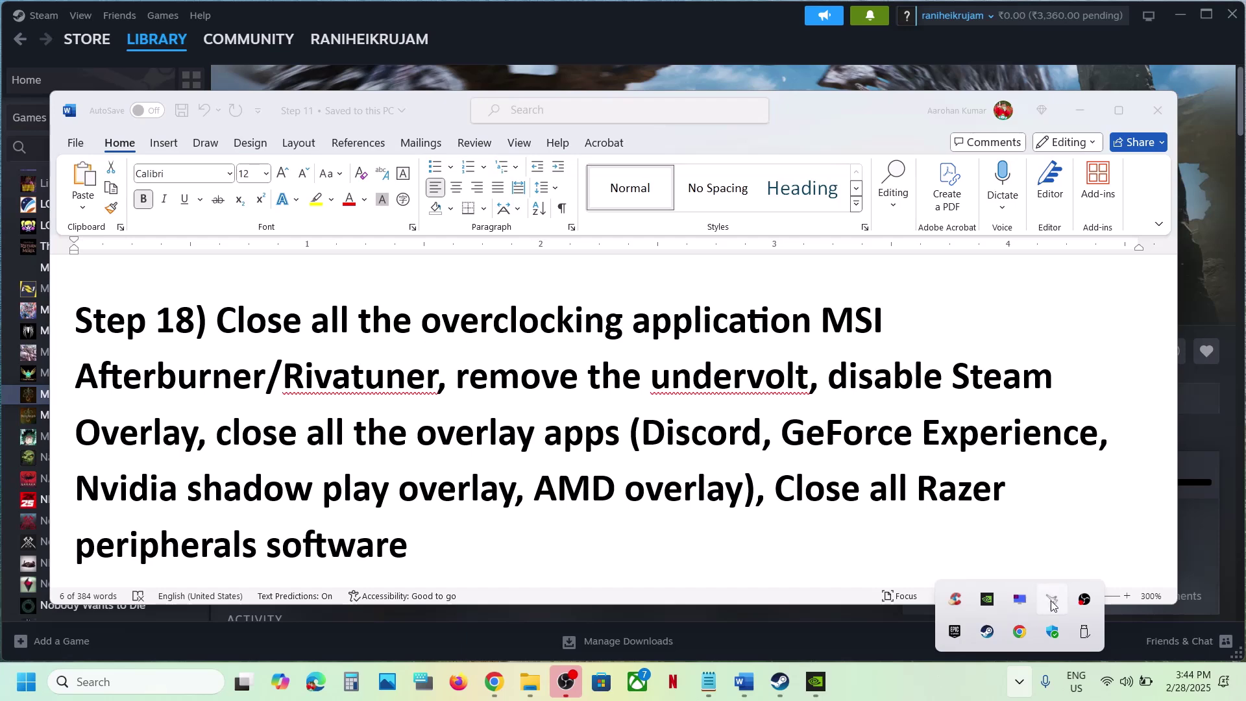
{"action": "right_click", "coordinate": [1054, 605]}
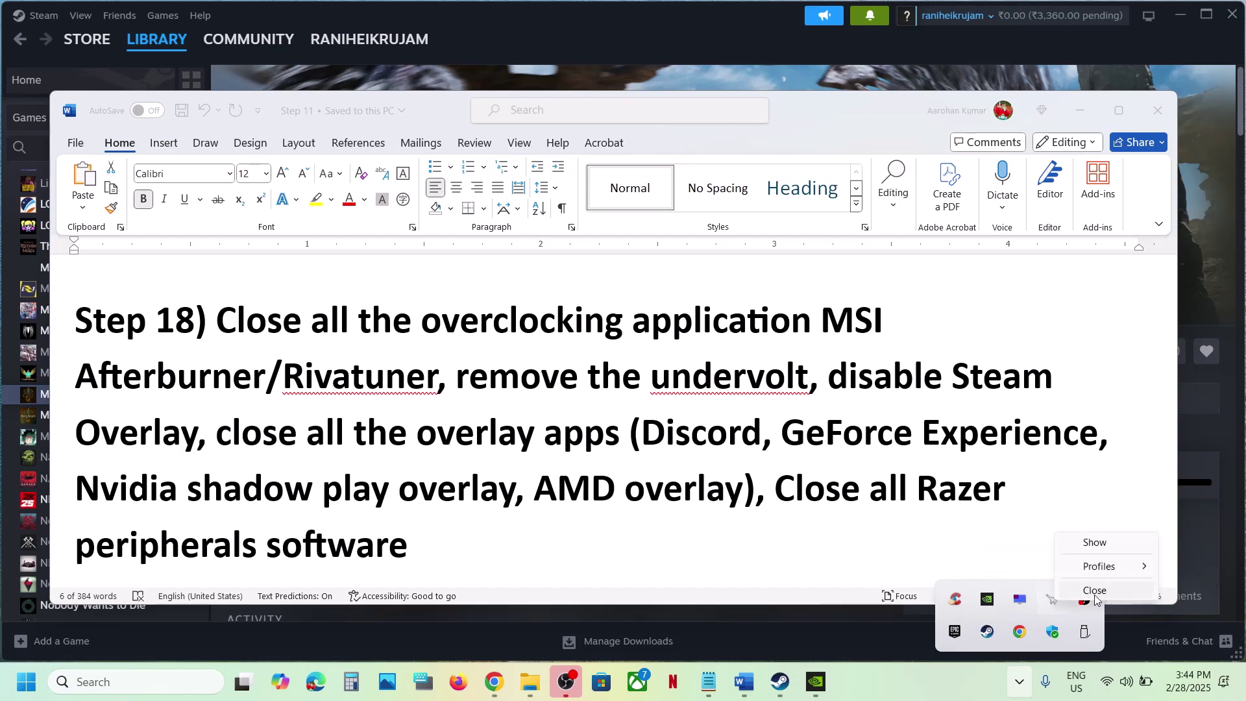
{"action": "left_click", "coordinate": [1103, 591]}
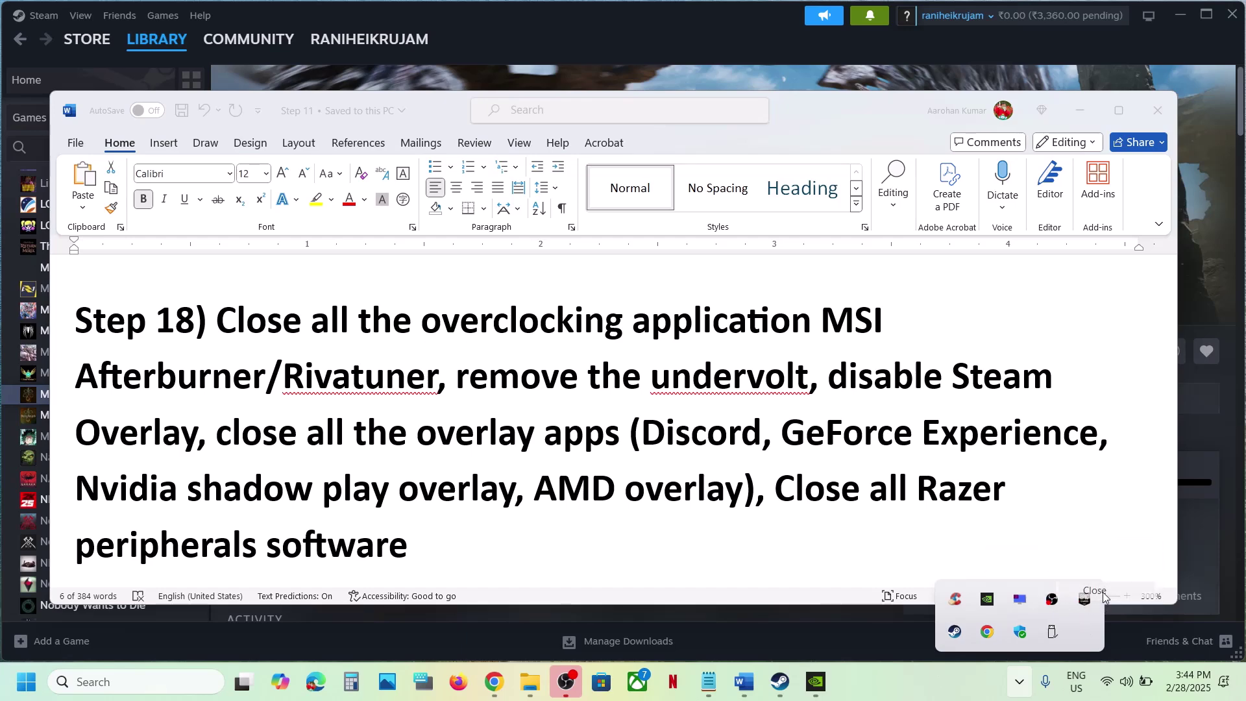
Shut down the RivaTuner Statistics Server instance still running in the background.
{"action": "right_click", "coordinate": [1021, 602]}
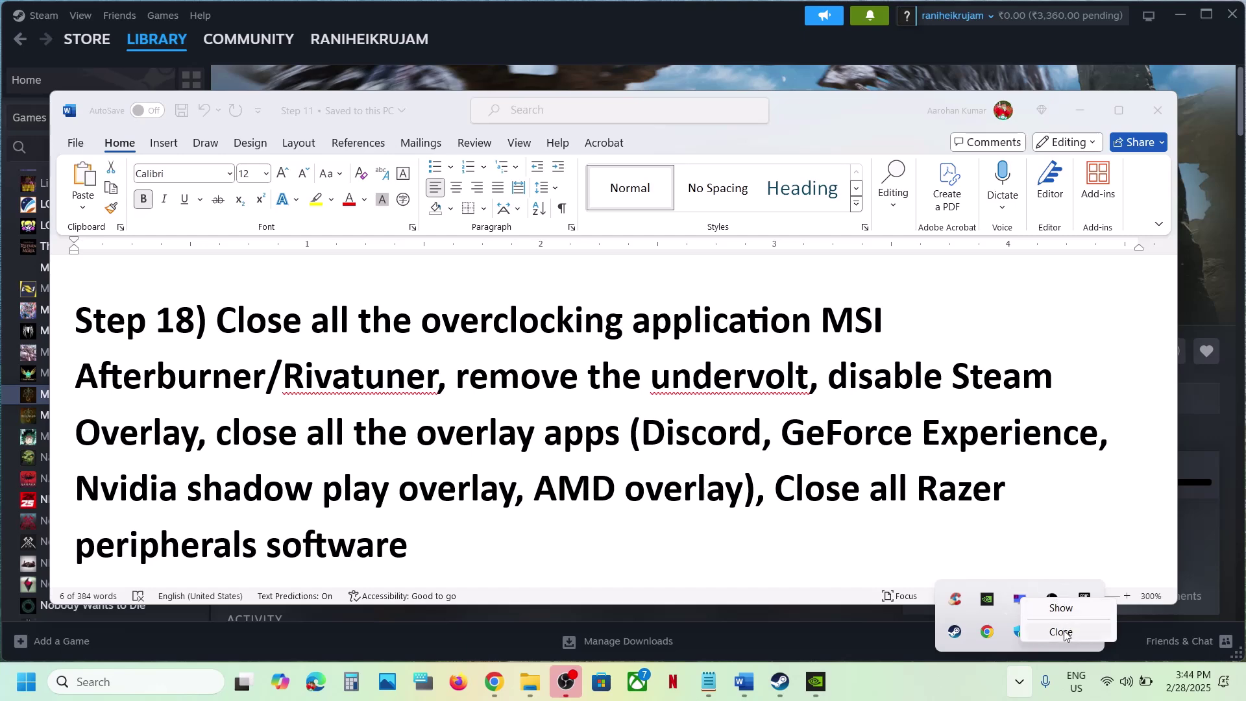
{"action": "left_click", "coordinate": [1064, 633]}
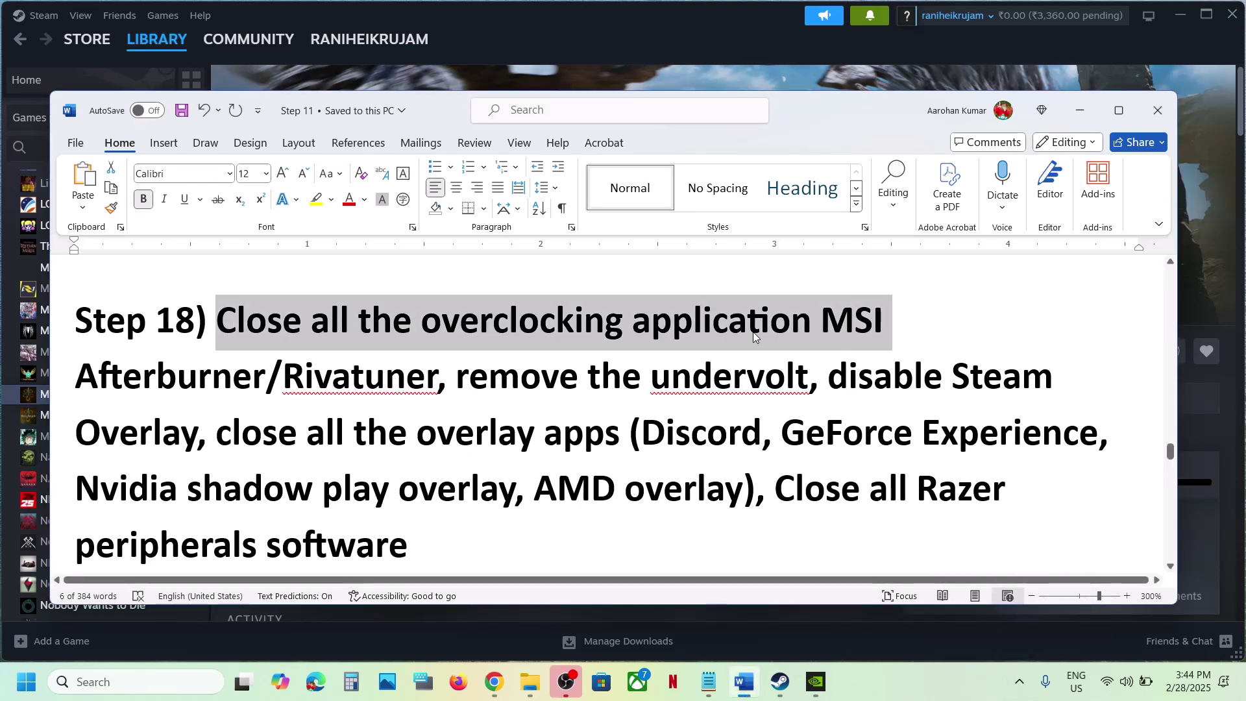
Switch to Steam, disable the Steam Overlay in the Monster Hunter Wilds properties, and close the properties window.
{"action": "left_click_drag", "start_coordinate": [462, 376], "coordinate": [202, 441]}
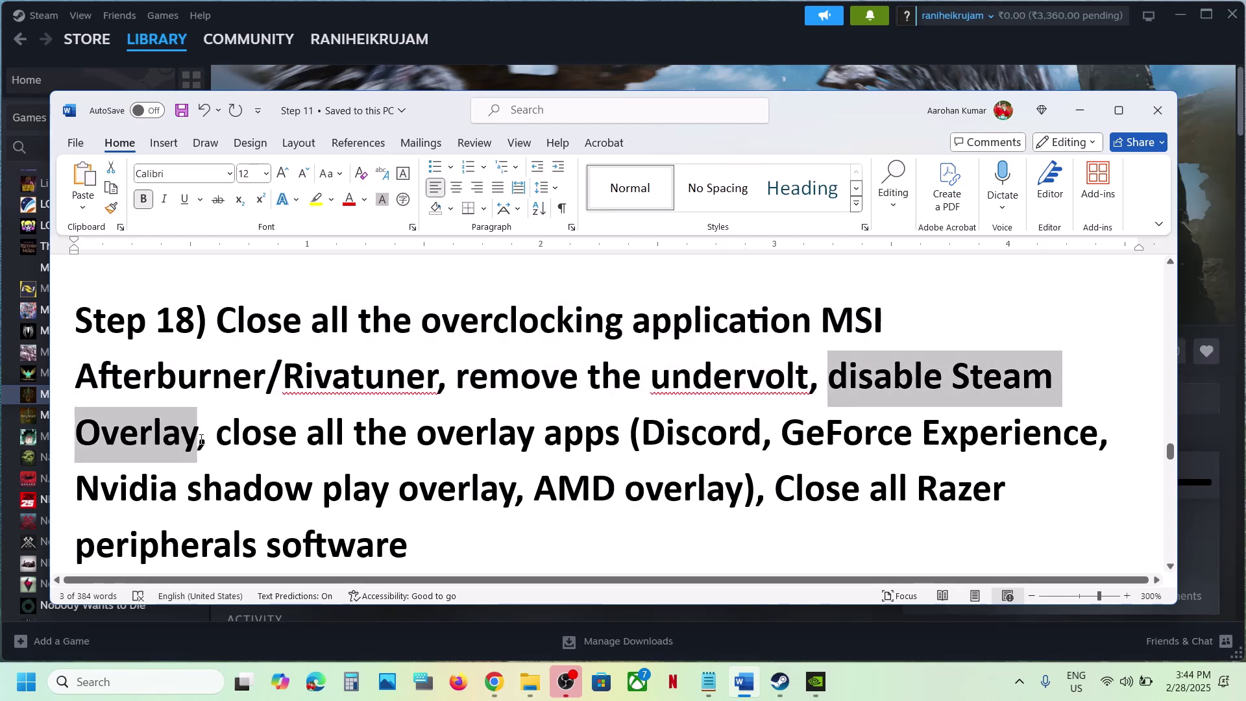
{"action": "left_click", "coordinate": [780, 681]}
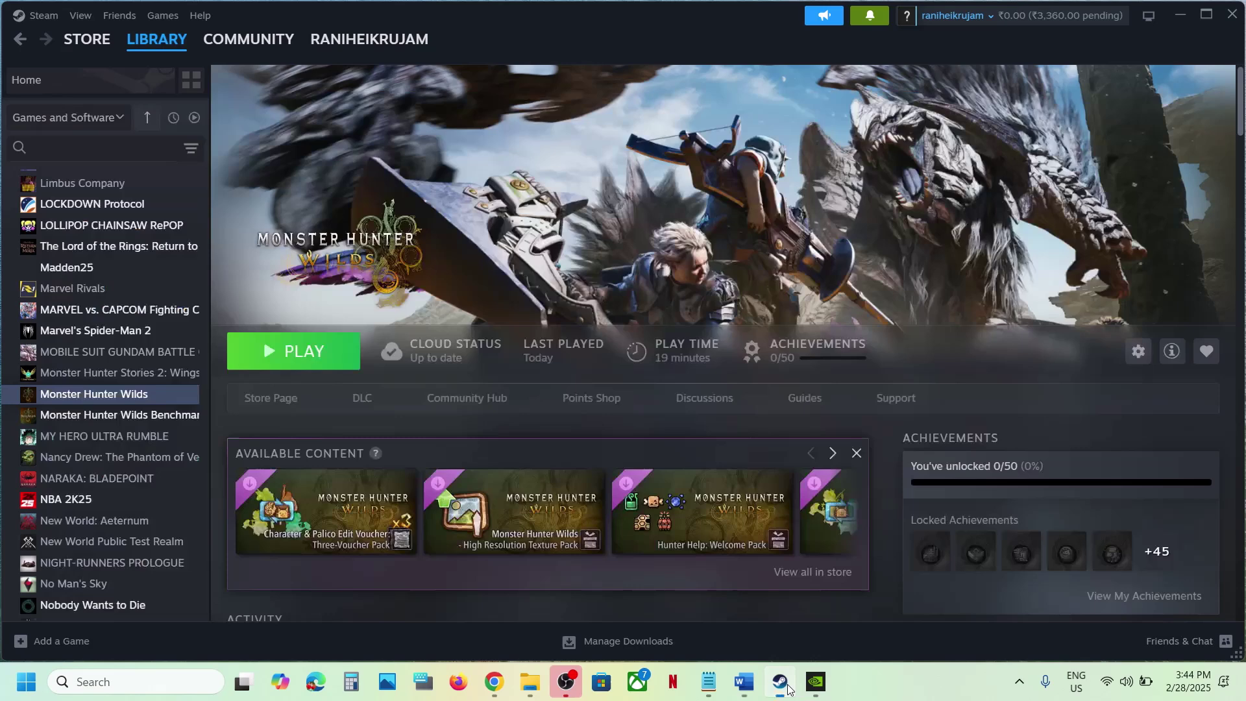
{"action": "right_click", "coordinate": [153, 398]}
{"action": "left_click", "coordinate": [226, 518]}
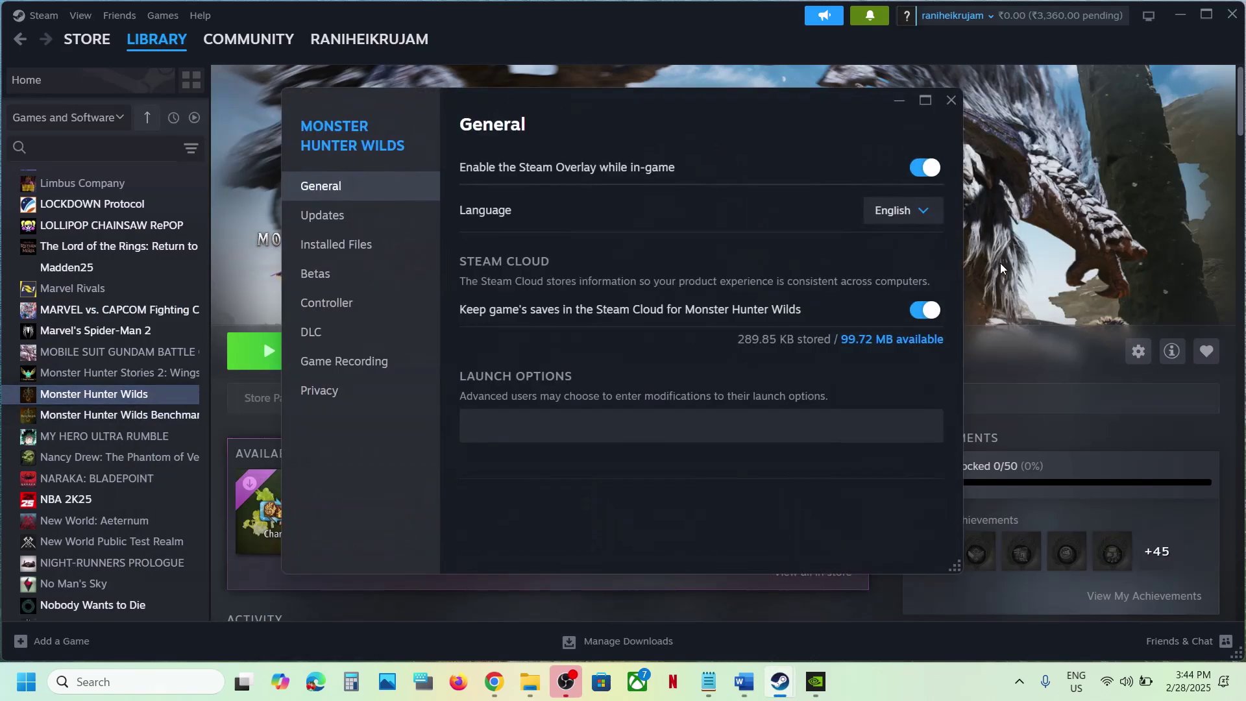
{"action": "left_click", "coordinate": [920, 172]}
{"action": "left_click", "coordinate": [956, 100]}
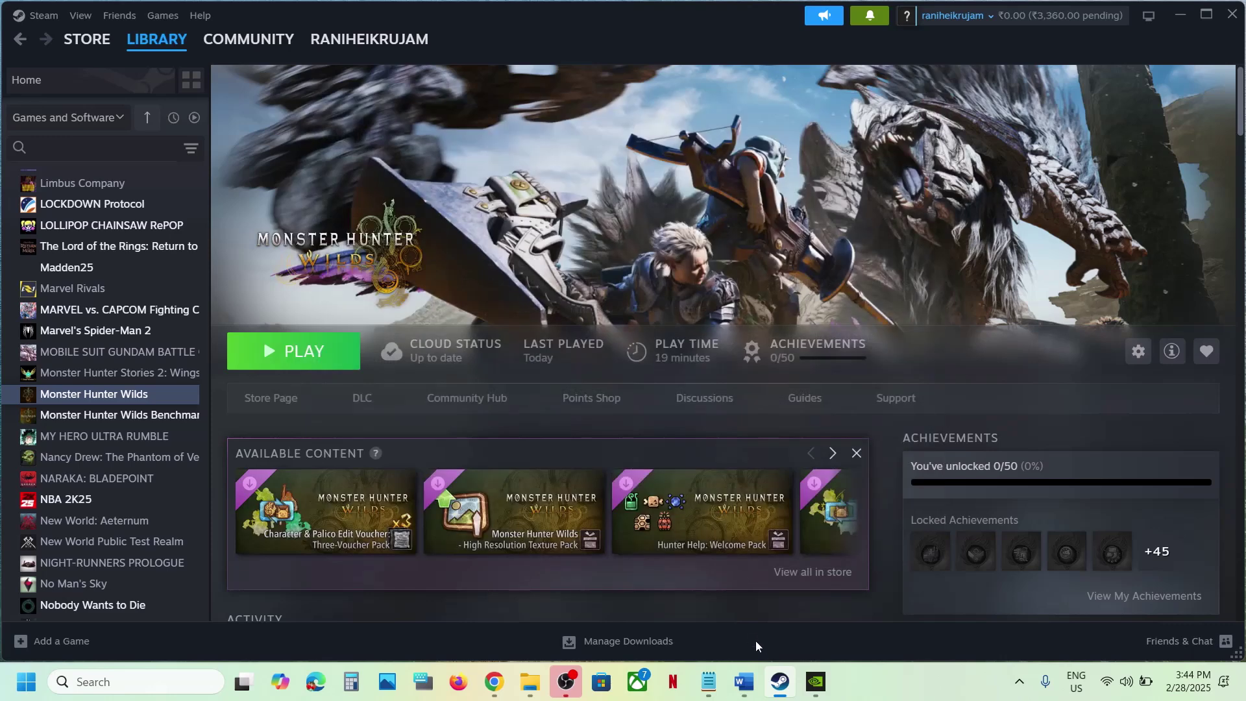
Check the NVIDIA overlay setting in the NVIDIA App's feature settings and minimize the app.
{"action": "left_click", "coordinate": [743, 681]}
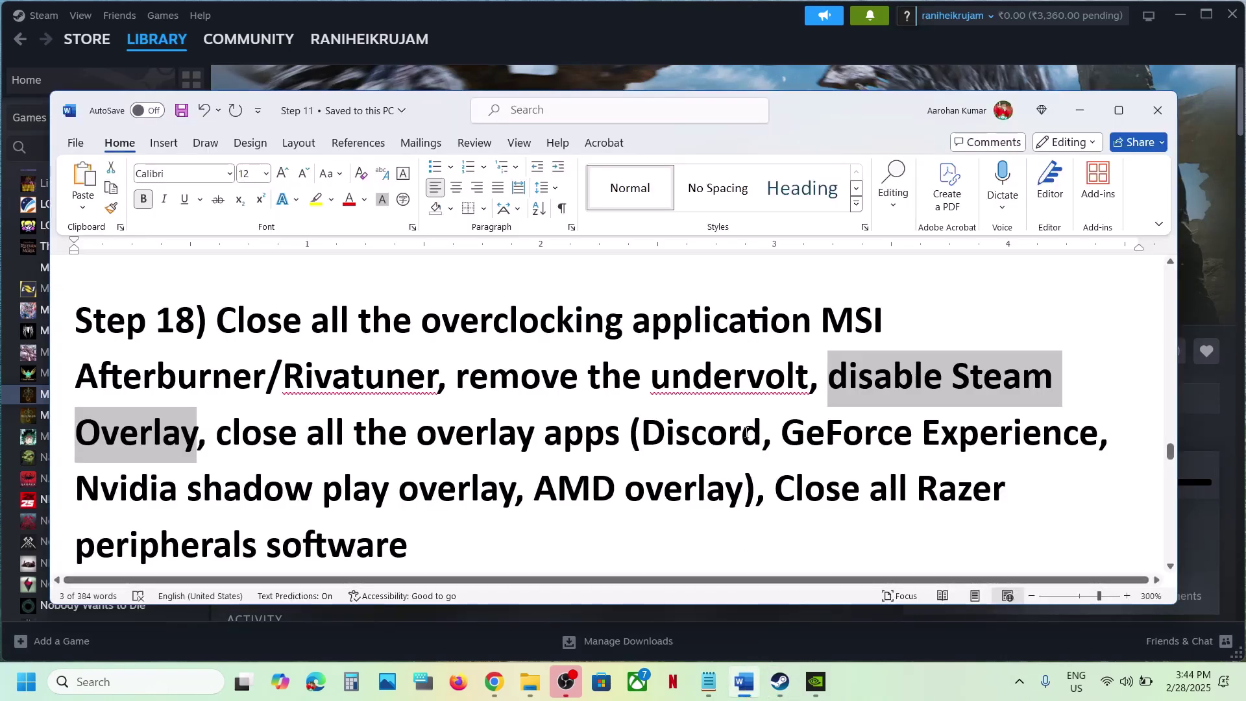
{"action": "left_click_drag", "start_coordinate": [639, 433], "coordinate": [770, 439]}
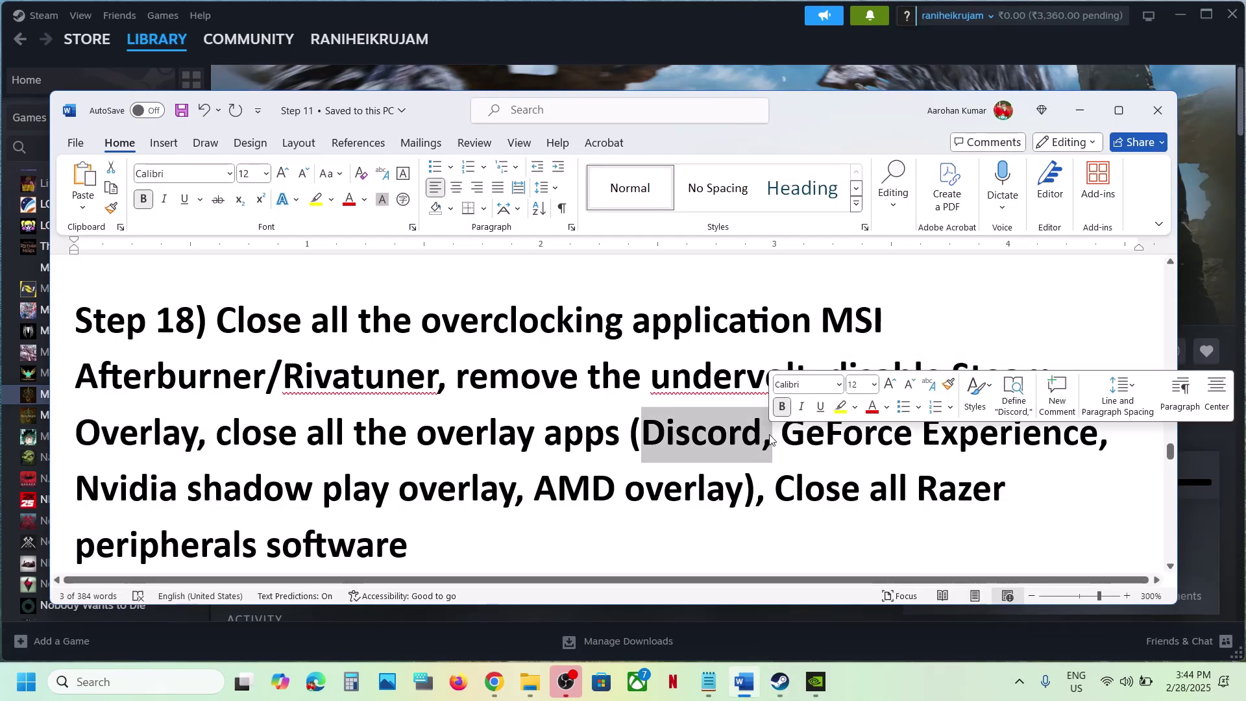
{"action": "left_click", "coordinate": [815, 682]}
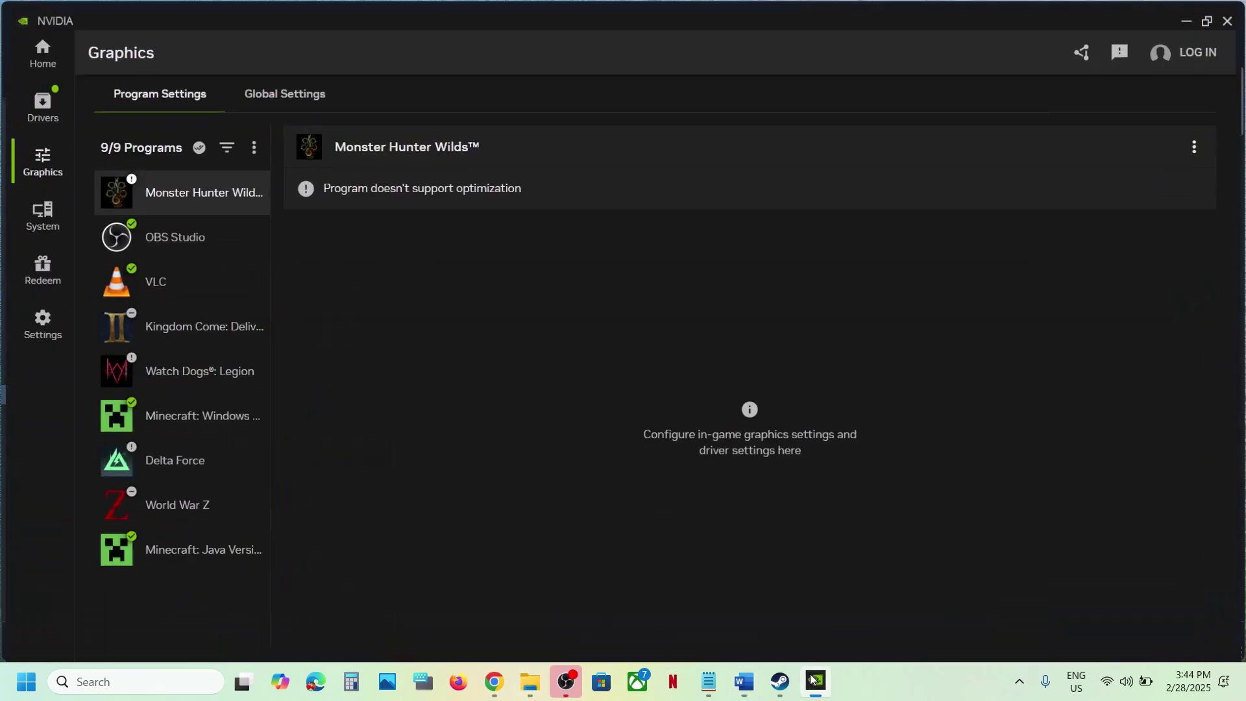
{"action": "left_click", "coordinate": [24, 325]}
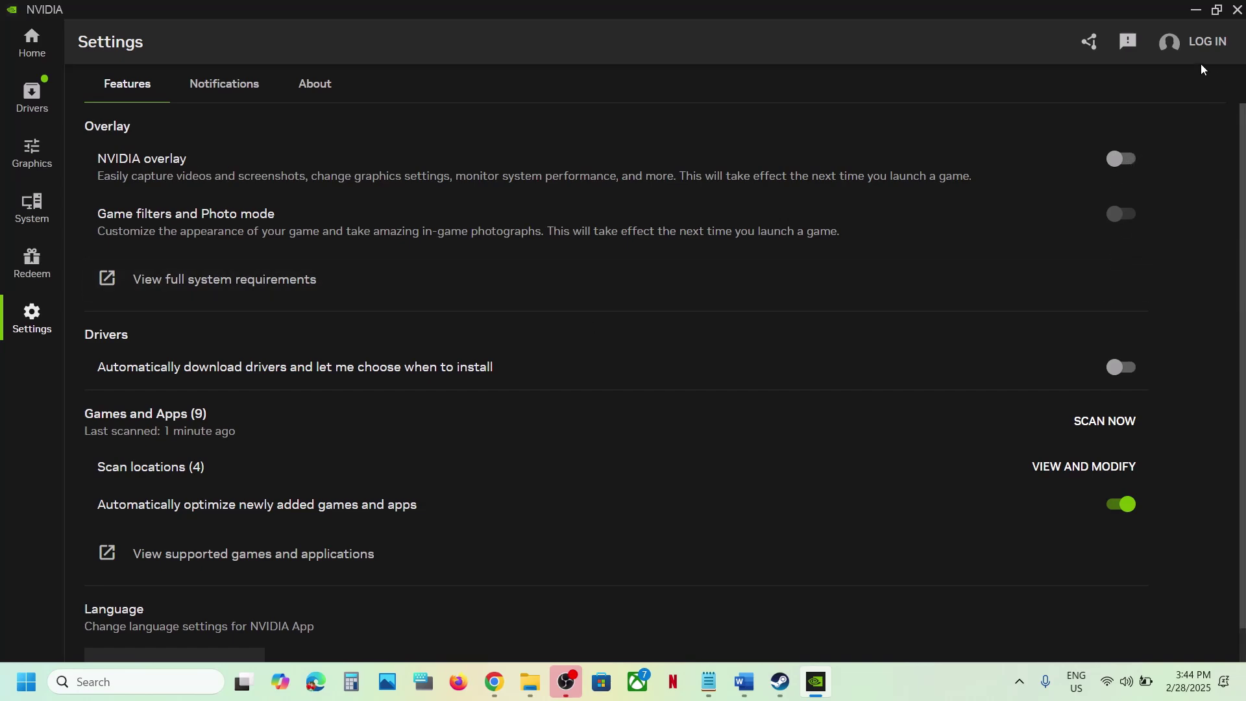
{"action": "left_click", "coordinate": [1197, 15]}
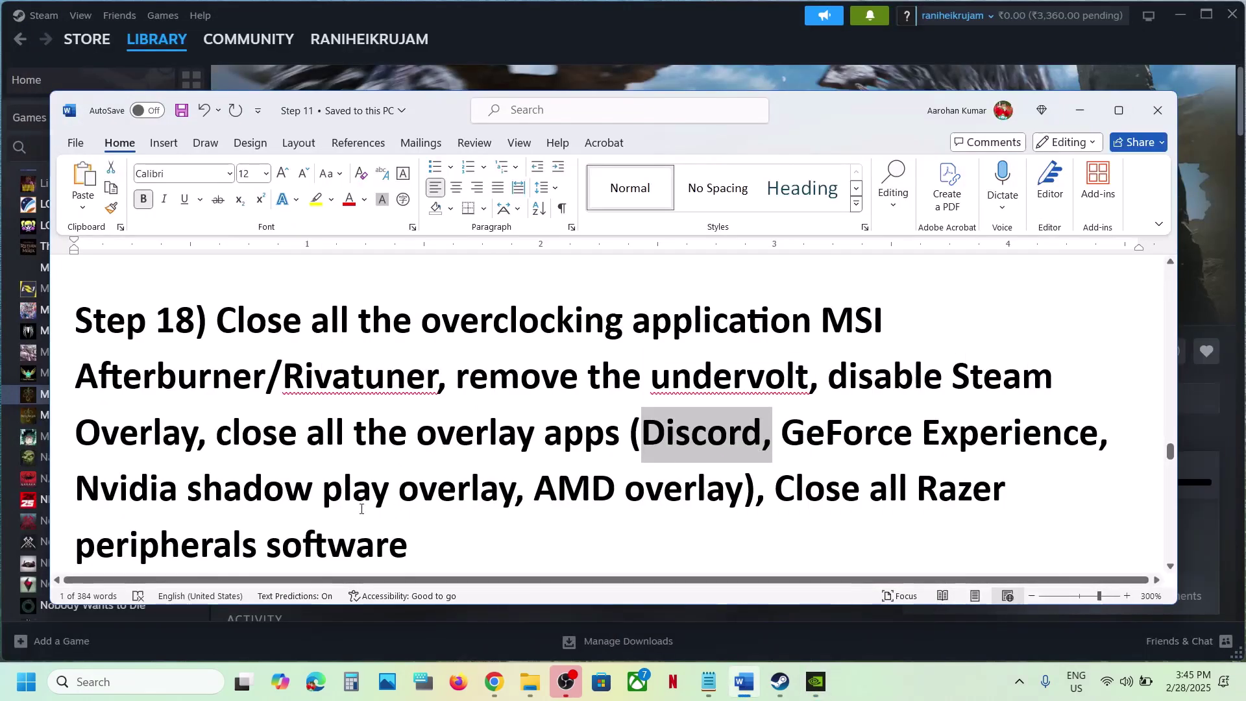
Read the rest of Step 18 in the Word document on closing overlay apps and Razer peripherals software.
{"action": "scroll", "coordinate": [361, 509], "scroll_direction": "down", "scroll_amount": 1}
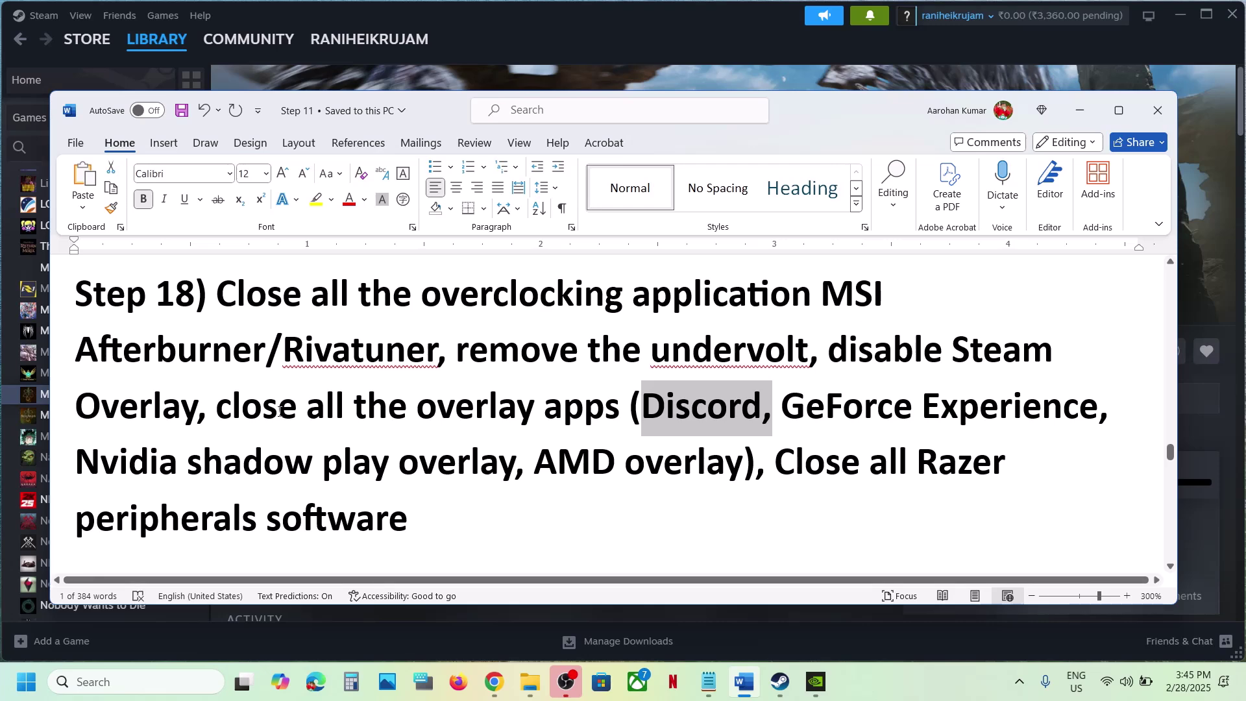
{"action": "left_click_drag", "start_coordinate": [279, 410], "coordinate": [415, 522]}
{"action": "scroll", "coordinate": [415, 521], "scroll_direction": "down", "scroll_amount": 1}
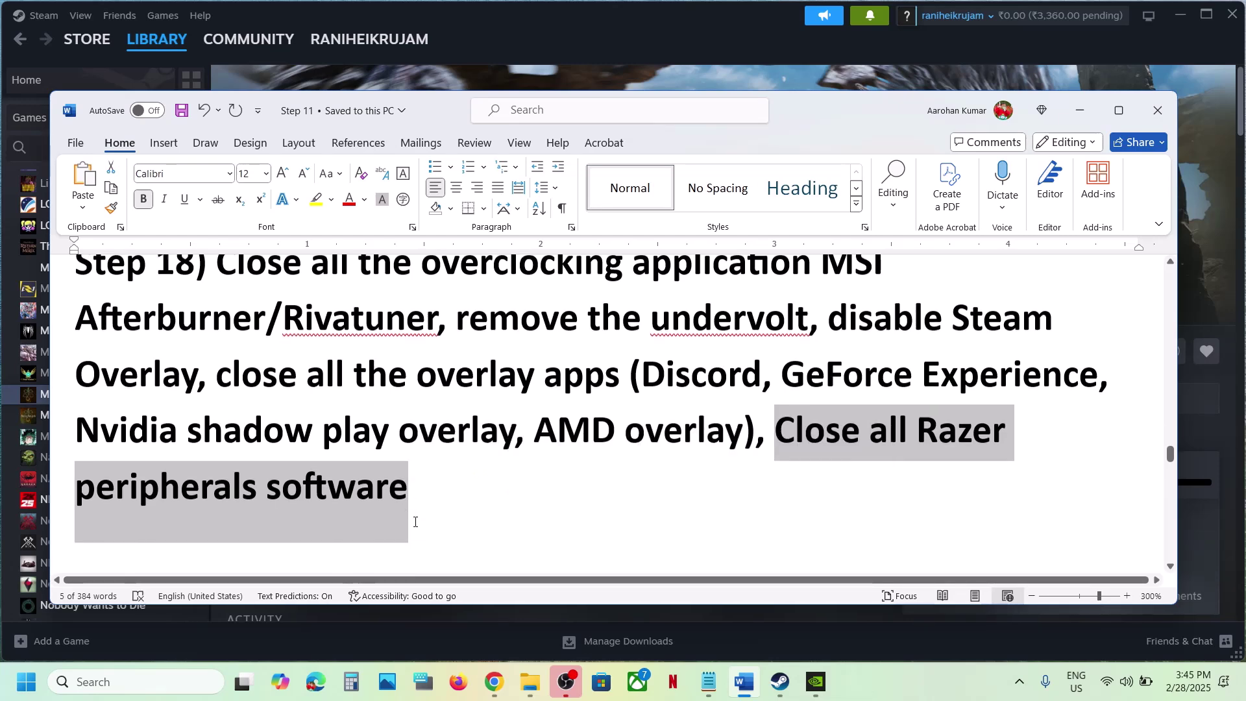
{"action": "scroll", "coordinate": [415, 522], "scroll_direction": "down", "scroll_amount": 1}
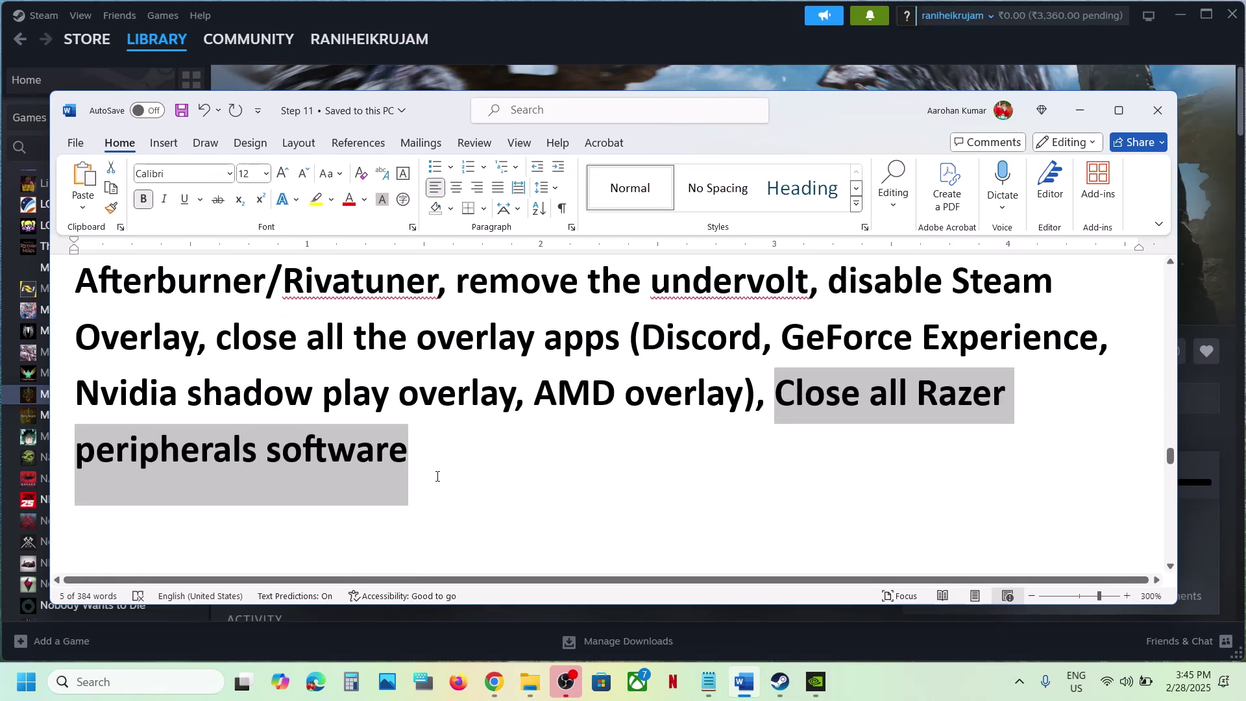
{"action": "scroll", "coordinate": [478, 464], "scroll_direction": "down", "scroll_amount": 1}
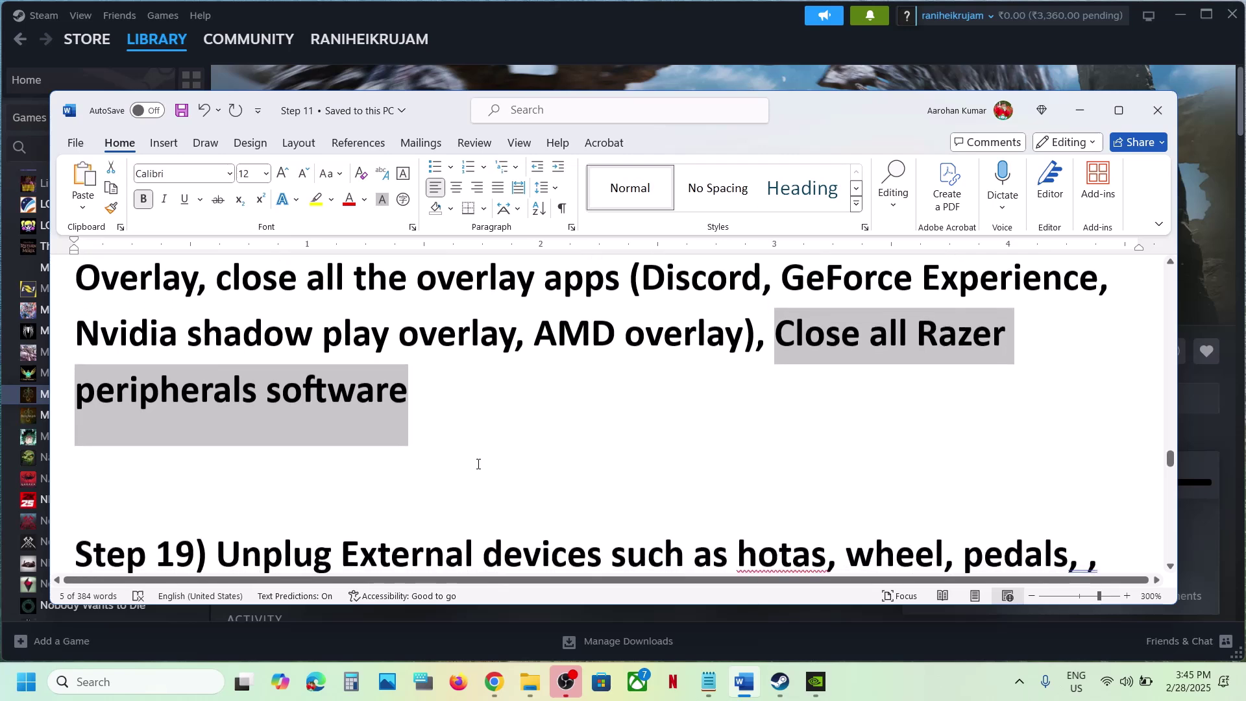
Read Step 19 on unplugging external devices, extra controllers and monitors, and turning off lighting software and third-party services.
{"action": "scroll", "coordinate": [478, 465], "scroll_direction": "down", "scroll_amount": 3}
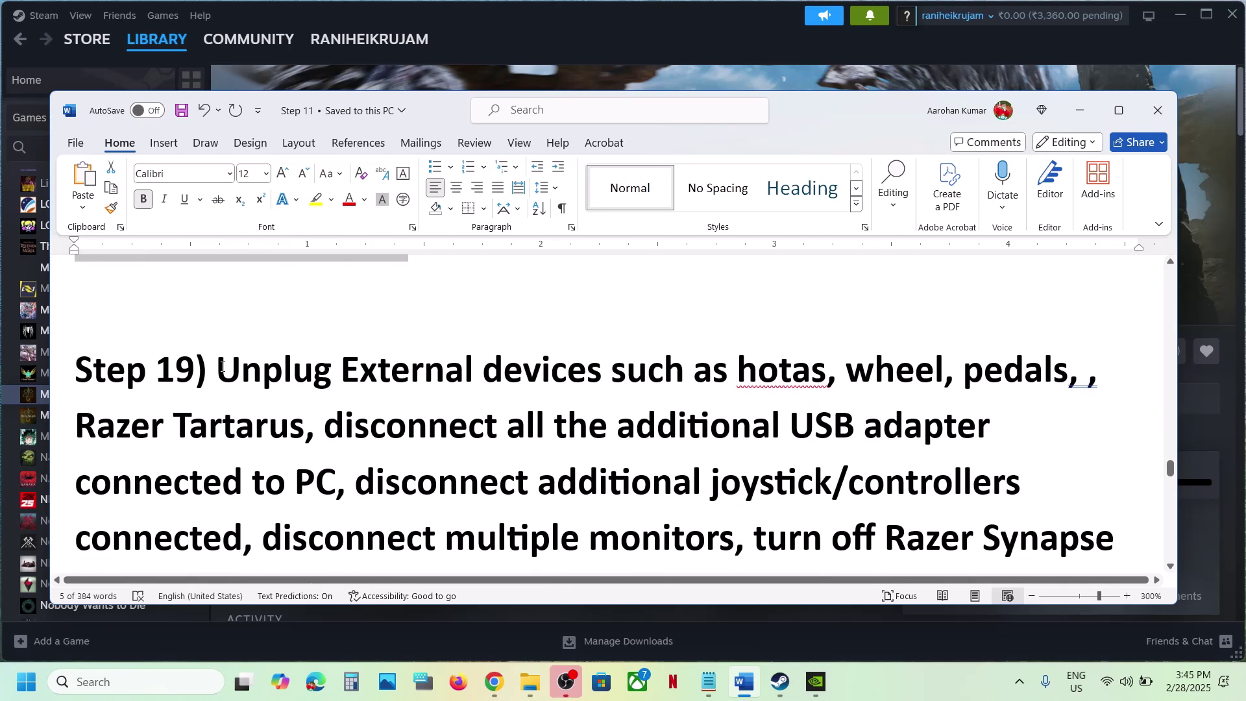
{"action": "left_click_drag", "start_coordinate": [221, 366], "coordinate": [337, 484]}
{"action": "scroll", "coordinate": [353, 358], "scroll_direction": "down", "scroll_amount": 2}
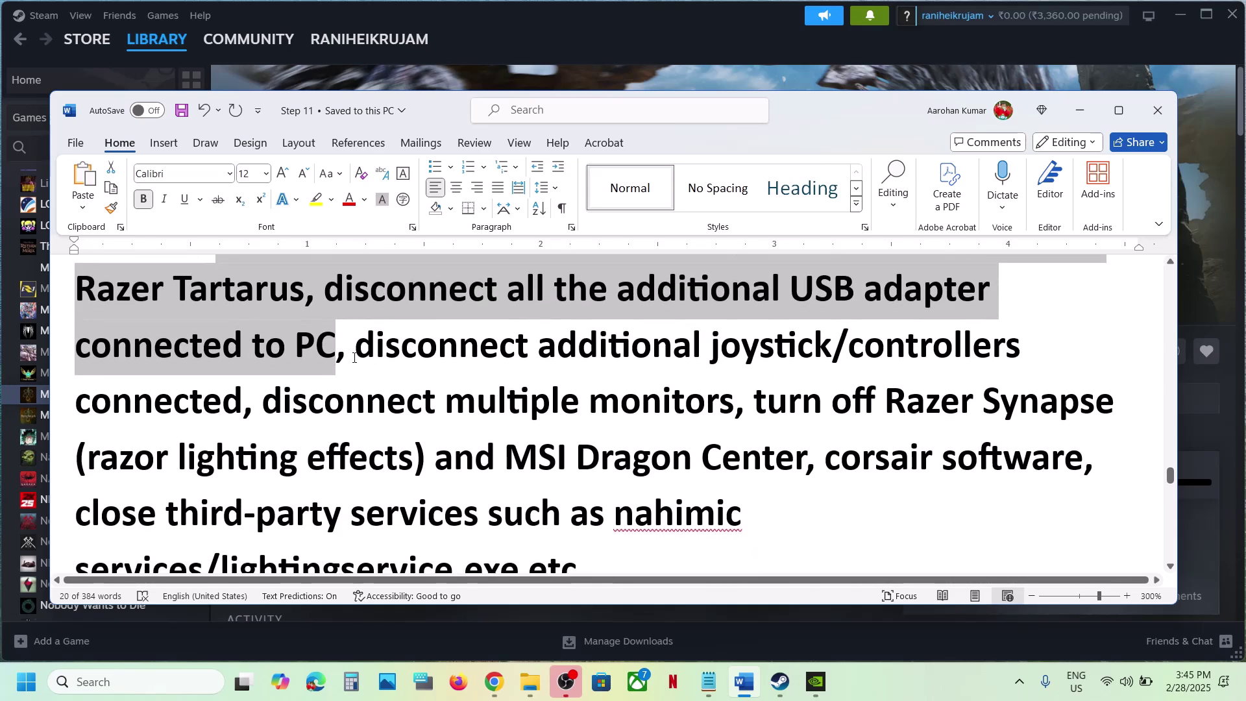
{"action": "left_click_drag", "start_coordinate": [353, 357], "coordinate": [241, 413]}
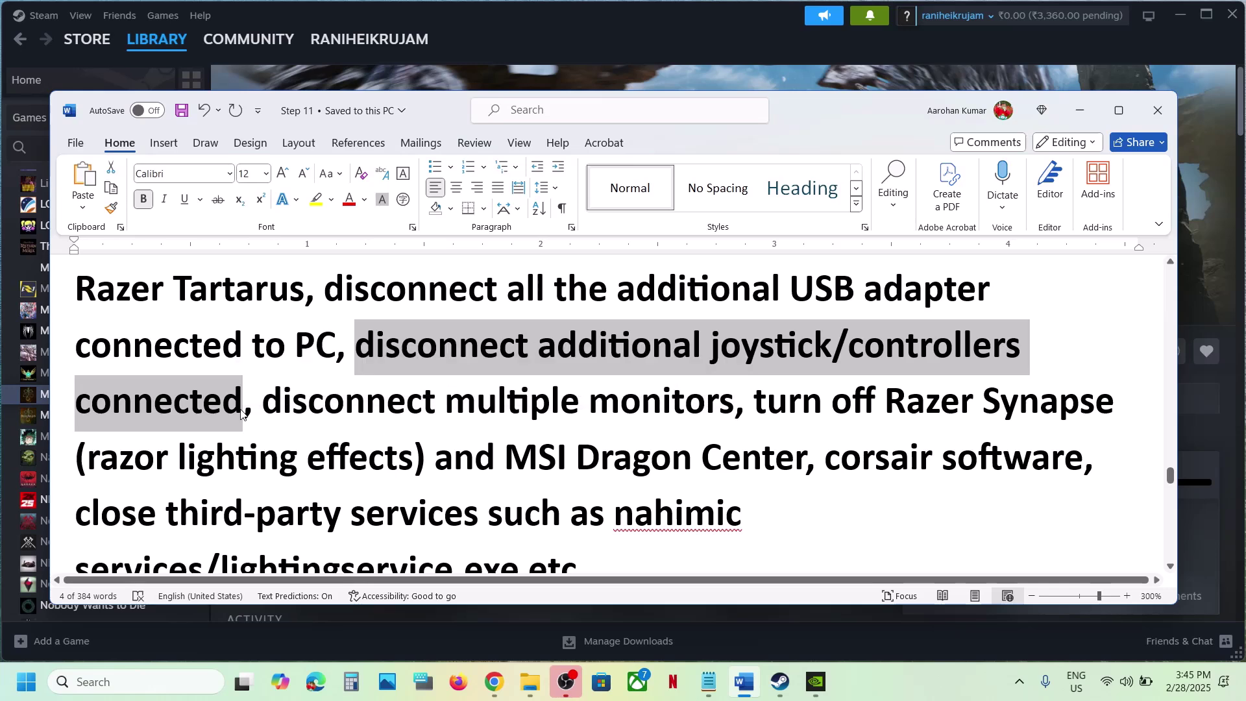
{"action": "left_click", "coordinate": [241, 414]}
{"action": "left_click_drag", "start_coordinate": [283, 407], "coordinate": [733, 392]}
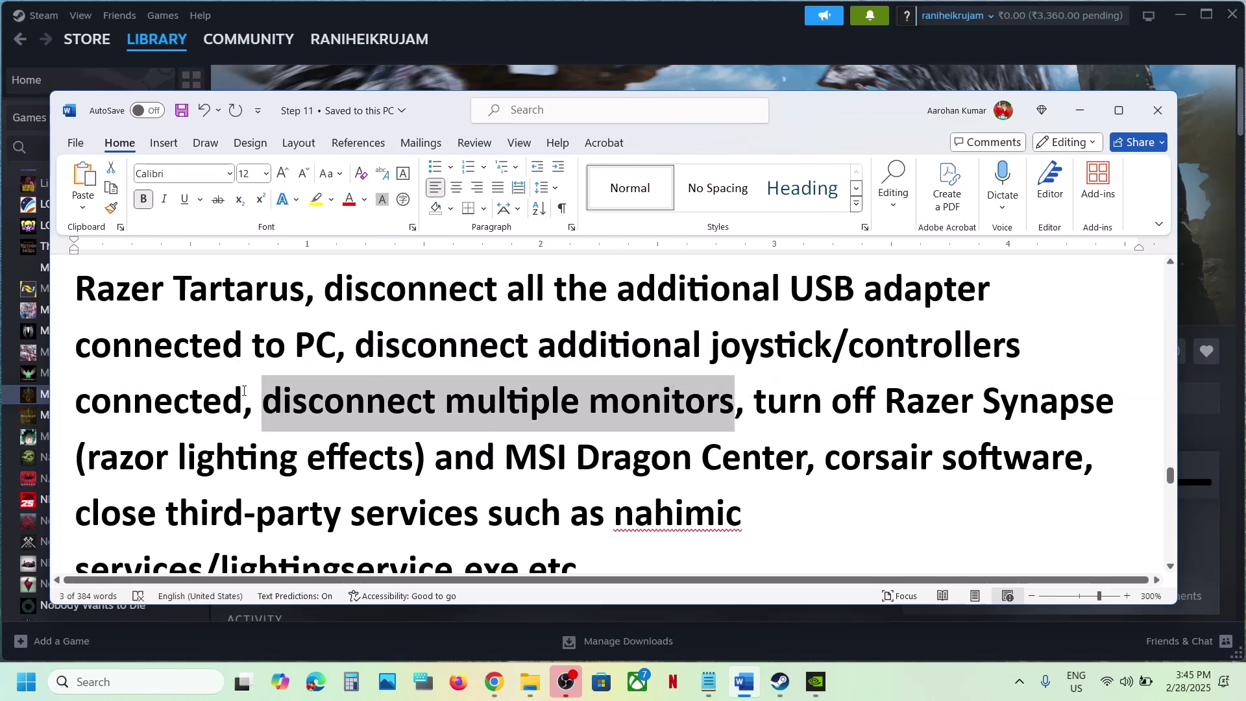
{"action": "left_click_drag", "start_coordinate": [244, 391], "coordinate": [361, 347]}
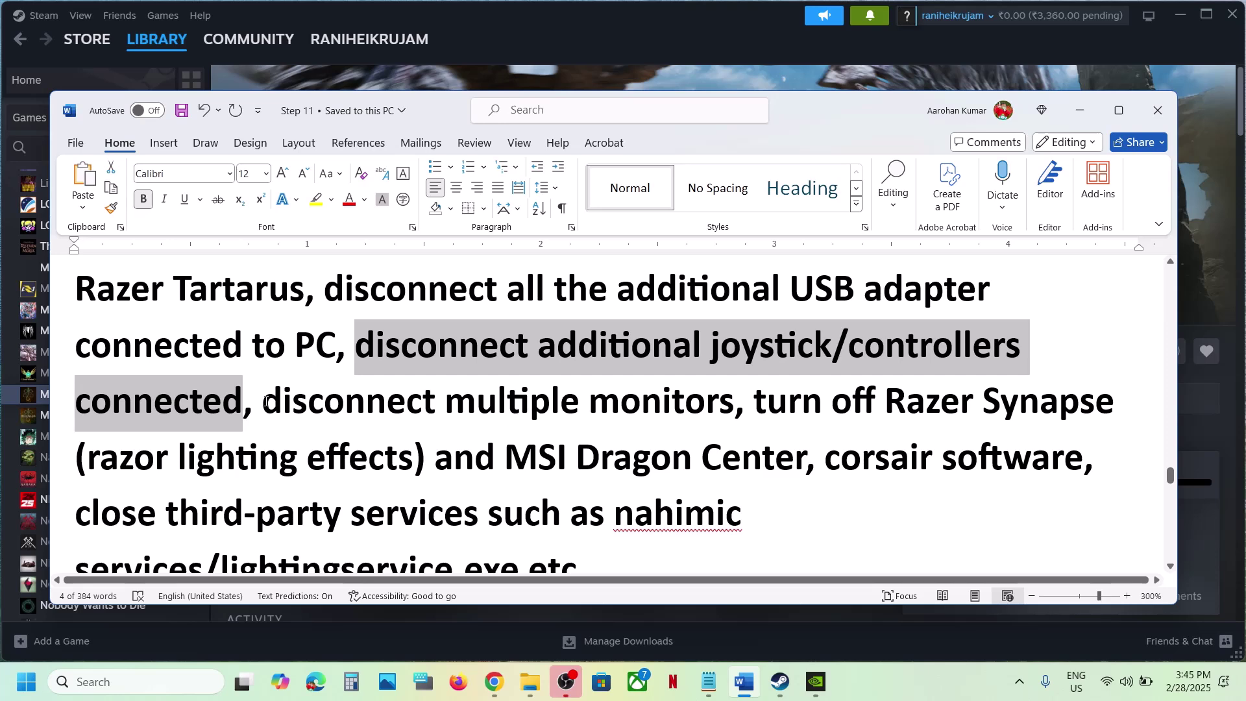
{"action": "left_click_drag", "start_coordinate": [266, 402], "coordinate": [658, 407]}
{"action": "left_click_drag", "start_coordinate": [754, 402], "coordinate": [653, 420]}
{"action": "scroll", "coordinate": [652, 417], "scroll_direction": "down", "scroll_amount": 3}
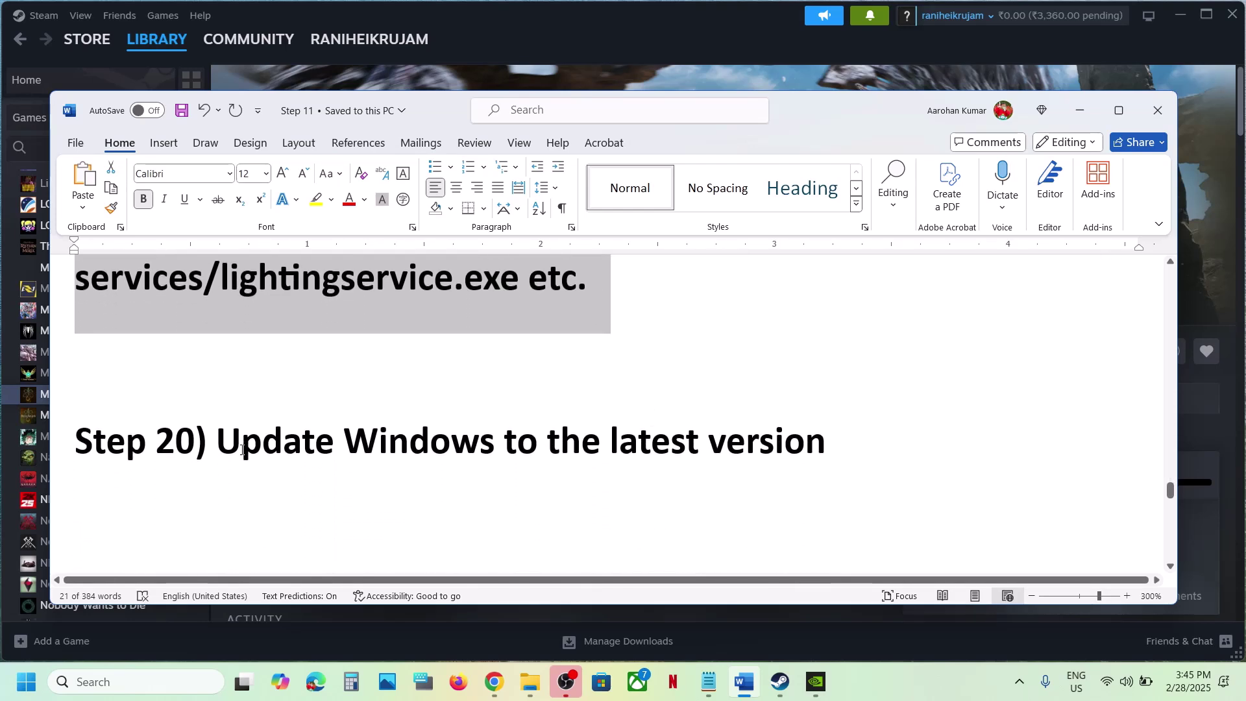
Follow Step 20 by opening Windows Update in Windows Settings and checking for updates.
{"action": "left_click_drag", "start_coordinate": [241, 449], "coordinate": [825, 451]}
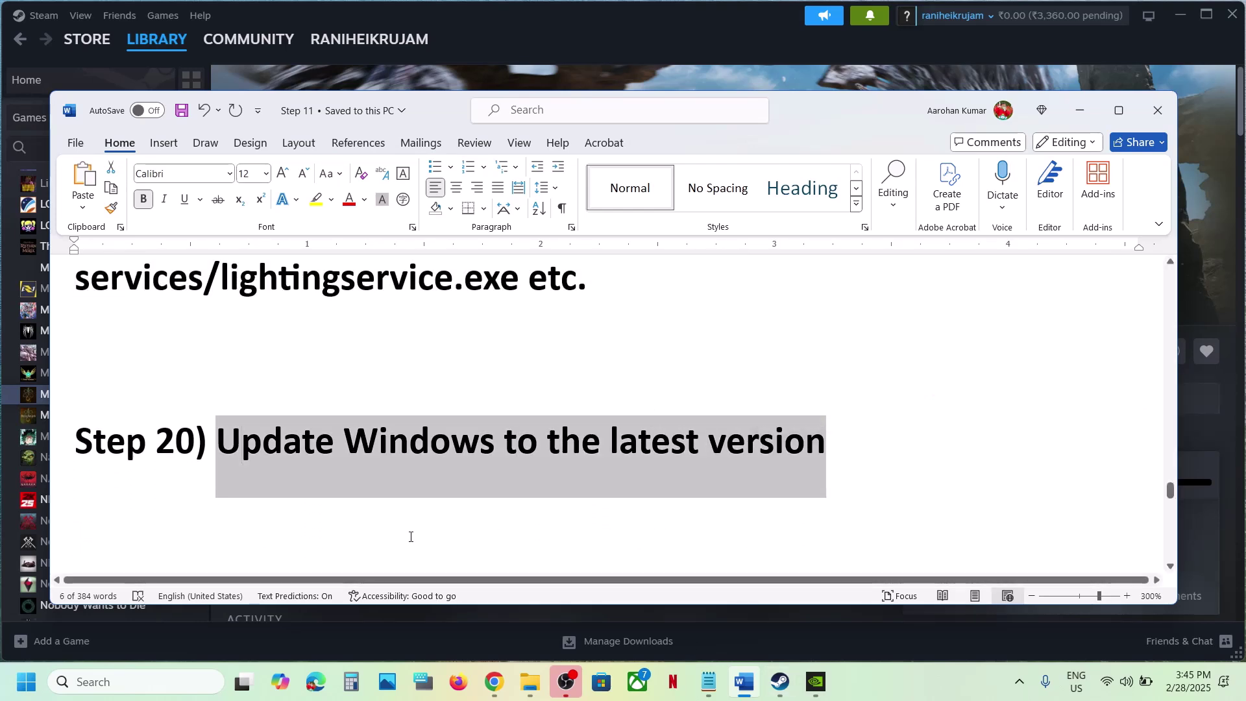
{"action": "key", "text": "super+i"}
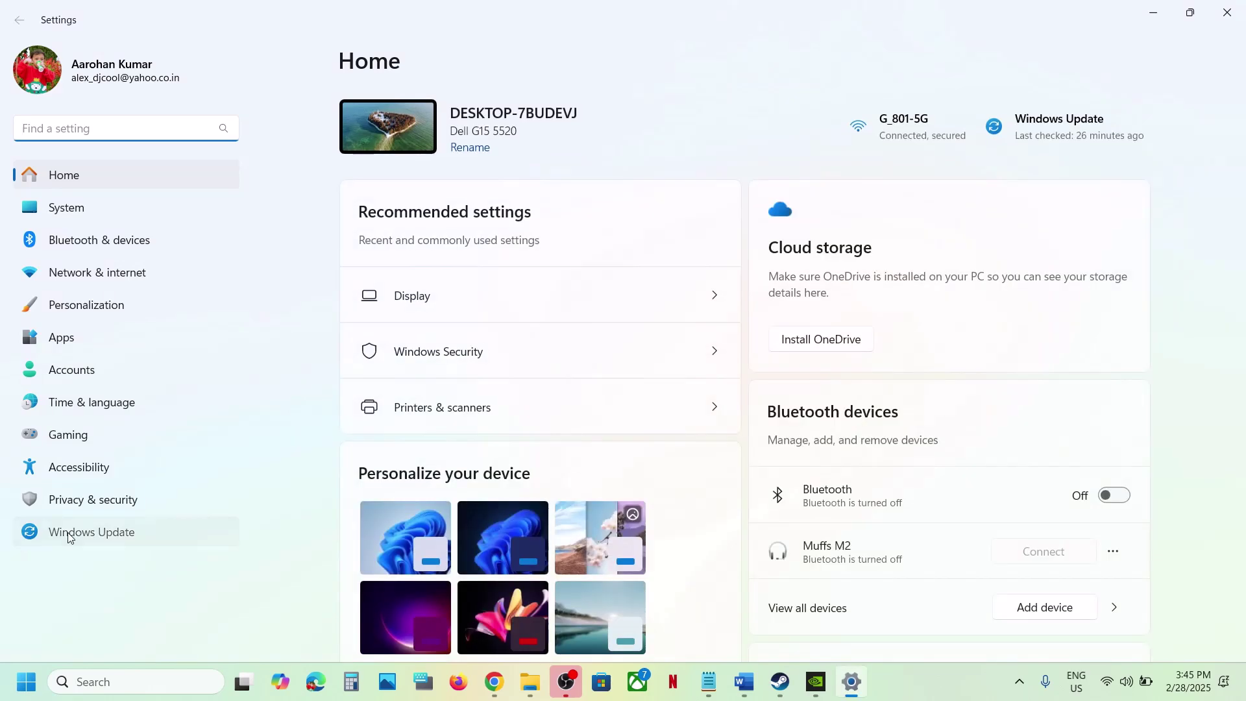
{"action": "left_click", "coordinate": [70, 534]}
{"action": "left_click", "coordinate": [1074, 136]}
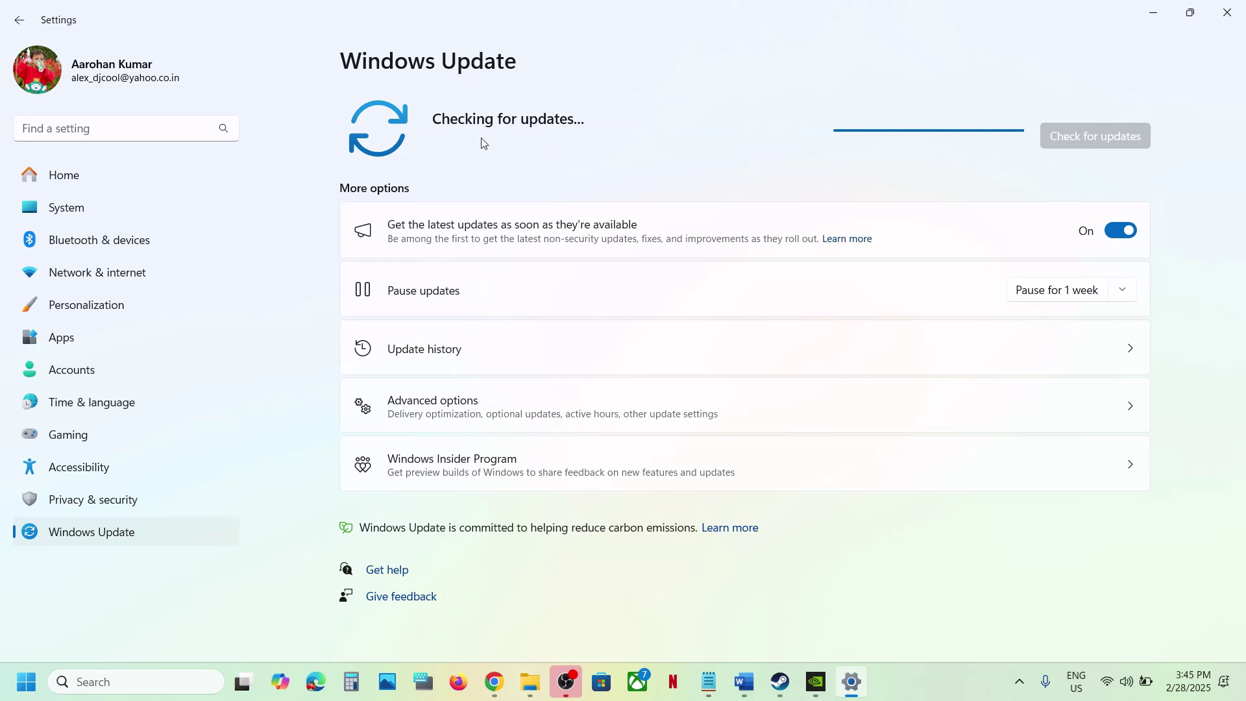
View the Windows power options and dismiss them.
{"action": "left_click", "coordinate": [3, 680]}
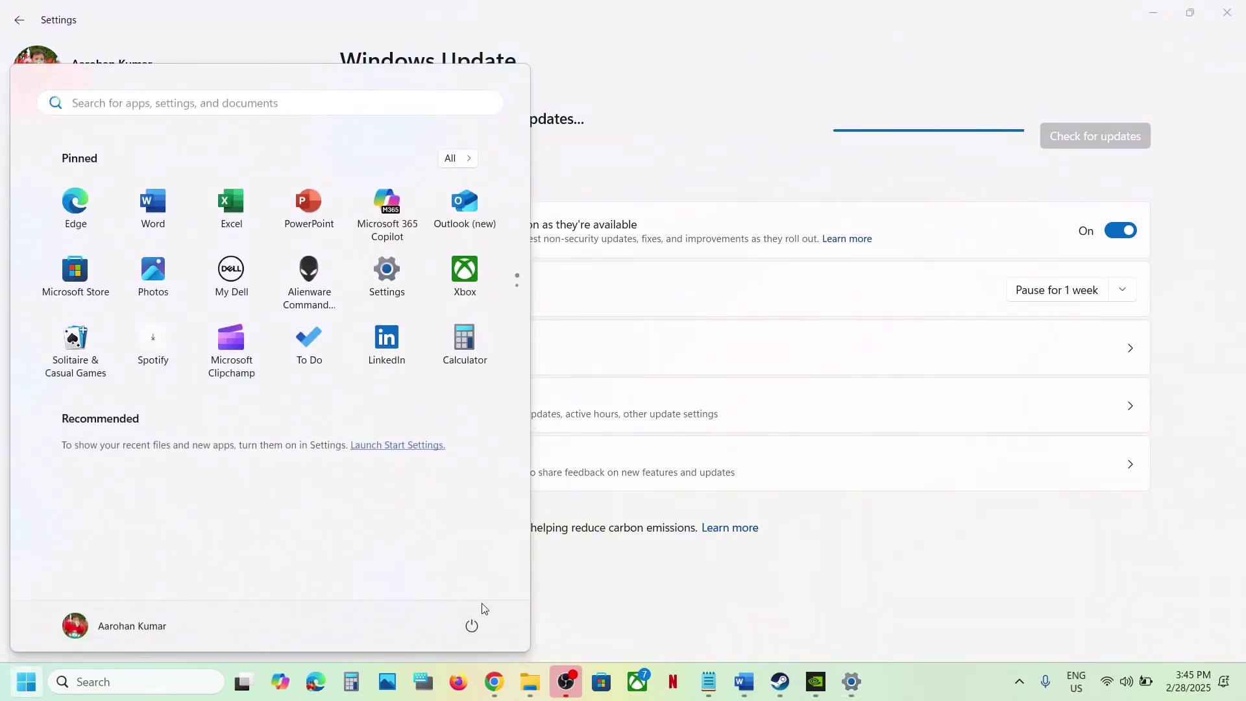
{"action": "left_click", "coordinate": [472, 624]}
{"action": "left_click", "coordinate": [668, 589]}
{"action": "left_click", "coordinate": [670, 588]}
Run winver through Windows search to check the installed Windows version, and close the About Windows dialog.
{"action": "left_click", "coordinate": [114, 681]}
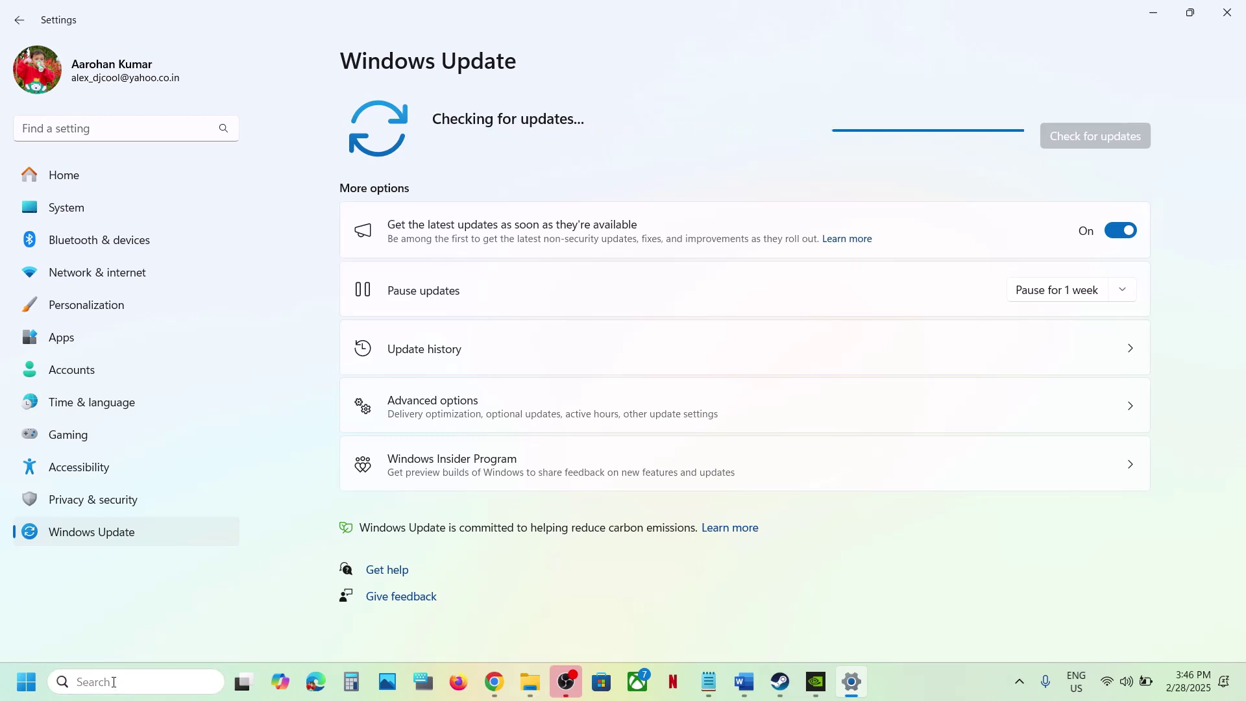
{"action": "type", "text": "winver"}
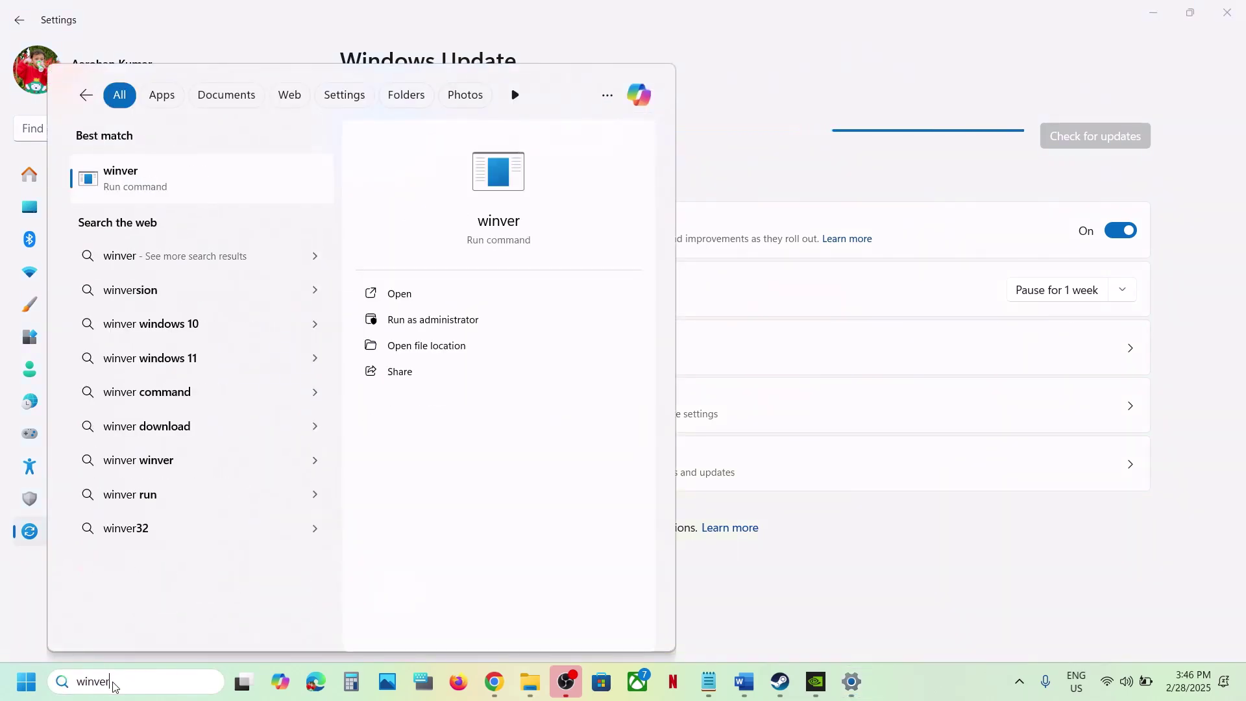
{"action": "key", "text": "Return"}
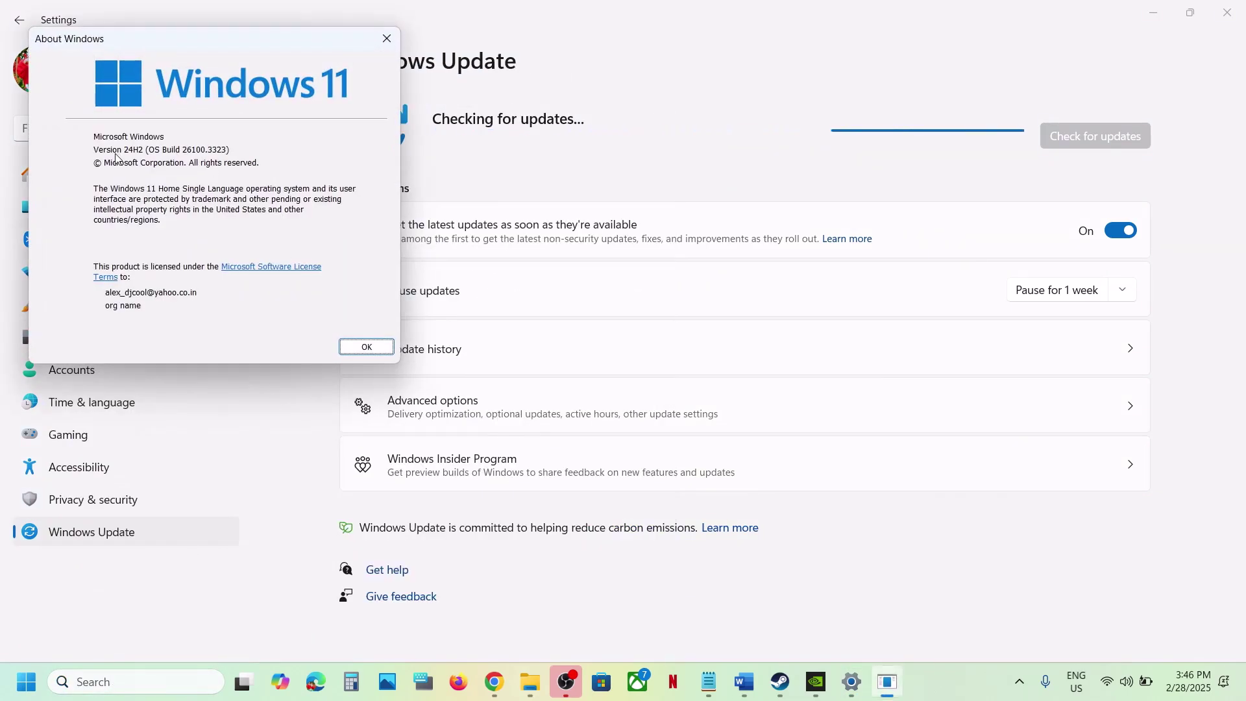
{"action": "left_click", "coordinate": [387, 39]}
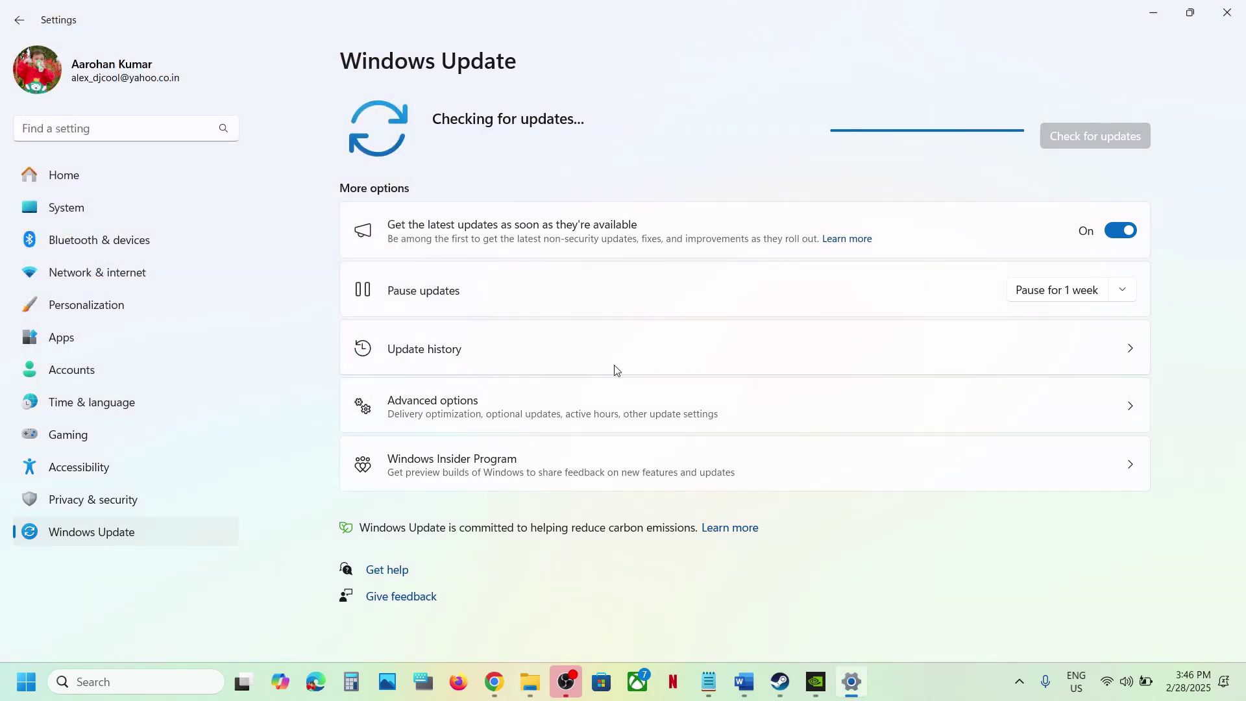
Return to the Word document and read Step 21 on increasing the virtual memory.
{"action": "left_click", "coordinate": [744, 683]}
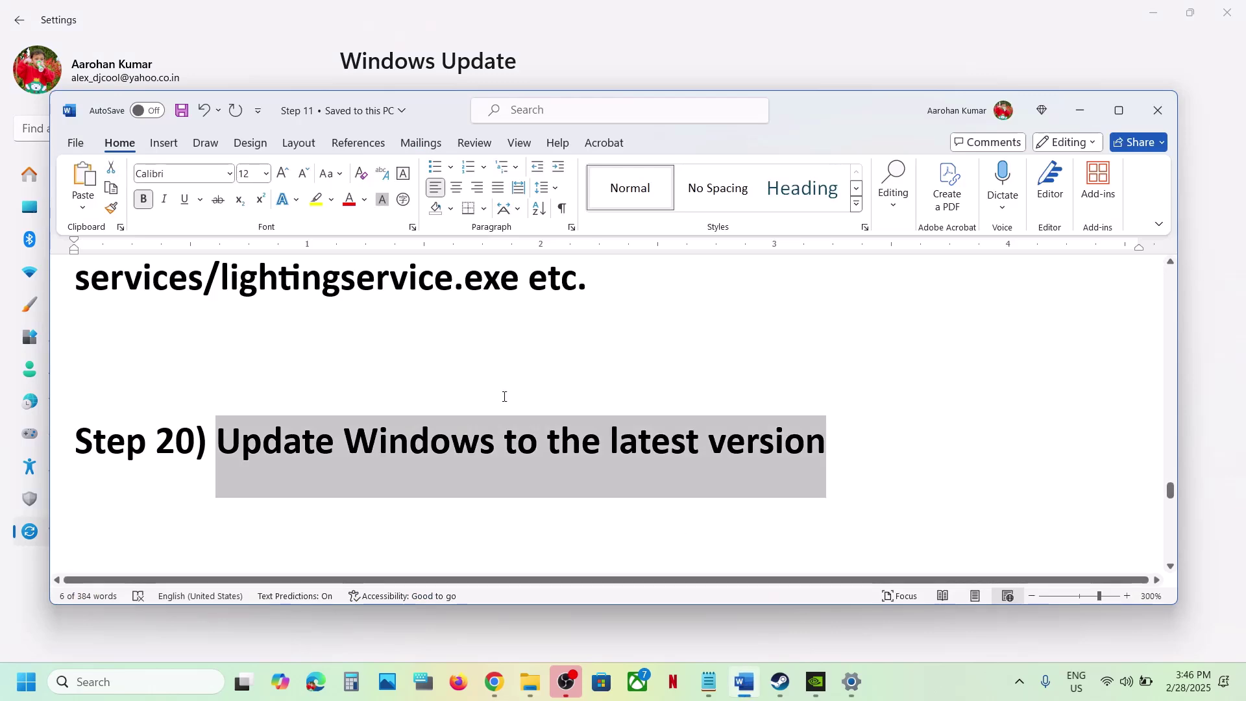
{"action": "scroll", "coordinate": [504, 396], "scroll_direction": "down", "scroll_amount": 2}
{"action": "scroll", "coordinate": [340, 419], "scroll_direction": "down", "scroll_amount": 3}
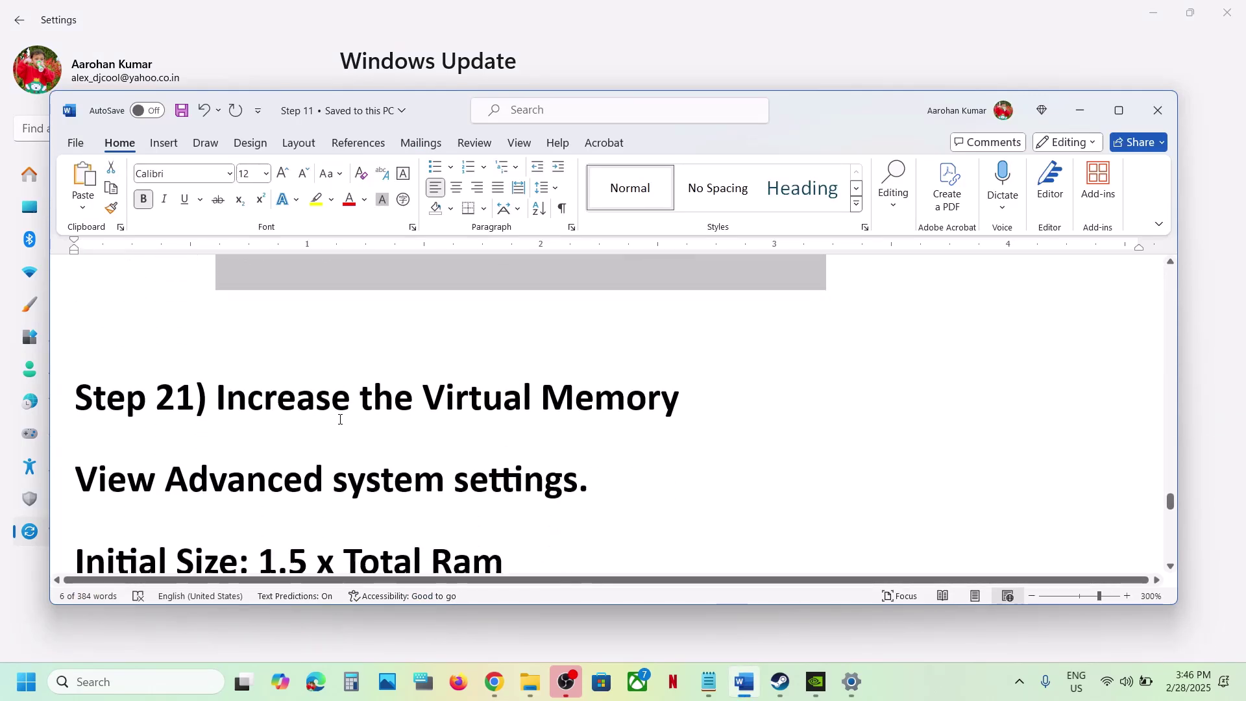
{"action": "left_click", "coordinate": [899, 696]}
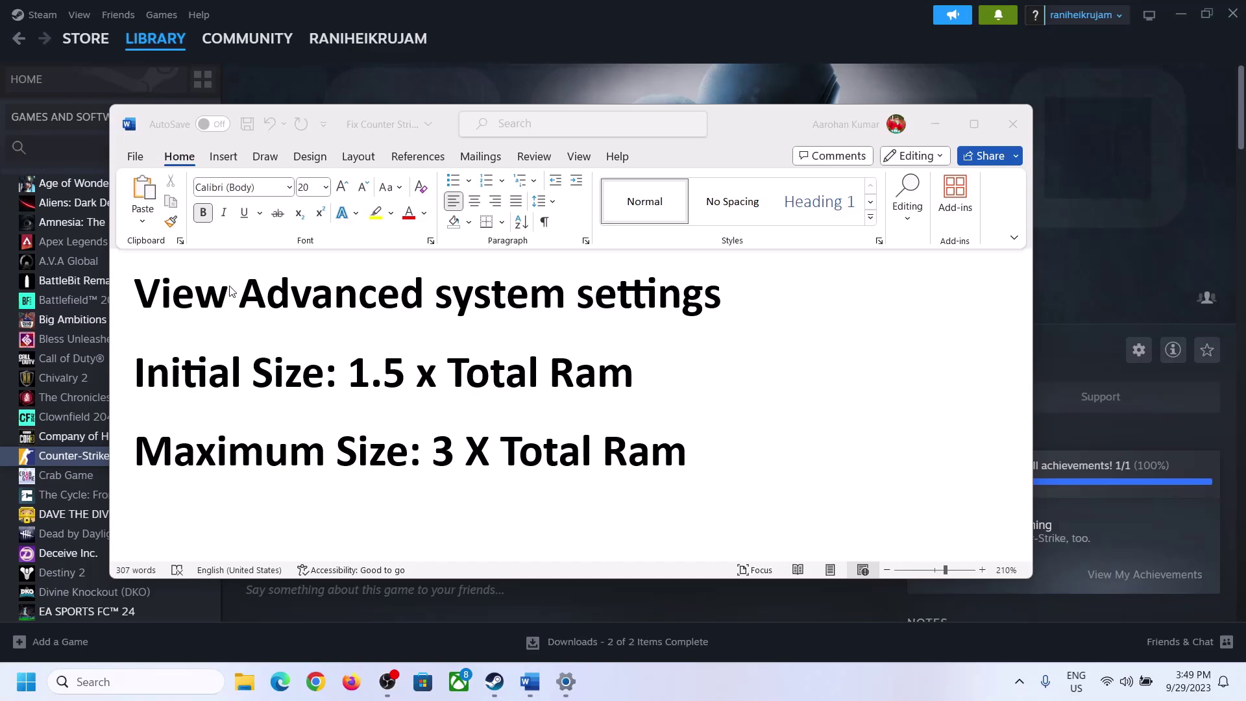
Copy "View Advanced system settings" from the Word document and use it in Windows search to open the advanced System Properties.
{"action": "left_click", "coordinate": [181, 302]}
{"action": "left_click_drag", "start_coordinate": [144, 300], "coordinate": [713, 292]}
{"action": "key", "text": "ctrl+c"}
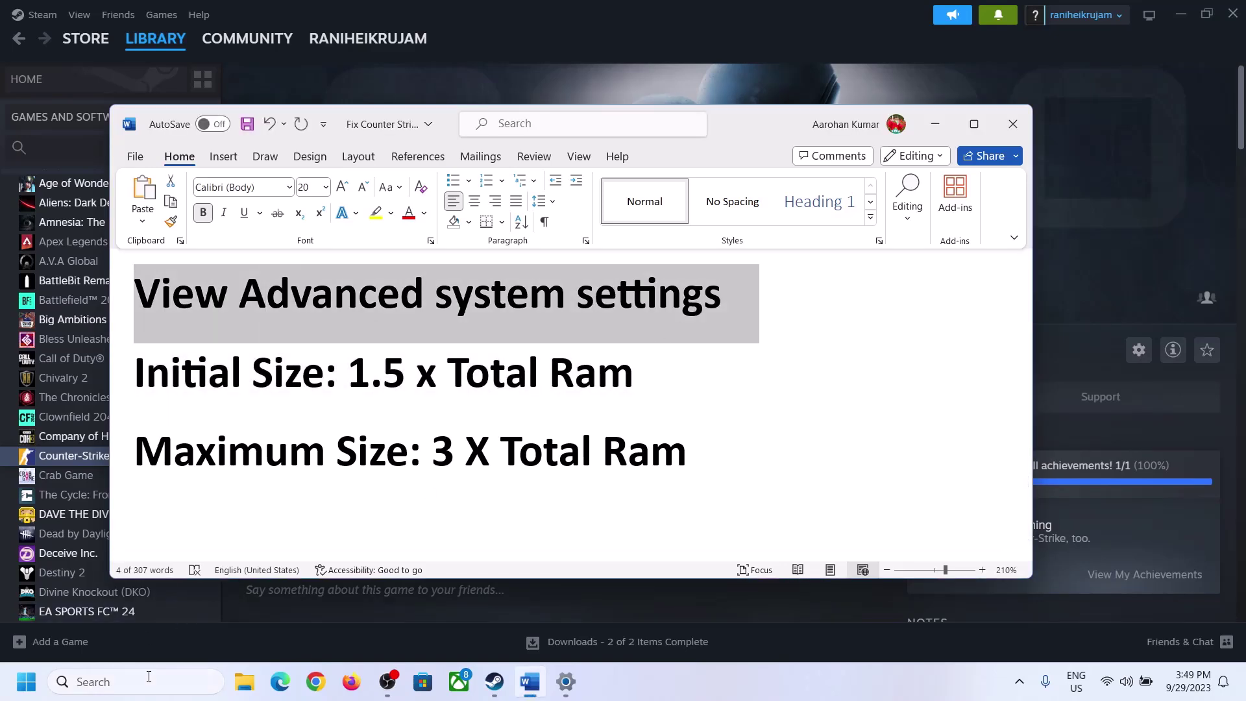
{"action": "left_click", "coordinate": [147, 681]}
{"action": "key", "text": "ctrl+v"}
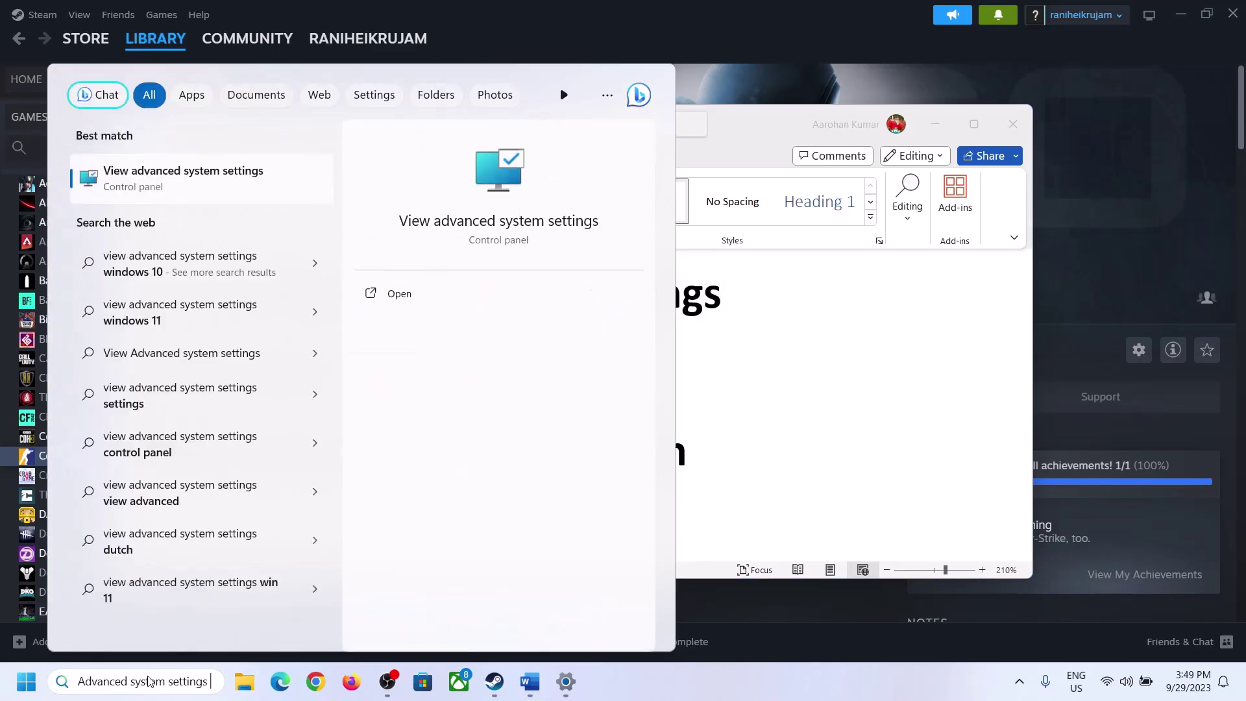
{"action": "left_click", "coordinate": [175, 189]}
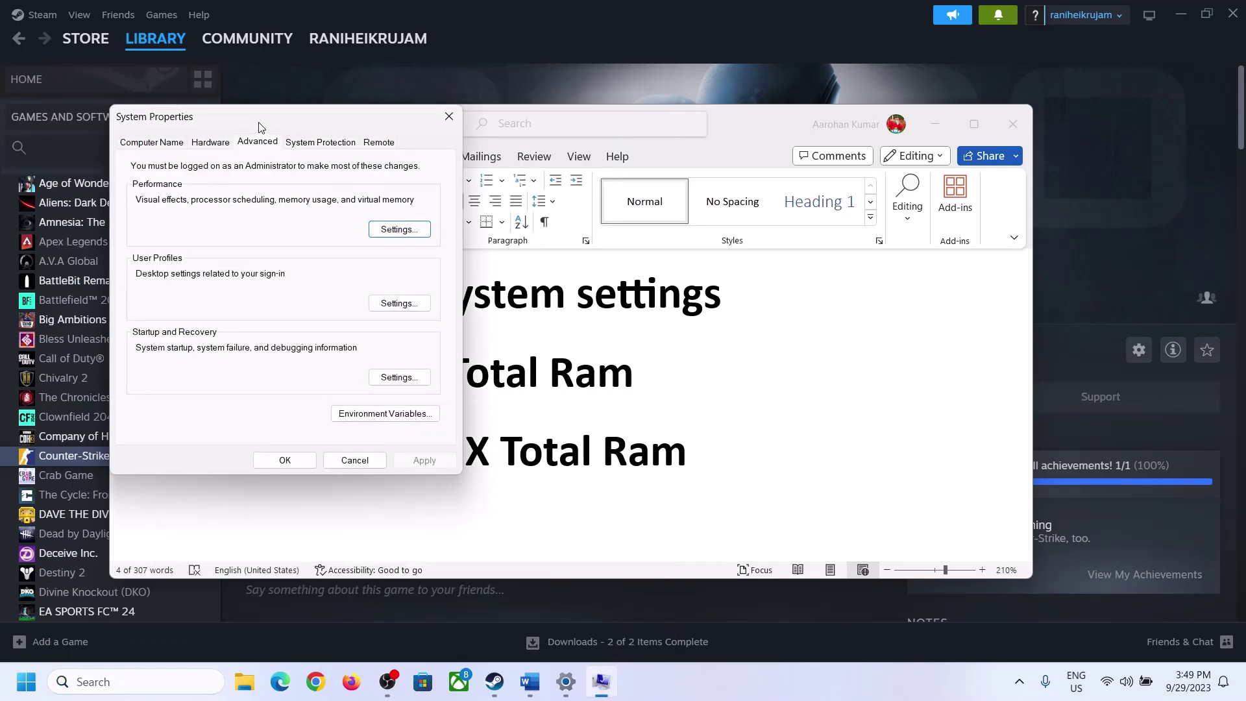
Open the Virtual Memory settings from the Performance options, turn off automatic paging file management and choose a custom size for drive C:.
{"action": "left_click_drag", "start_coordinate": [259, 125], "coordinate": [558, 224]}
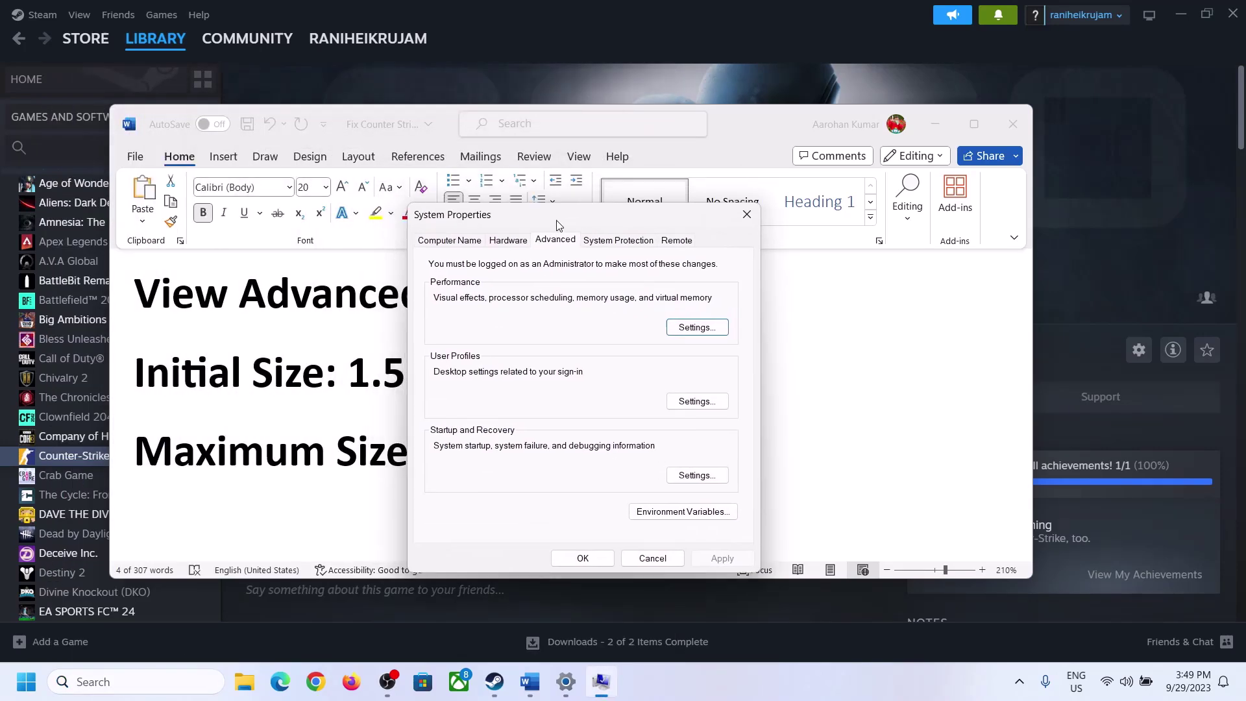
{"action": "left_click", "coordinate": [697, 327]}
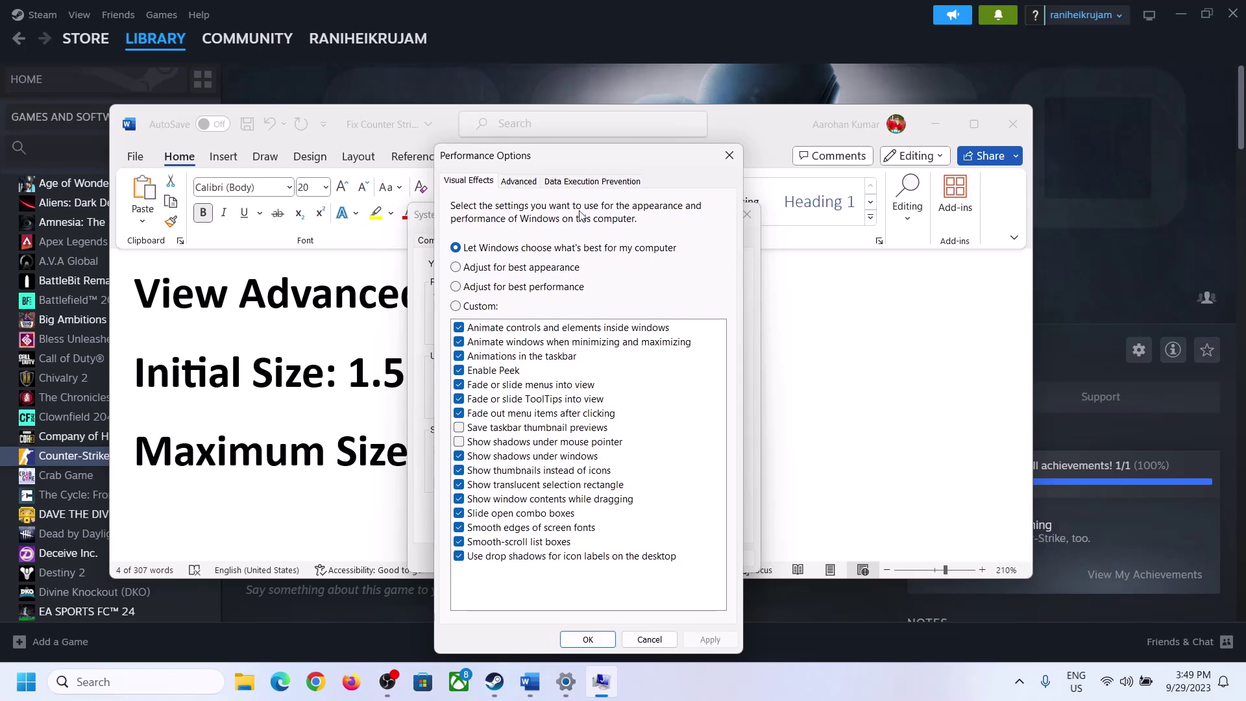
{"action": "left_click", "coordinate": [526, 185]}
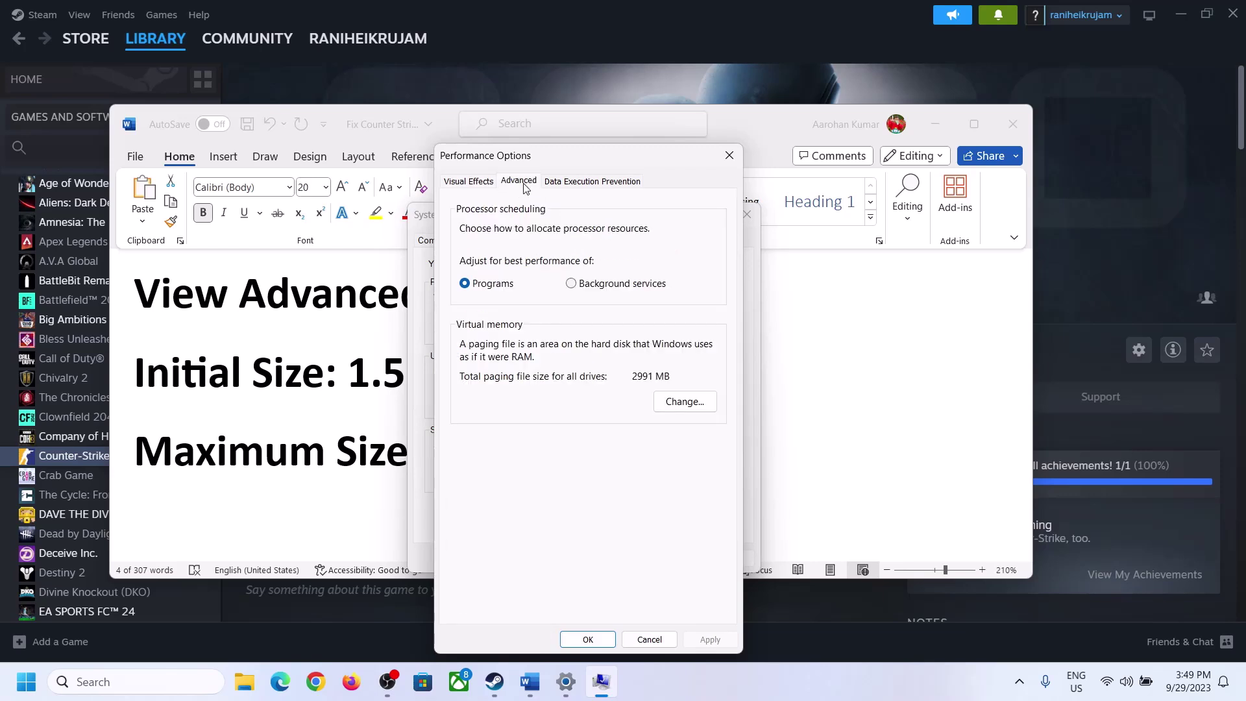
{"action": "left_click", "coordinate": [691, 404]}
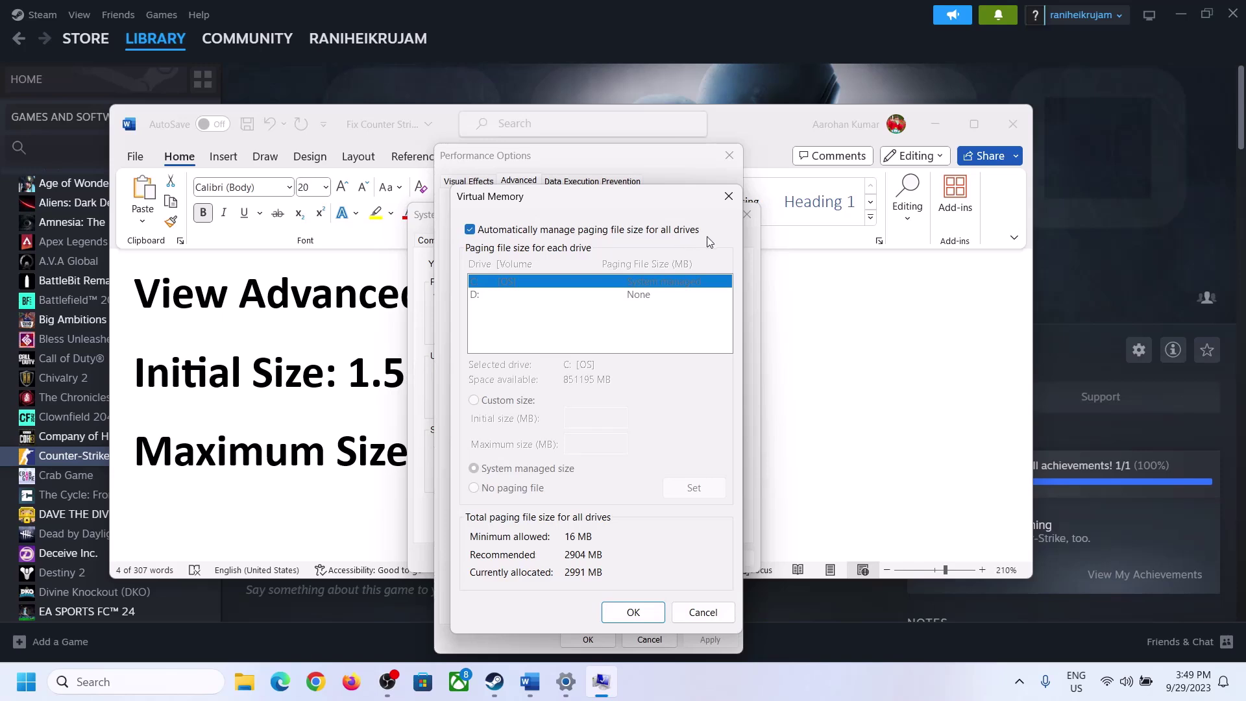
{"action": "left_click", "coordinate": [470, 231]}
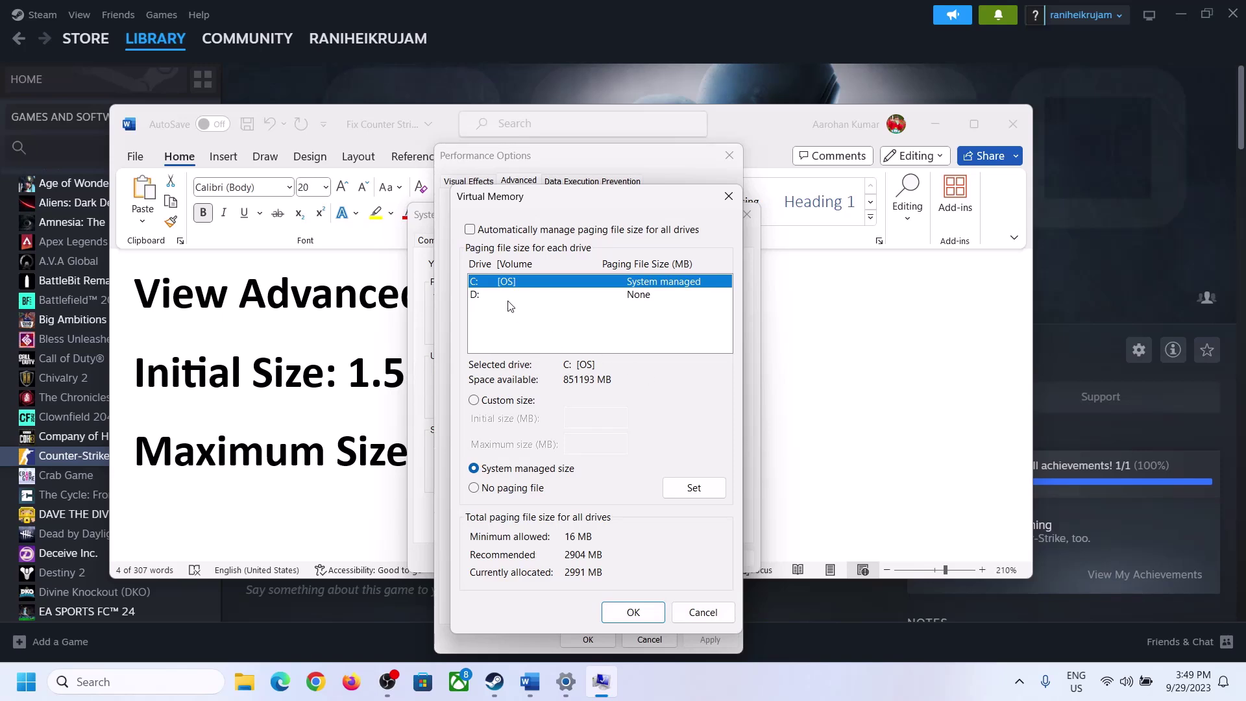
{"action": "left_click", "coordinate": [474, 402]}
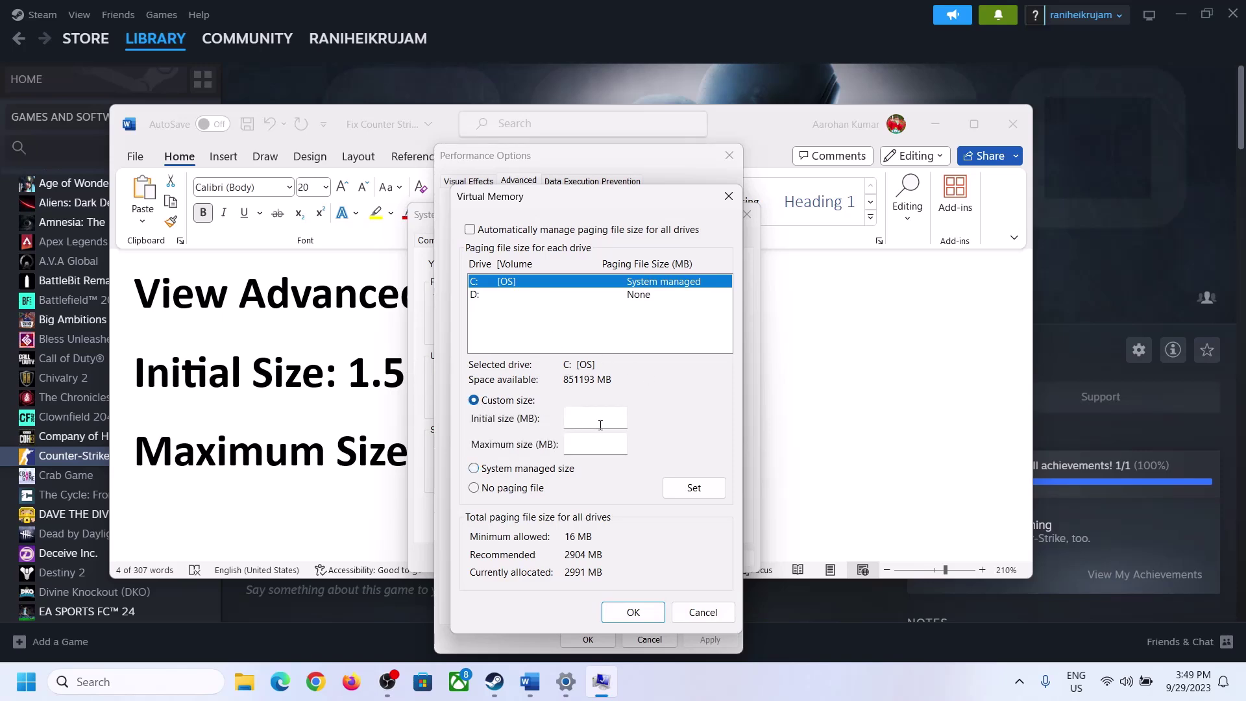
Check the initial size formula in the Word document and look up the installed RAM on the Windows Settings About page.
{"action": "left_click", "coordinate": [344, 381]}
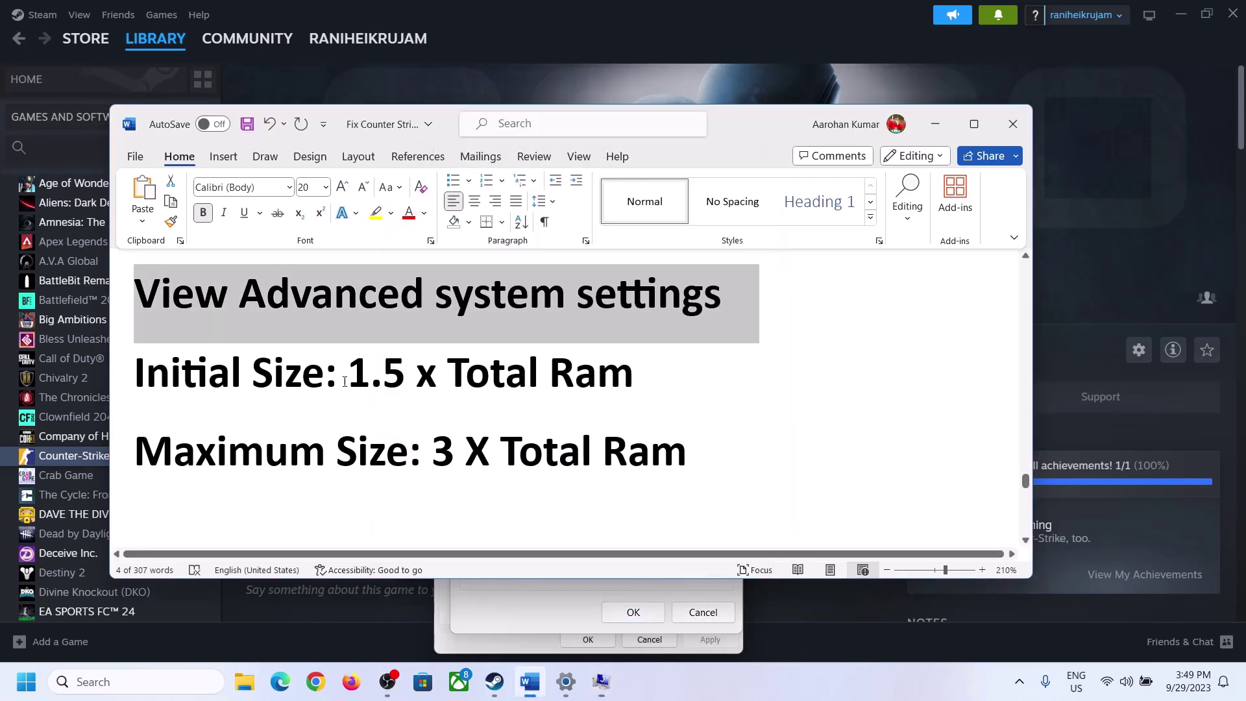
{"action": "left_click_drag", "start_coordinate": [357, 371], "coordinate": [575, 383]}
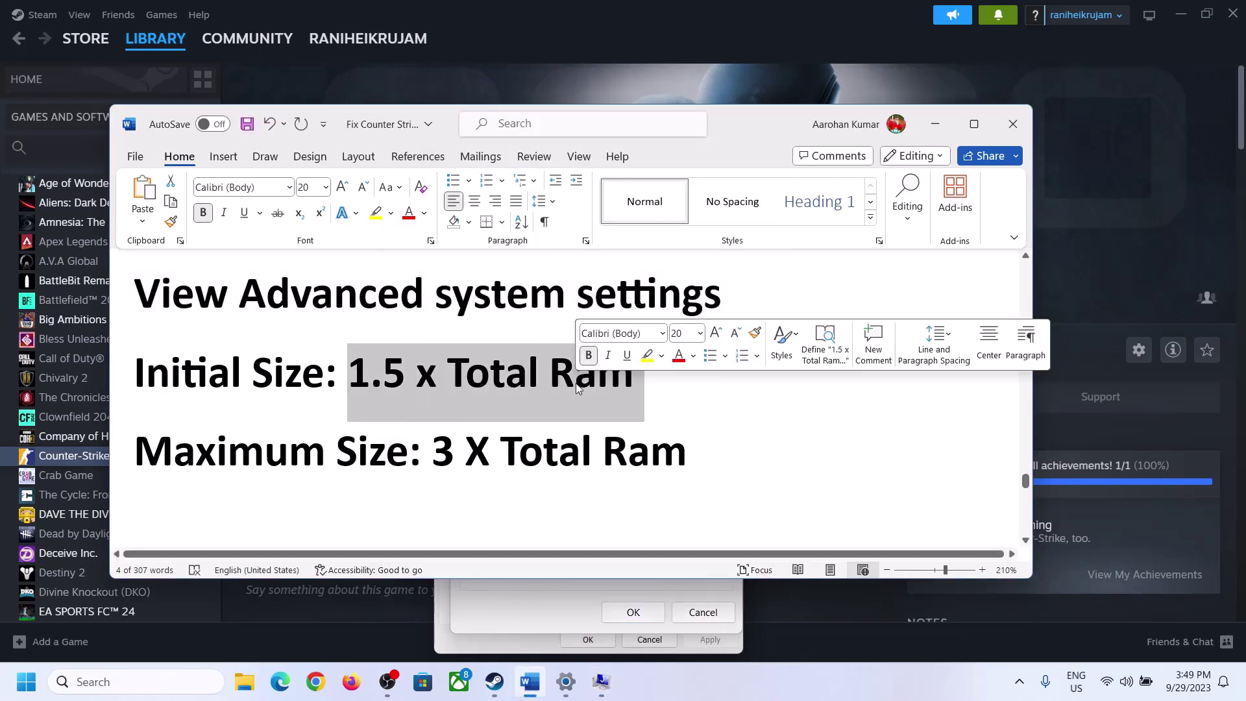
{"action": "left_click", "coordinate": [566, 684]}
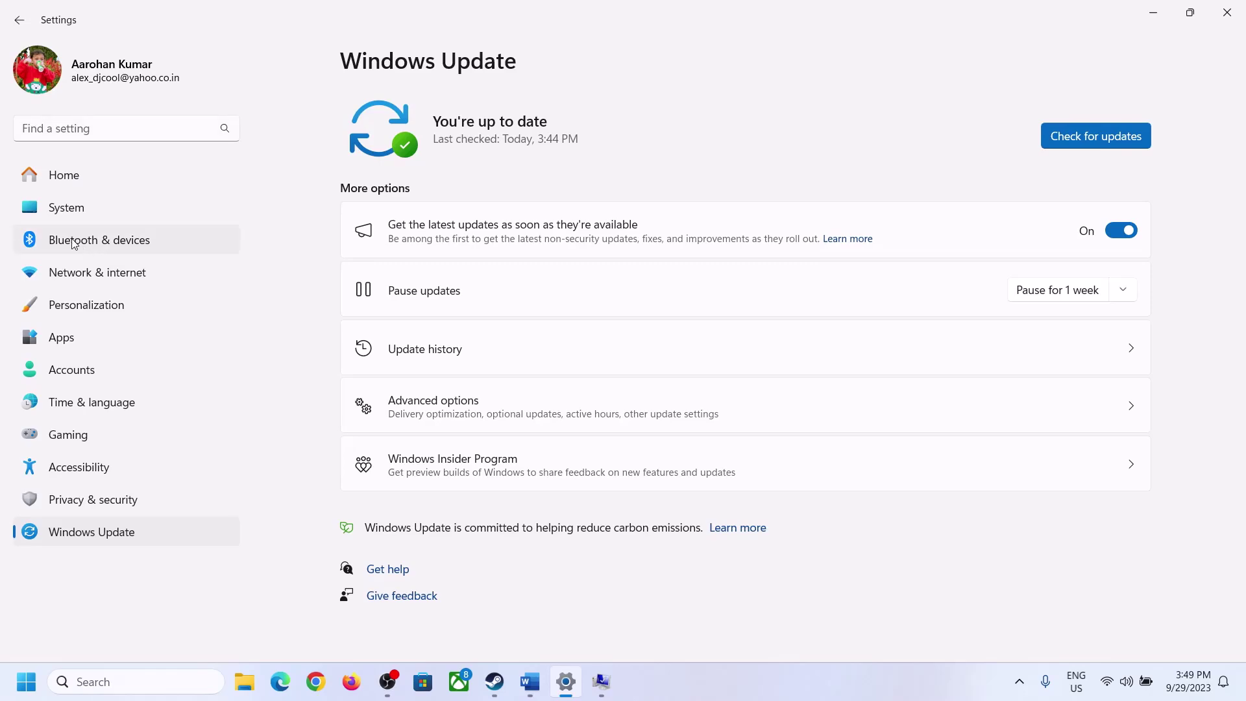
{"action": "left_click", "coordinate": [57, 209]}
{"action": "scroll", "coordinate": [458, 477], "scroll_direction": "down", "scroll_amount": 6}
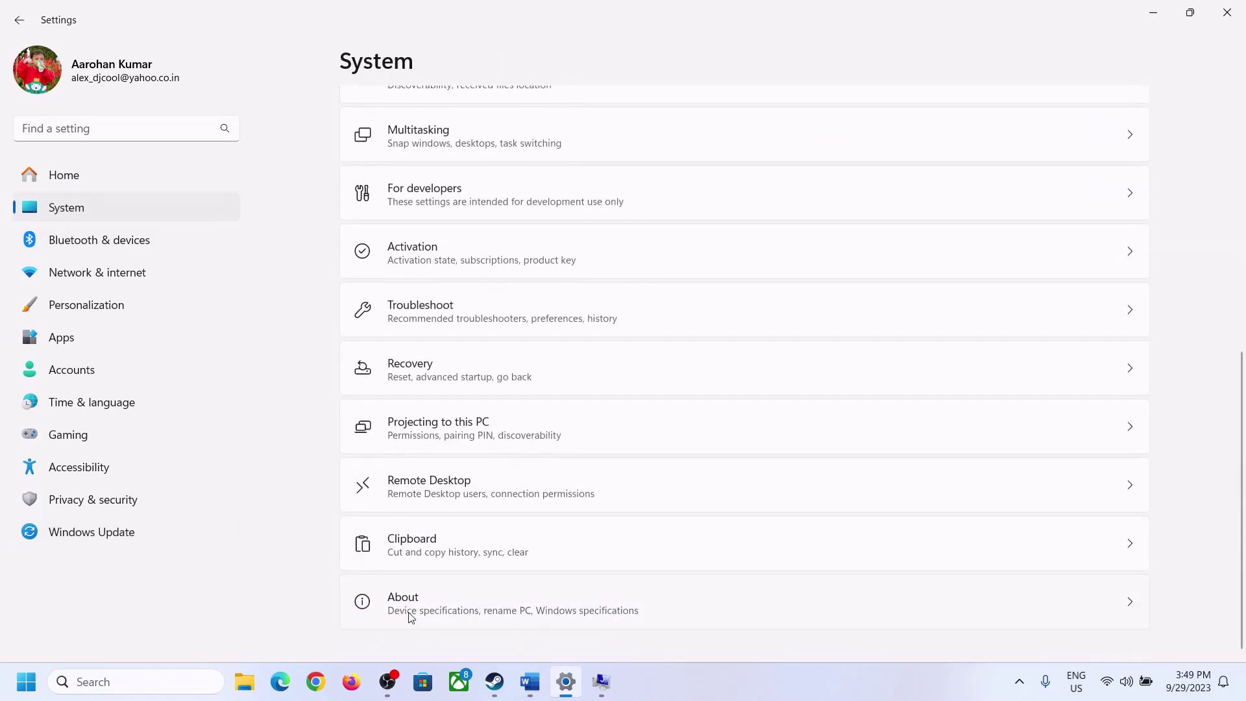
{"action": "left_click", "coordinate": [415, 610]}
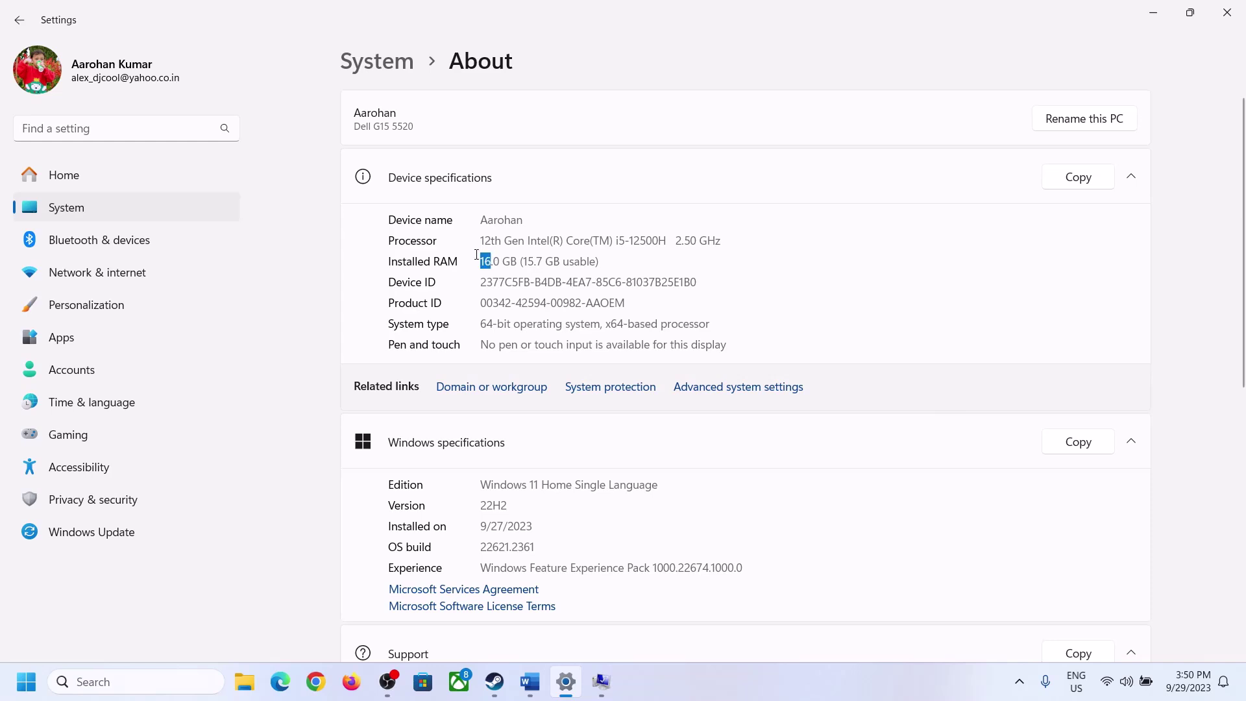
Return to the Virtual Memory dialog and launch Calculator by running calc.
{"action": "left_click", "coordinate": [597, 683]}
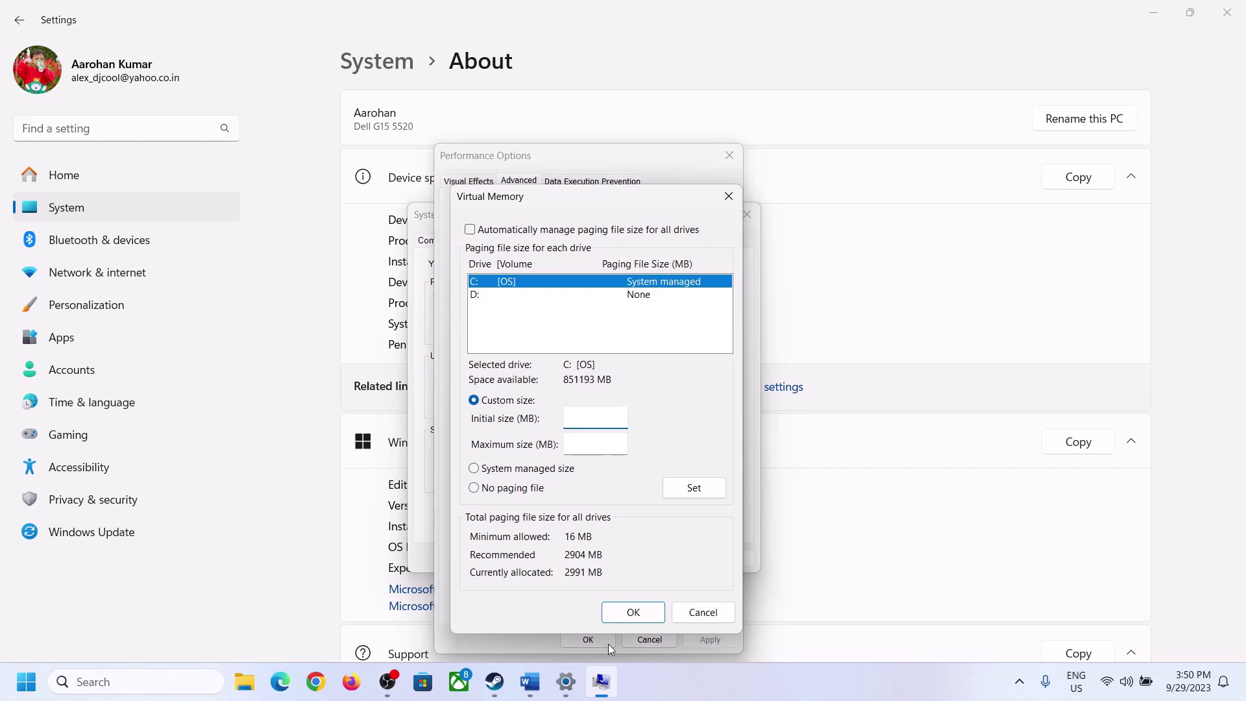
{"action": "mouse_move", "coordinate": [566, 681]}
{"action": "mouse_move", "coordinate": [562, 600]}
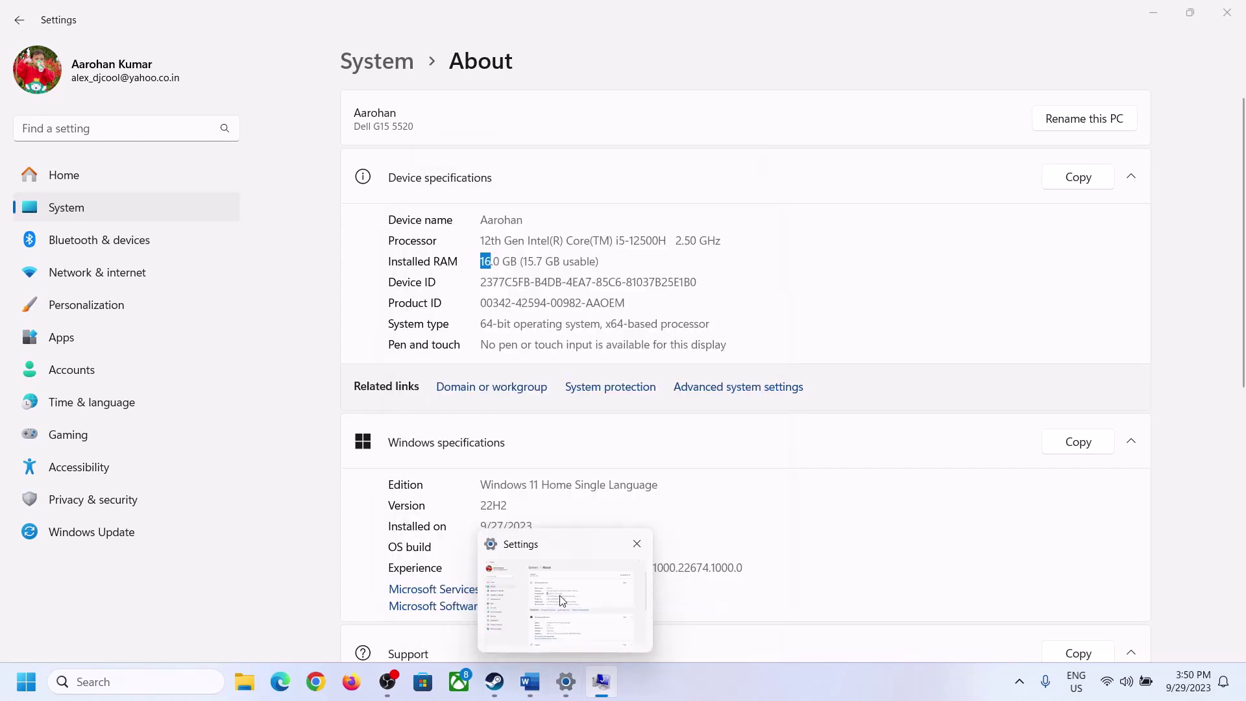
{"action": "key", "text": "super+r"}
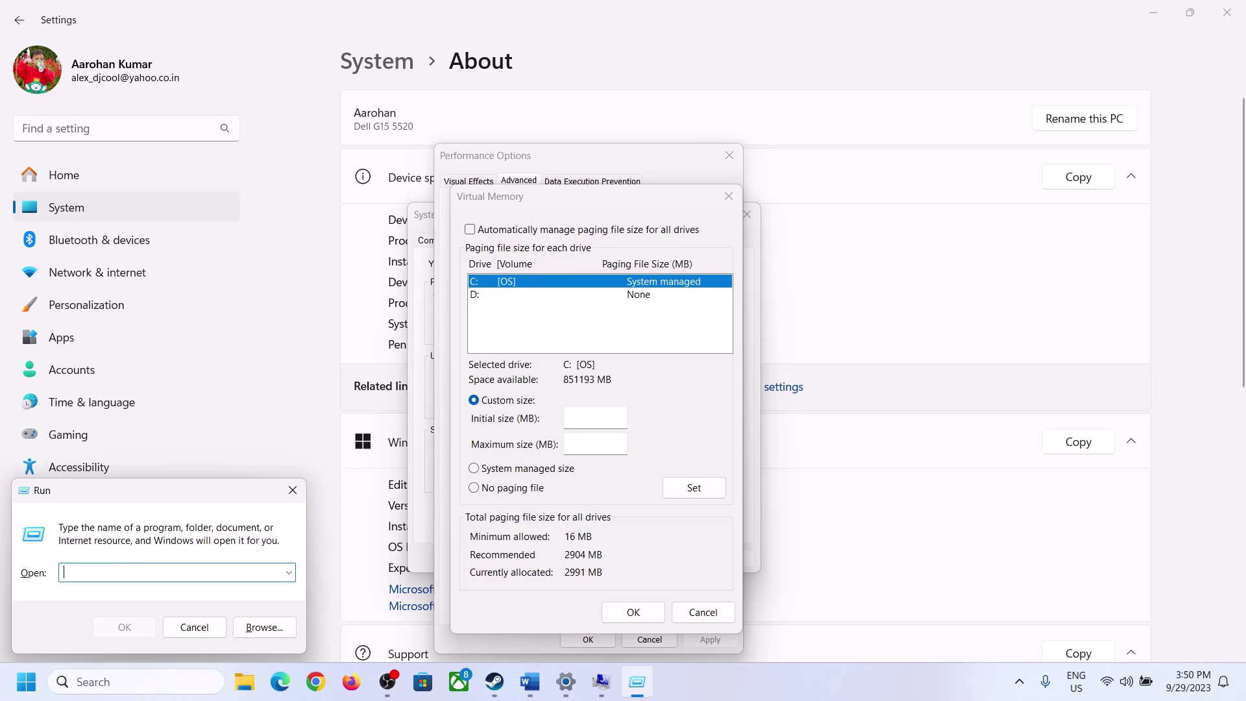
{"action": "type", "text": "calc"}
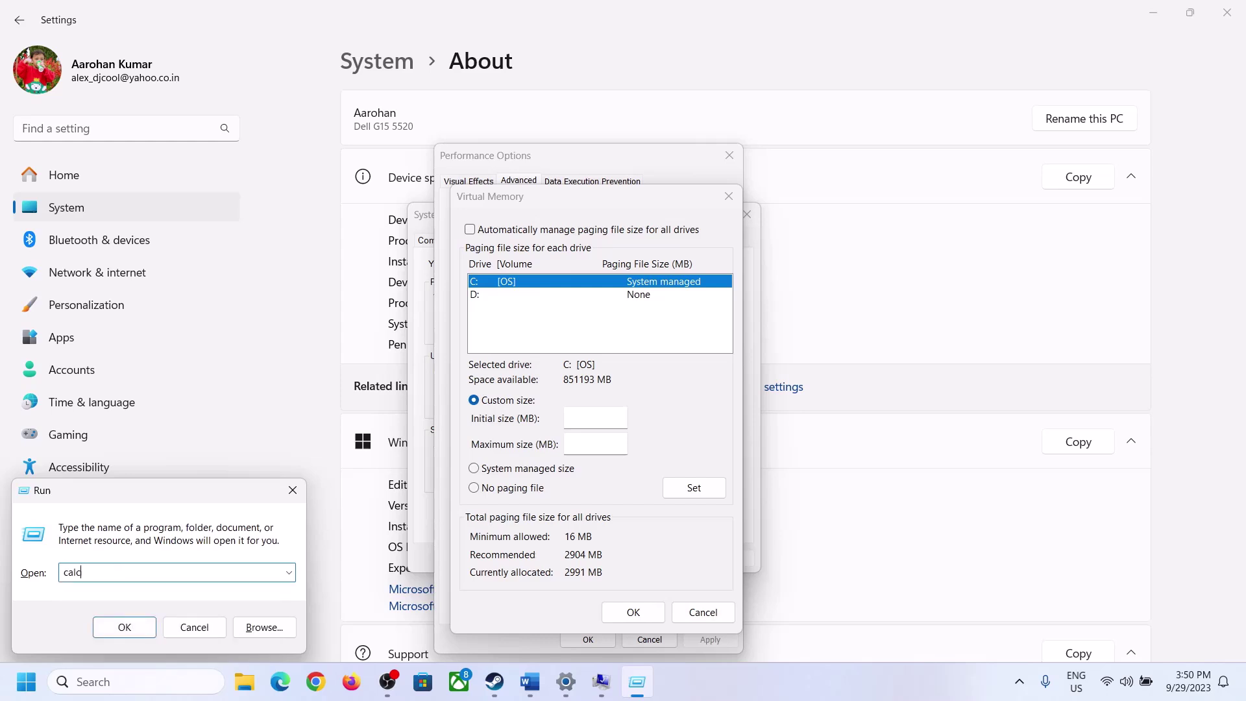
{"action": "left_click", "coordinate": [115, 632]}
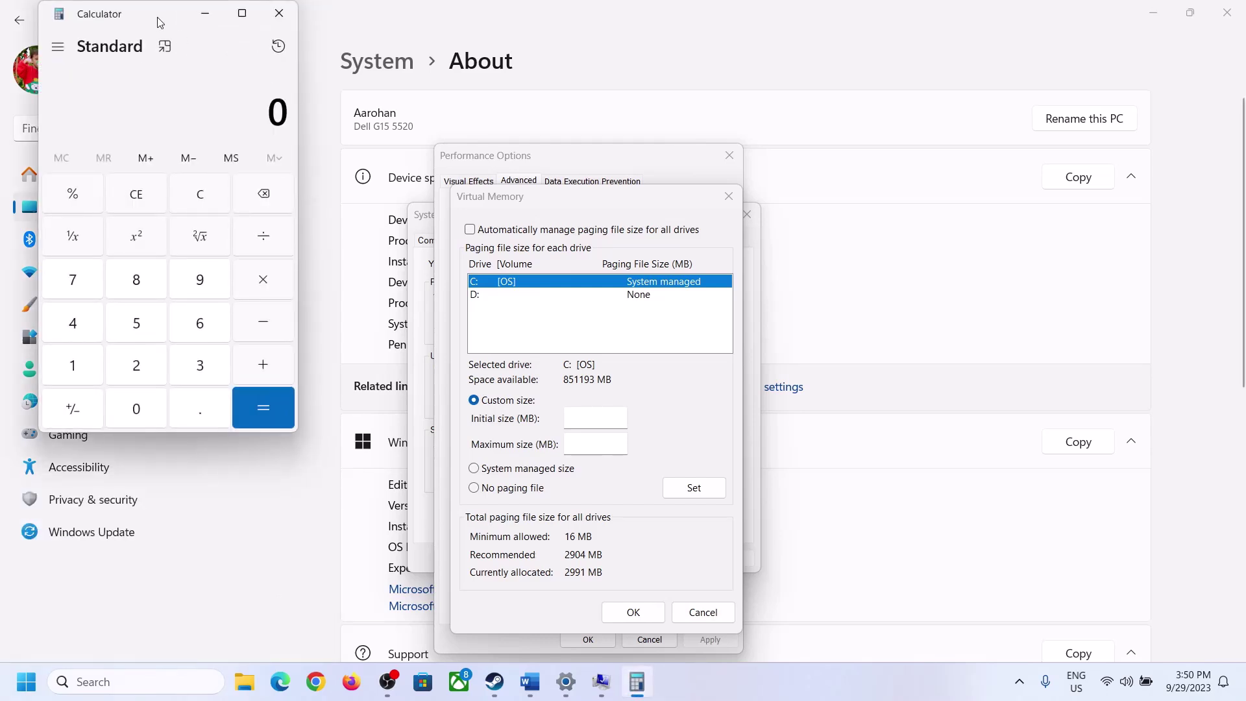